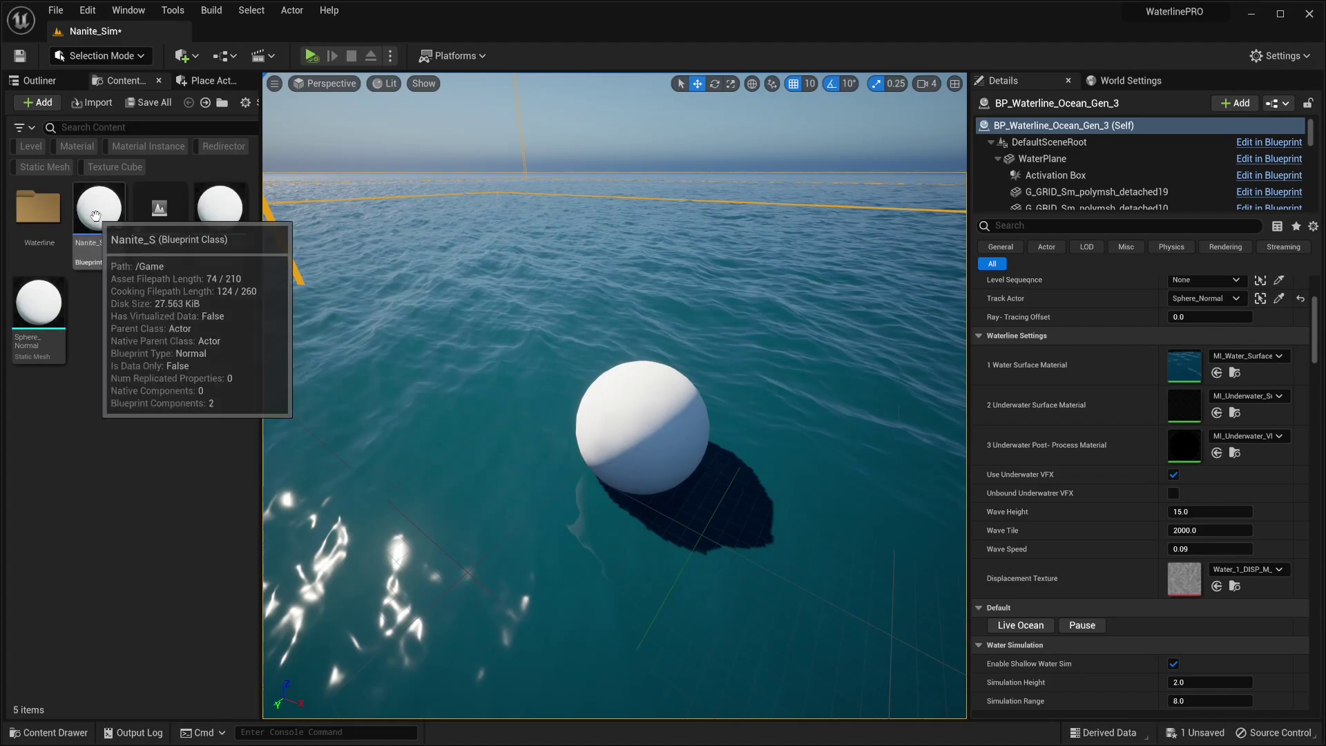
- Enable Simulate Physics on the Nanite_S sphere's Normal One component
{"action": "left_click", "coordinate": [644, 412]}
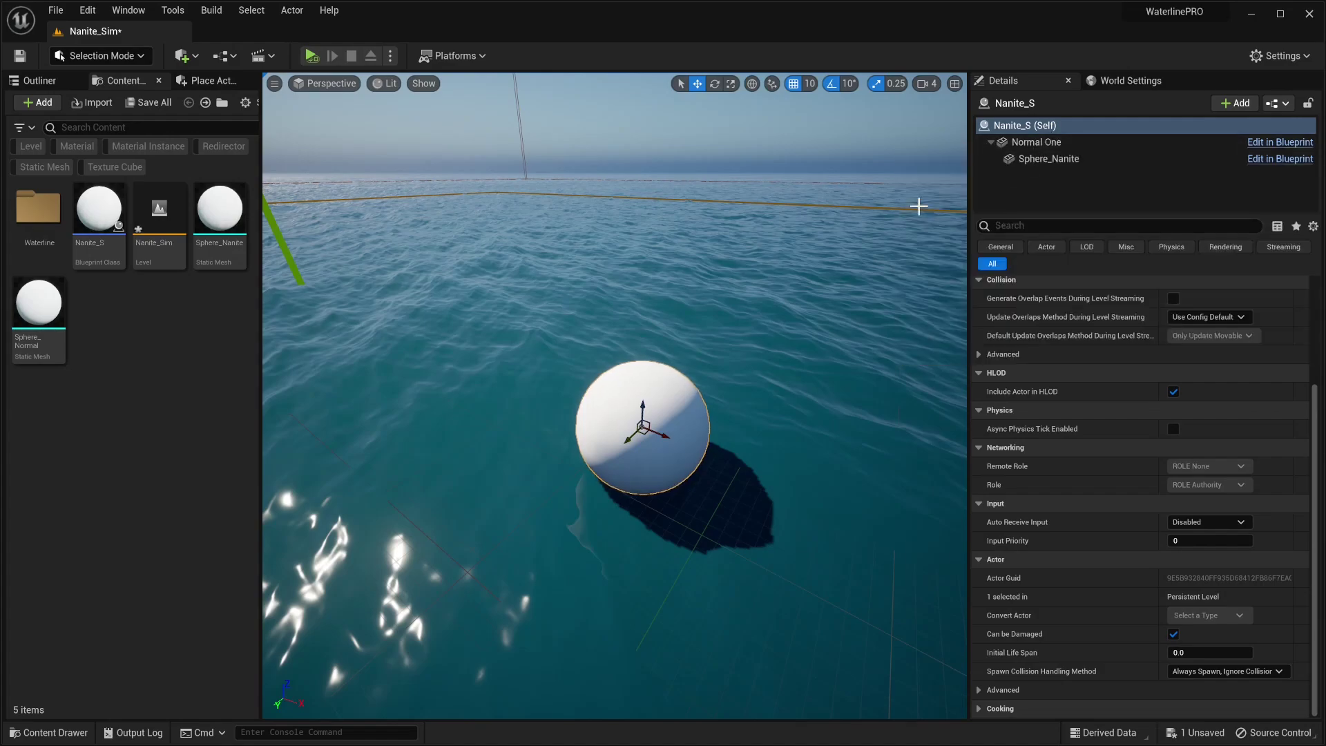
{"action": "left_click", "coordinate": [1024, 141]}
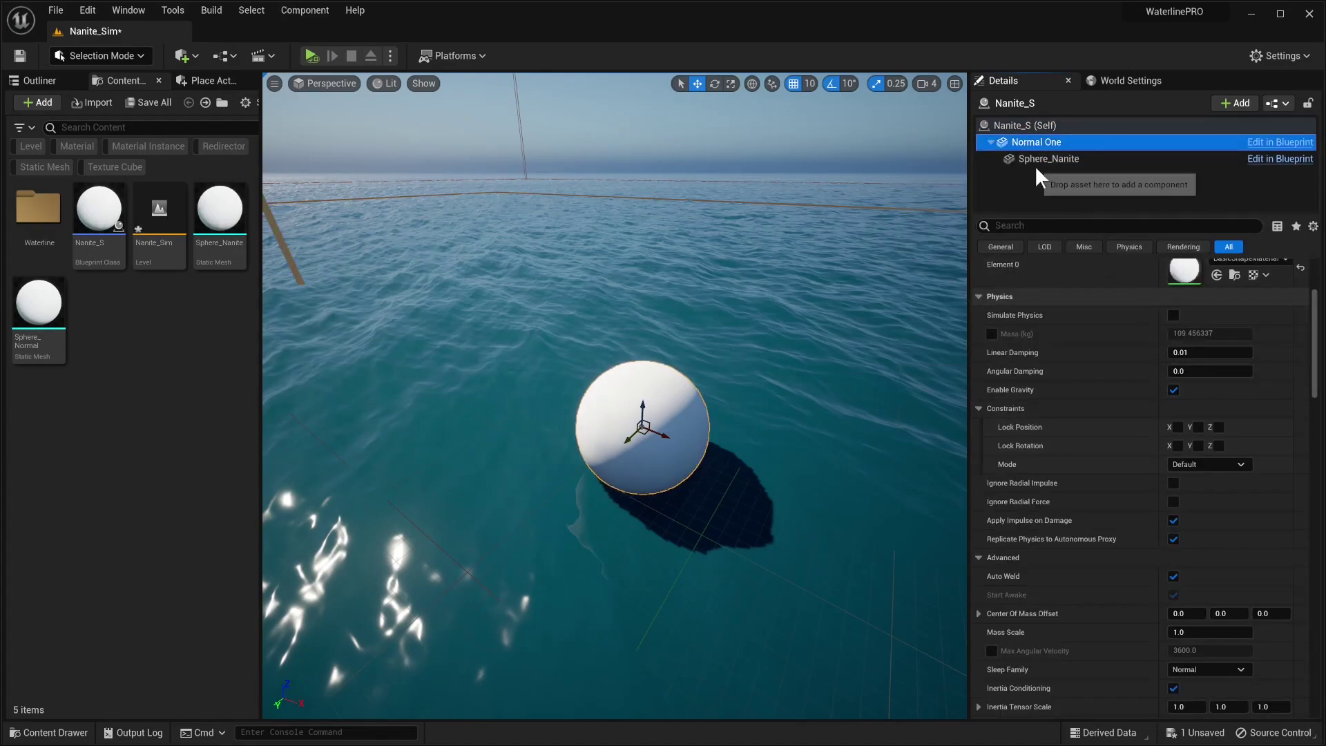
{"action": "left_click", "coordinate": [1173, 315]}
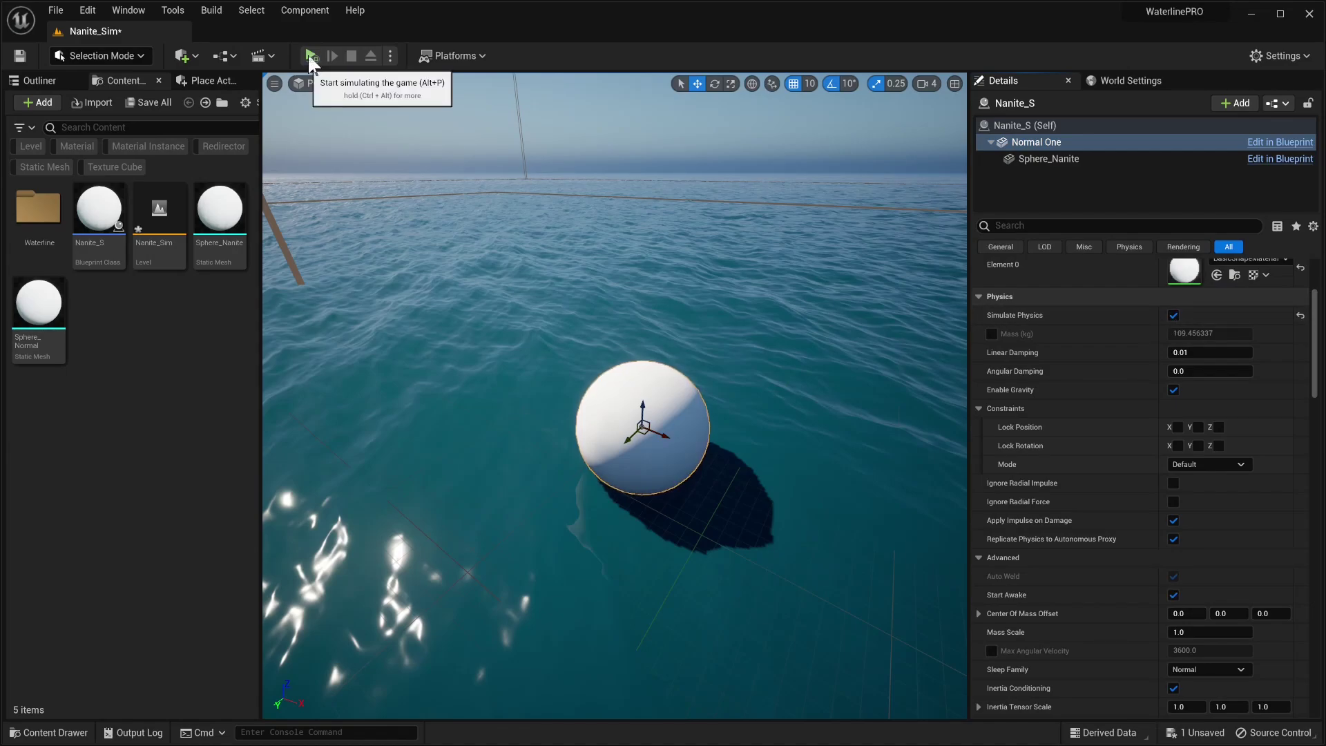
- Run a quick Simulate test of the floating sphere, then close the collision-warning Message Log
{"action": "left_click", "coordinate": [309, 54]}
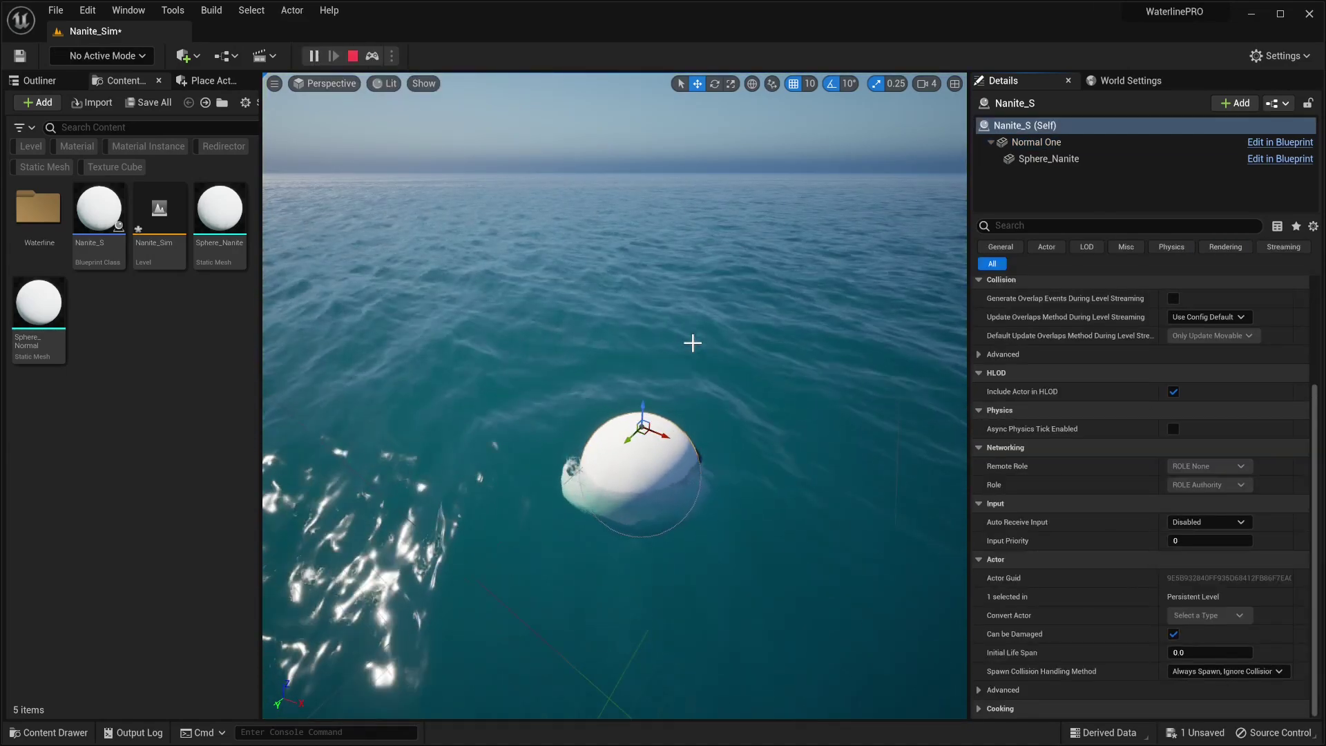
{"action": "key", "text": "Escape"}
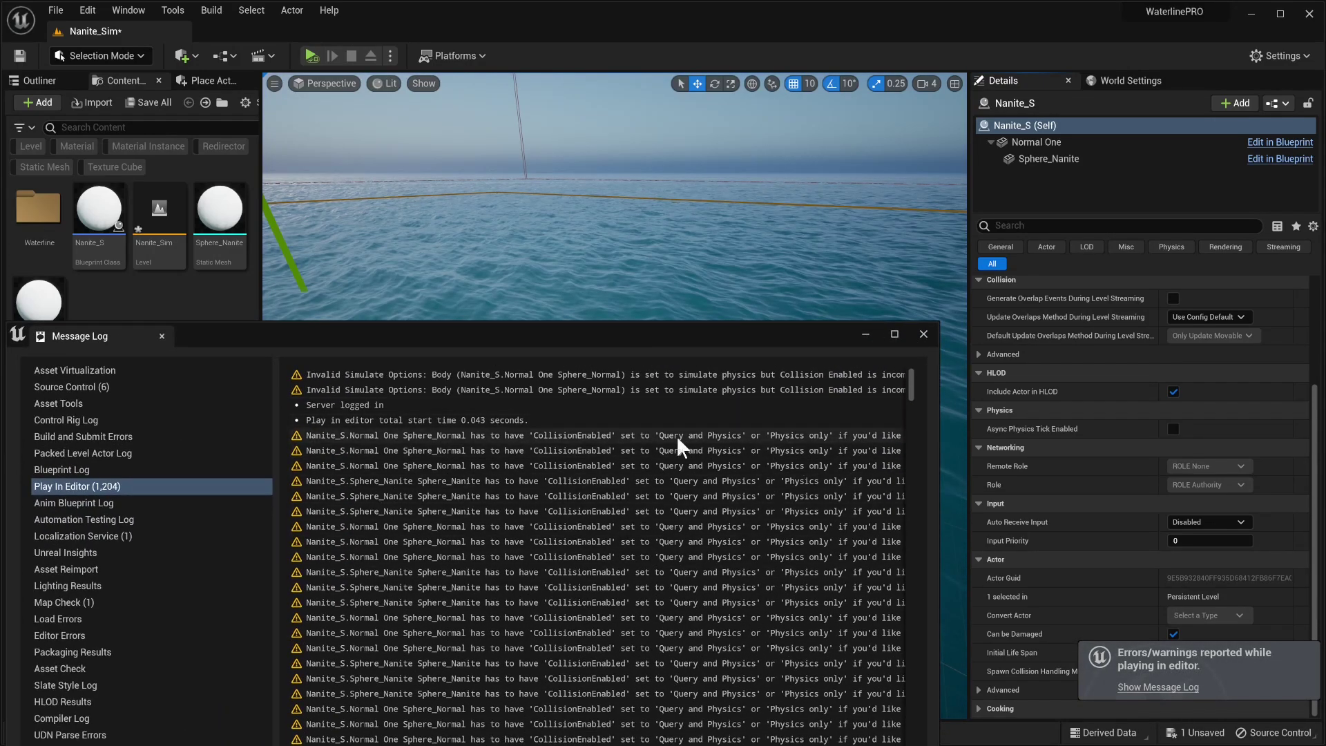
{"action": "left_click", "coordinate": [924, 333]}
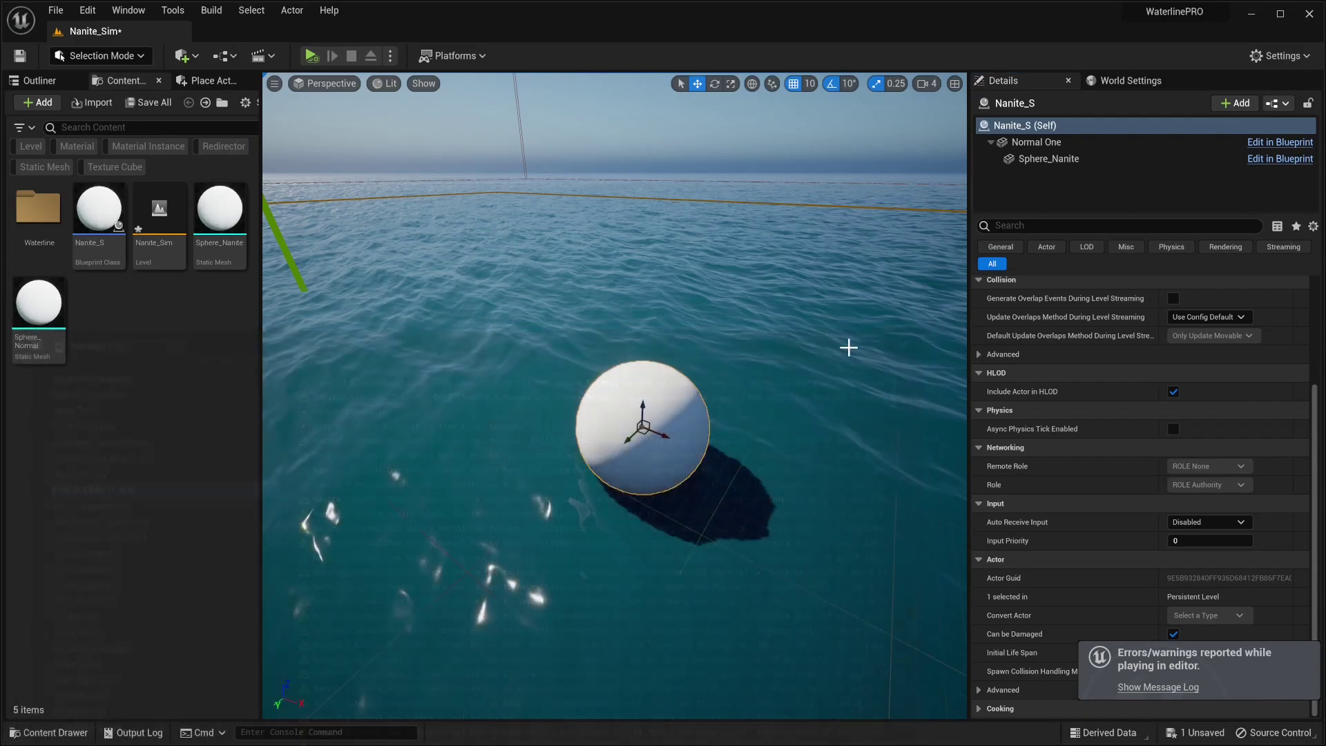
- In the Nanite_S Blueprint, set Normal One's Collision Enabled to Collision Enabled (Query and Physics)
{"action": "left_click", "coordinate": [1105, 142]}
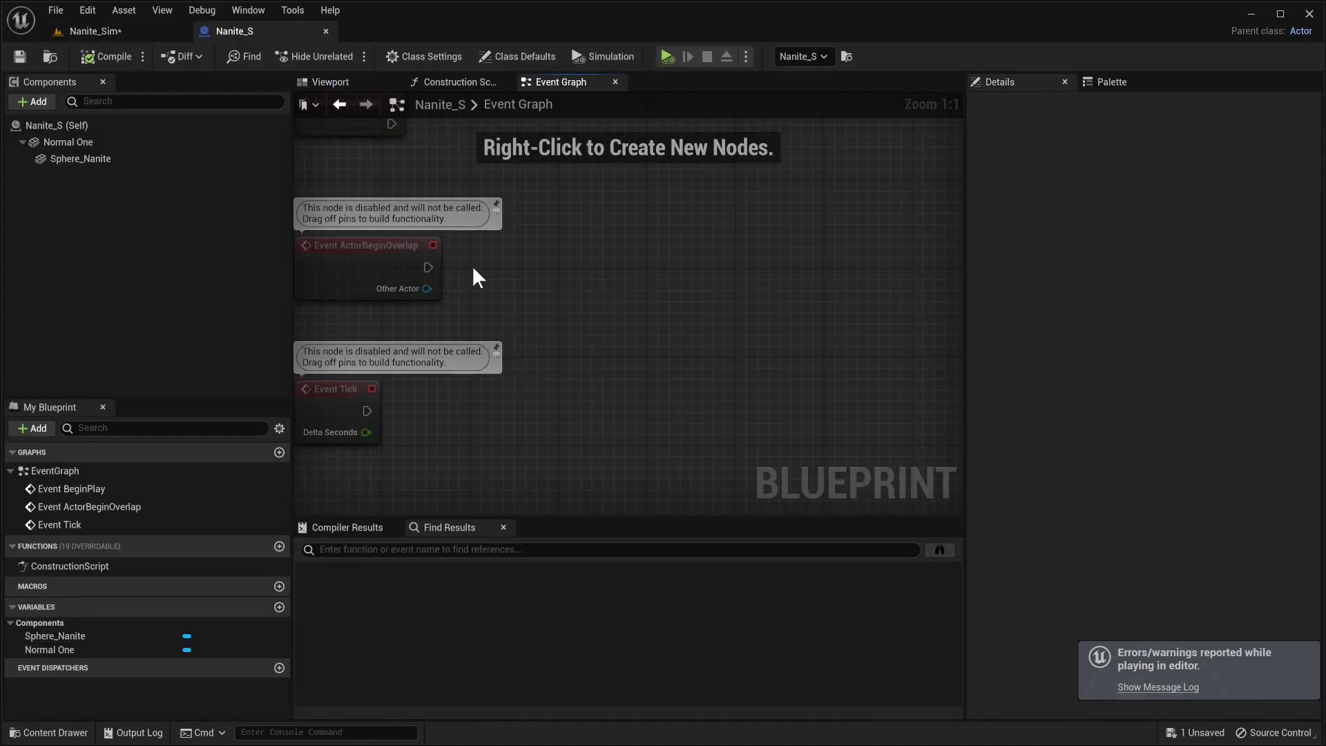
{"action": "scroll", "coordinate": [1049, 409], "scroll_direction": "down", "scroll_amount": 10}
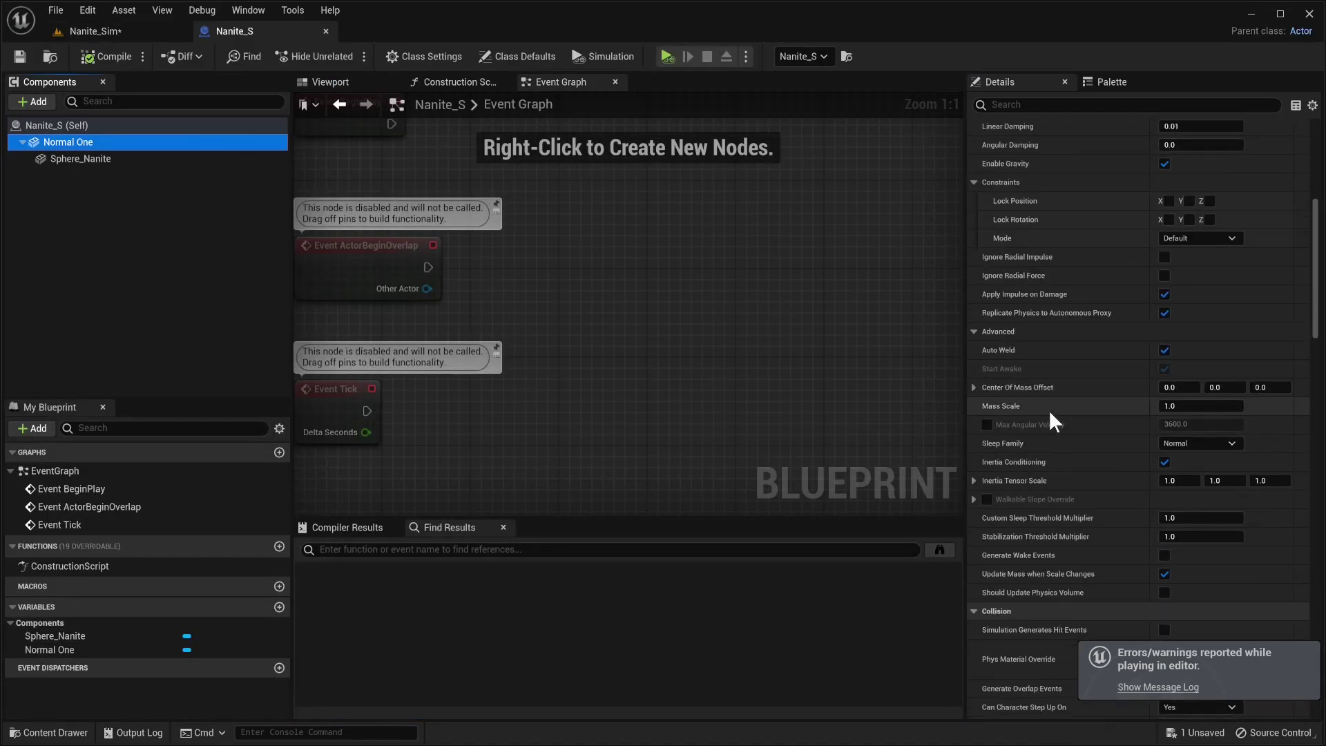
{"action": "scroll", "coordinate": [1049, 409], "scroll_direction": "down", "scroll_amount": 8}
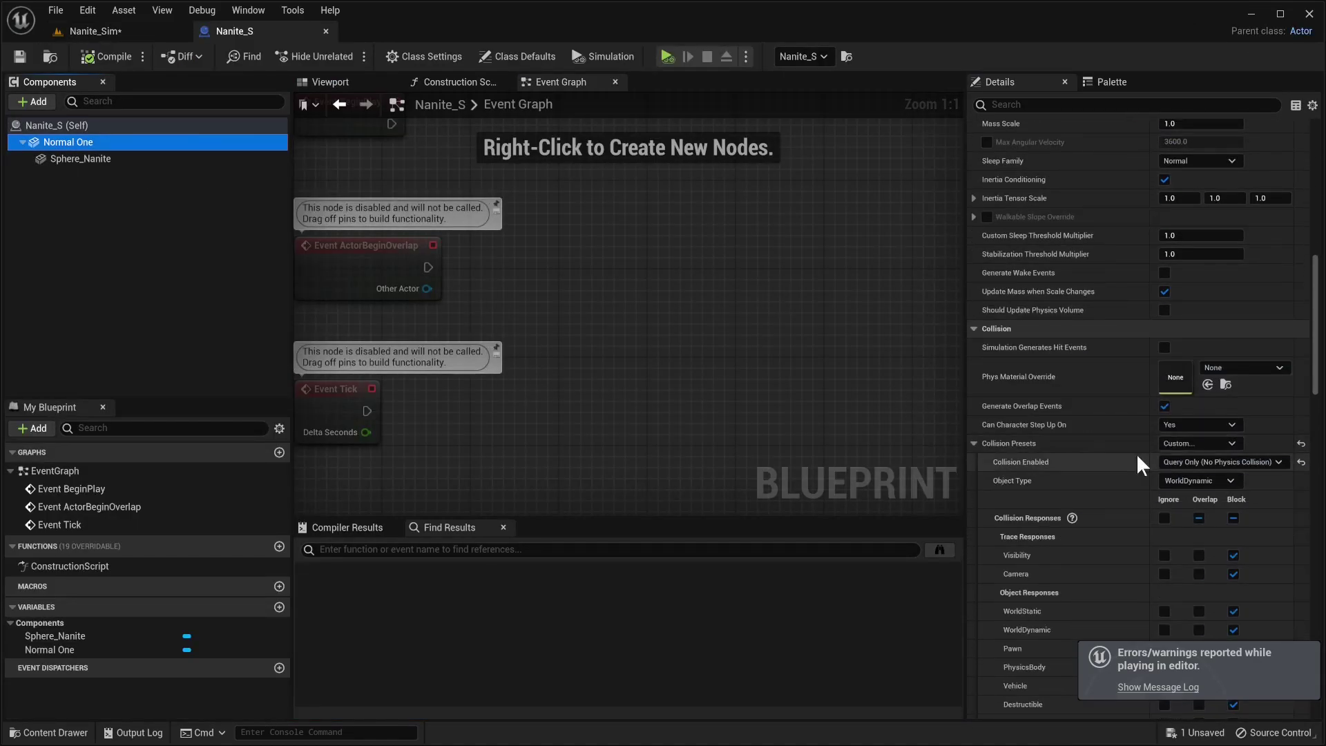
{"action": "mouse_move", "coordinate": [1023, 466]}
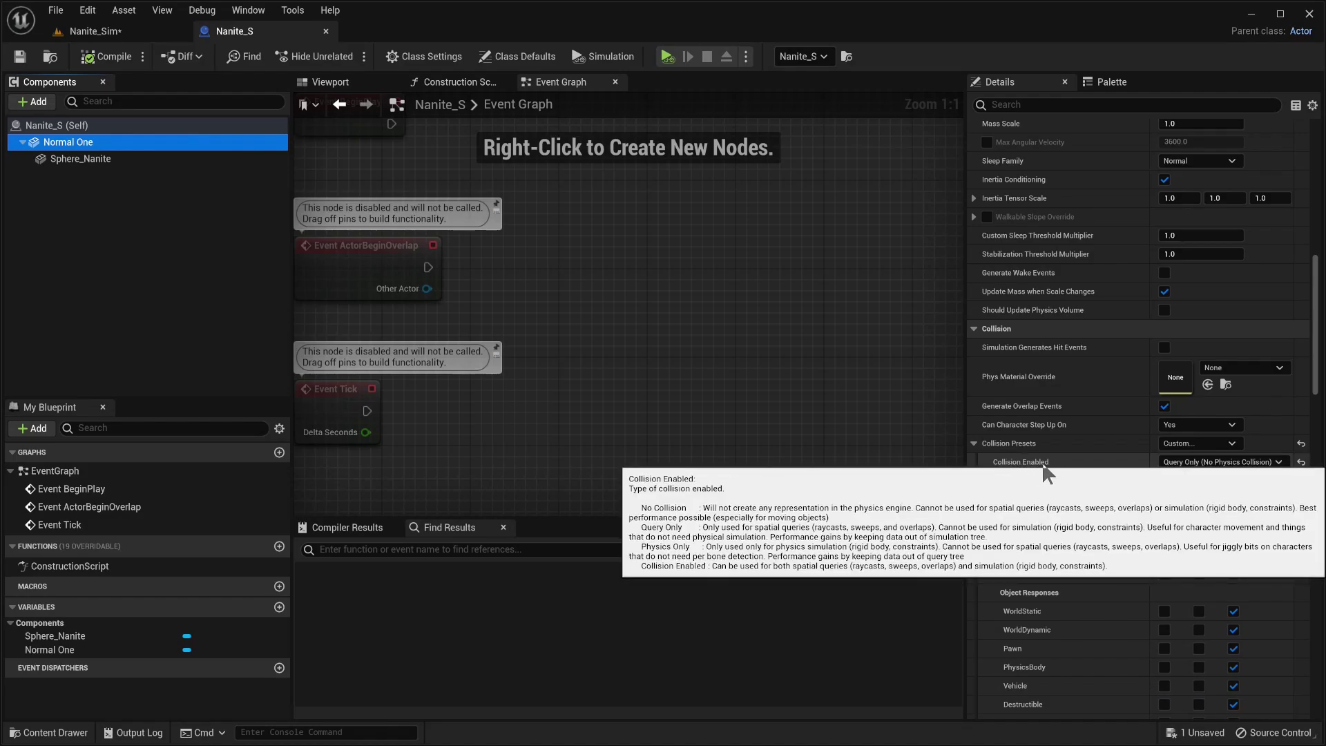
{"action": "left_click", "coordinate": [1226, 465]}
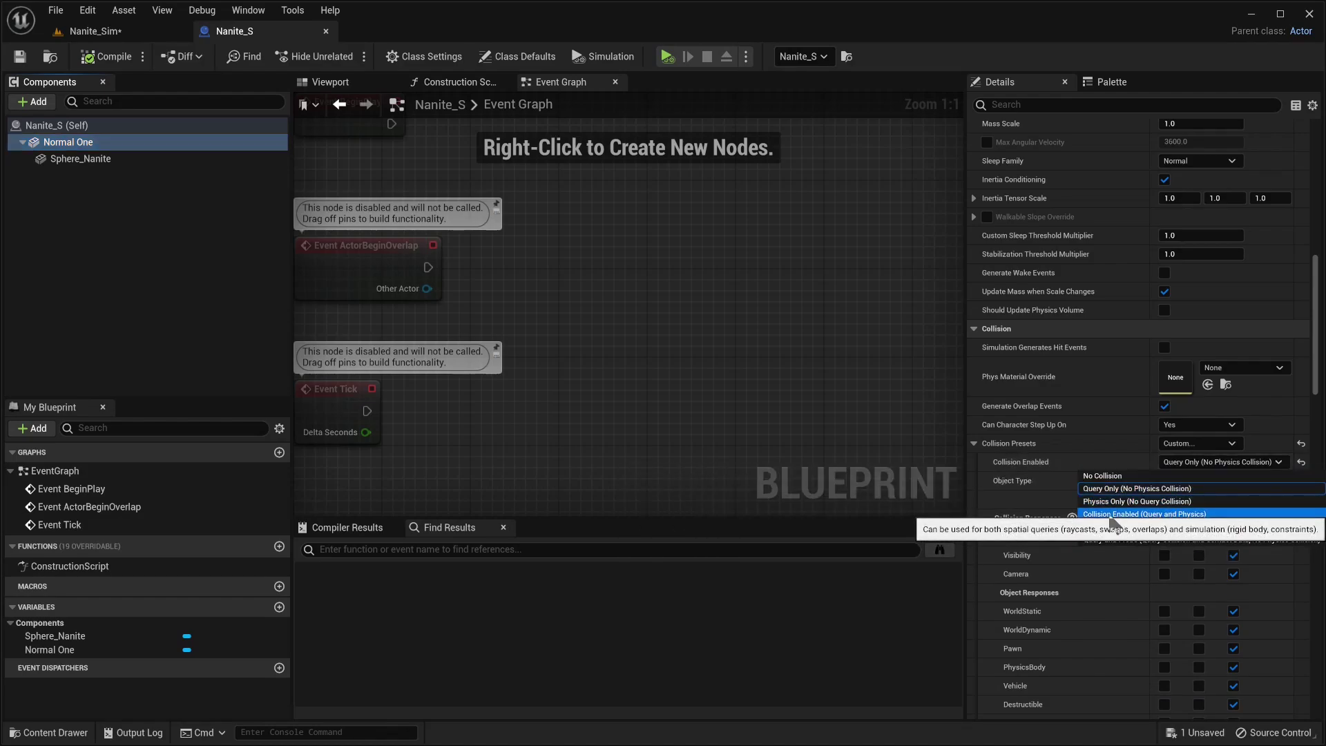
{"action": "left_click", "coordinate": [1135, 516]}
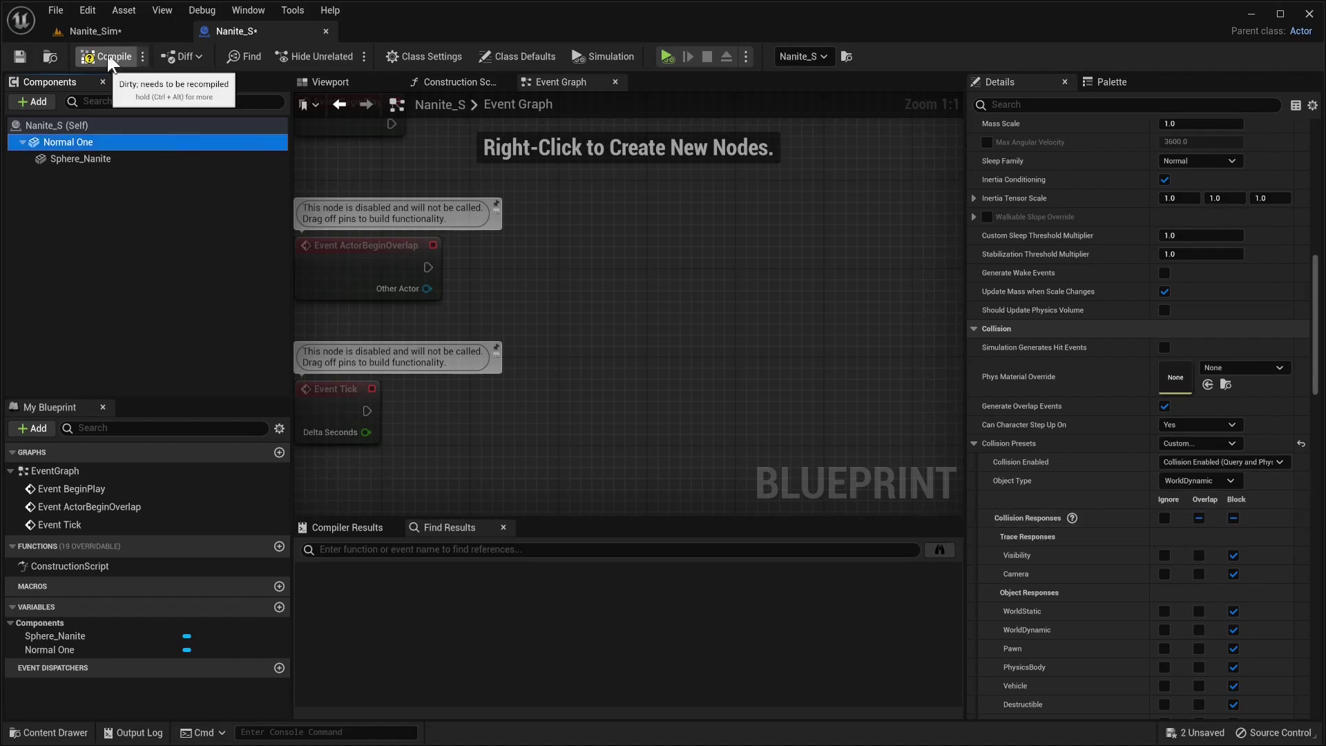
- Back in the Nanite_Sim level, play-test twice to watch the sphere bob on the waves
{"action": "left_click", "coordinate": [145, 31]}
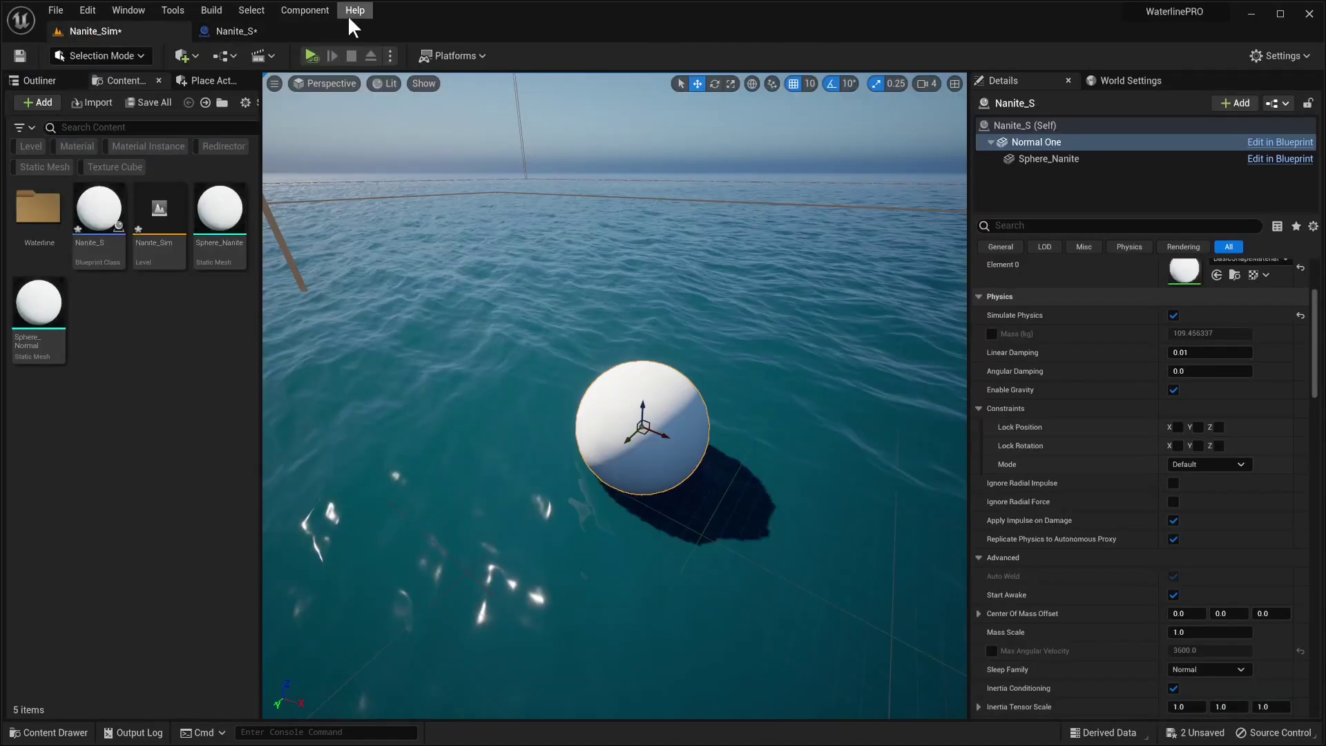
{"action": "left_click", "coordinate": [311, 56]}
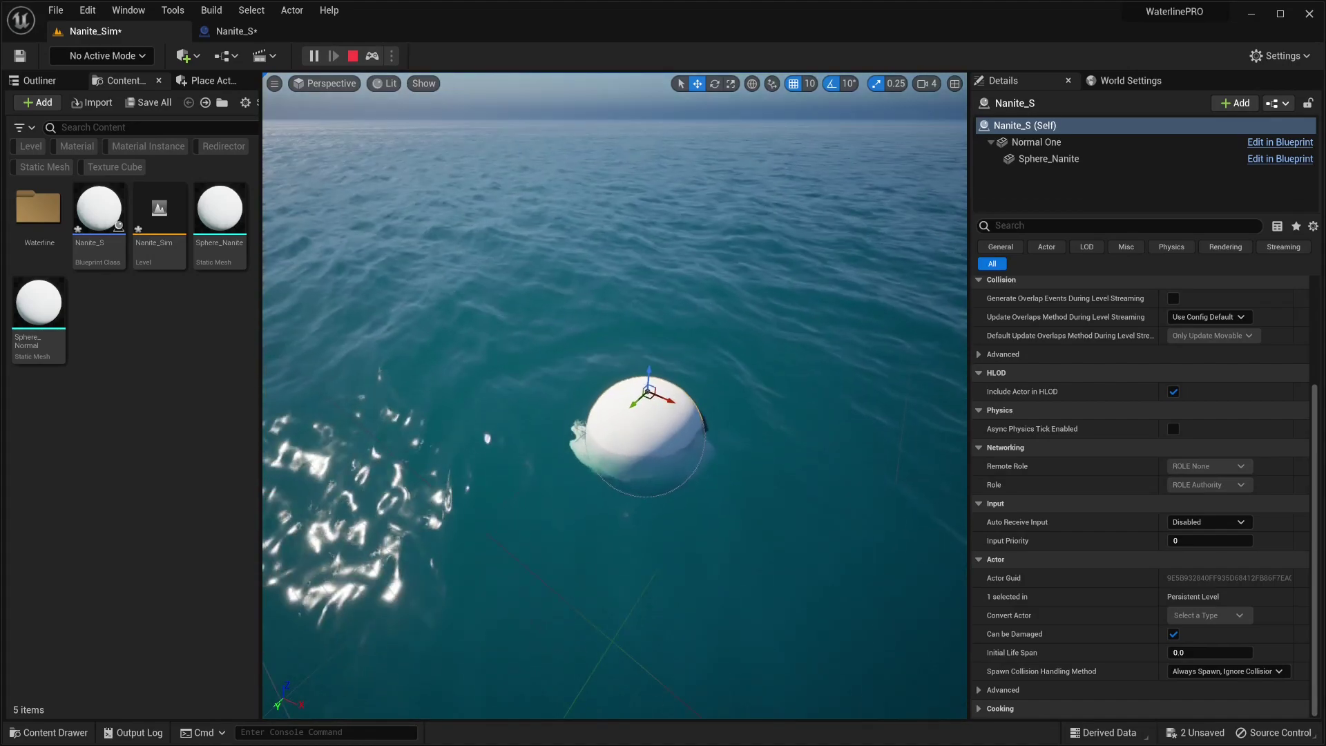
{"action": "key", "text": "Escape"}
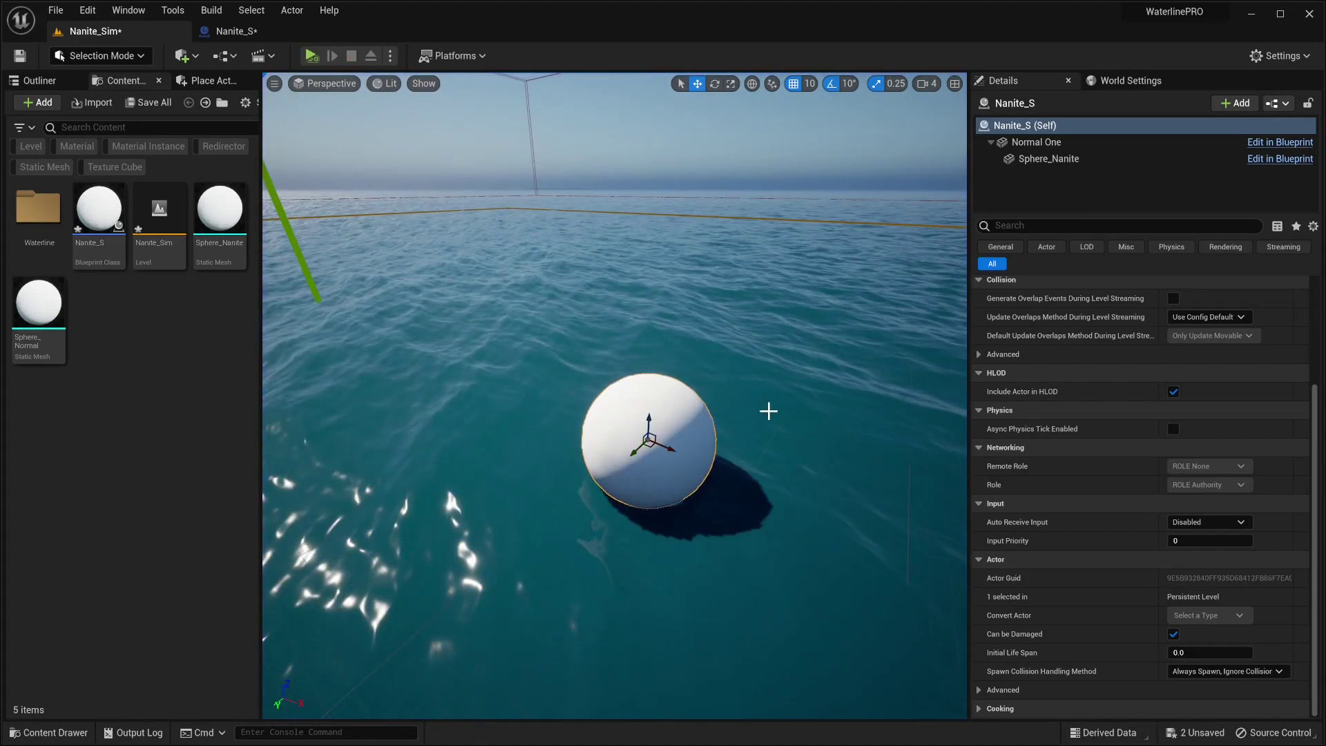
{"action": "right_click_drag", "start_coordinate": [768, 405], "coordinate": [760, 420]}
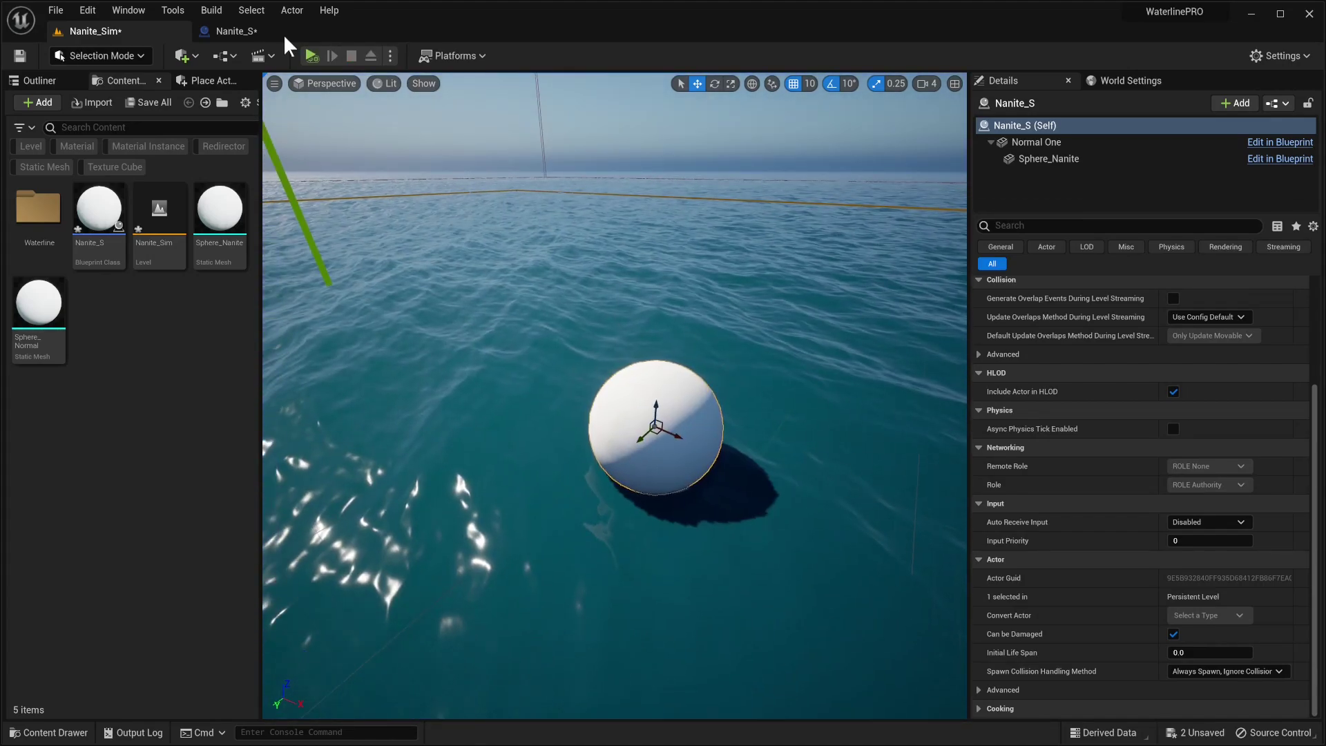
{"action": "left_click", "coordinate": [312, 57]}
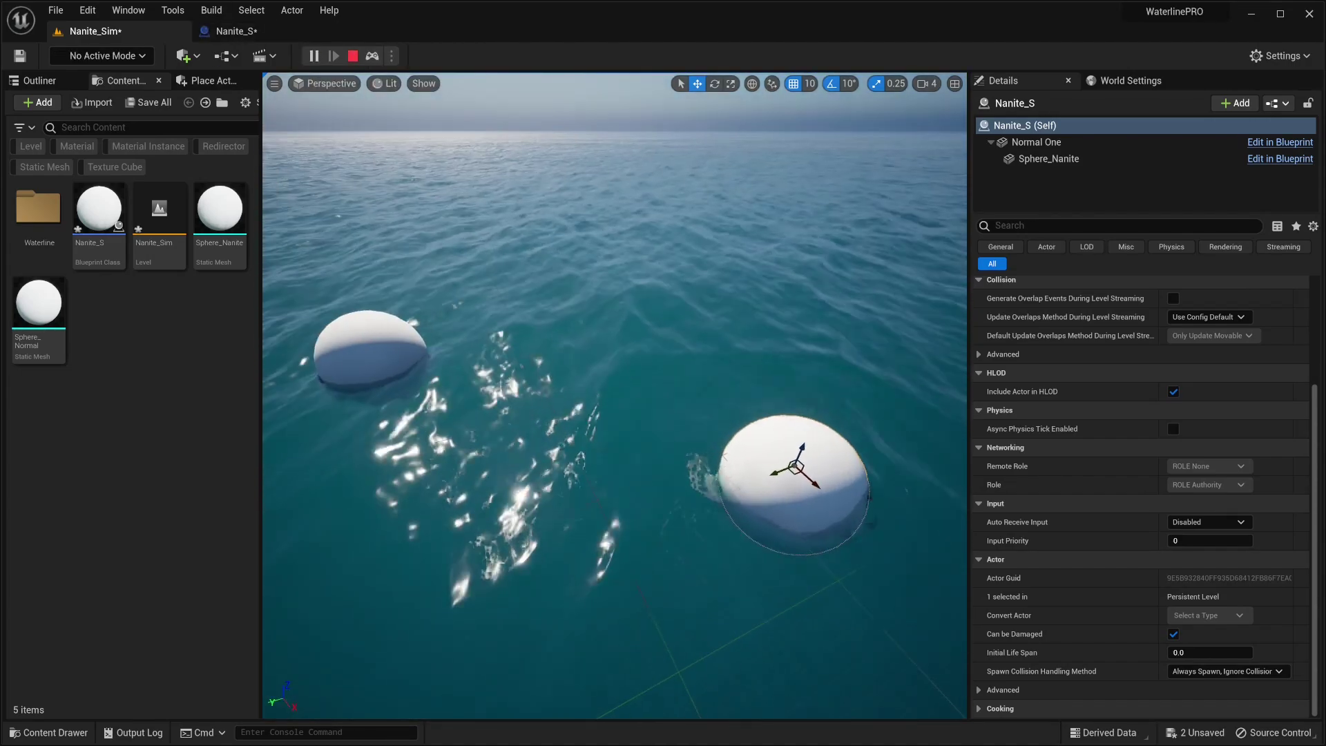
{"action": "key", "text": "Escape"}
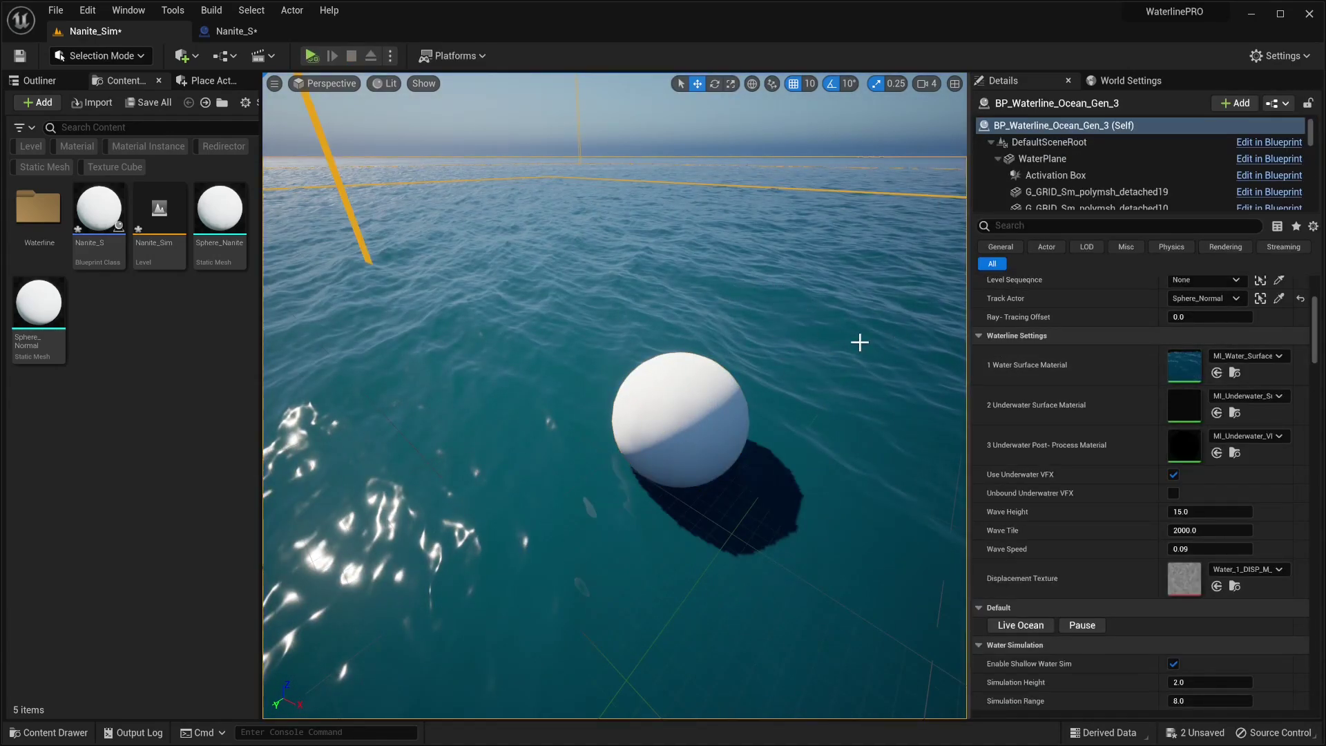
- Scroll BP_Waterline_Ocean_Gen_3's Details to Buoyancy, showing Use Buoyancy on and Buoyancy Range 1000.0
{"action": "scroll", "coordinate": [1072, 454], "scroll_direction": "down", "scroll_amount": 5}
{"action": "scroll", "coordinate": [1074, 457], "scroll_direction": "down", "scroll_amount": 10}
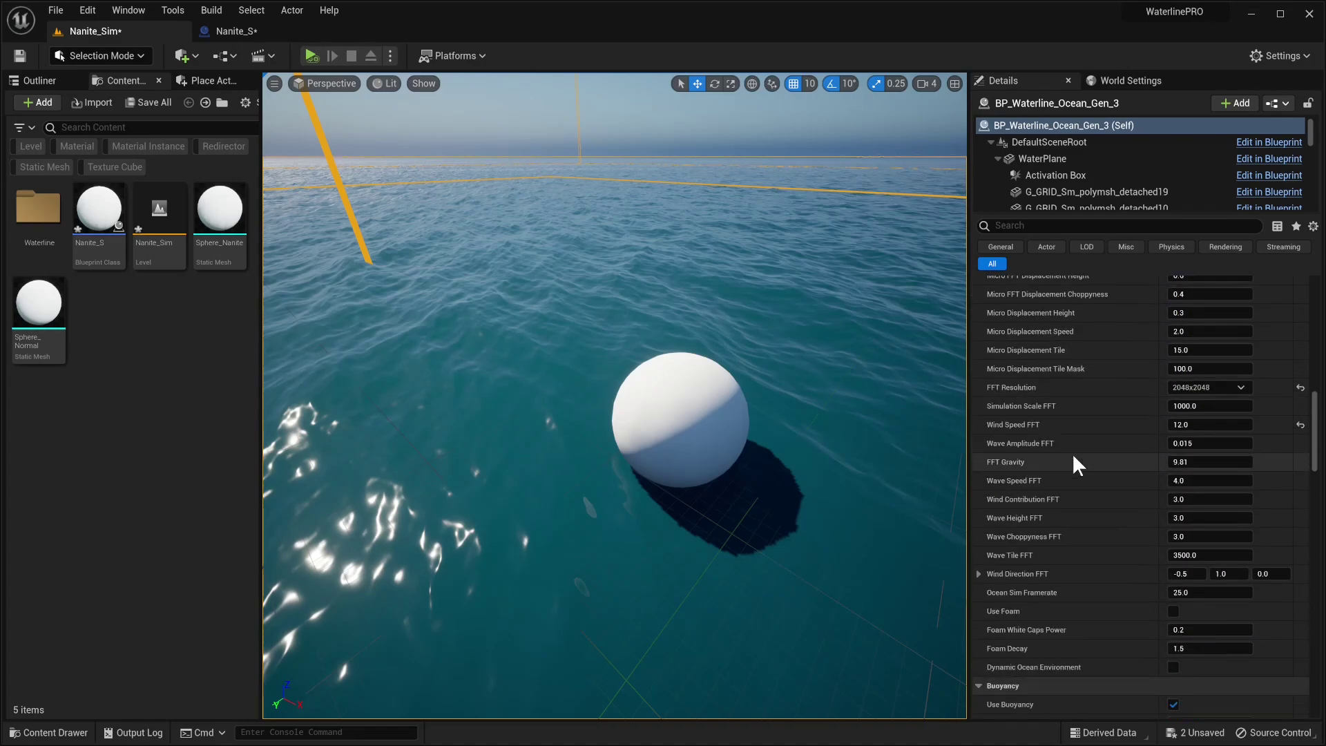
{"action": "scroll", "coordinate": [1074, 457], "scroll_direction": "down", "scroll_amount": 5}
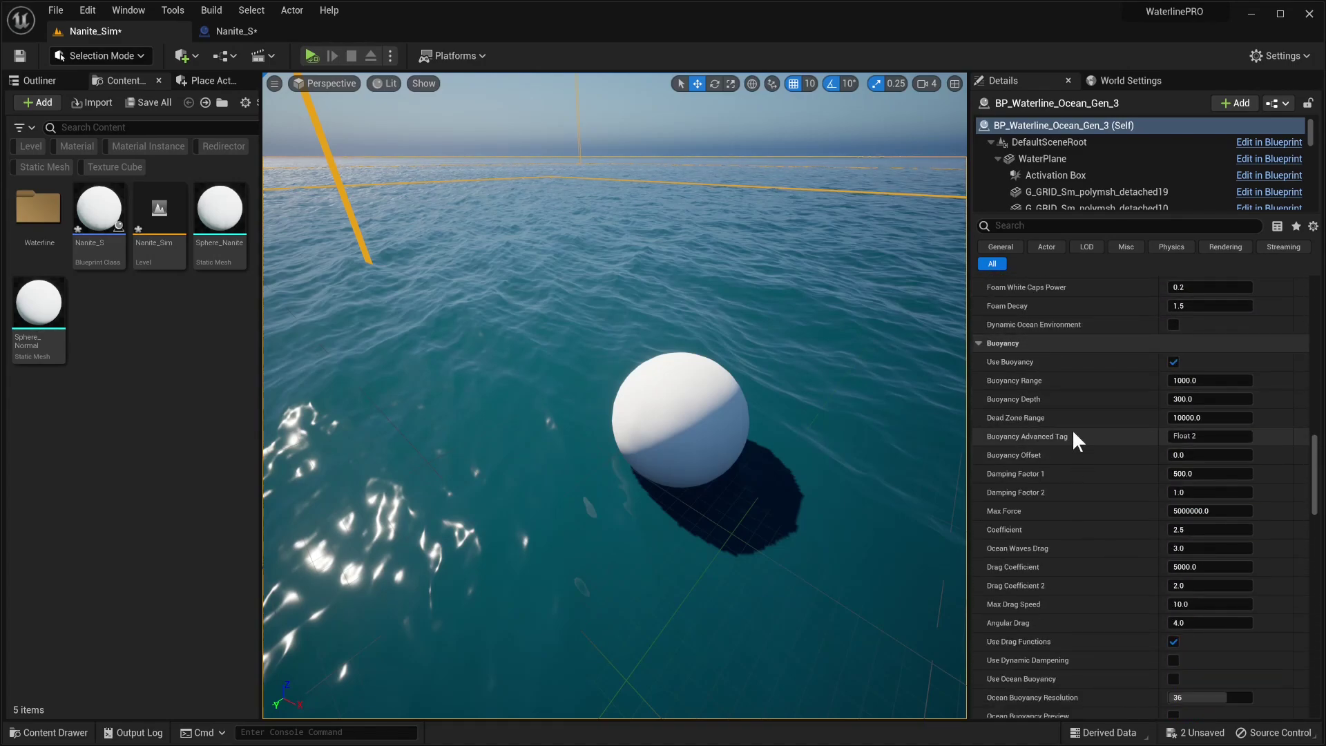
{"action": "scroll", "coordinate": [1073, 604], "scroll_direction": "down", "scroll_amount": 1}
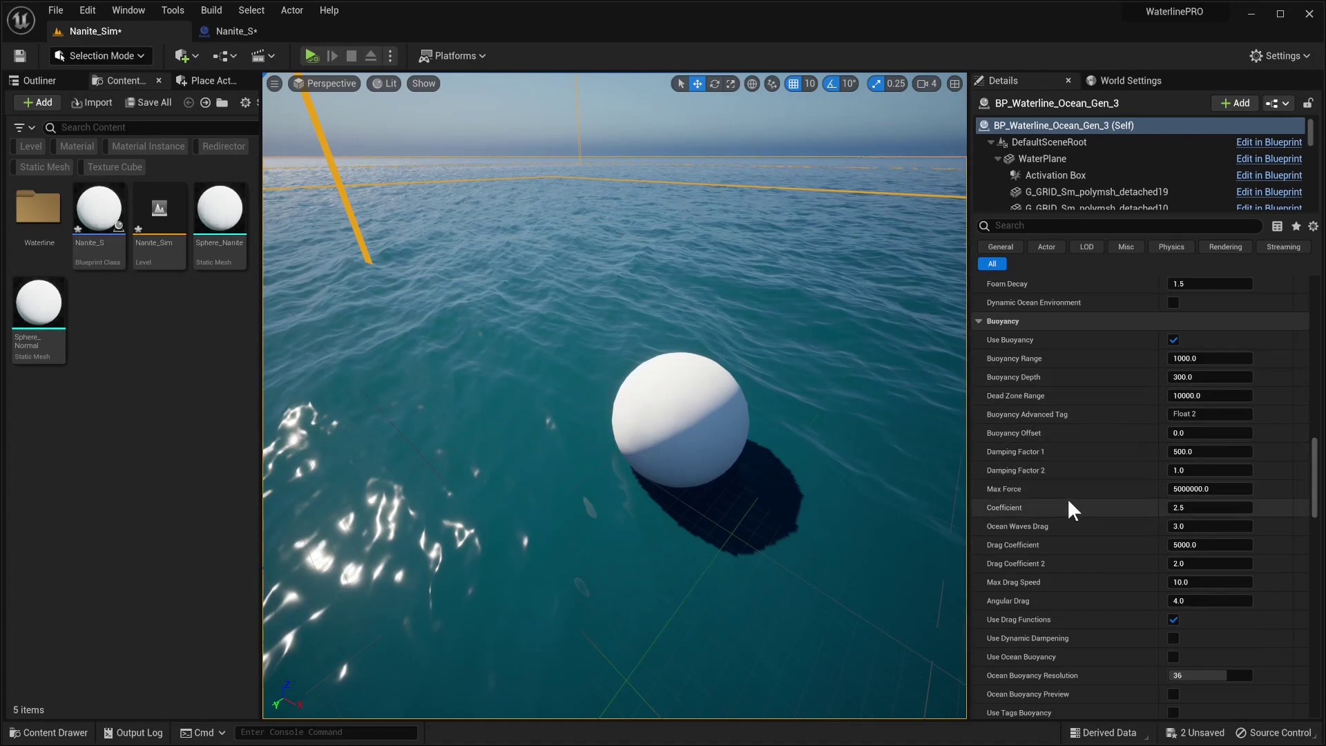
{"action": "middle_click_drag", "start_coordinate": [870, 449], "coordinate": [915, 438]}
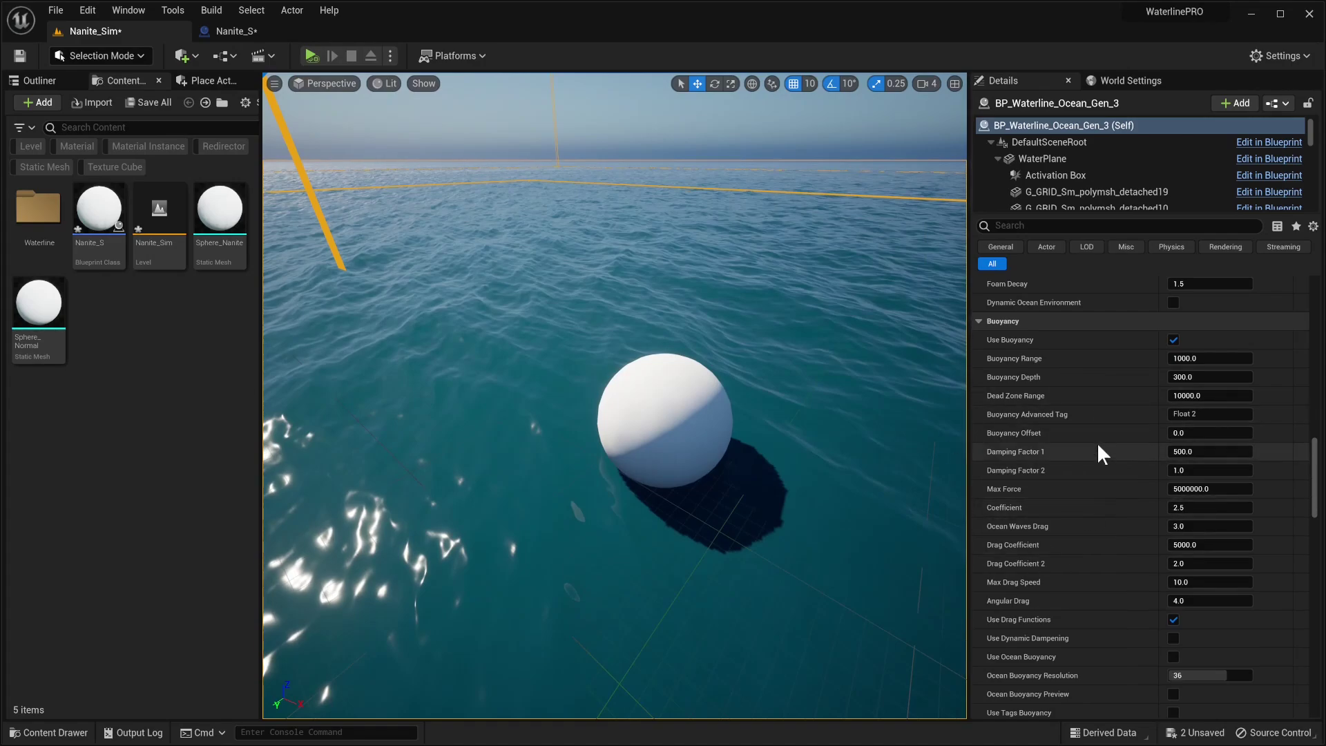
{"action": "scroll", "coordinate": [1095, 442], "scroll_direction": "down", "scroll_amount": 1}
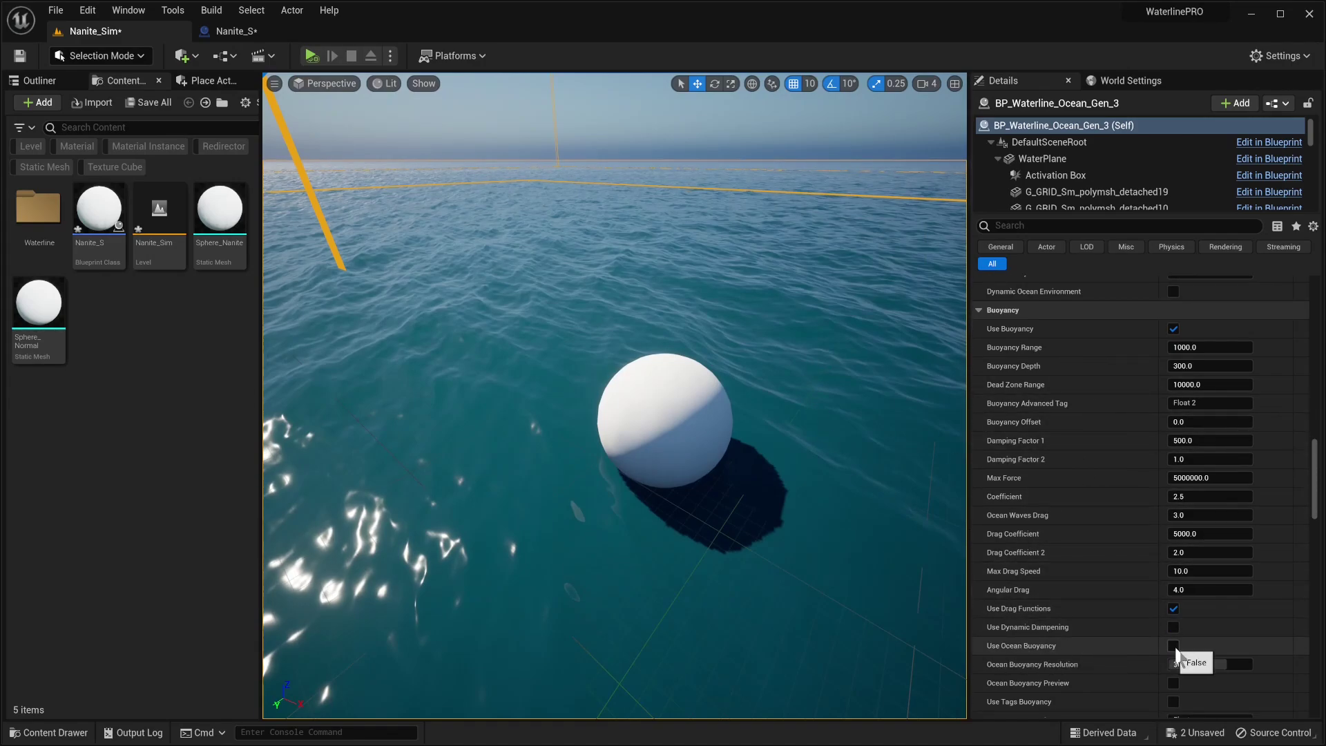
- Enable Use Ocean Buoyancy and play-test the sphere floating on the ocean
{"action": "left_click", "coordinate": [1174, 646]}
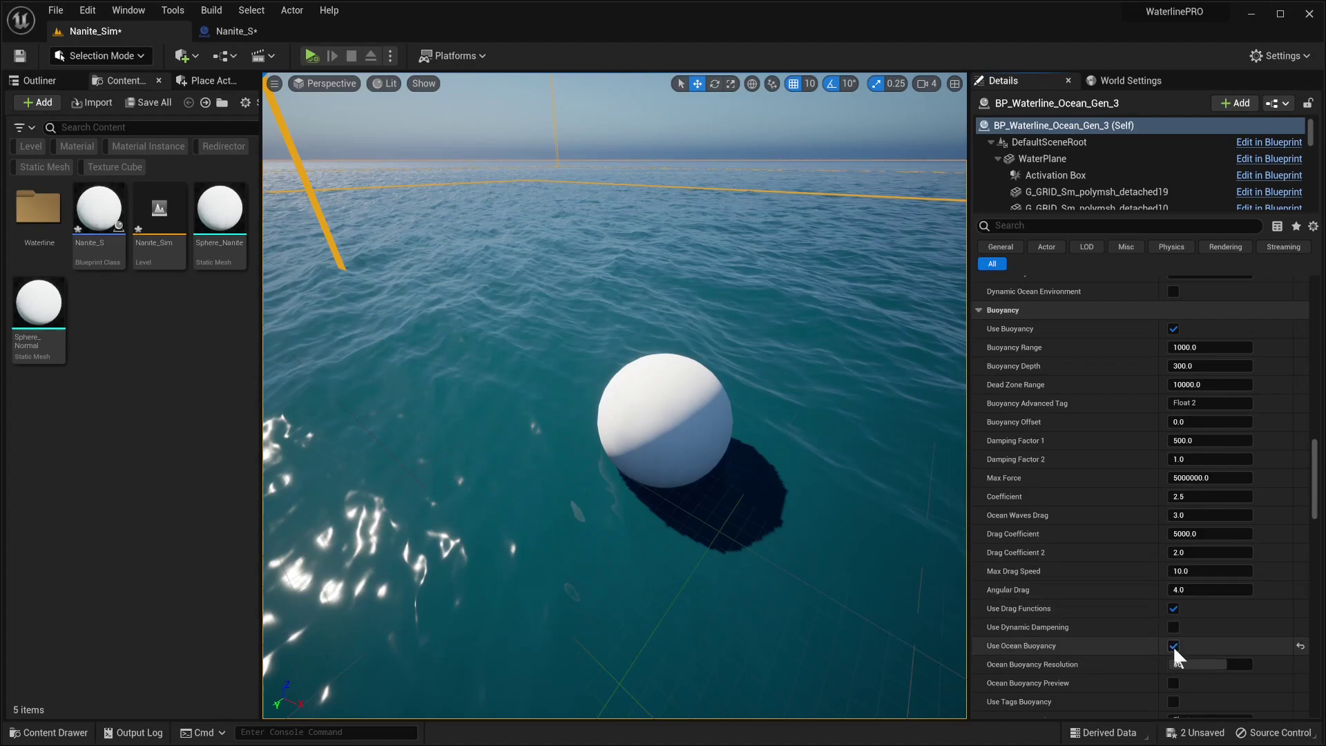
{"action": "left_click", "coordinate": [313, 55]}
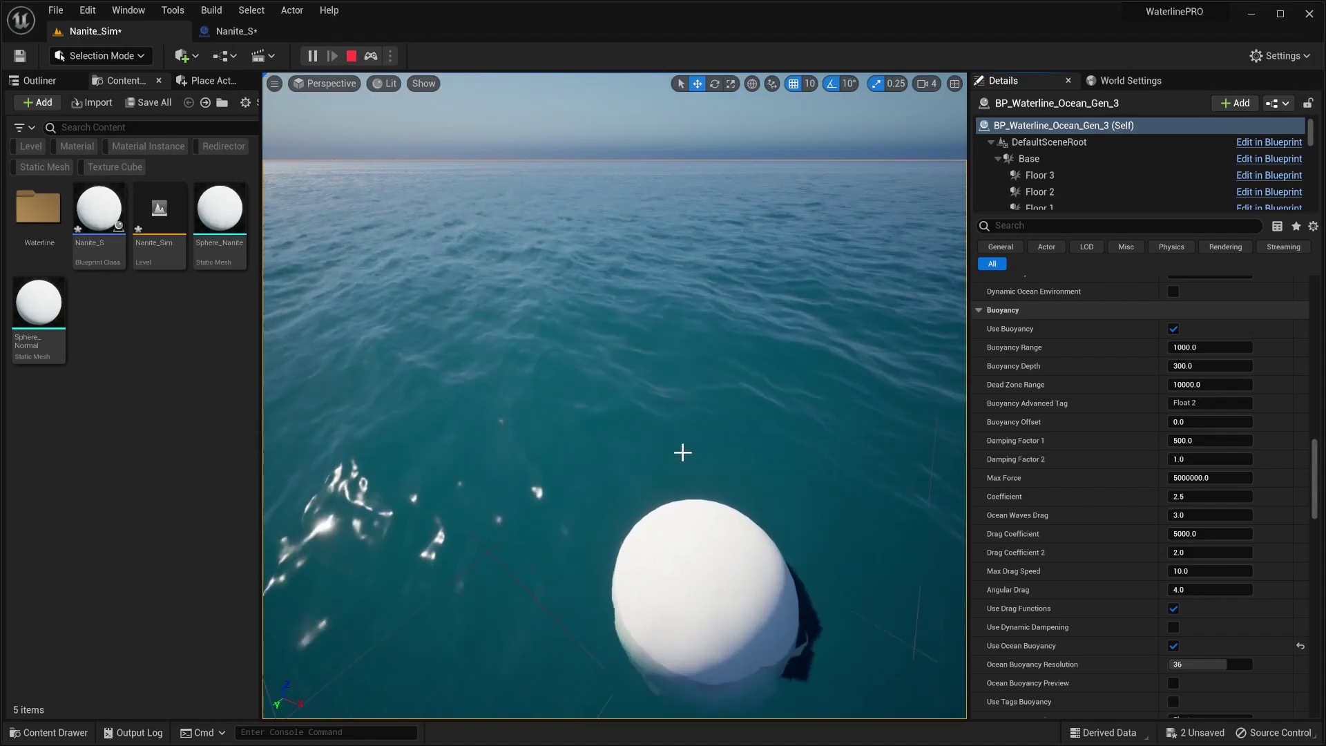
{"action": "right_click_drag", "start_coordinate": [651, 447], "coordinate": [653, 512]}
{"action": "key", "text": "Escape"}
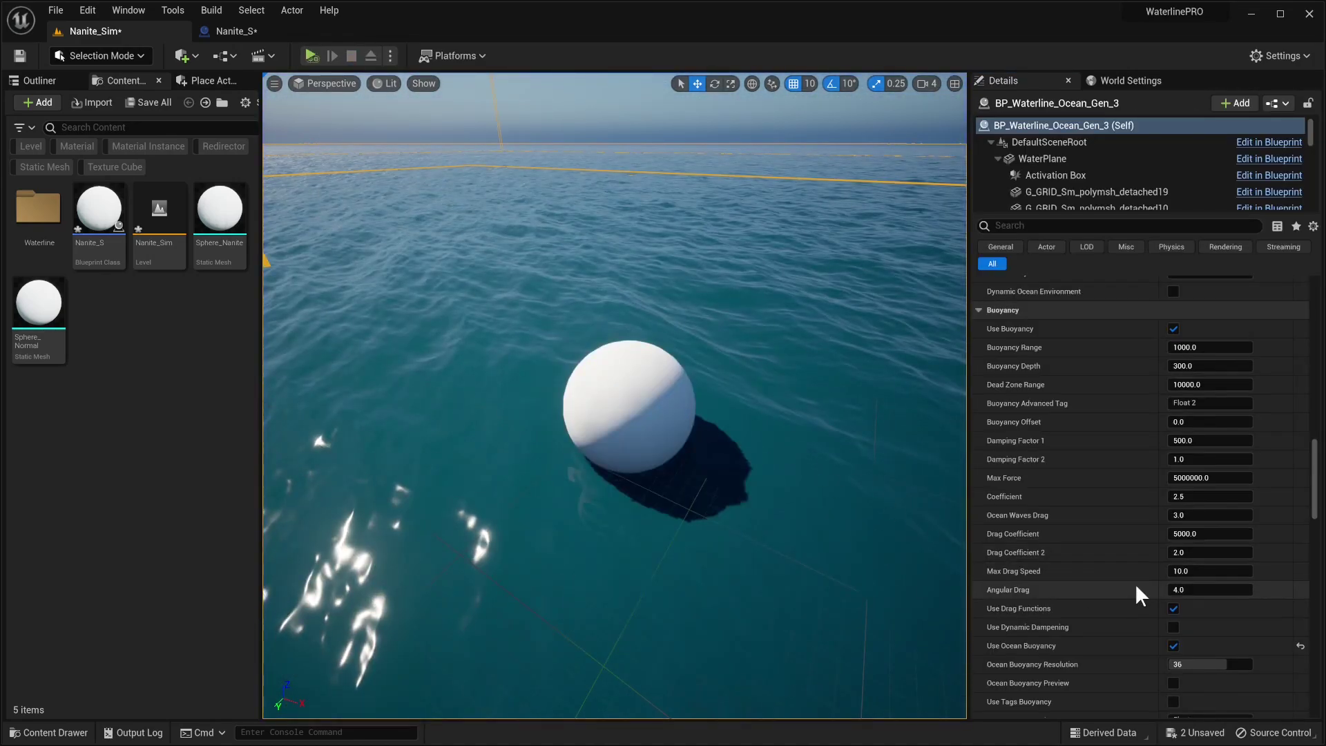
- Set Ocean Waves Drag to 1.0 and play-test the sphere again
{"action": "left_click", "coordinate": [1242, 516]}
{"action": "type", "text": "1"}
{"action": "key", "text": "Return"}
{"action": "left_click", "coordinate": [312, 55]}
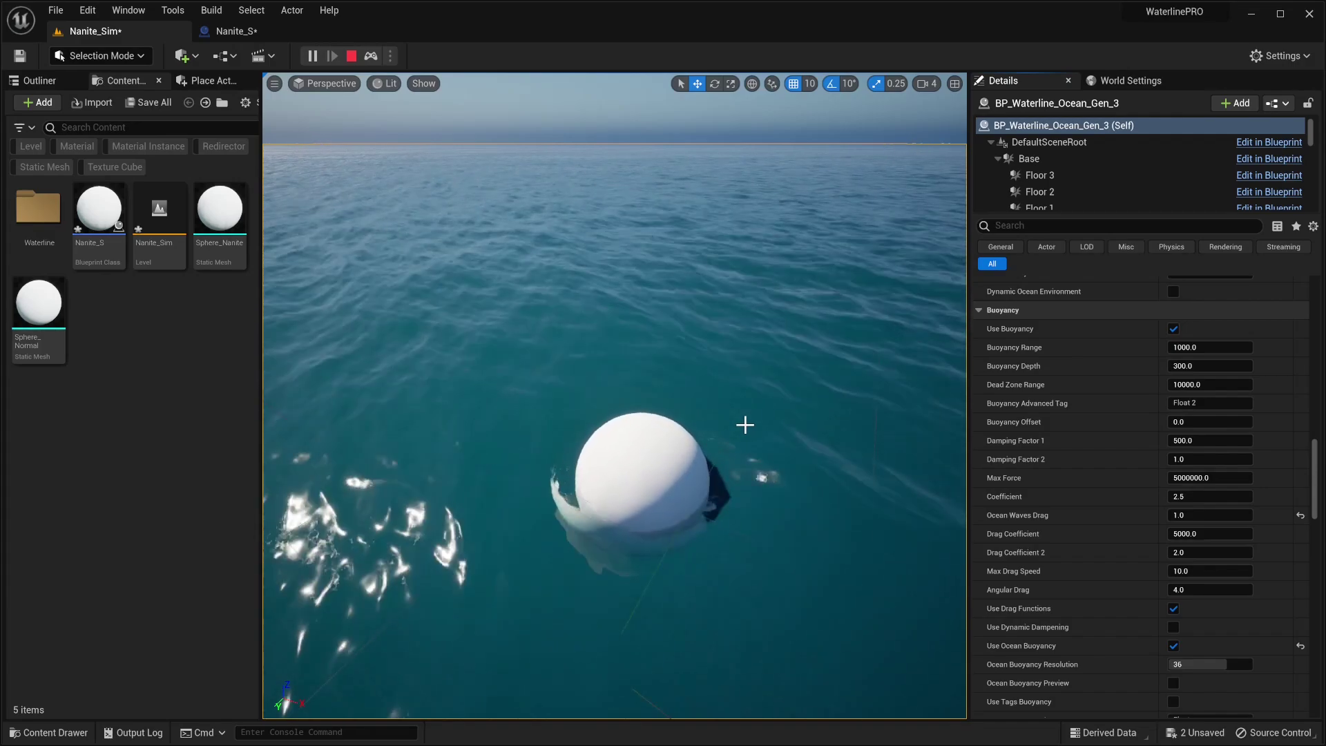
{"action": "key", "text": "Escape"}
- Scroll through the ocean's Buoyancy and drag settings to review them
{"action": "scroll", "coordinate": [1145, 430], "scroll_direction": "up", "scroll_amount": 1}
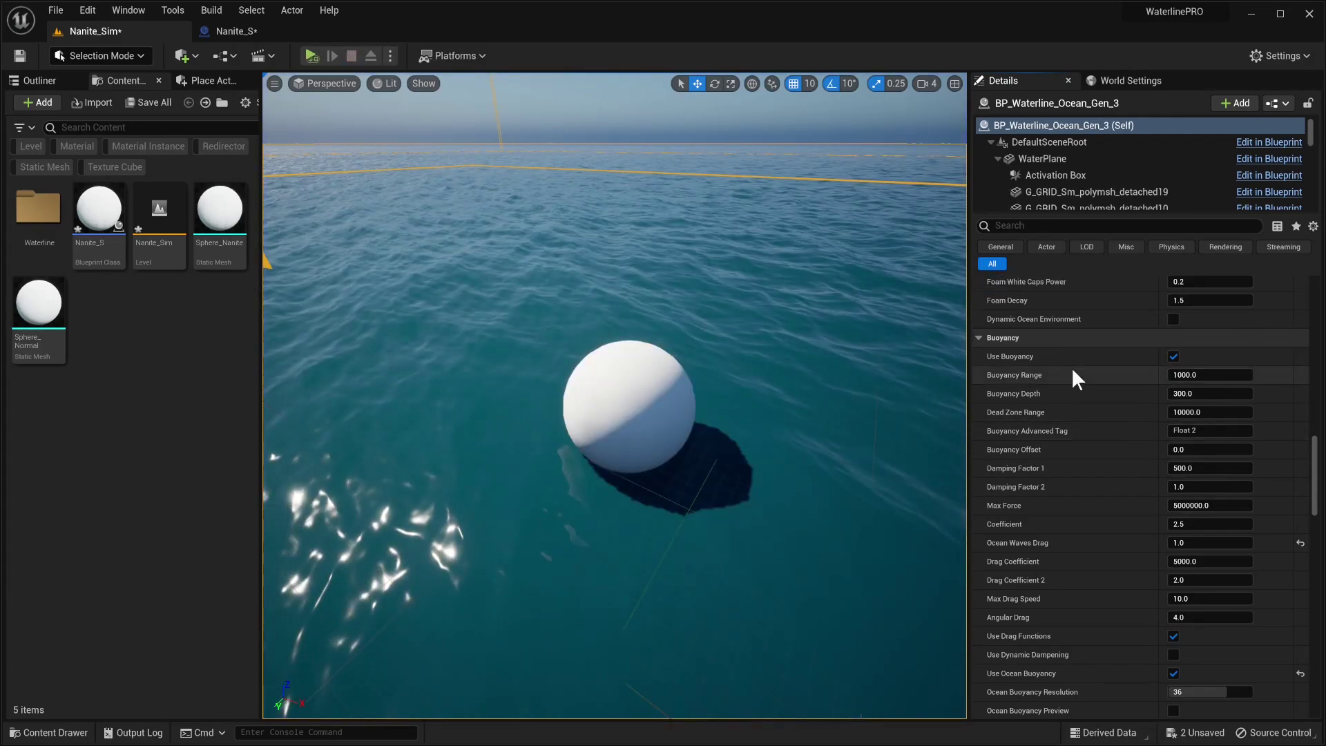
{"action": "scroll", "coordinate": [1064, 368], "scroll_direction": "up", "scroll_amount": 3}
{"action": "scroll", "coordinate": [1071, 450], "scroll_direction": "down", "scroll_amount": 2}
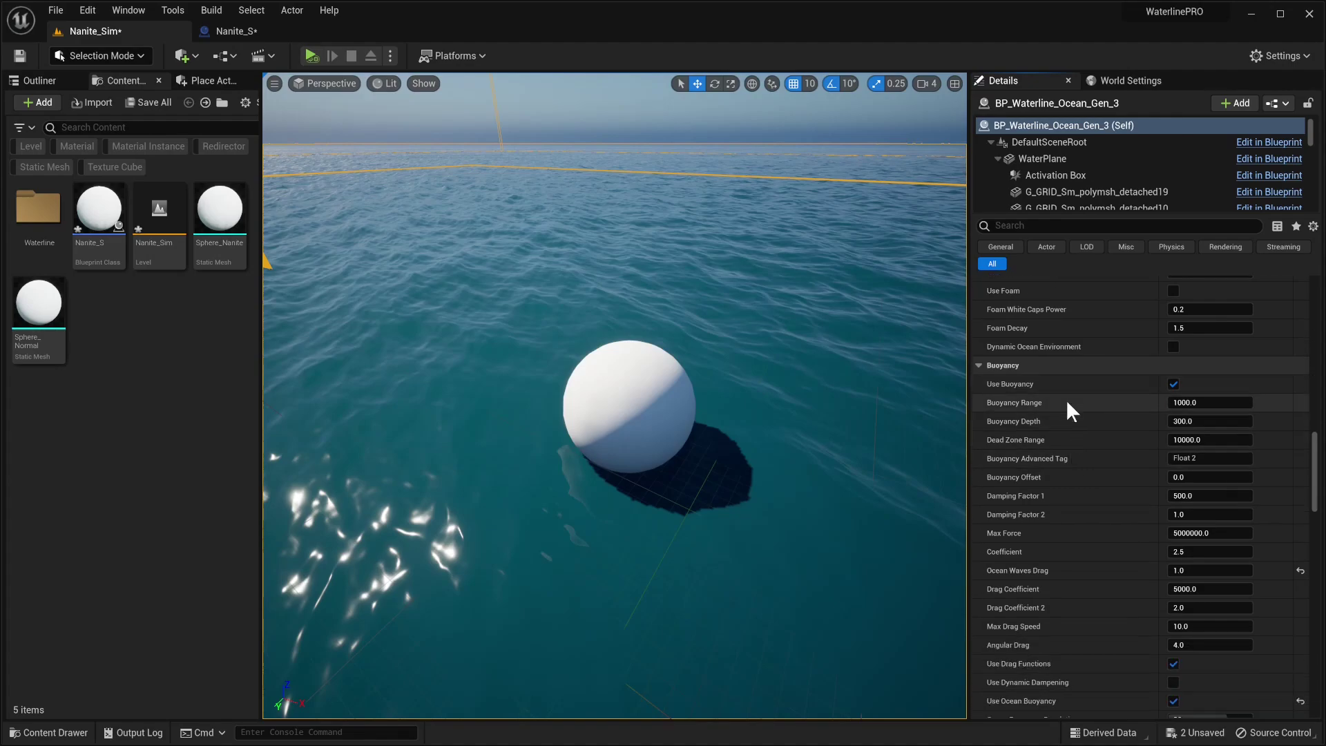
{"action": "scroll", "coordinate": [1071, 467], "scroll_direction": "down", "scroll_amount": 1}
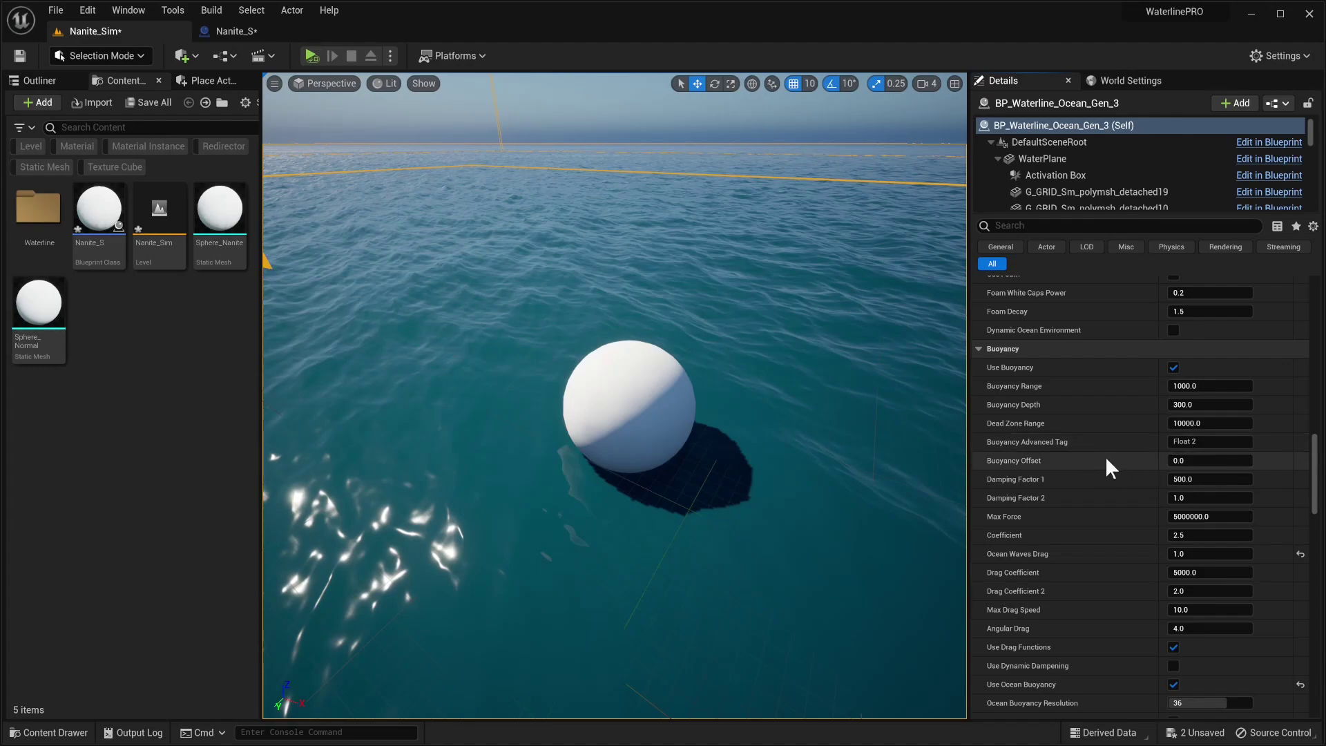
{"action": "scroll", "coordinate": [1104, 455], "scroll_direction": "down", "scroll_amount": 1}
{"action": "scroll", "coordinate": [1104, 463], "scroll_direction": "down", "scroll_amount": 2}
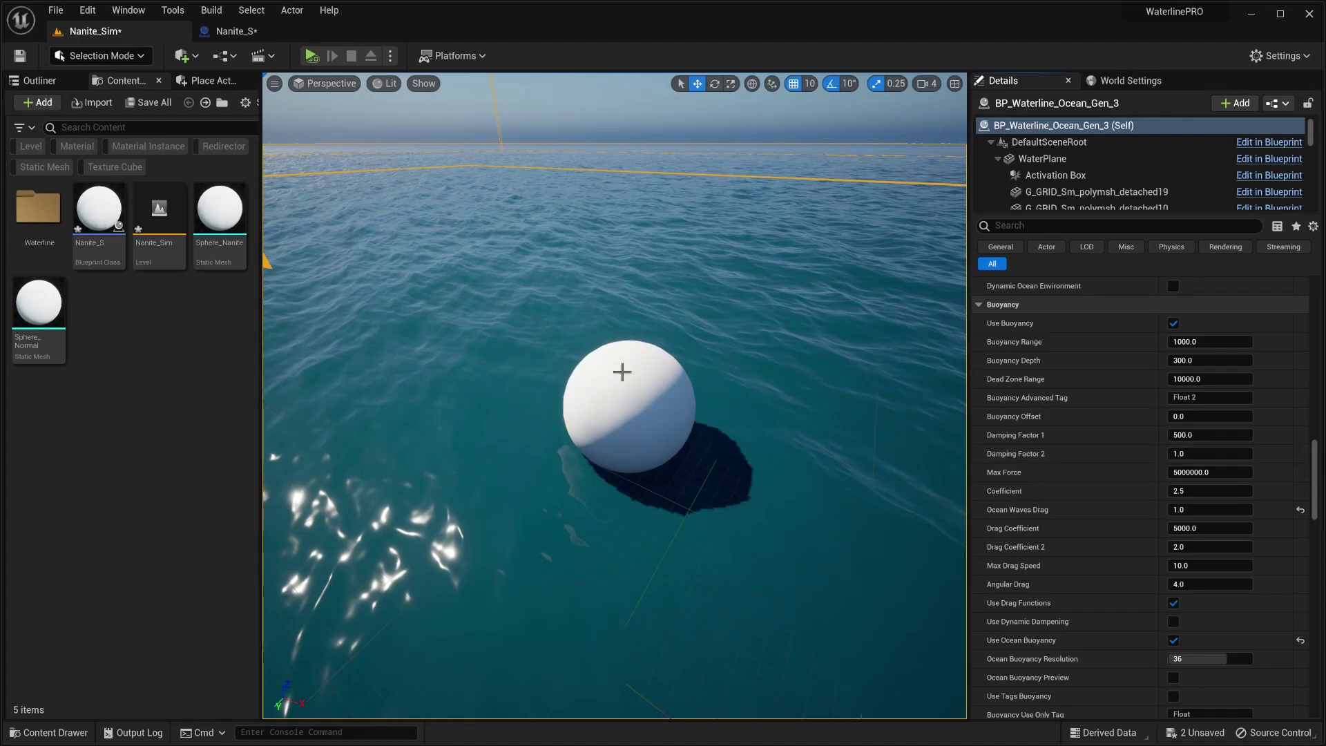
- Collapse the ocean's Waterline Settings, Water Simulation, Default and Ocean Simulation sections, then select the sphere
{"action": "left_click", "coordinate": [654, 394]}
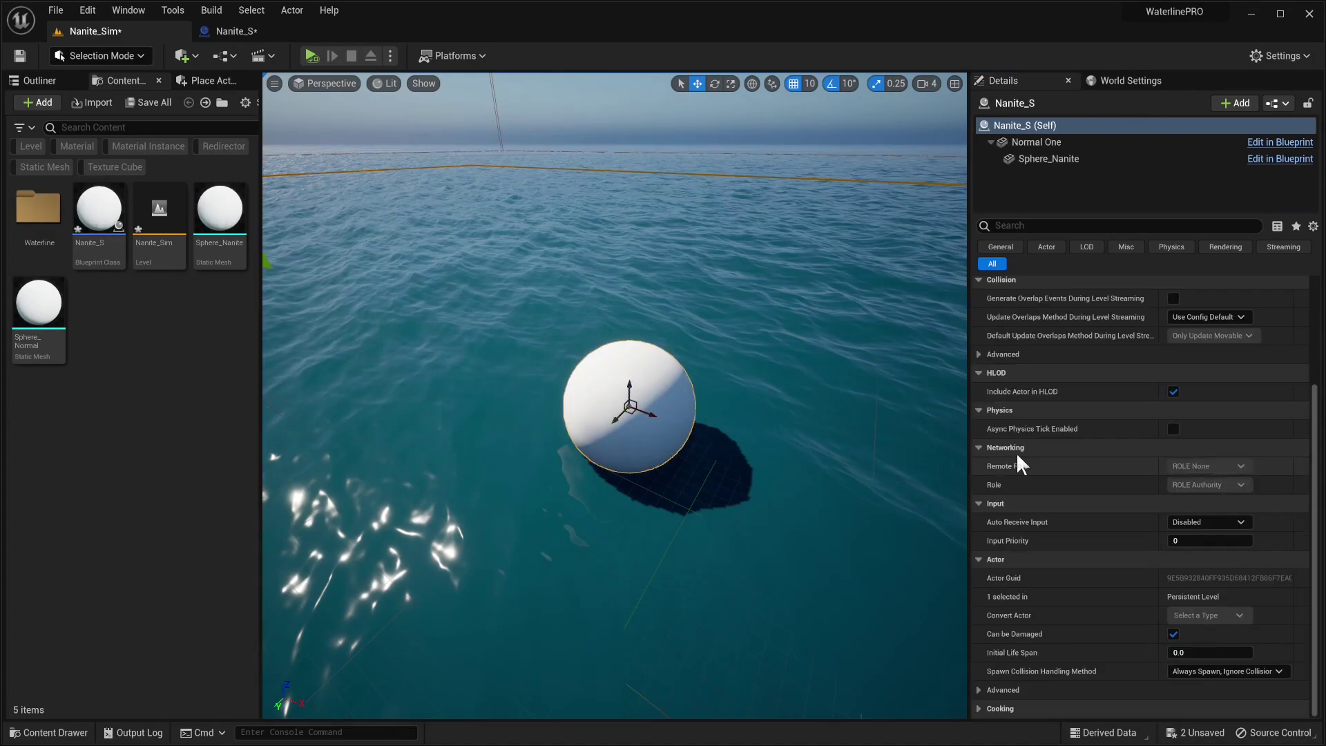
{"action": "left_click", "coordinate": [939, 429]}
{"action": "scroll", "coordinate": [1046, 452], "scroll_direction": "down", "scroll_amount": 1}
{"action": "scroll", "coordinate": [1042, 446], "scroll_direction": "up", "scroll_amount": 2}
{"action": "left_click", "coordinate": [981, 364]}
{"action": "left_click", "coordinate": [980, 418]}
{"action": "left_click", "coordinate": [979, 382]}
{"action": "left_click", "coordinate": [977, 419]}
{"action": "scroll", "coordinate": [988, 418], "scroll_direction": "down", "scroll_amount": 3}
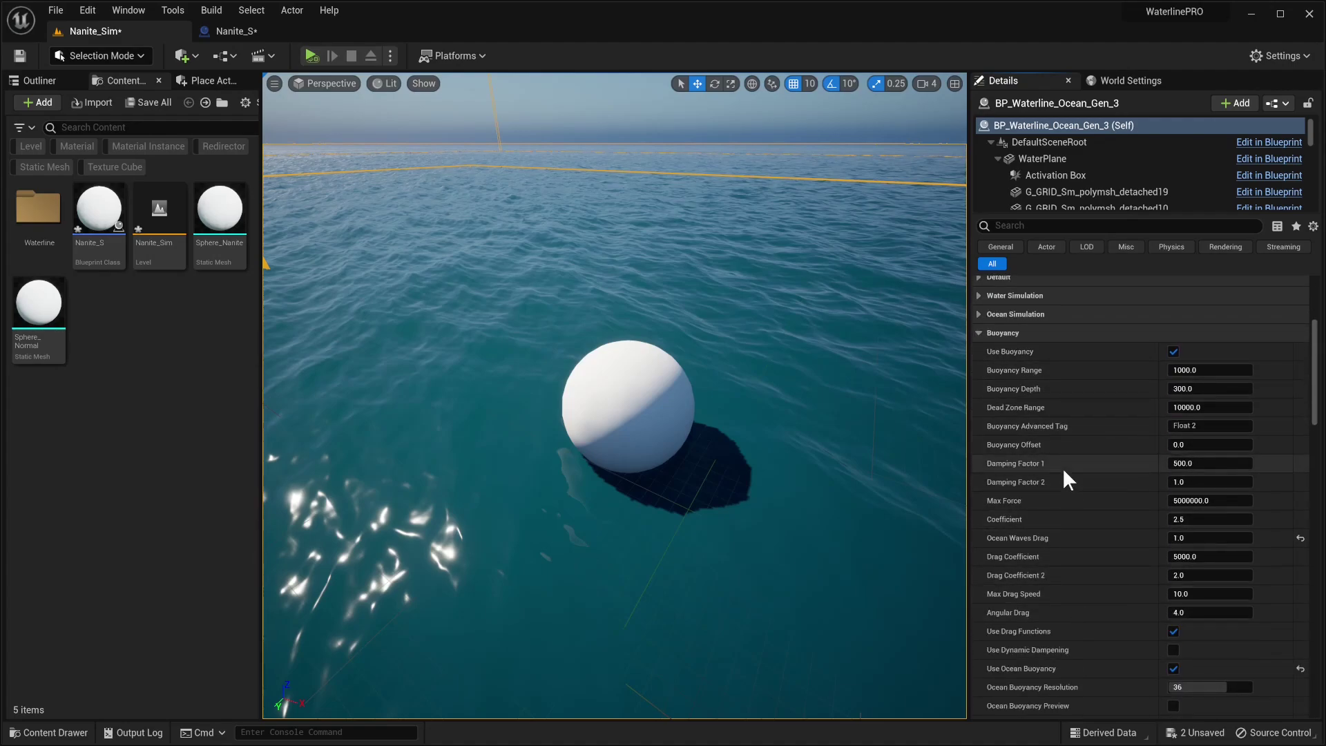
{"action": "left_click", "coordinate": [651, 409]}
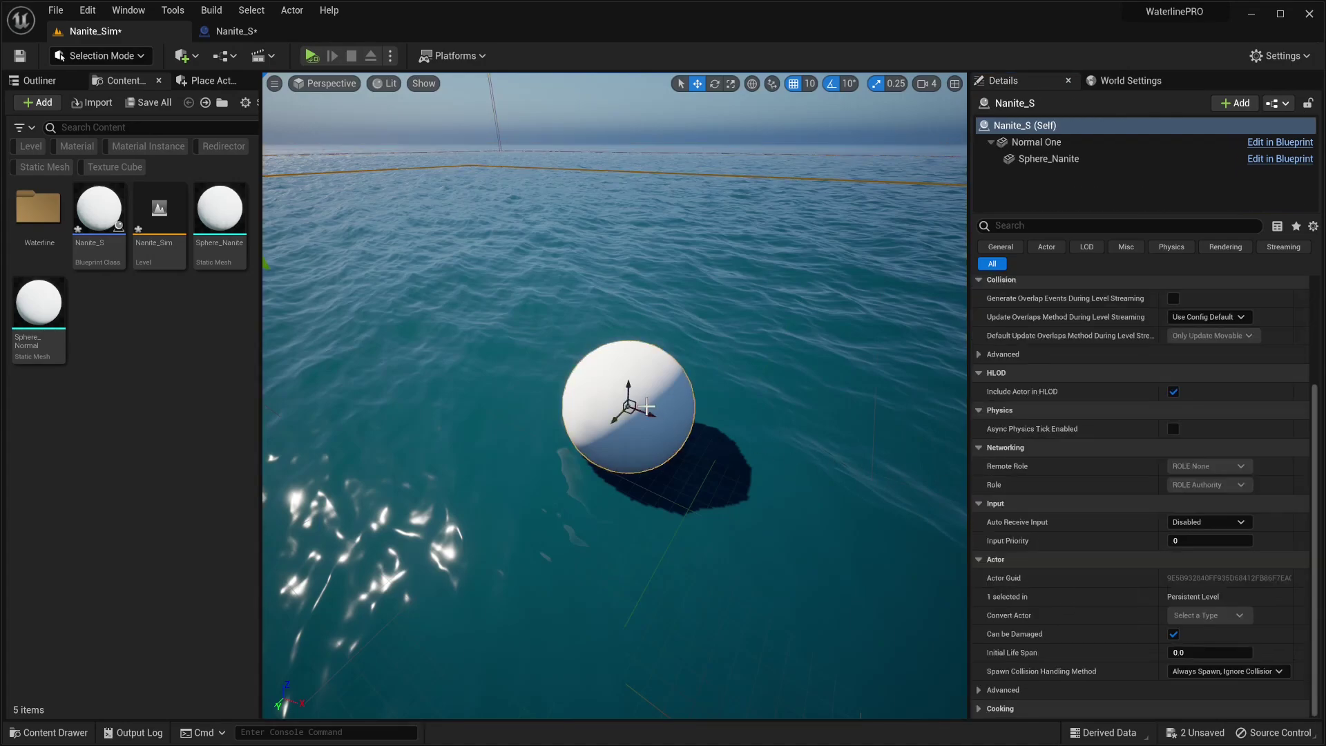
- Open the Nanite_S Blueprint and add a BP_BuoyancyData component found by searching 'BP'
{"action": "double_click", "coordinate": [109, 206]}
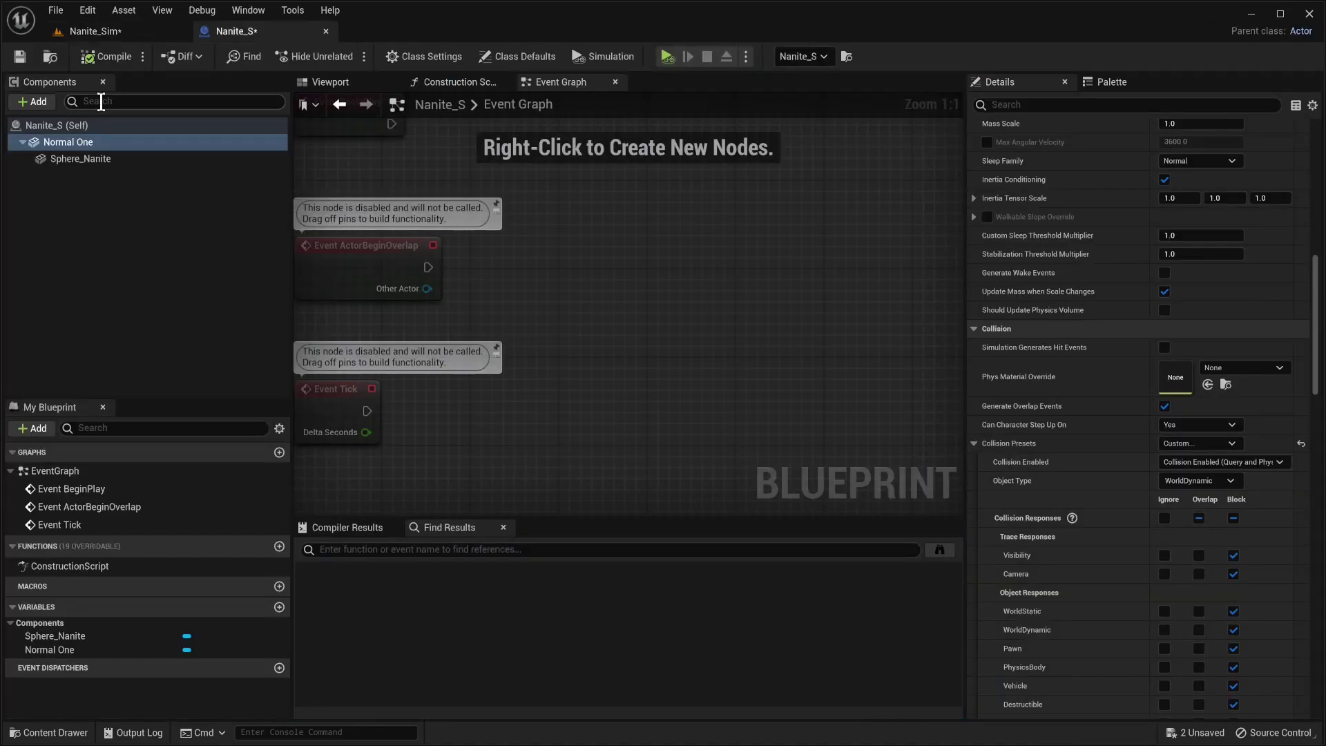
{"action": "left_click", "coordinate": [32, 101]}
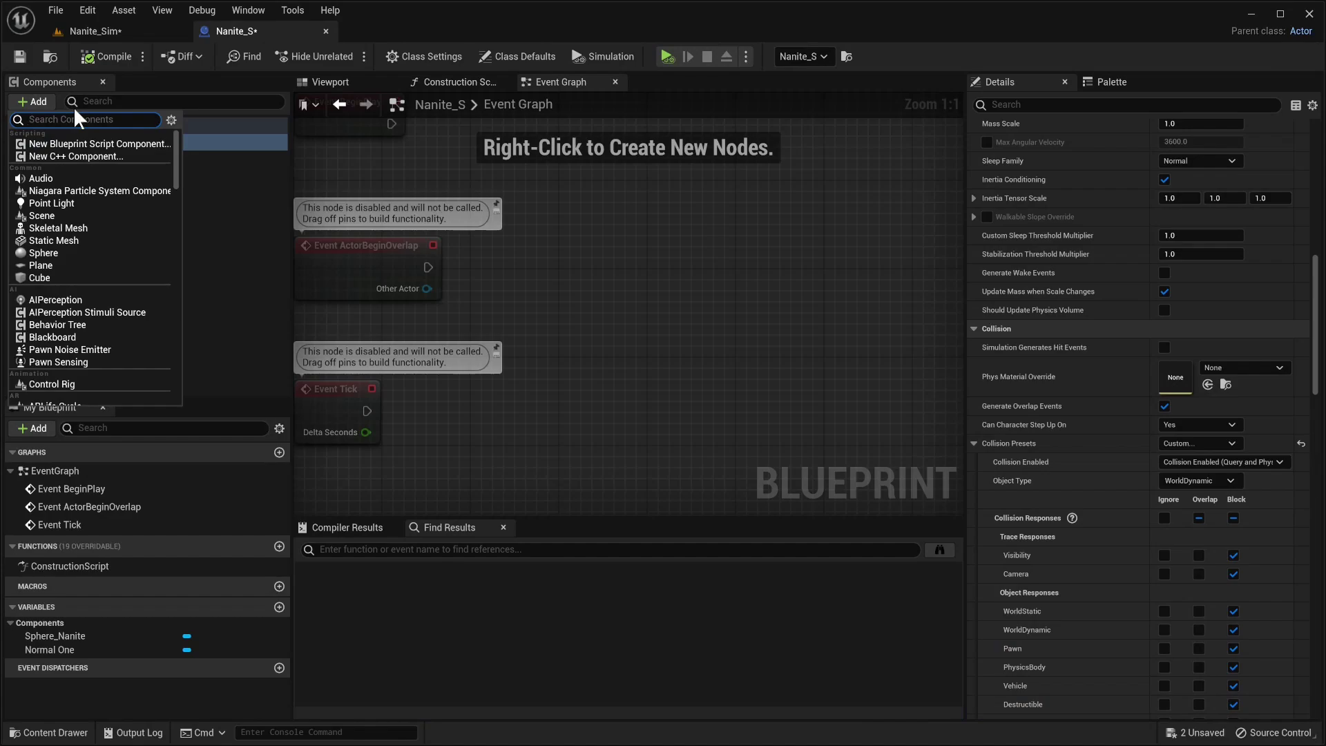
{"action": "type", "text": "BP"}
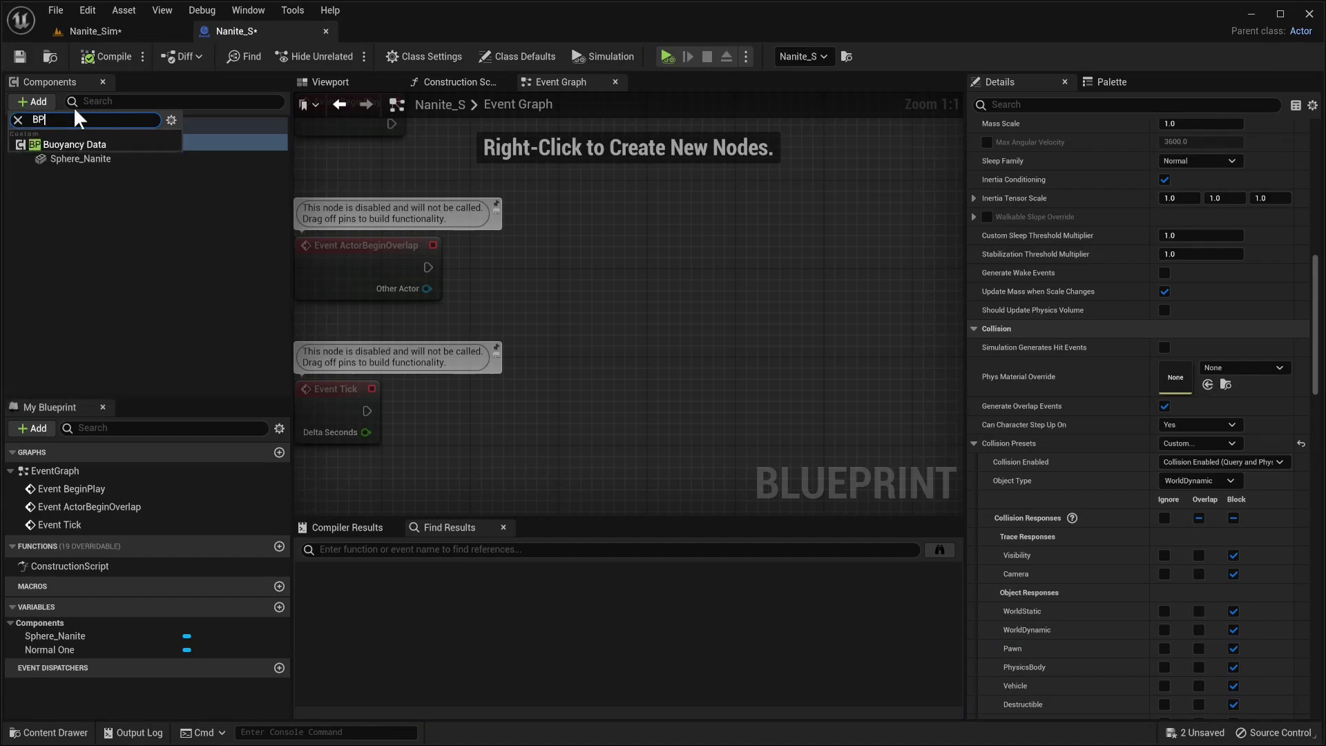
{"action": "left_click", "coordinate": [62, 153]}
{"action": "left_click", "coordinate": [131, 267]}
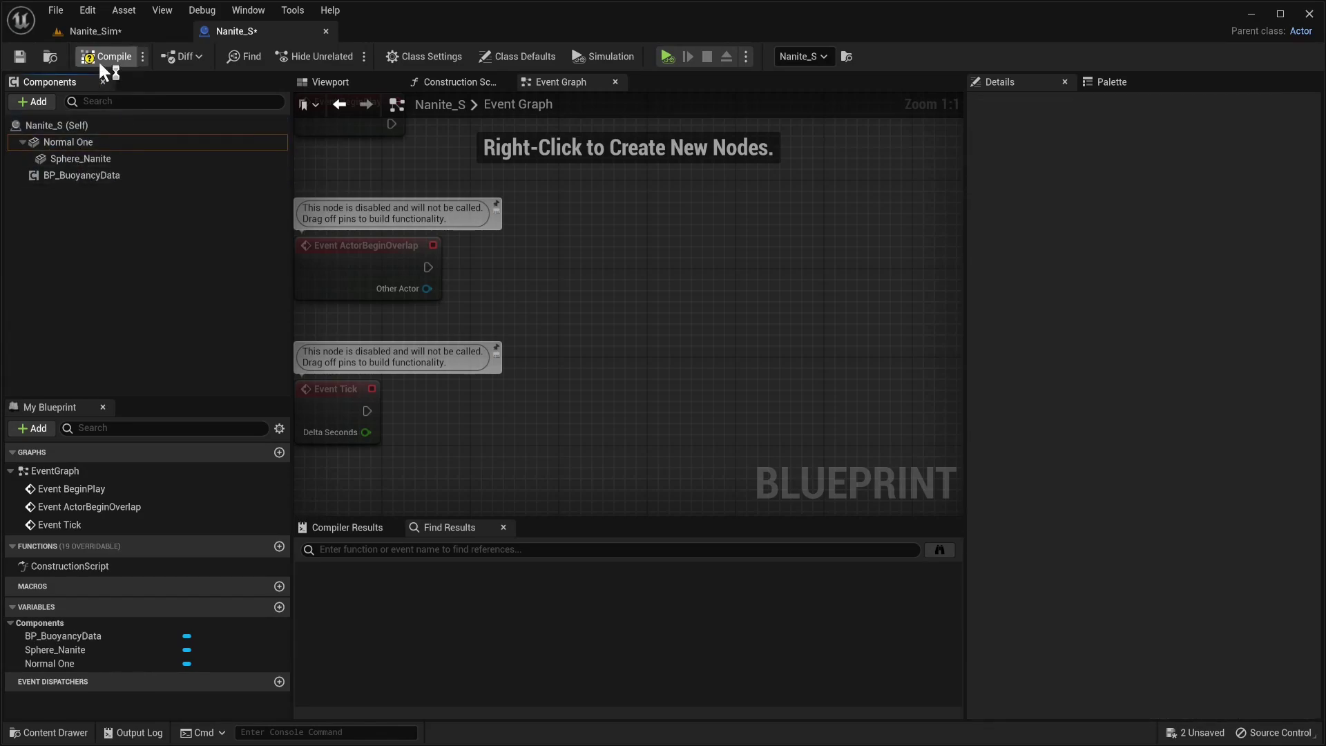
- Back in Nanite_Sim, view the sphere's BP_BuoyancyData values, then scroll the Details panel
{"action": "left_click", "coordinate": [97, 31]}
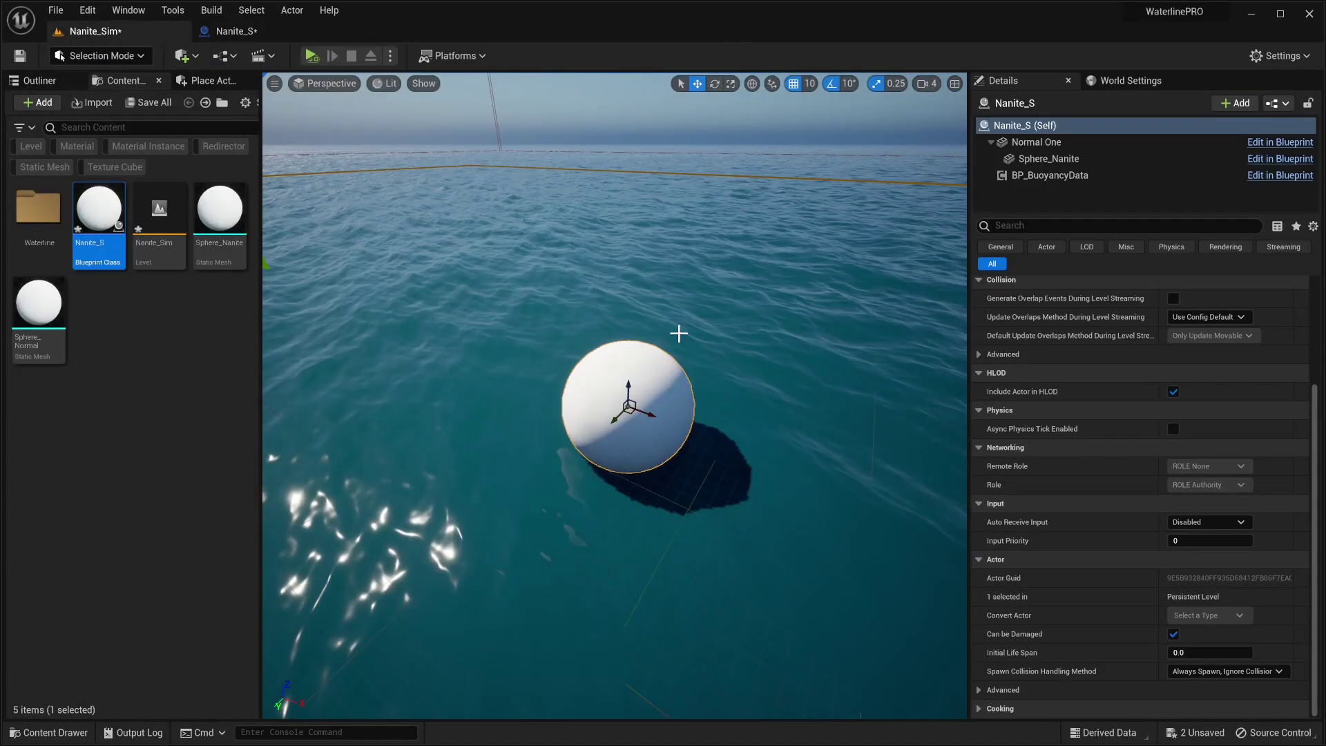
{"action": "left_click", "coordinate": [1030, 176]}
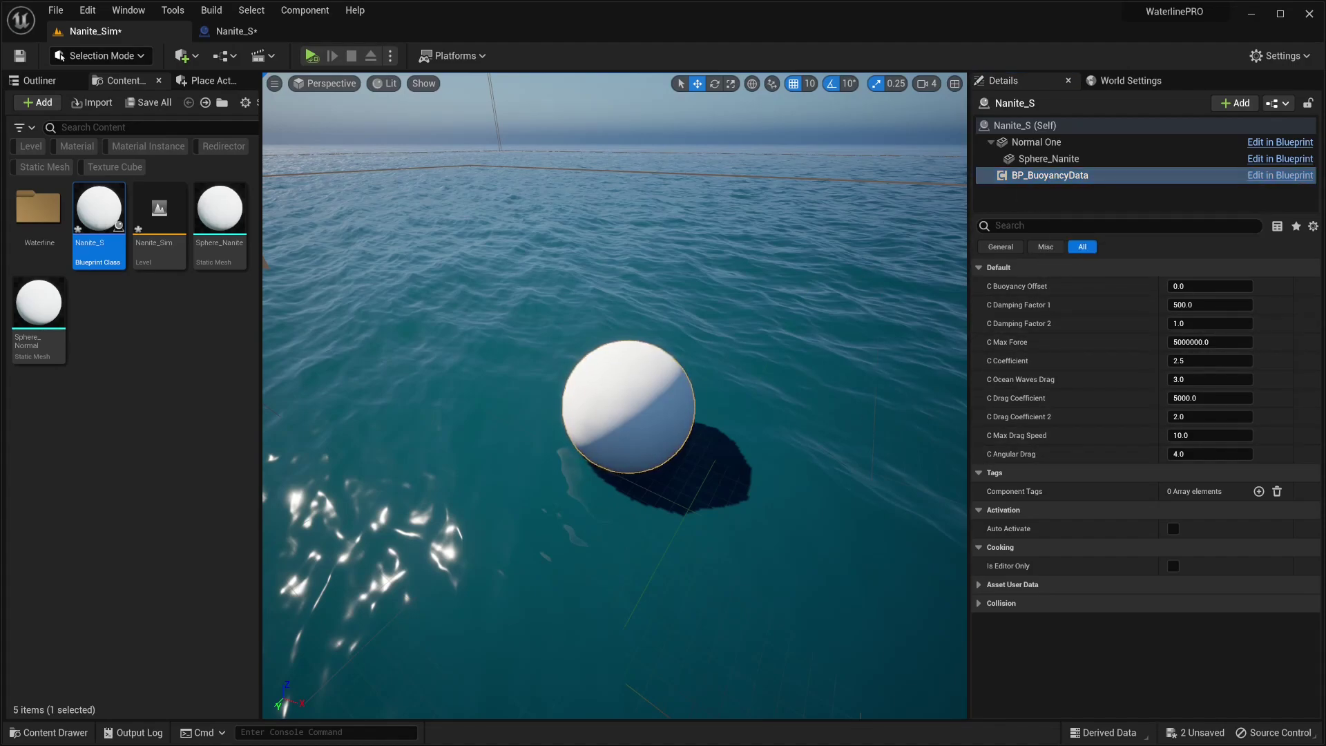
{"action": "scroll", "coordinate": [1063, 513], "scroll_direction": "down", "scroll_amount": 5}
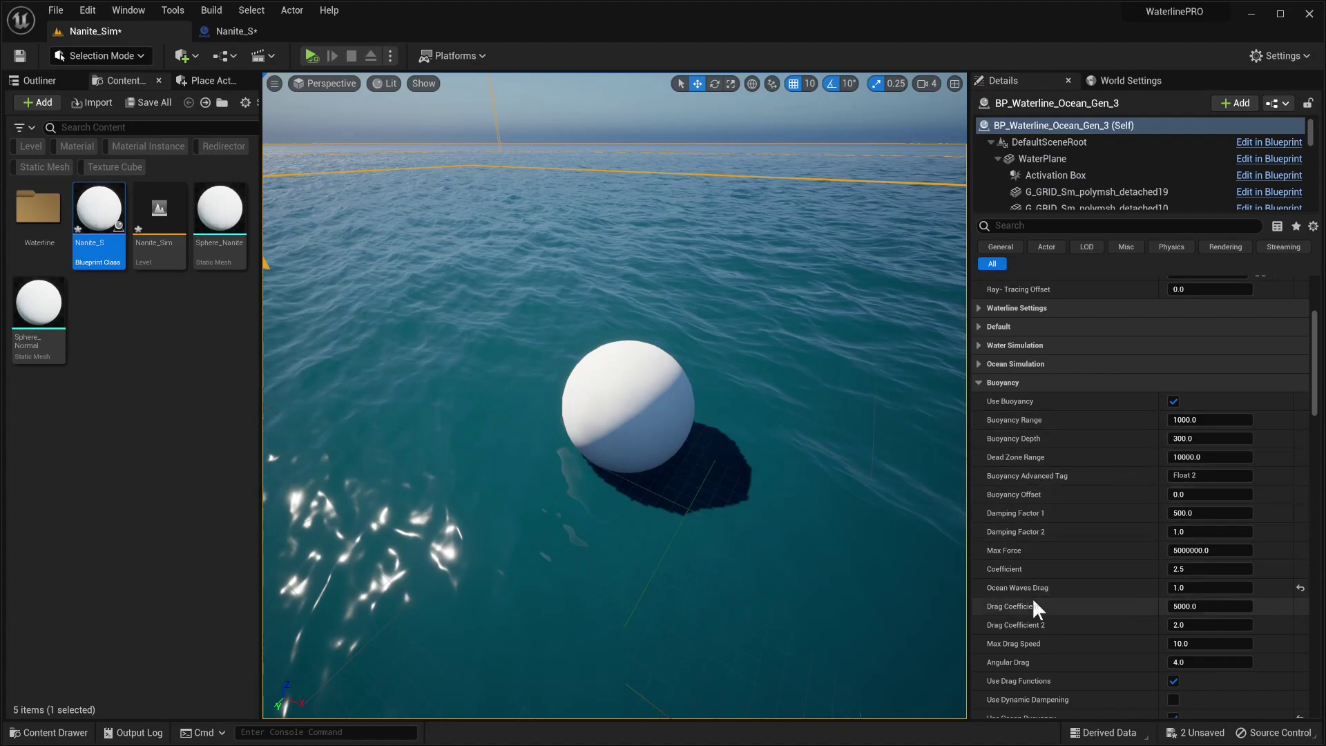
- Toggle the ocean's Use Drag Functions option, then bring up the sphere's BP_BuoyancyData values
{"action": "scroll", "coordinate": [1064, 539], "scroll_direction": "down", "scroll_amount": 4}
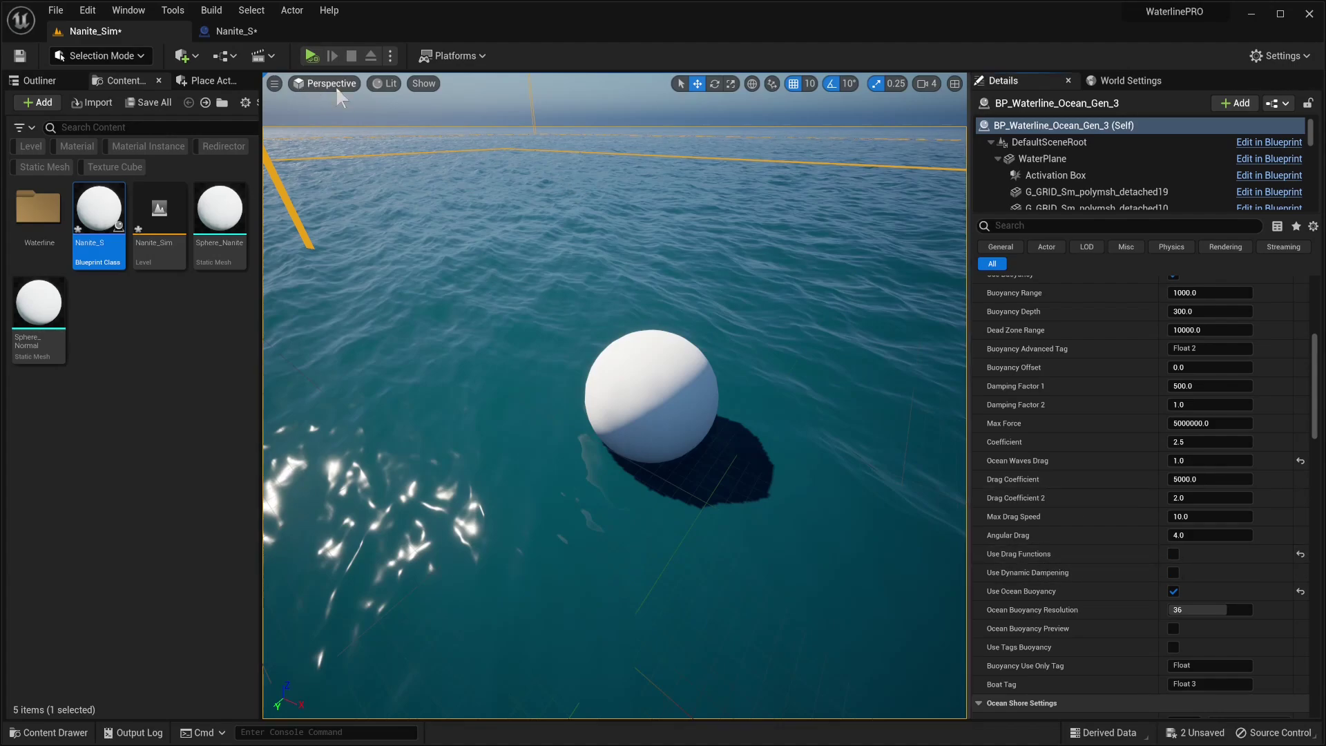
{"action": "left_click", "coordinate": [1173, 555]}
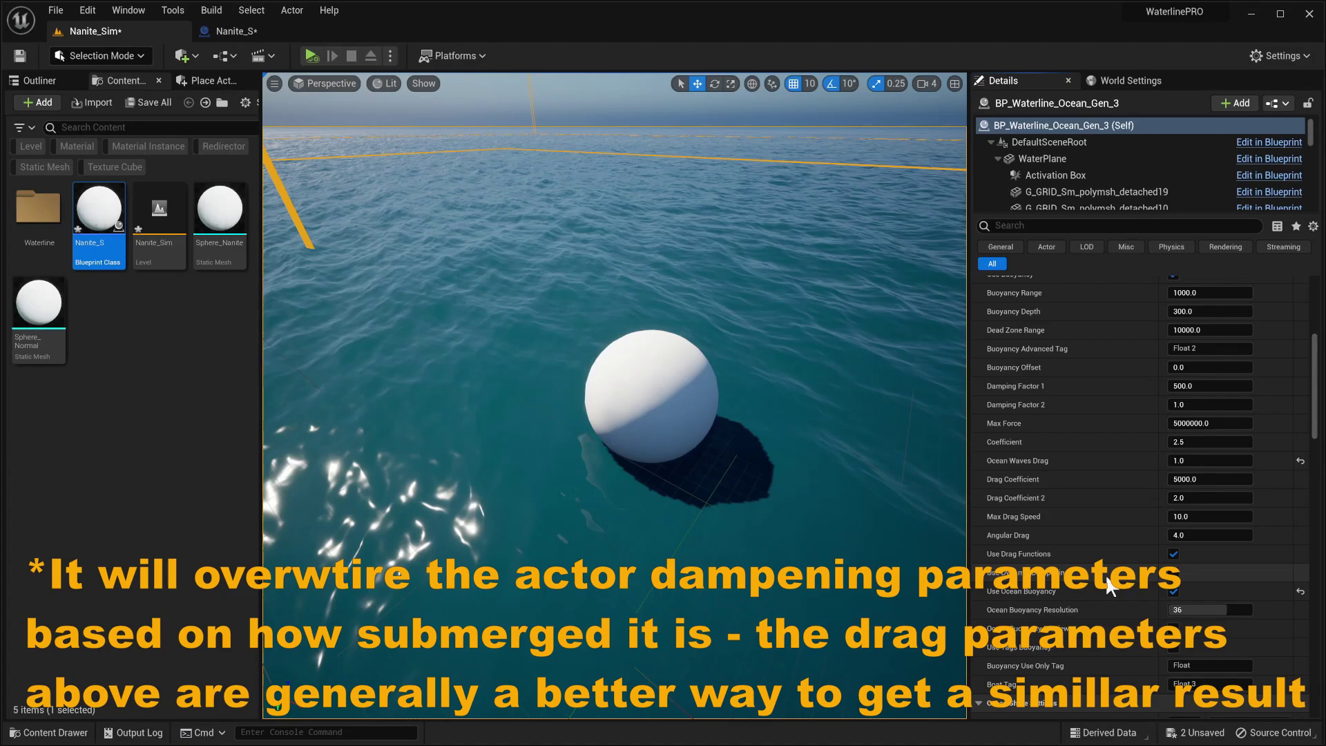
{"action": "left_click", "coordinate": [697, 393]}
{"action": "left_click", "coordinate": [1050, 176]}
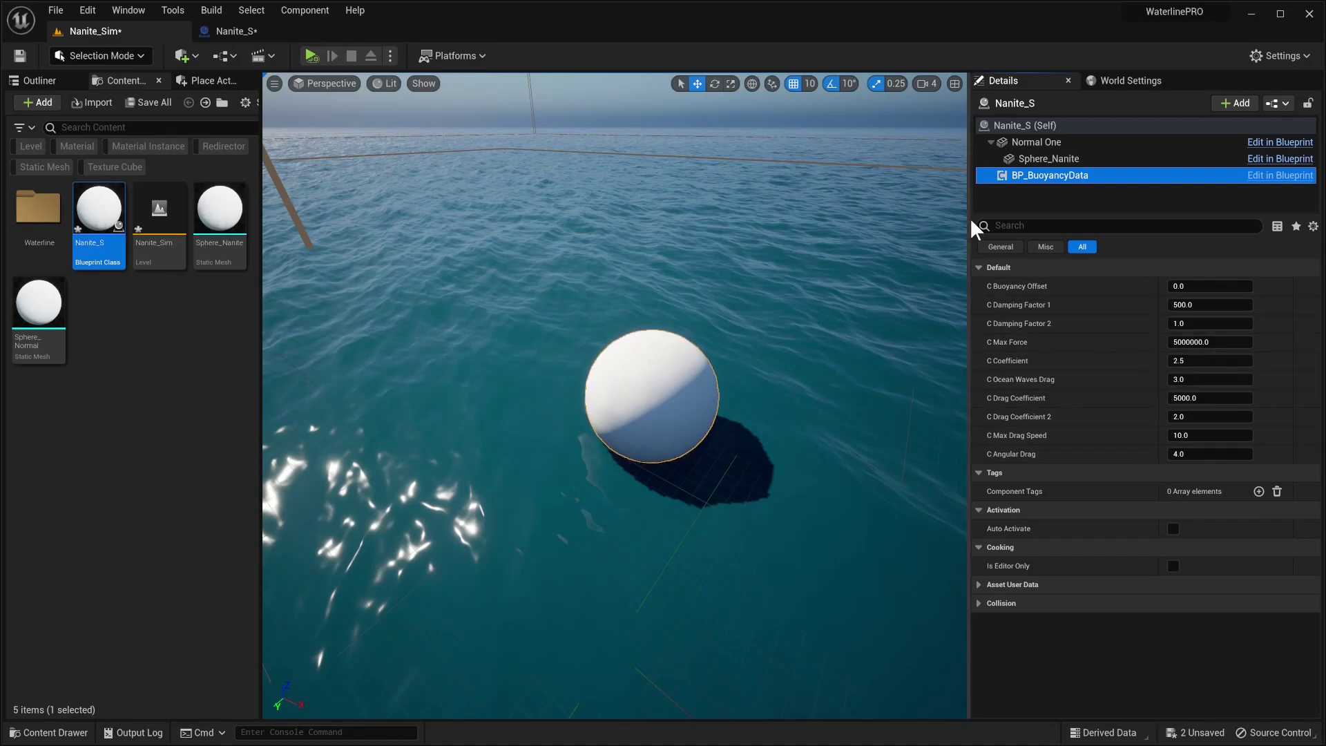
- Set the Normal One sphere's Linear and Angular Damping to 1 and play-test it
{"action": "left_click", "coordinate": [1036, 143]}
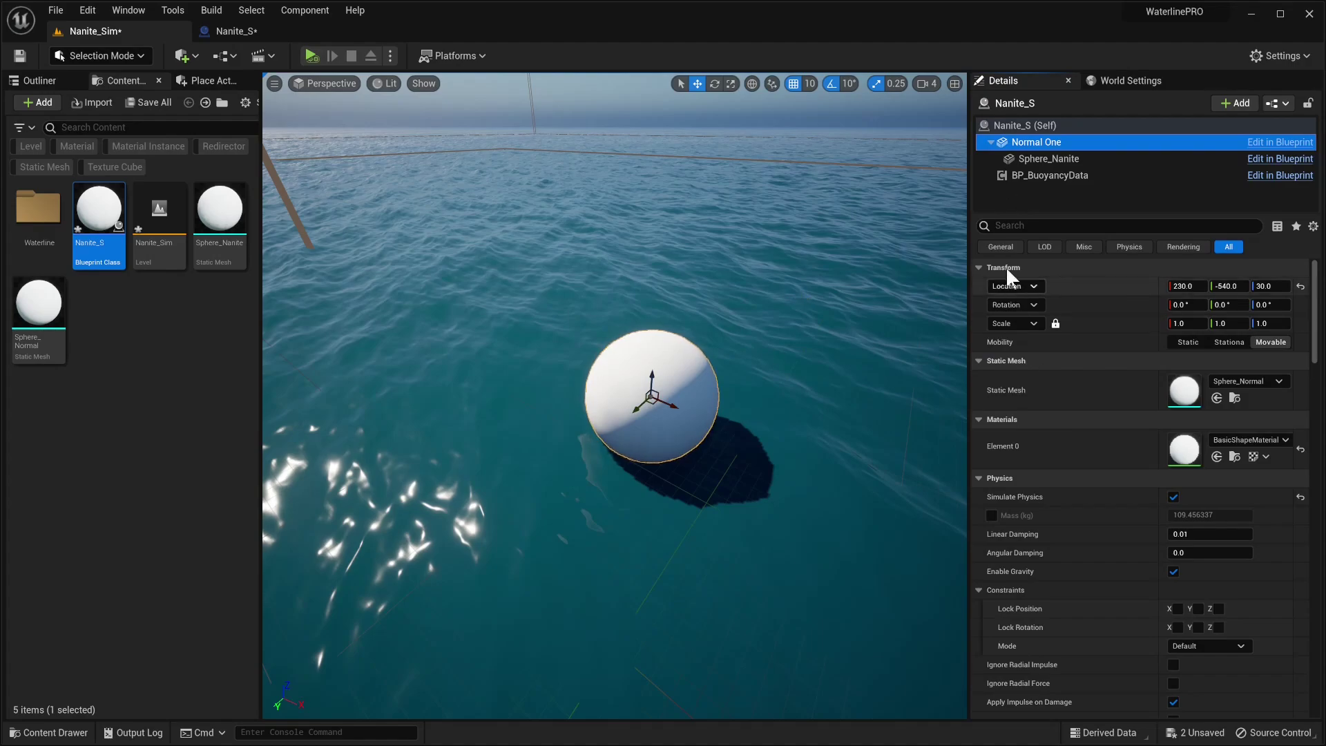
{"action": "left_click", "coordinate": [1023, 226]}
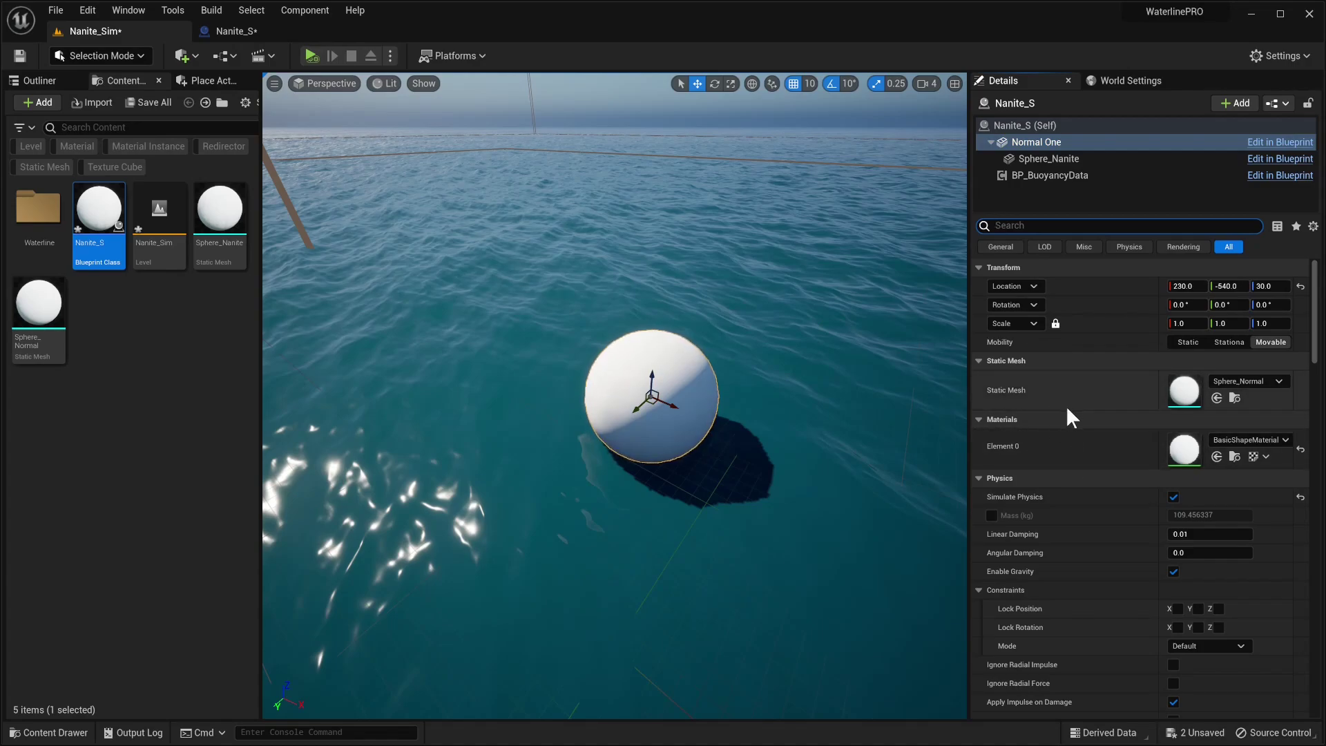
{"action": "scroll", "coordinate": [1069, 439], "scroll_direction": "down", "scroll_amount": 1}
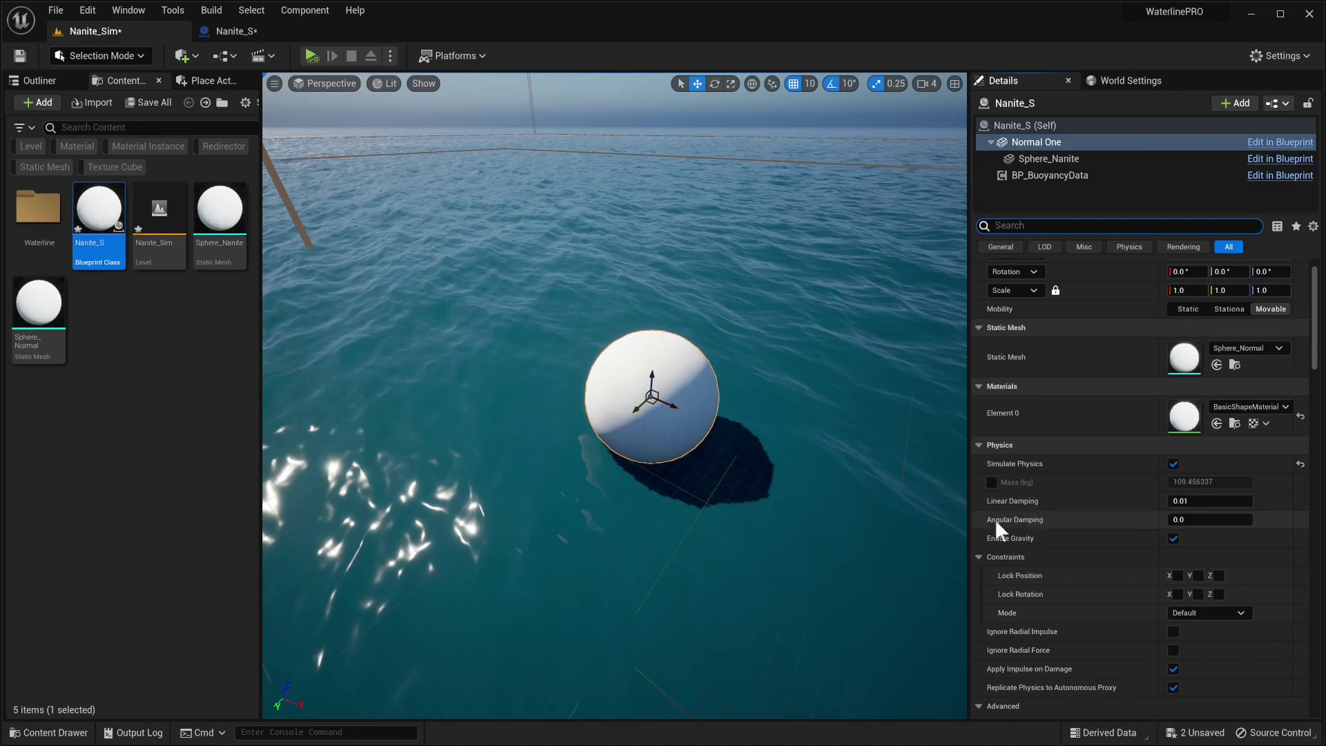
{"action": "left_click", "coordinate": [1183, 501]}
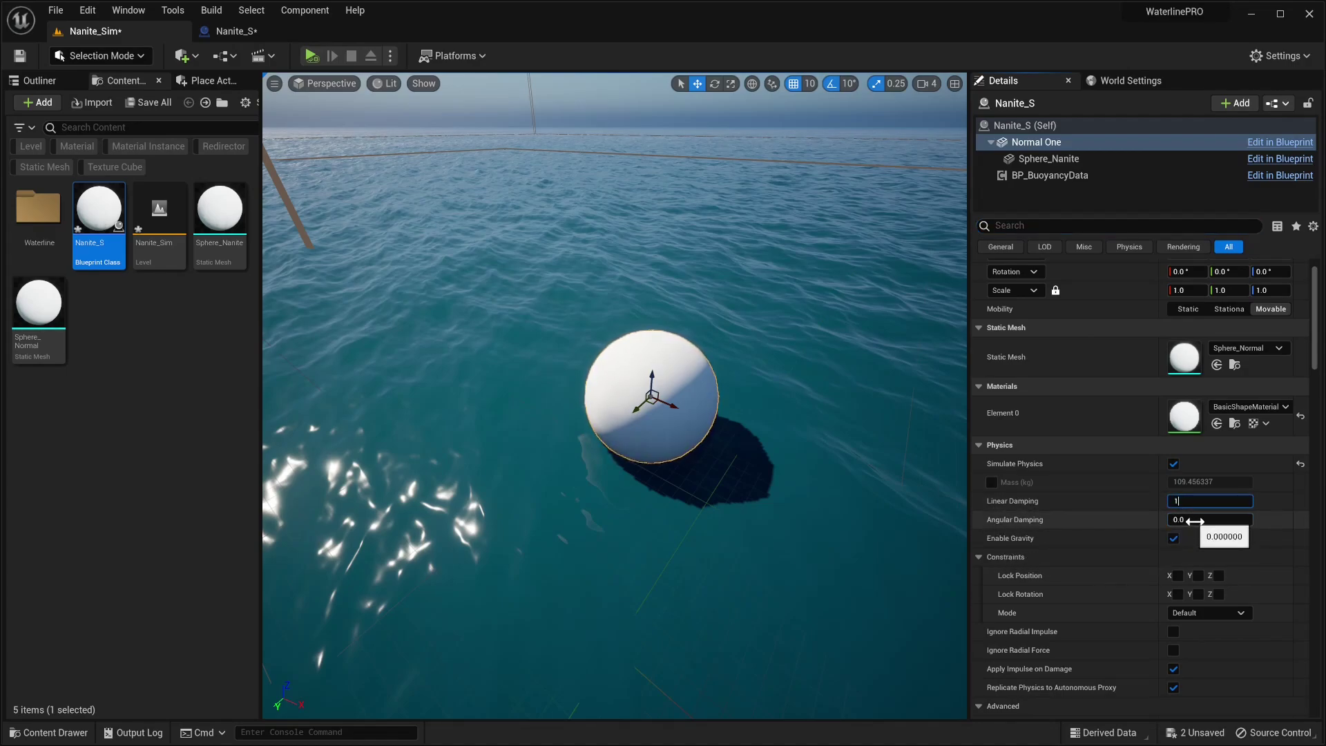
{"action": "left_click", "coordinate": [1200, 522]}
{"action": "type", "text": "1"}
{"action": "key", "text": "Return"}
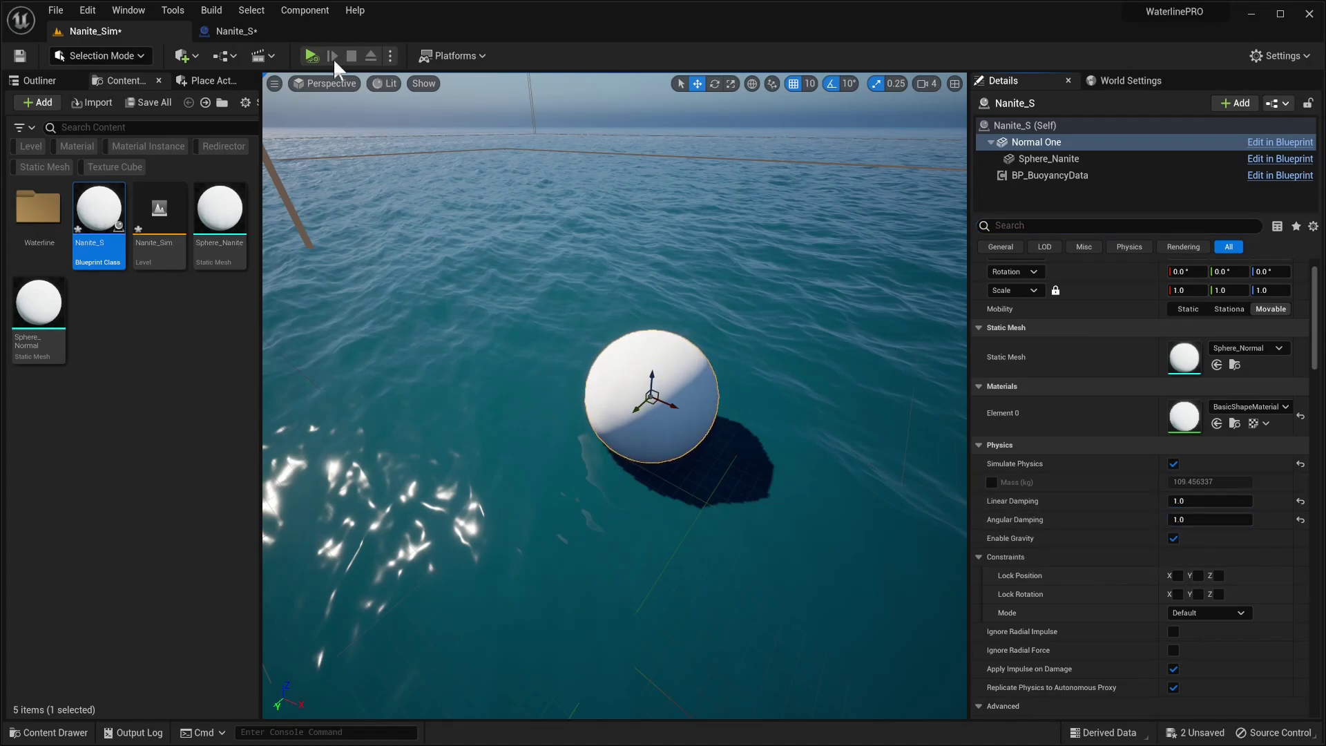
{"action": "left_click", "coordinate": [319, 56]}
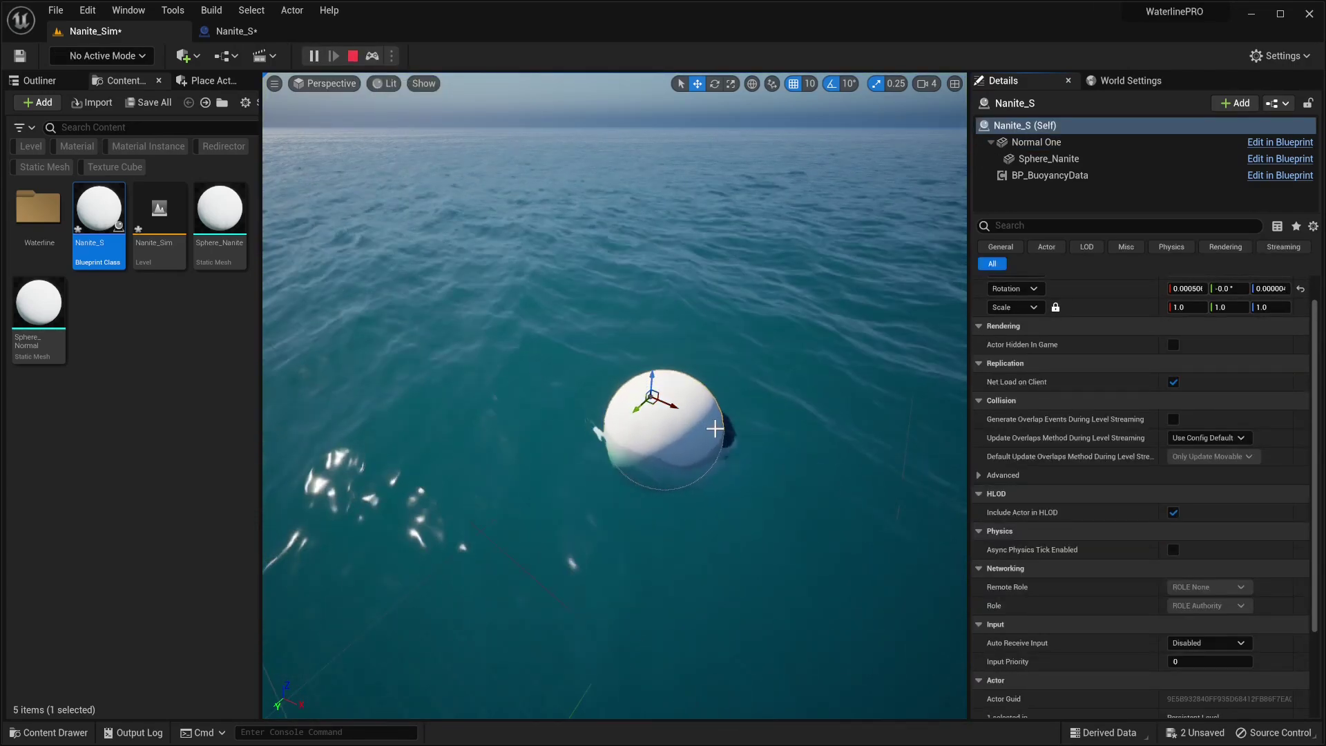
{"action": "key", "text": "Escape"}
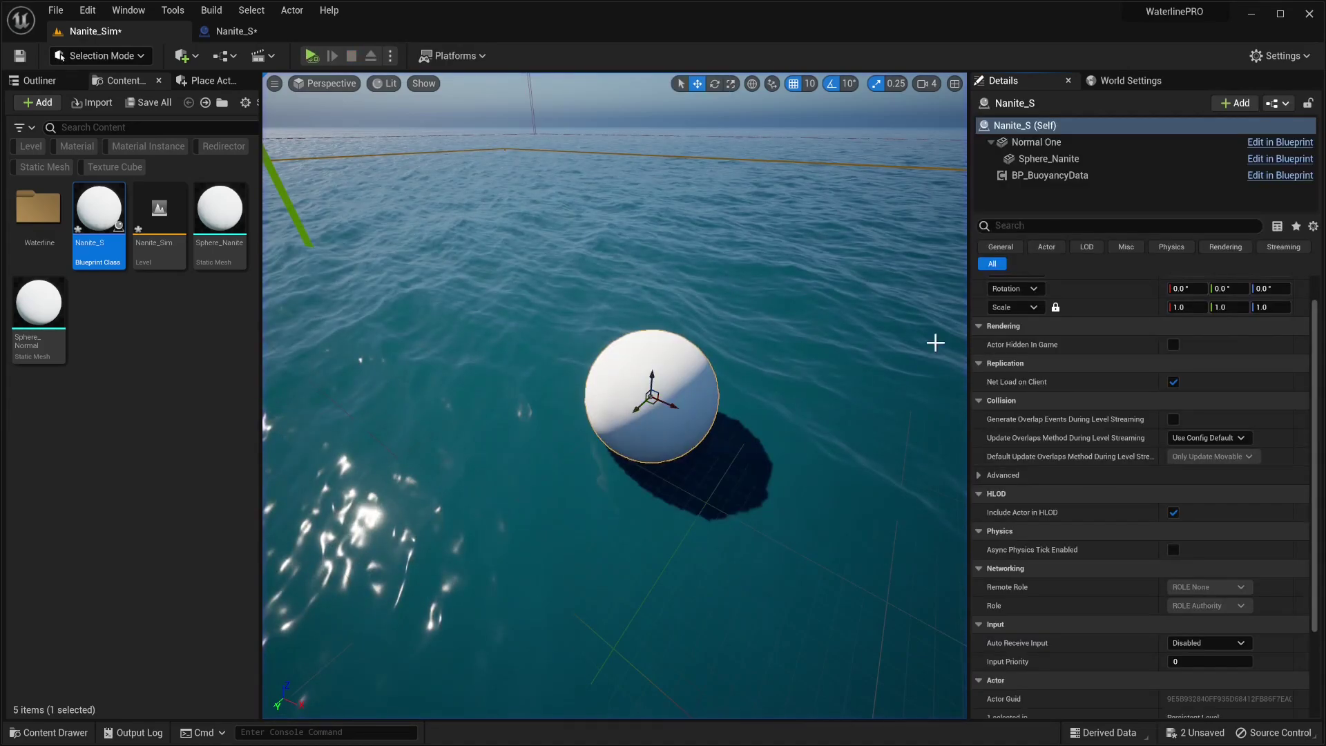
- Raise both Linear and Angular Damping to 5 and play-test the sphere again
{"action": "left_click", "coordinate": [1040, 142]}
{"action": "left_click", "coordinate": [1198, 504]}
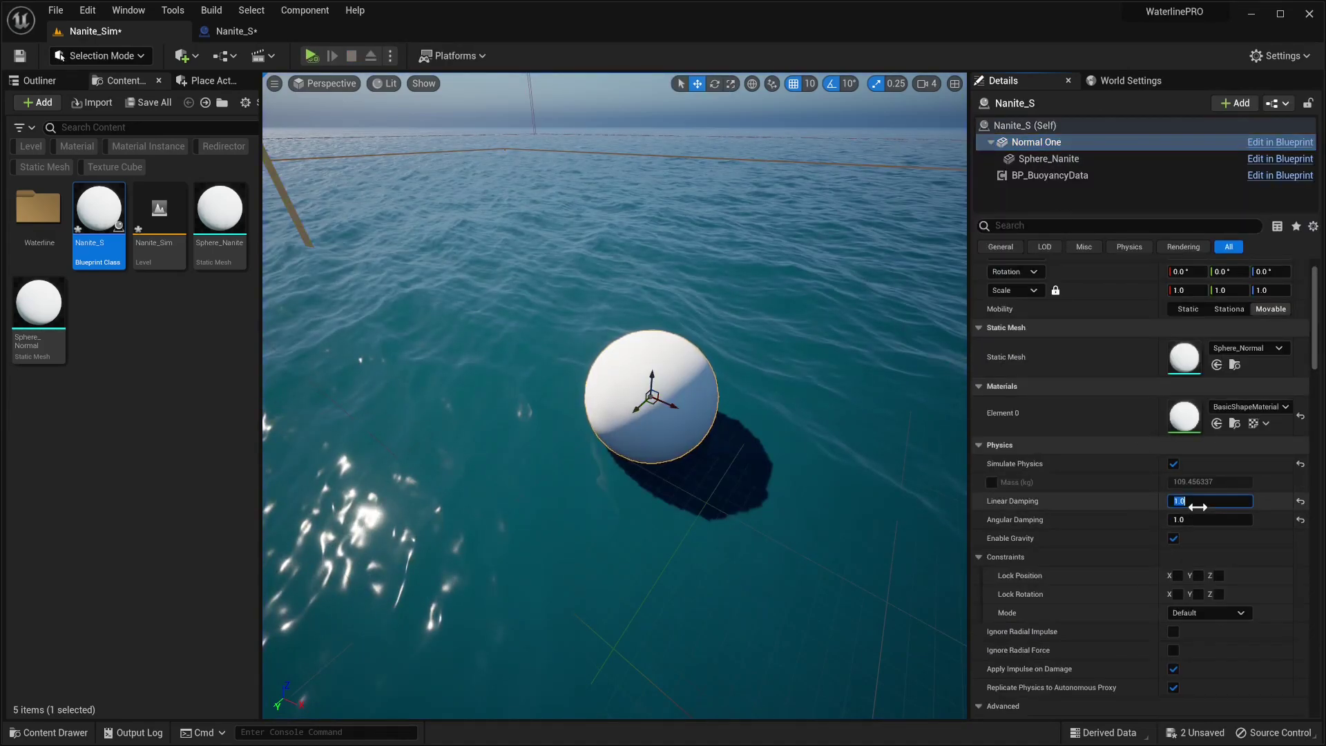
{"action": "type", "text": "5"}
{"action": "key", "text": "Return"}
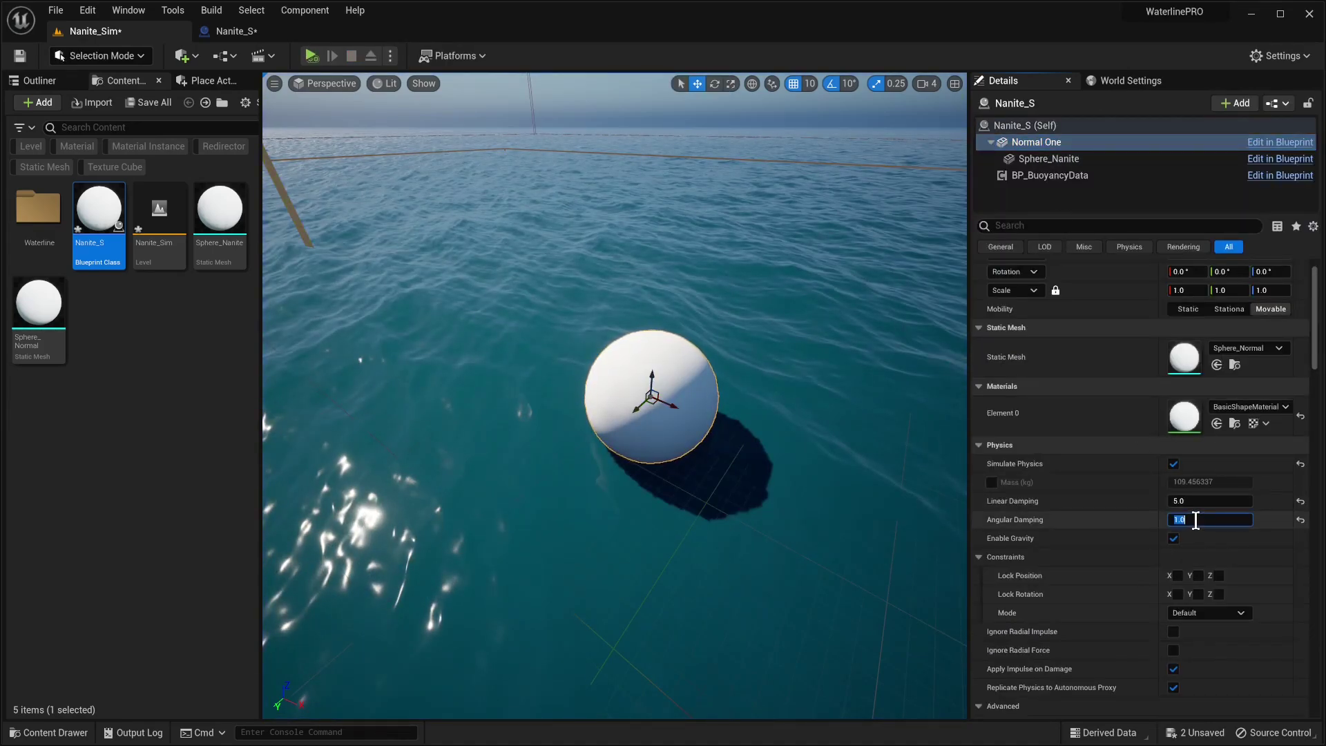
{"action": "key", "text": "Return"}
{"action": "left_click", "coordinate": [311, 55]}
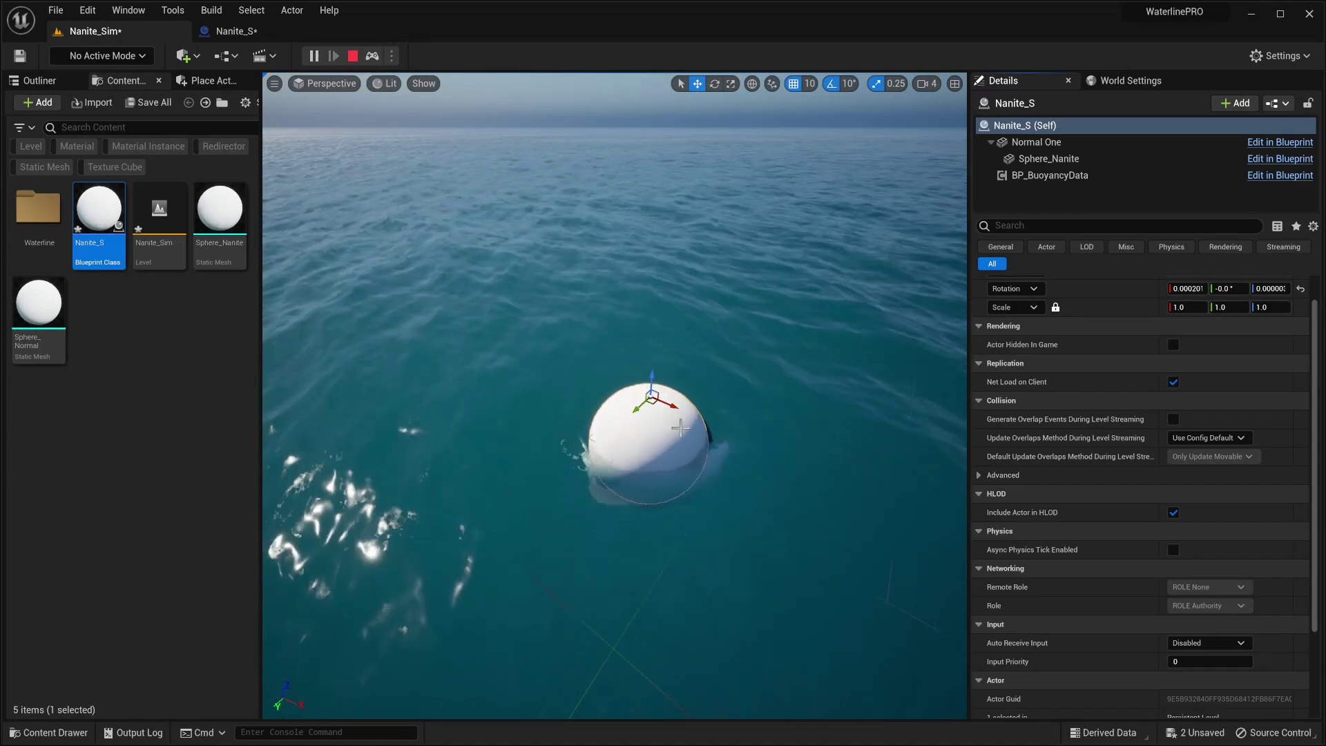
{"action": "key", "text": "Escape"}
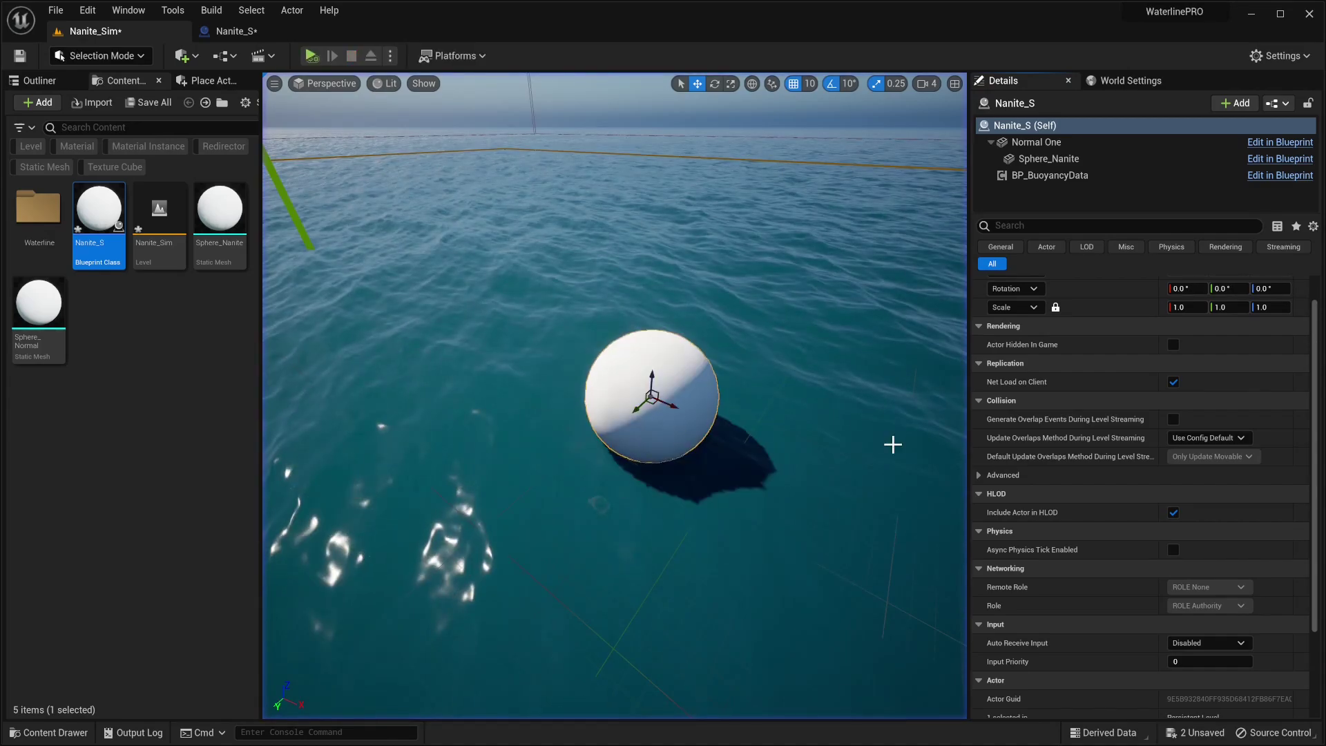
- Scale the sphere up to 2.75 times its size
{"action": "left_click", "coordinate": [1065, 157]}
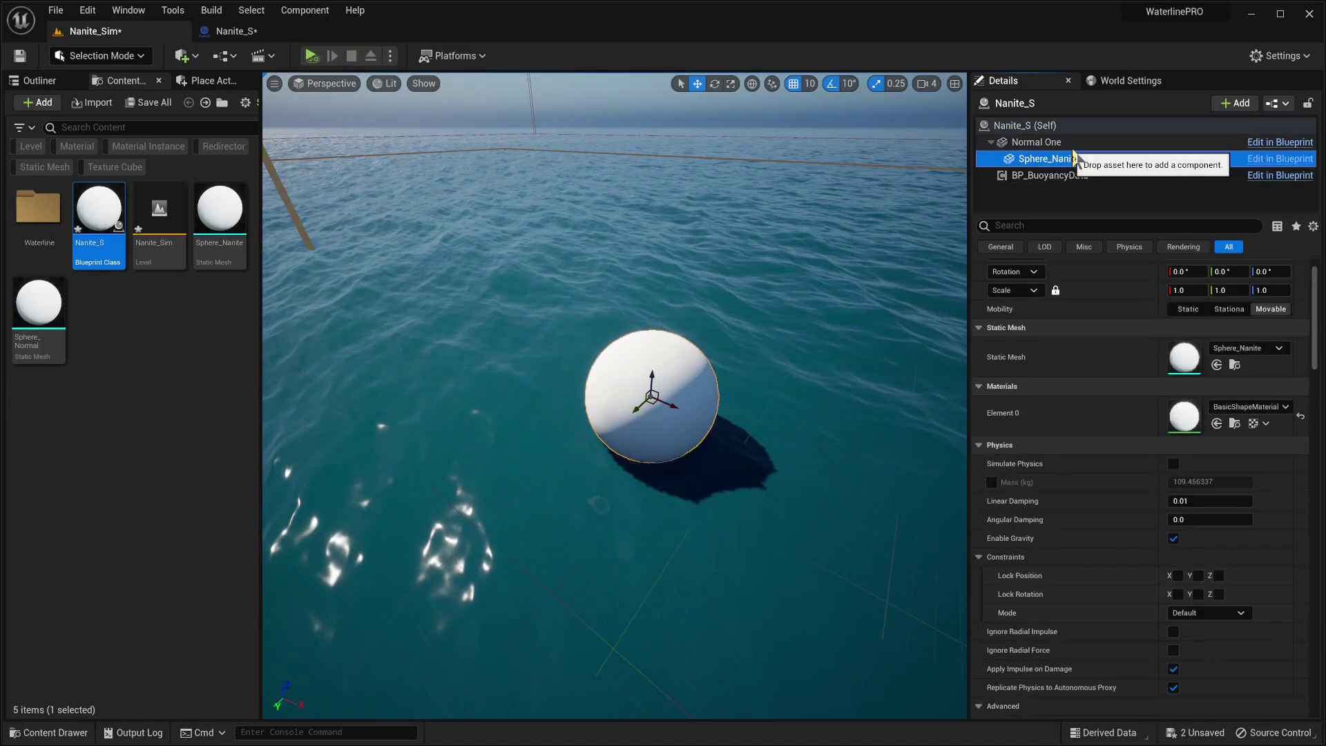
{"action": "left_click", "coordinate": [1091, 142]}
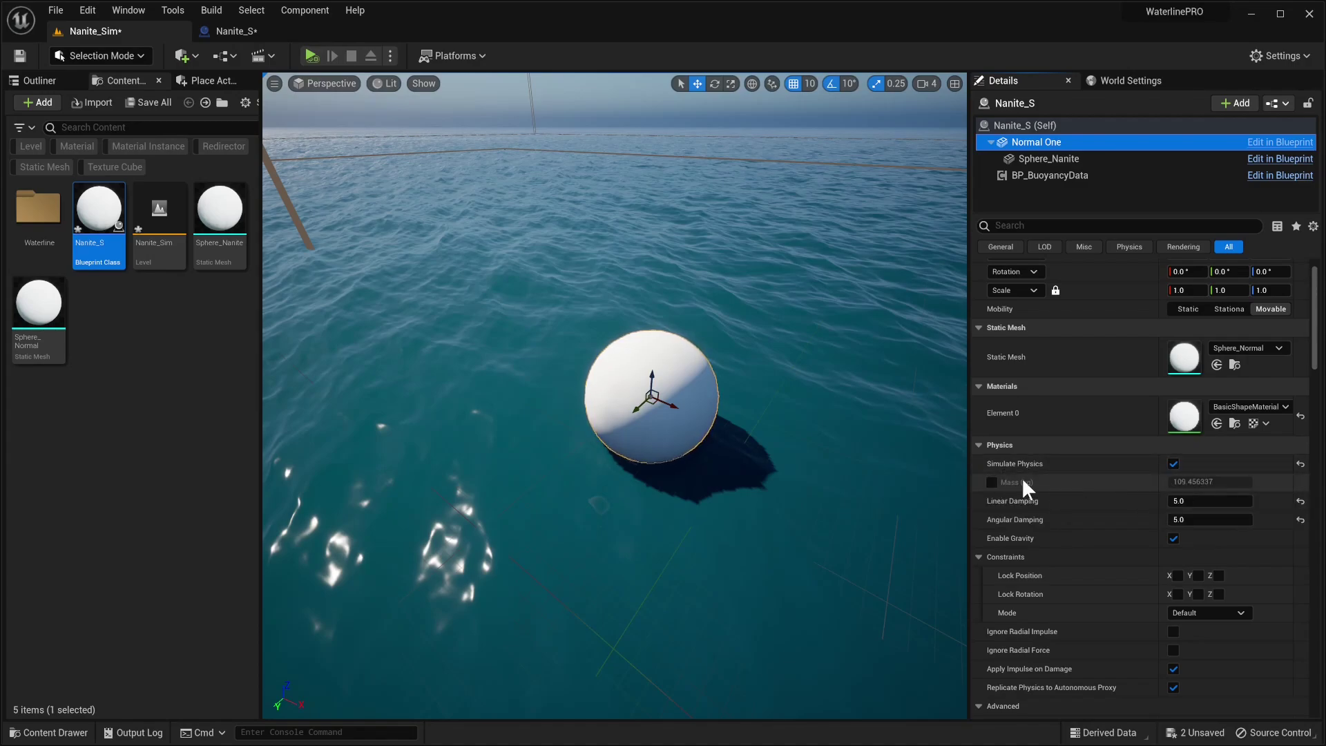
{"action": "right_click_drag", "start_coordinate": [743, 400], "coordinate": [698, 385]}
{"action": "key", "text": "e"}
{"action": "key", "text": "r"}
{"action": "left_click_drag", "start_coordinate": [661, 361], "coordinate": [726, 307]}
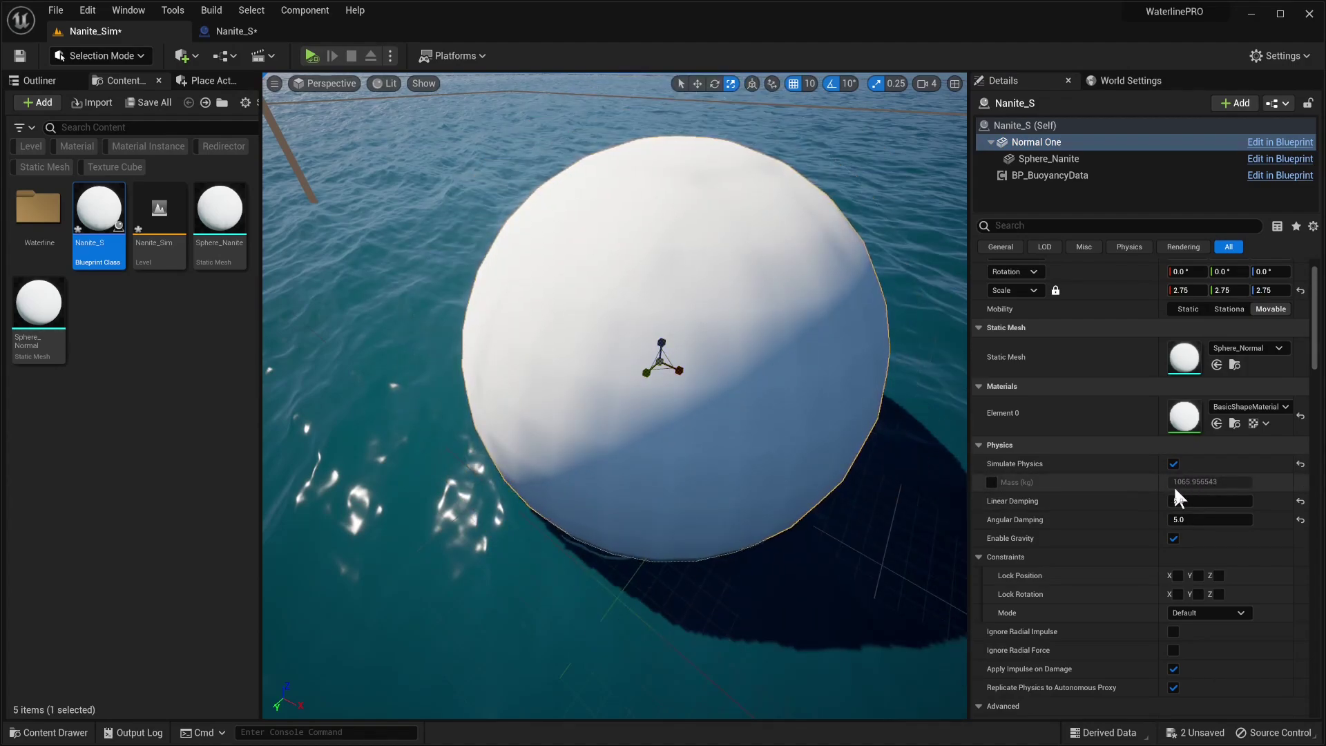
- Play-test the enlarged sphere, undo the scale, and select the BP_Waterline_Ocean_Gen_3 ocean
{"action": "left_click", "coordinate": [310, 55]}
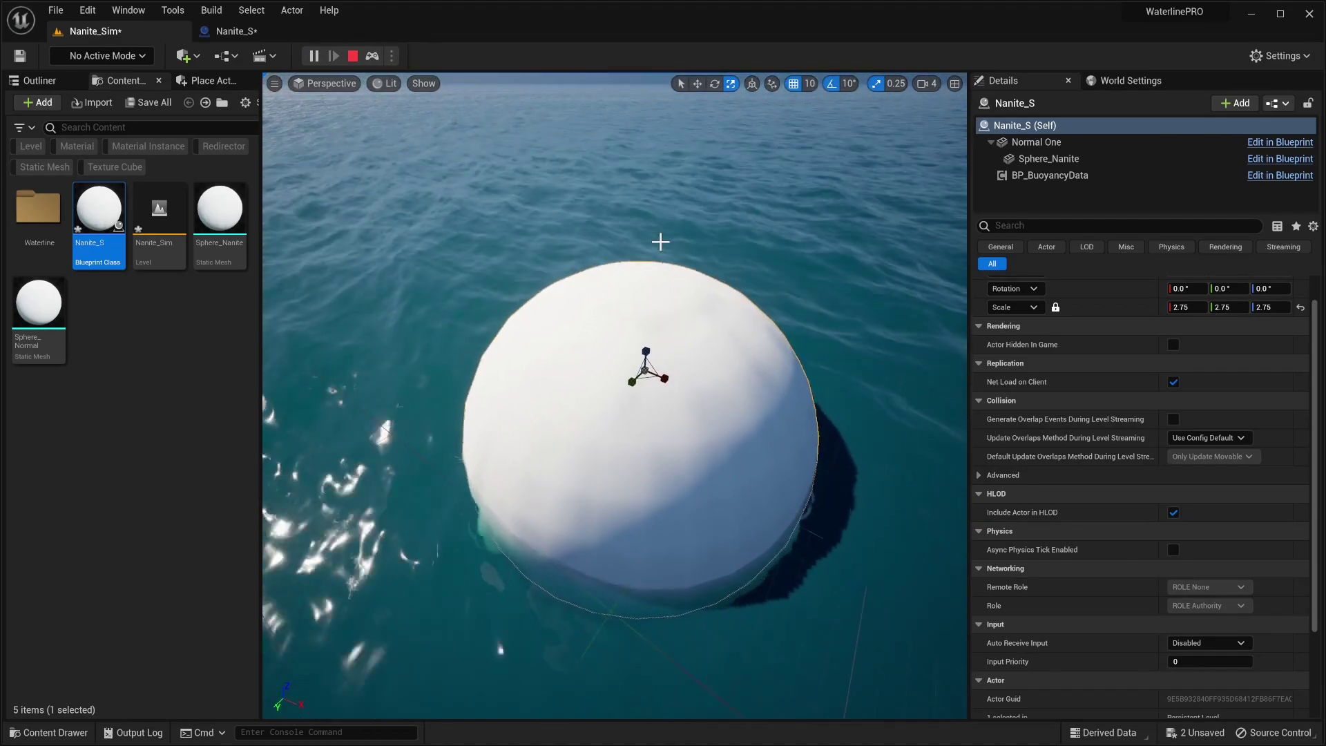
{"action": "key", "text": "Escape"}
{"action": "key", "text": "ctrl+z"}
{"action": "left_click", "coordinate": [683, 243]}
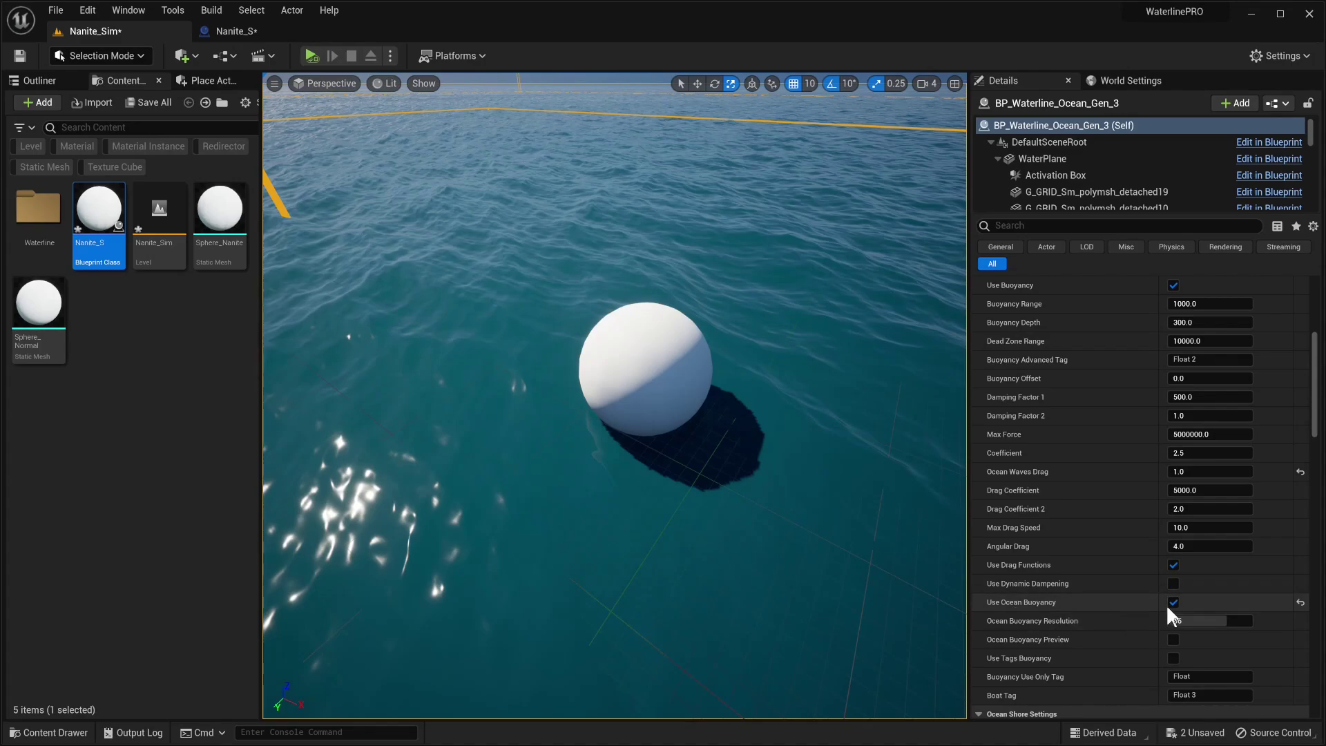
{"action": "right_click_drag", "start_coordinate": [579, 247], "coordinate": [589, 282]}
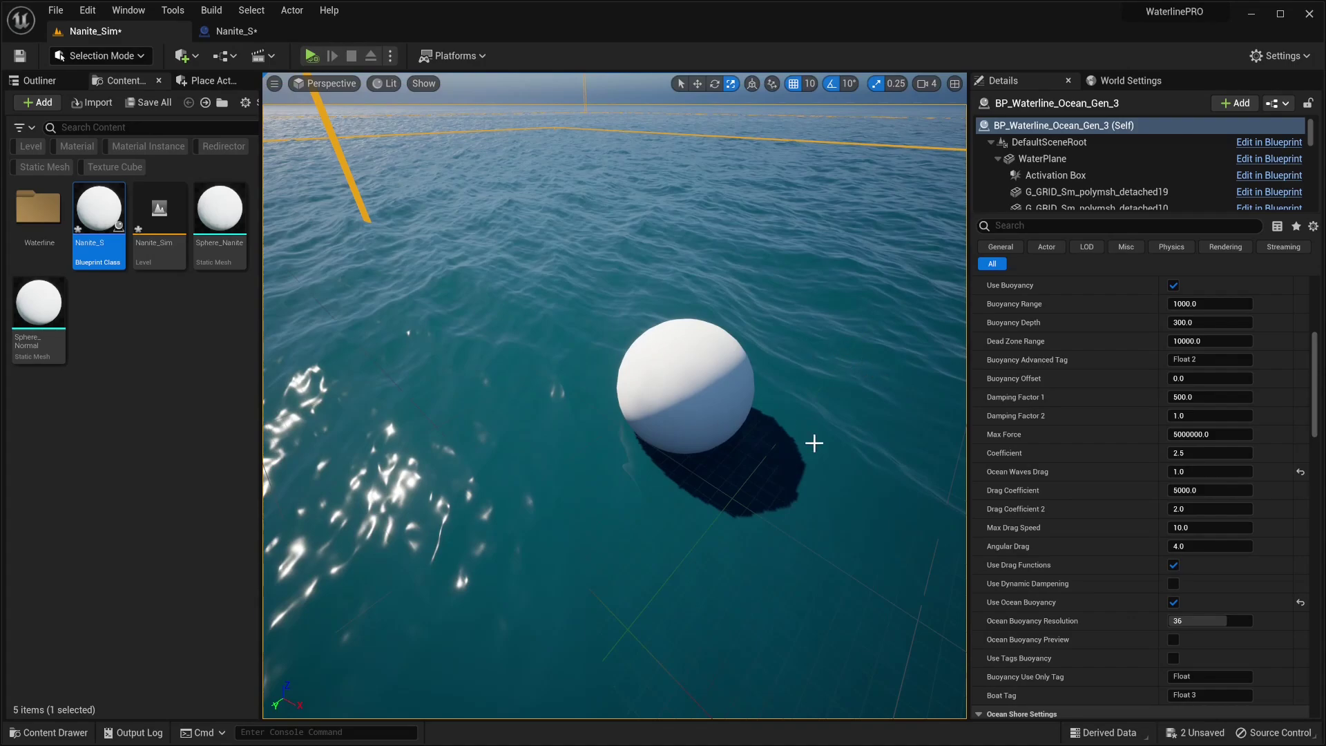
{"action": "right_click_drag", "start_coordinate": [815, 443], "coordinate": [648, 375]}
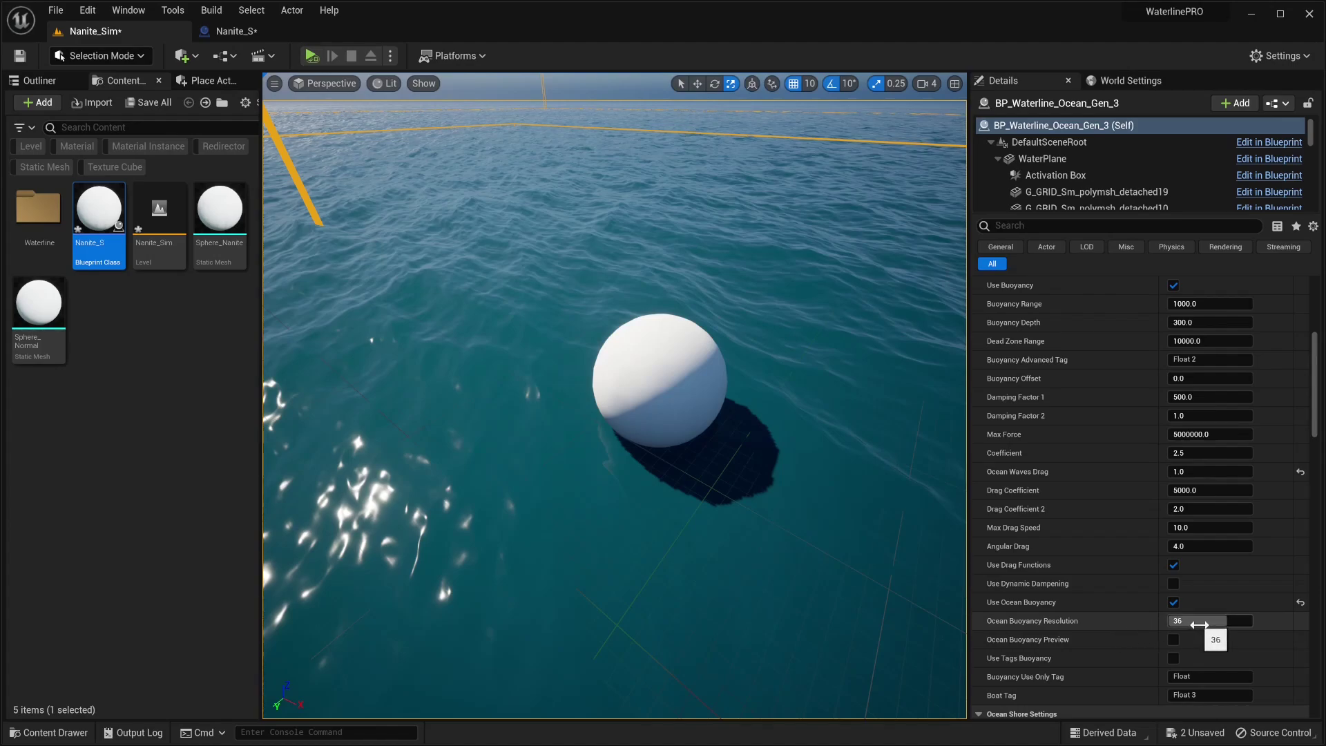
{"action": "left_click_drag", "start_coordinate": [1206, 622], "coordinate": [1207, 623]}
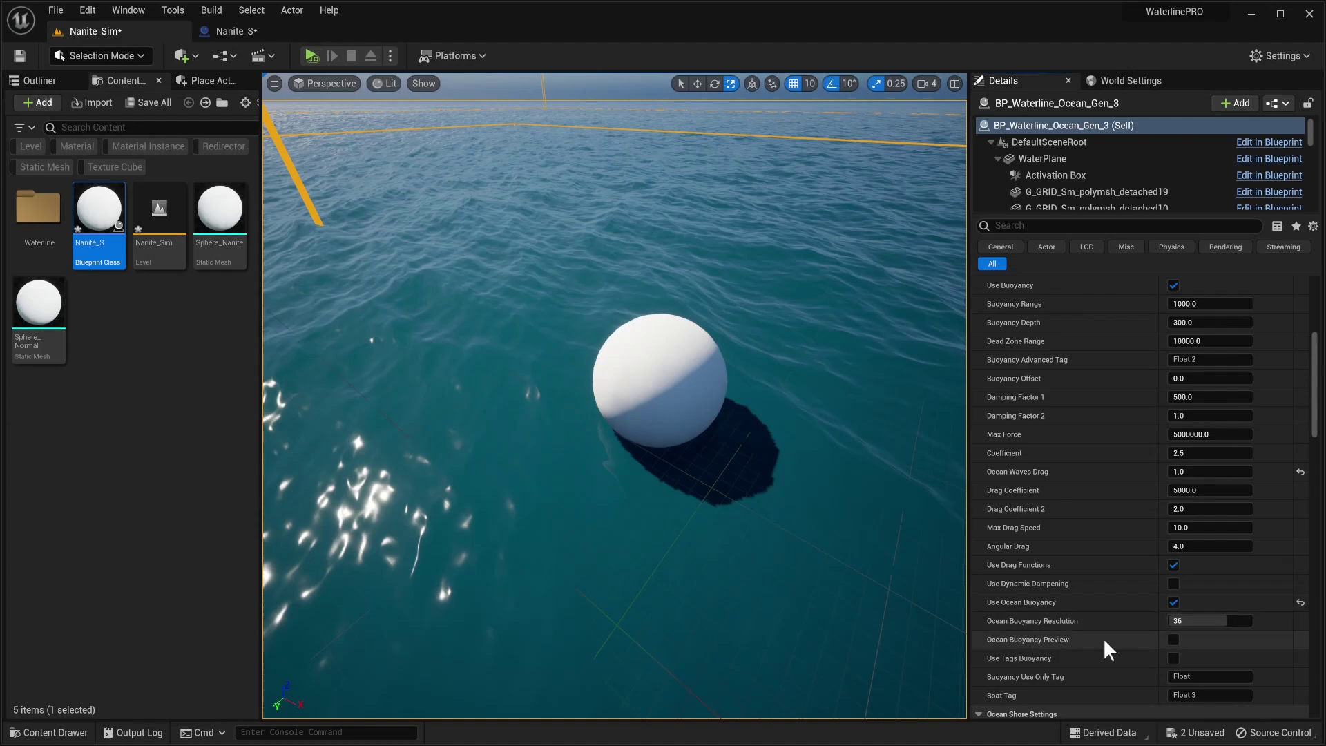
- Enable Ocean Buoyancy Preview and Use Tags Buoyancy in the ocean's Buoyancy settings
{"action": "left_click", "coordinate": [1173, 640]}
{"action": "scroll", "coordinate": [1078, 630], "scroll_direction": "down", "scroll_amount": 1}
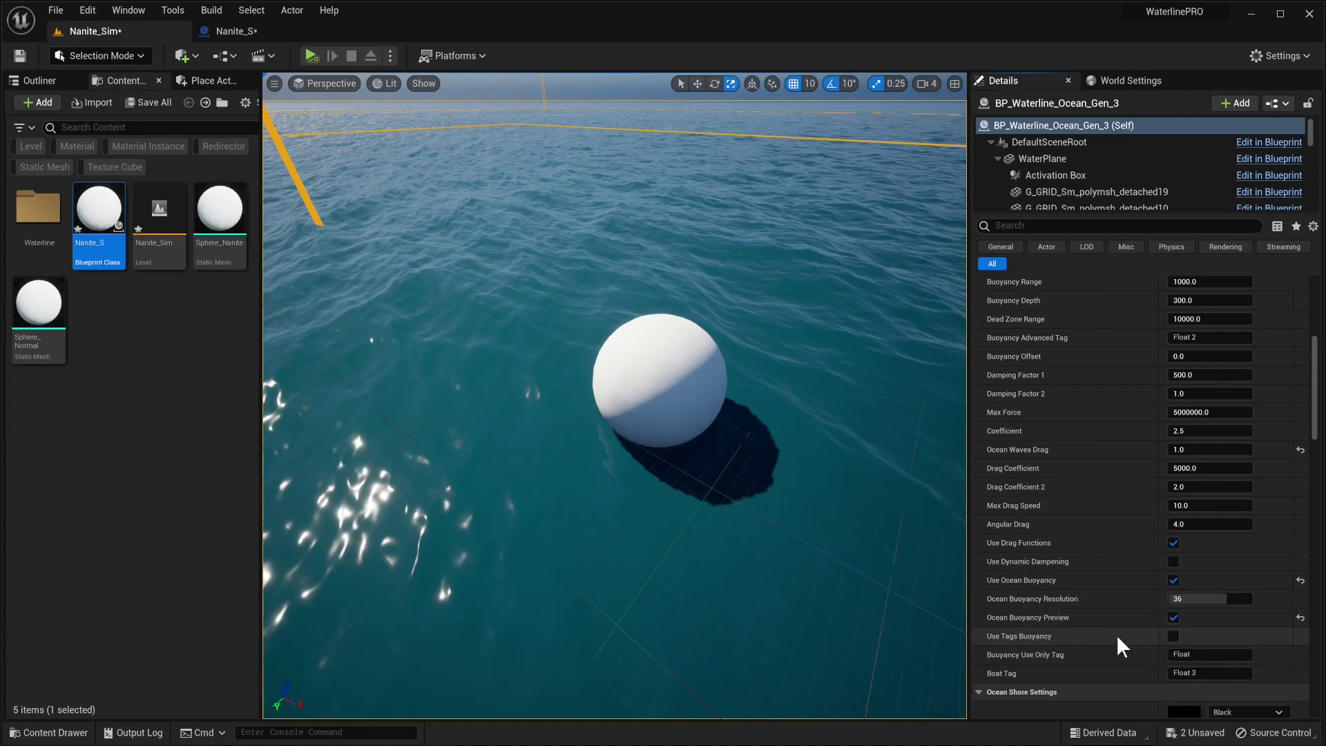
{"action": "left_click", "coordinate": [1173, 637]}
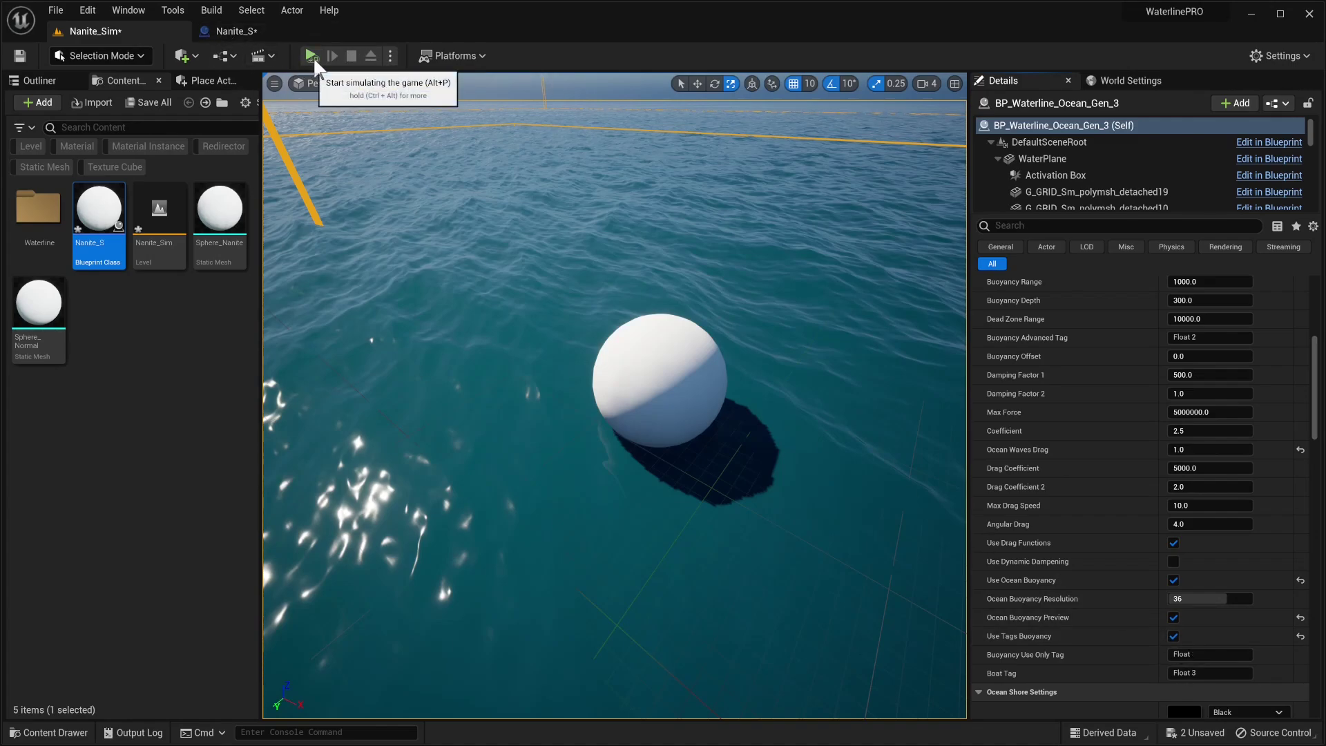
- Simulate the scene, then reselect the ocean and undo Use Tags Buoyancy
{"action": "left_click", "coordinate": [312, 57]}
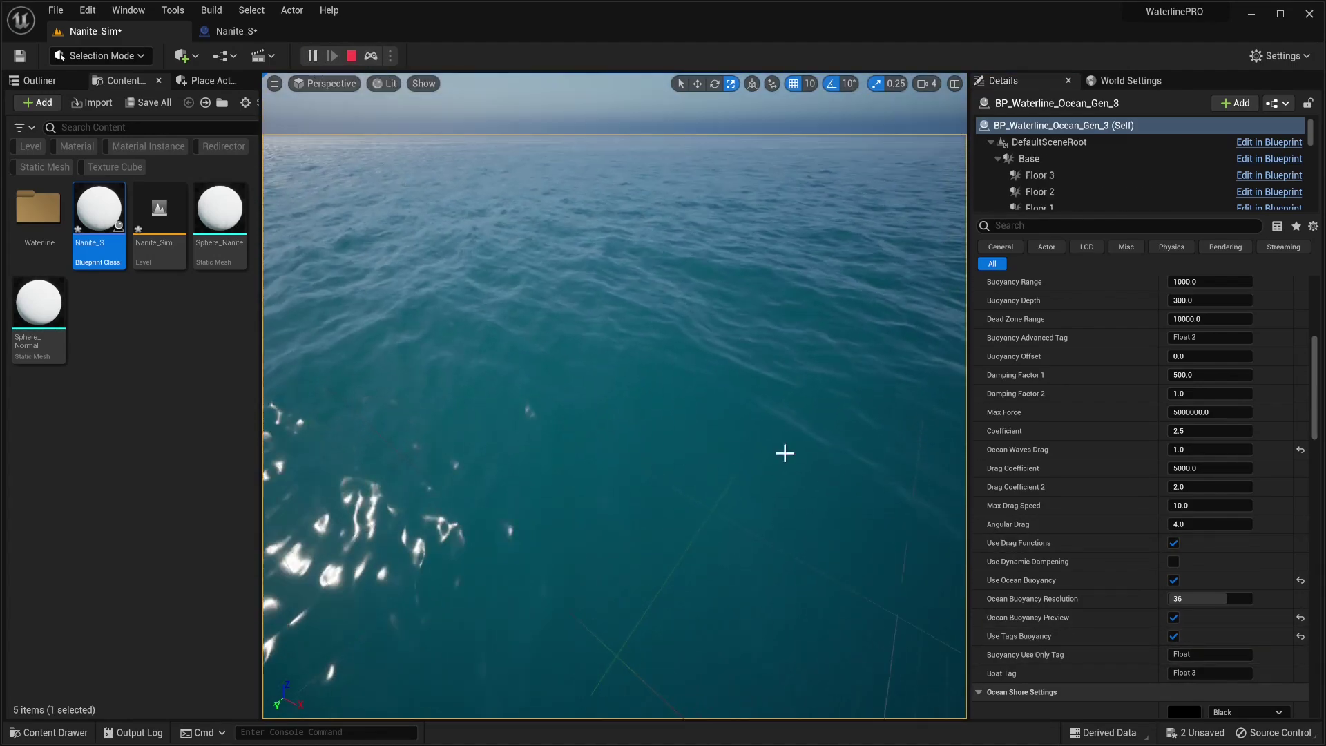
{"action": "key", "text": "Escape"}
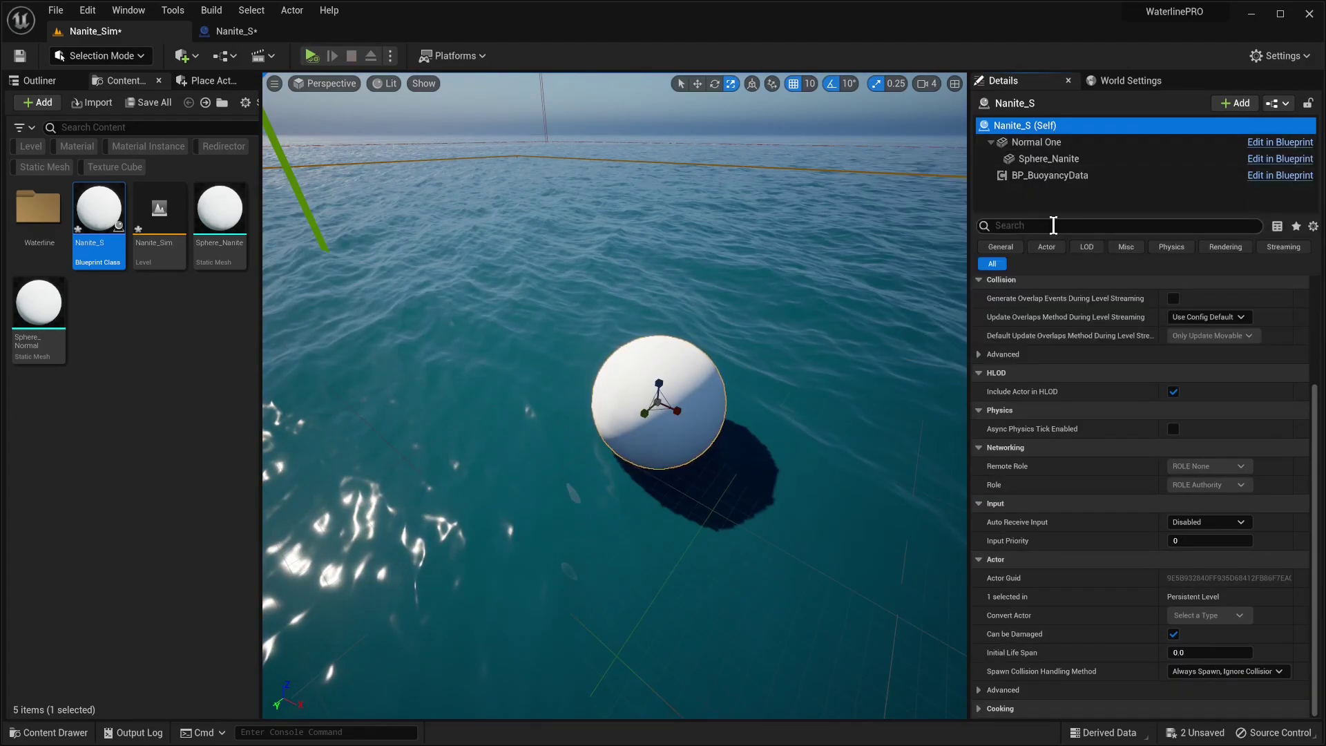
{"action": "left_click", "coordinate": [1054, 225]}
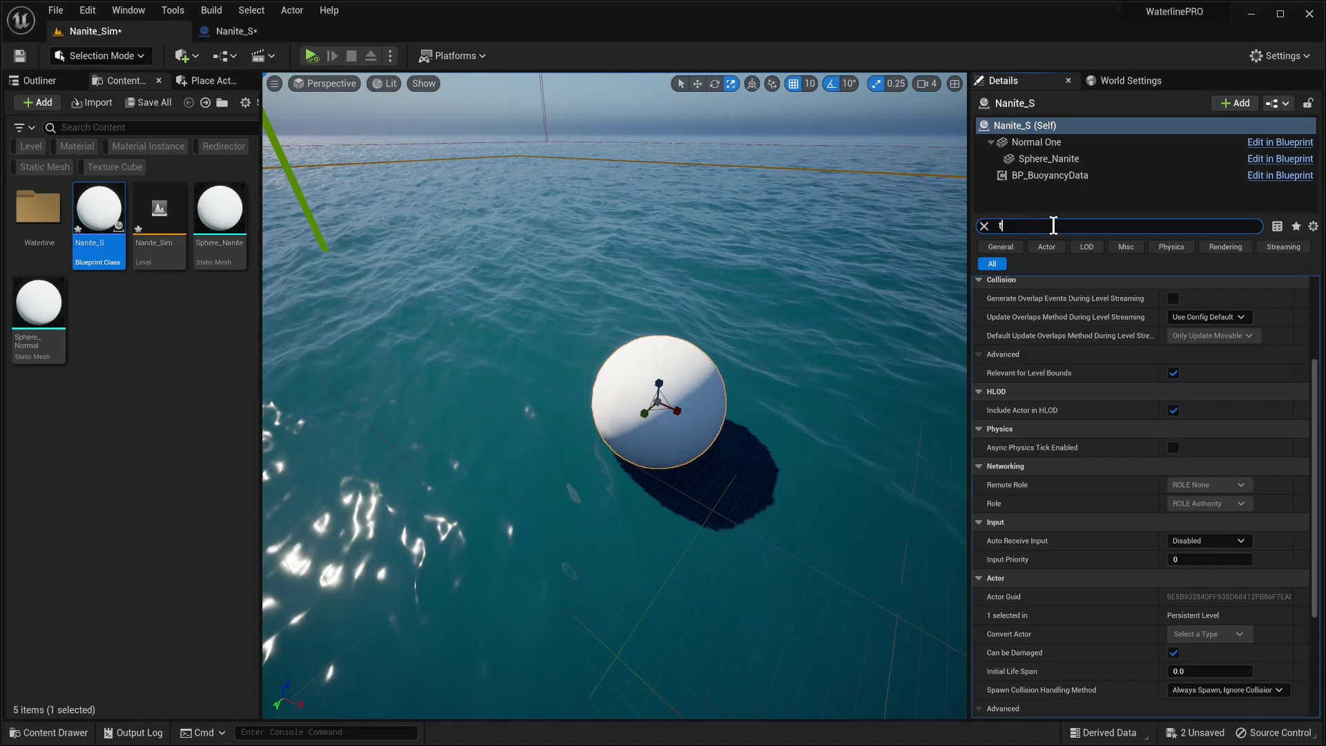
{"action": "left_click", "coordinate": [761, 342]}
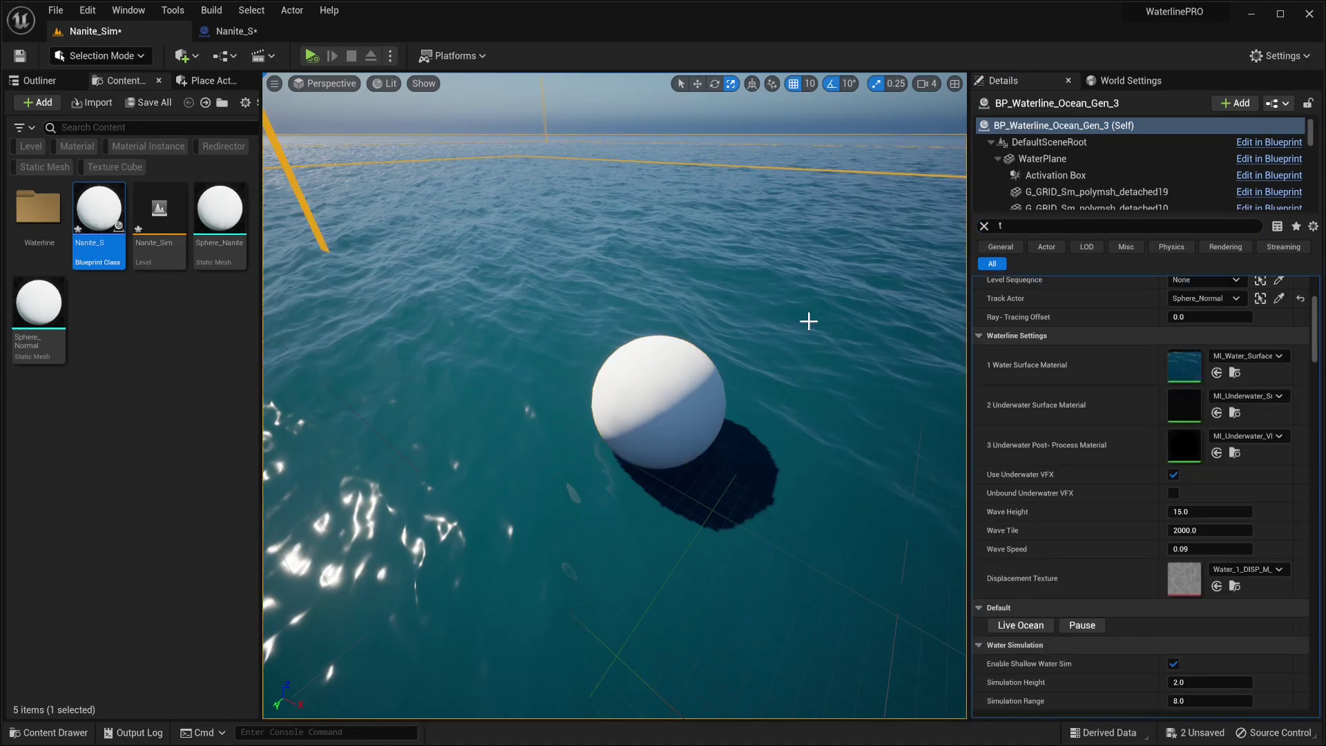
{"action": "key", "text": "ctrl+z"}
{"action": "key", "text": "ctrl+z"}
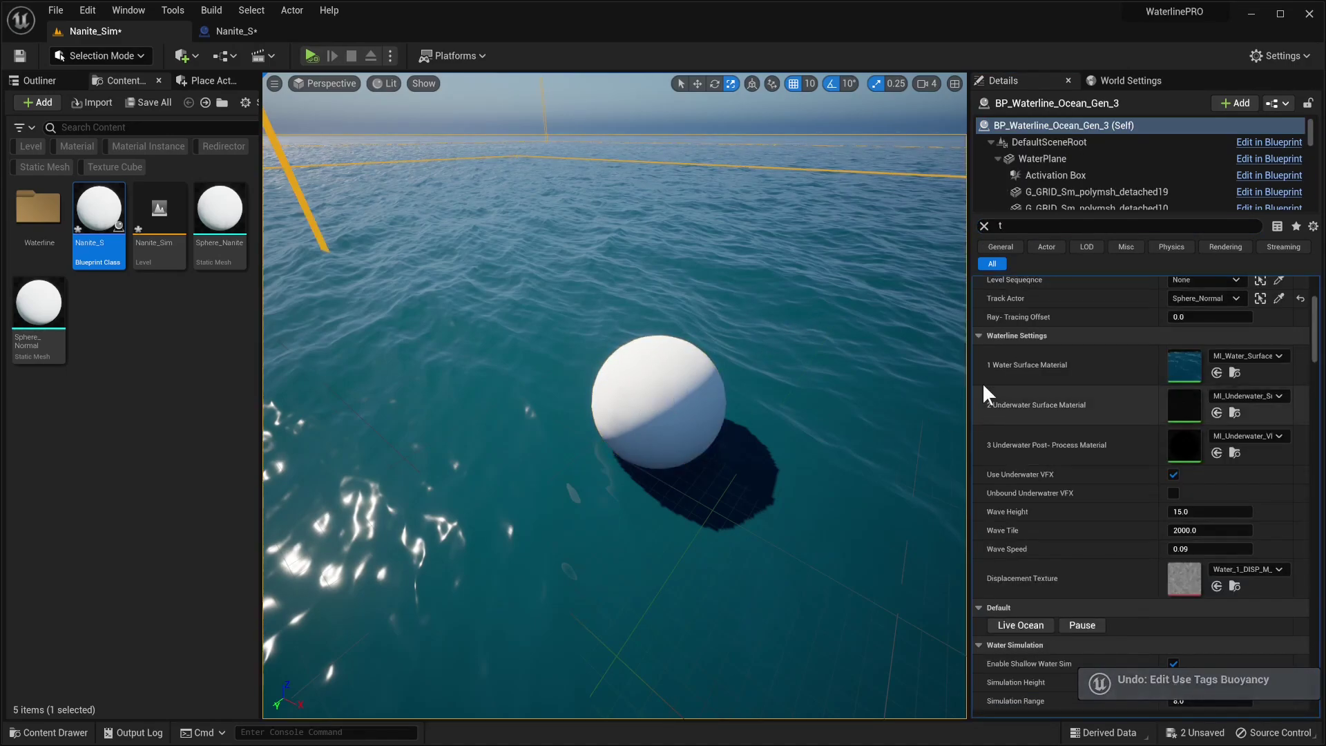
- Collapse the Waterline Settings, Water Simulation, Default and Ocean Simulation groups
{"action": "left_click", "coordinate": [980, 335]}
{"action": "left_click", "coordinate": [978, 392]}
{"action": "left_click", "coordinate": [977, 355]}
{"action": "left_click", "coordinate": [978, 392]}
{"action": "scroll", "coordinate": [1053, 496], "scroll_direction": "down", "scroll_amount": 3}
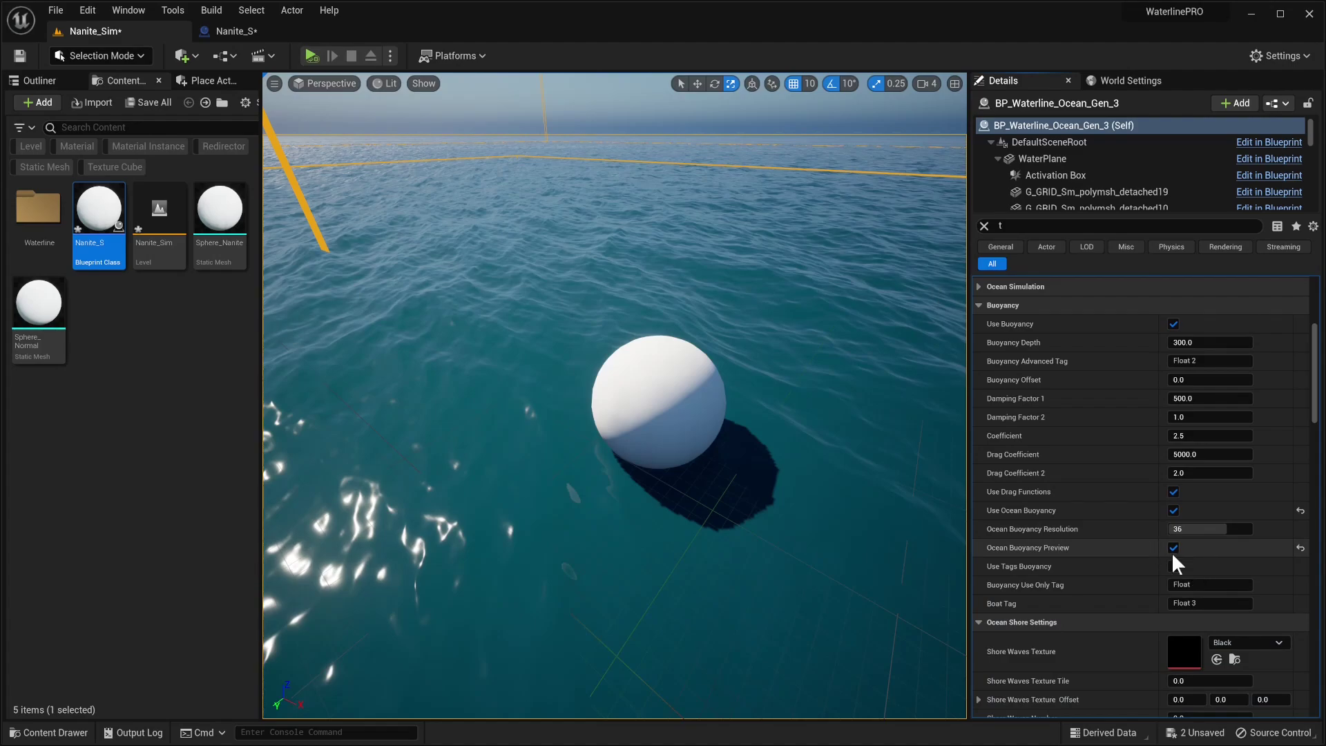
- Simulate and switch the viewport to Wireframe to reveal the ocean grid under the sphere
{"action": "left_click", "coordinate": [311, 55]}
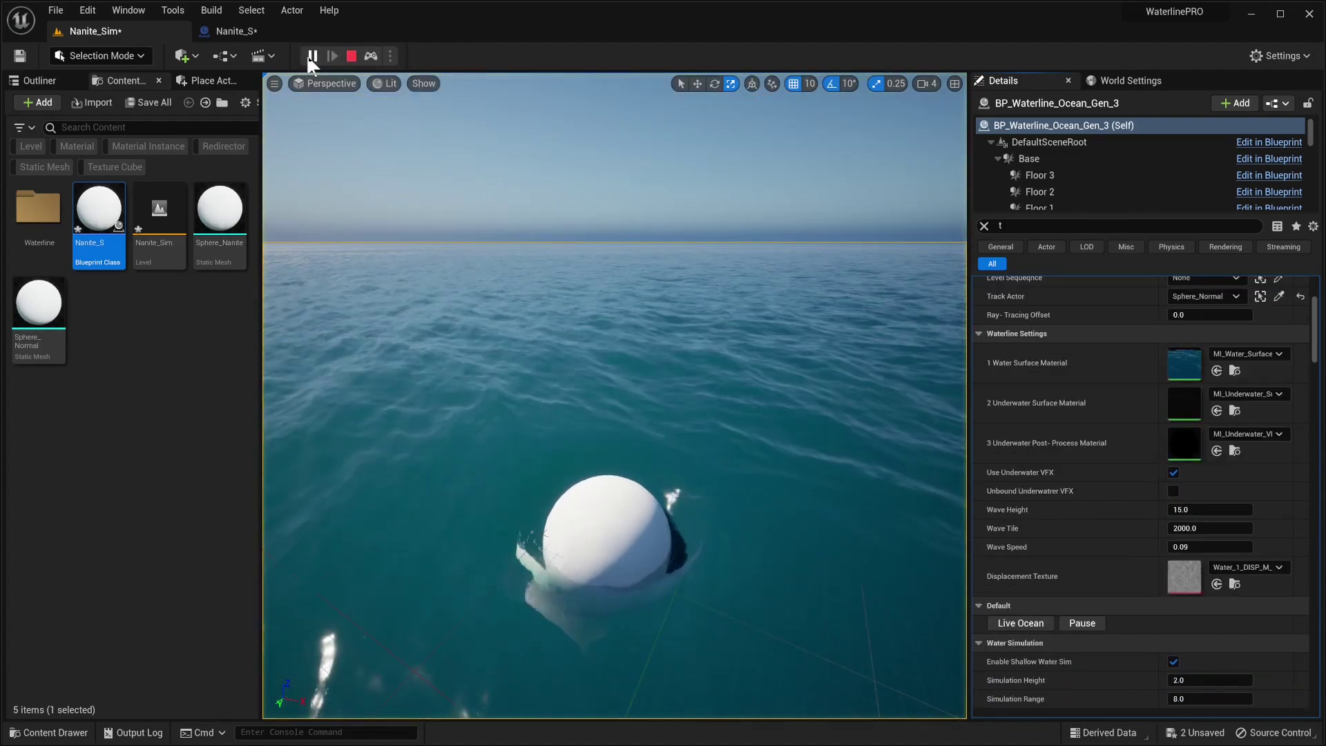
{"action": "scroll", "coordinate": [1052, 435], "scroll_direction": "down", "scroll_amount": 2}
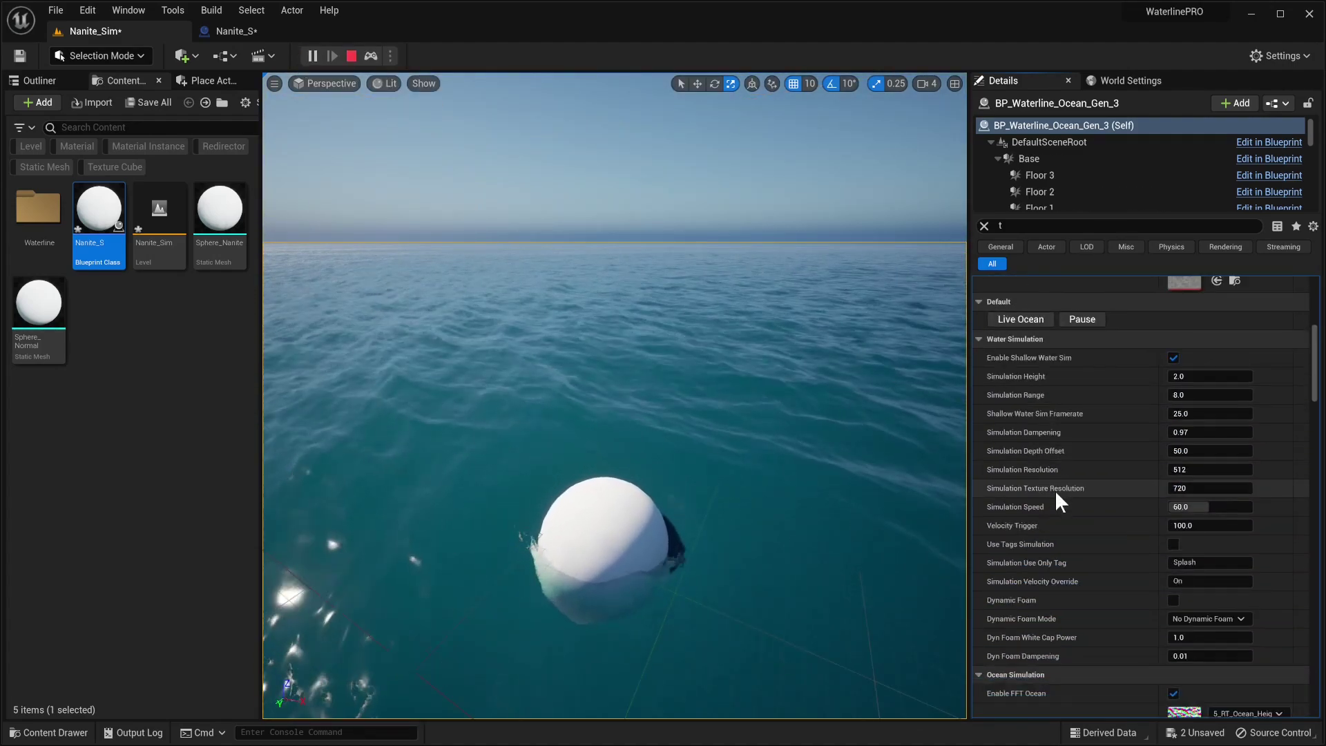
{"action": "scroll", "coordinate": [1057, 483], "scroll_direction": "down", "scroll_amount": 15}
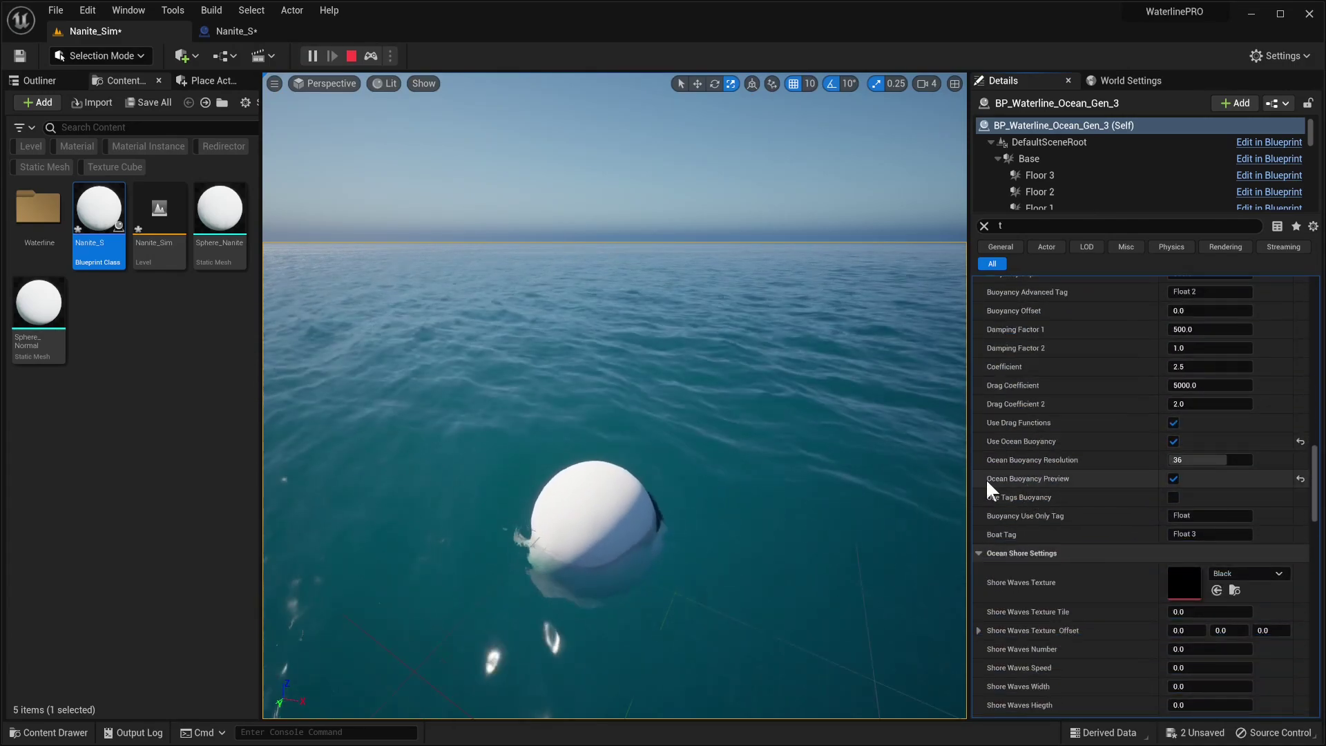
{"action": "left_click", "coordinate": [616, 182]}
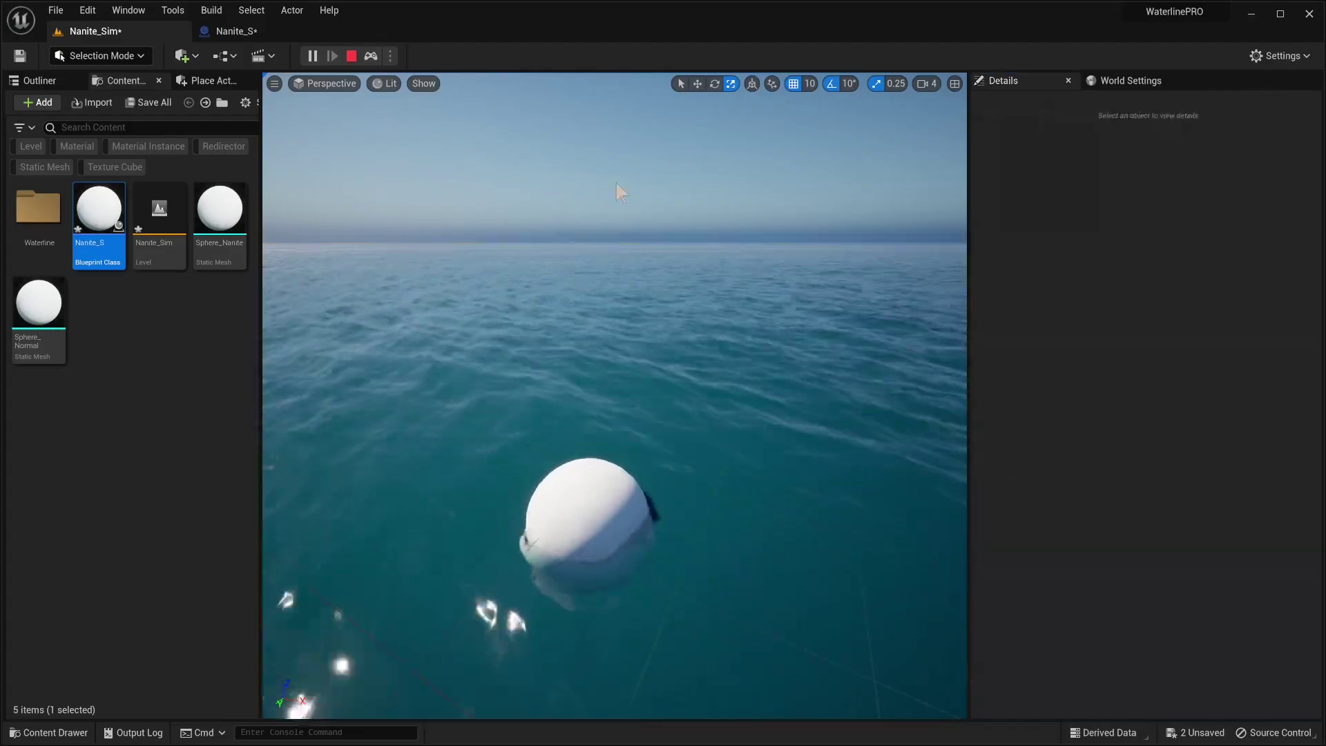
{"action": "left_click", "coordinate": [387, 84]}
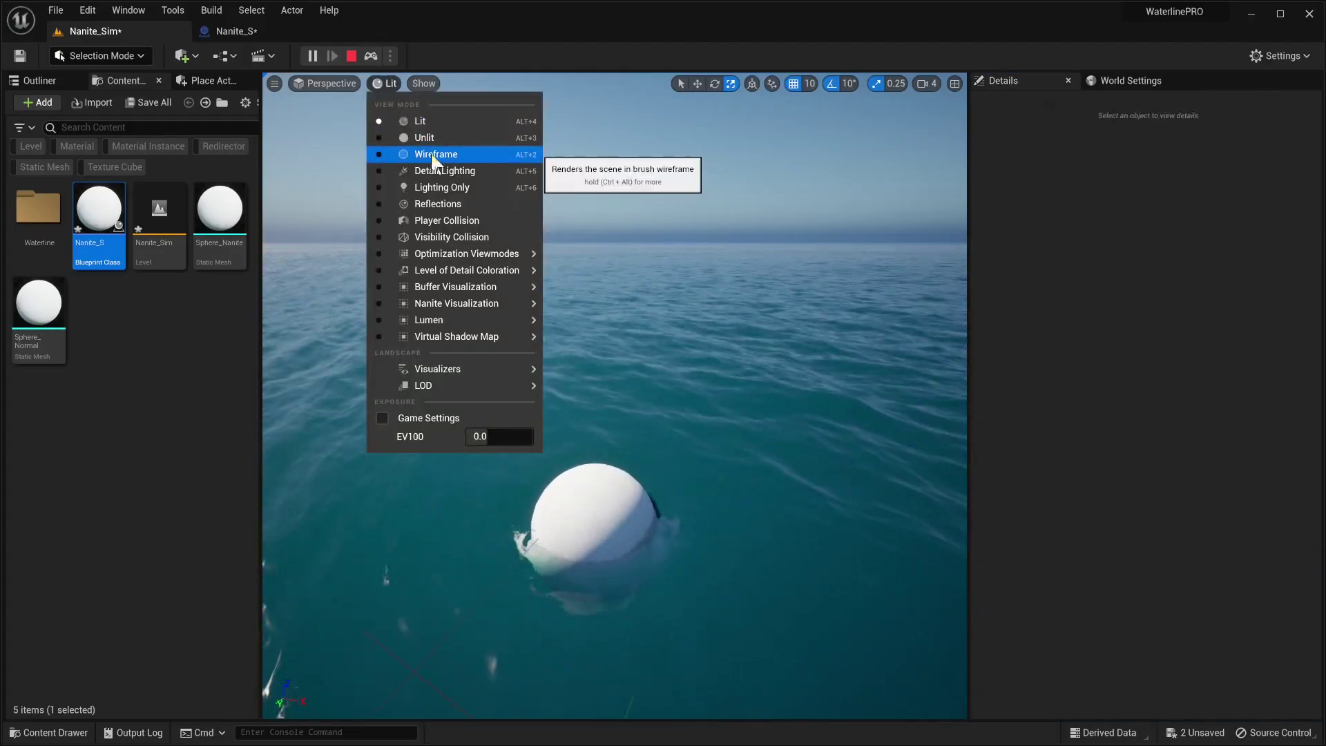
{"action": "left_click", "coordinate": [433, 157]}
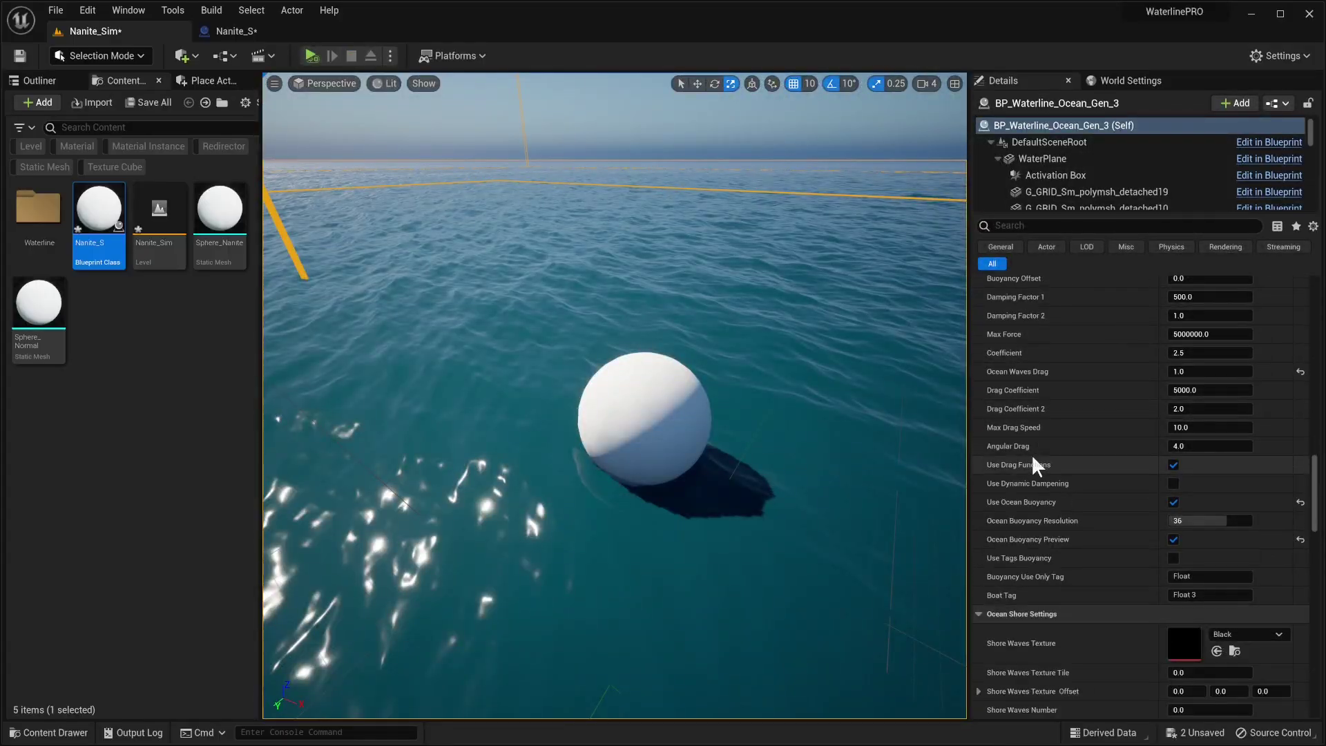
- Close the Nanite_S blueprint and scroll the ocean's Details to Water Buoyancy Channels
{"action": "scroll", "coordinate": [1039, 464], "scroll_direction": "down", "scroll_amount": 5}
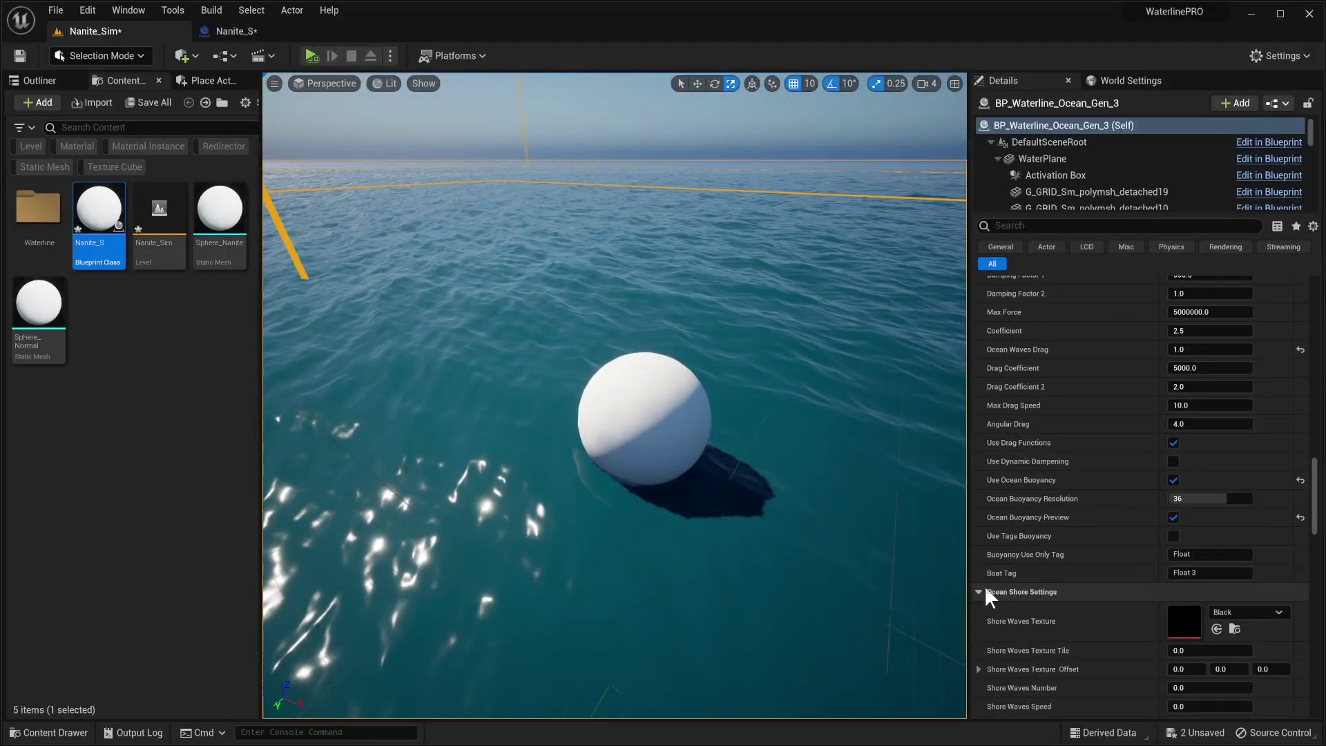
{"action": "scroll", "coordinate": [1068, 553], "scroll_direction": "down", "scroll_amount": 15}
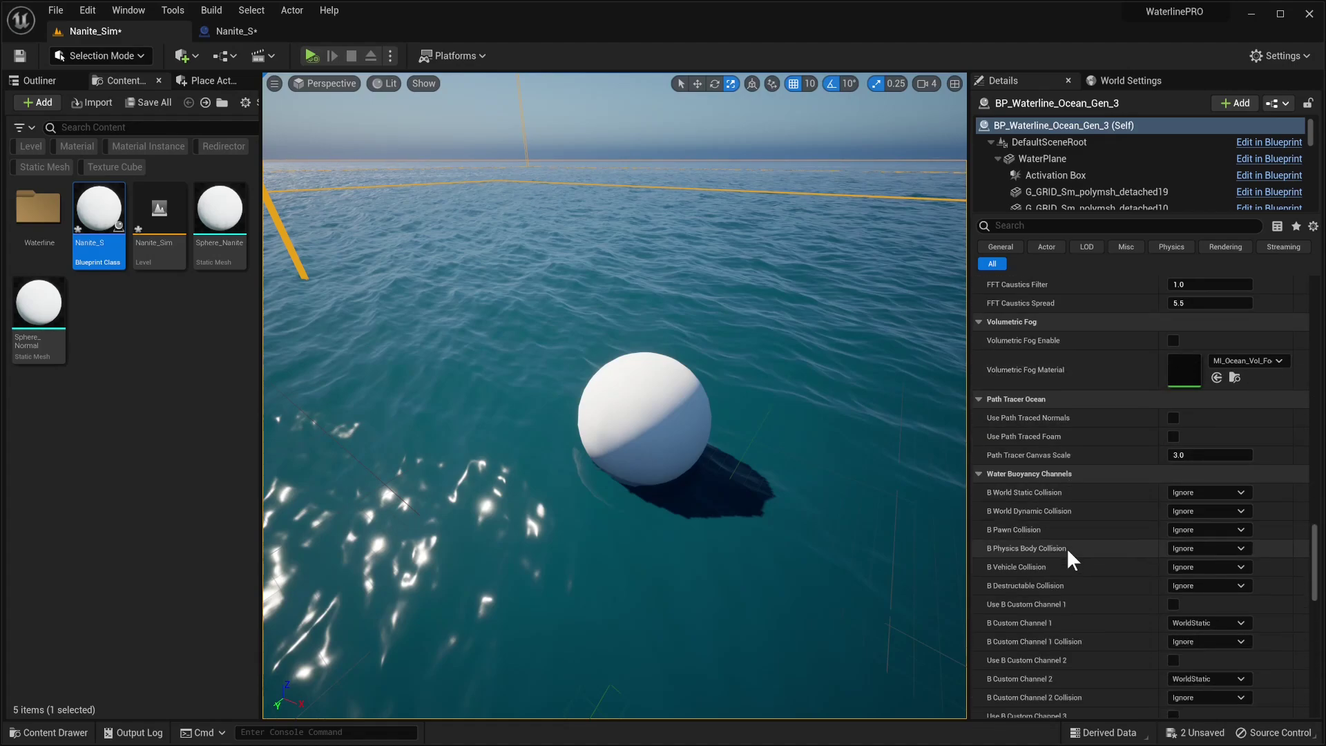
{"action": "scroll", "coordinate": [1067, 549], "scroll_direction": "down", "scroll_amount": 2}
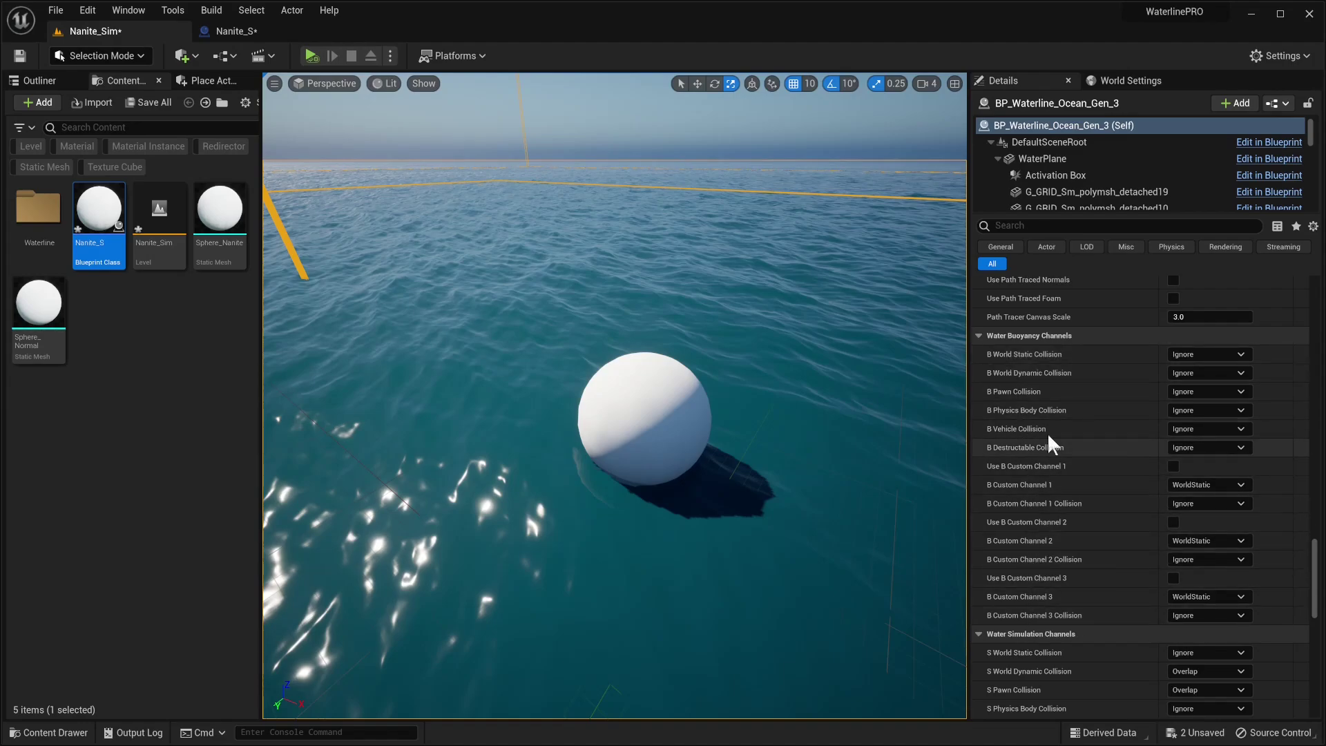
{"action": "left_click", "coordinate": [591, 477]}
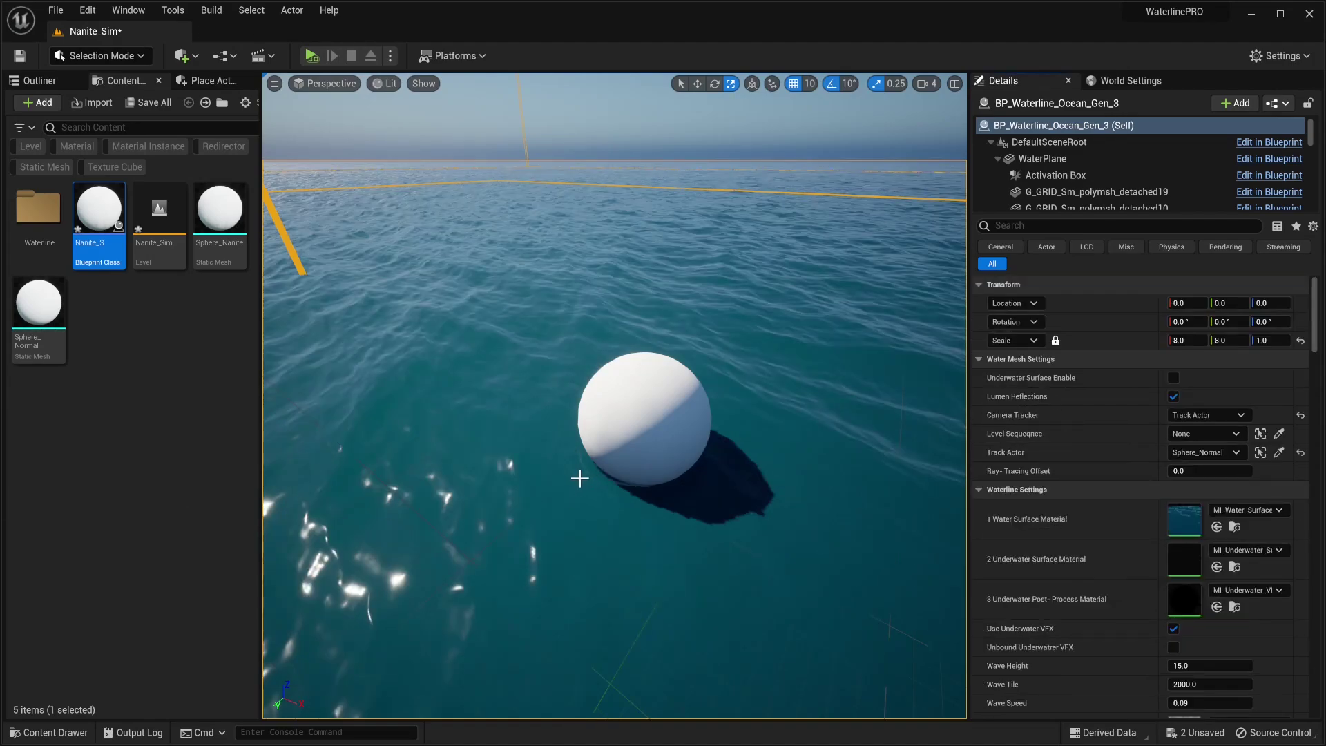
{"action": "right_click_drag", "start_coordinate": [577, 478], "coordinate": [578, 470]}
{"action": "scroll", "coordinate": [1092, 519], "scroll_direction": "down", "scroll_amount": 10}
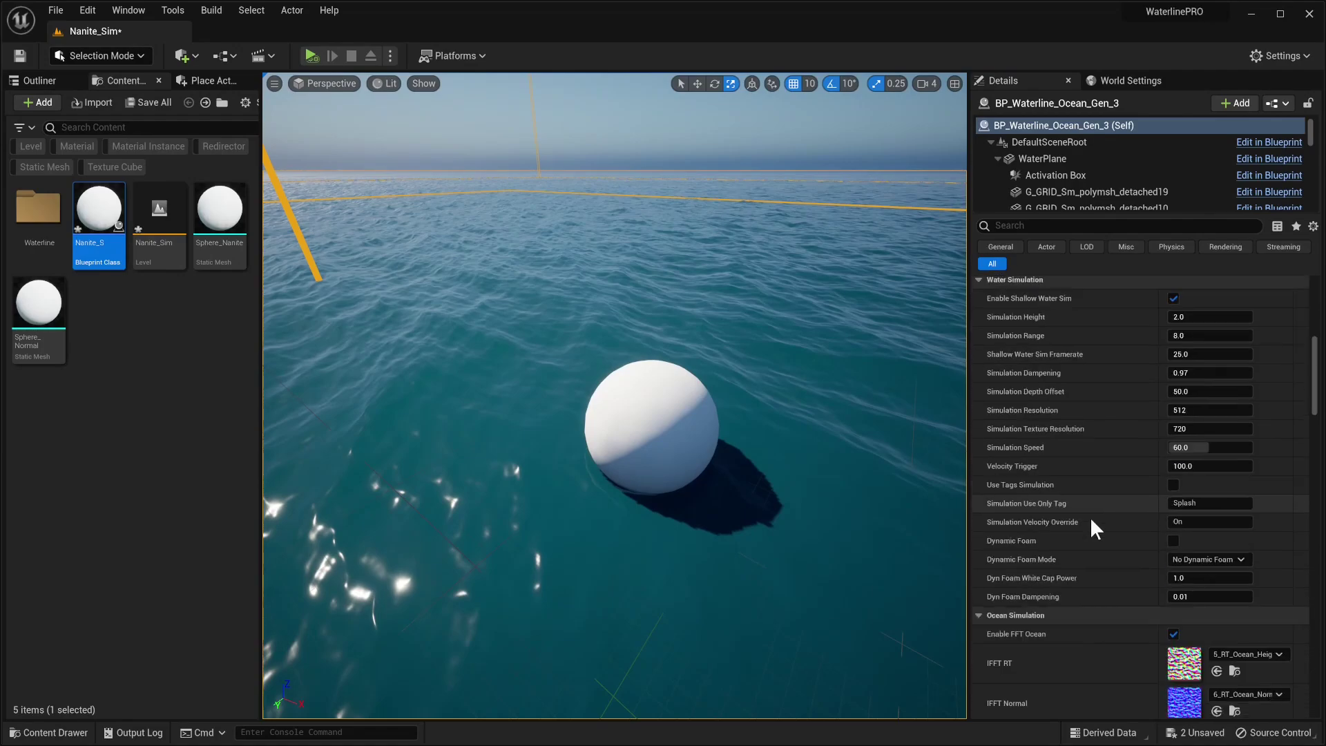
{"action": "scroll", "coordinate": [1092, 521], "scroll_direction": "down", "scroll_amount": 15}
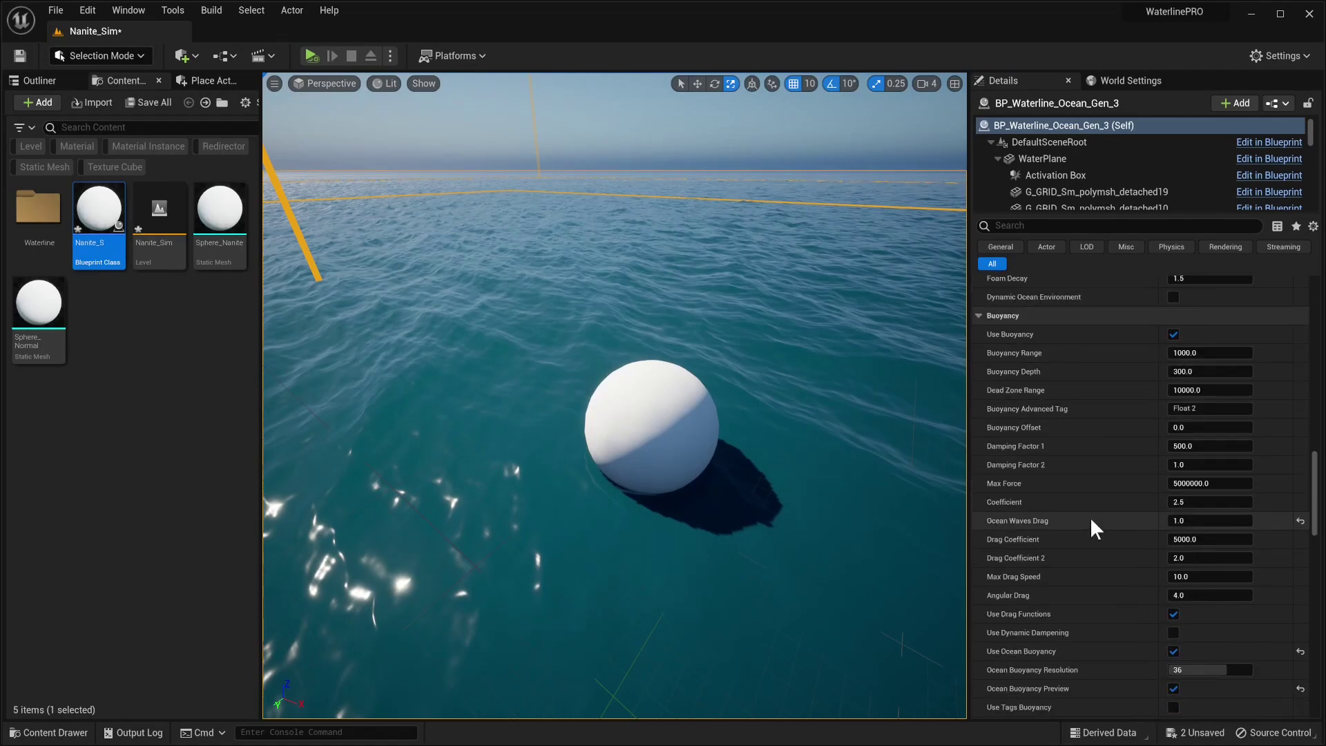
{"action": "scroll", "coordinate": [1091, 529], "scroll_direction": "down", "scroll_amount": 15}
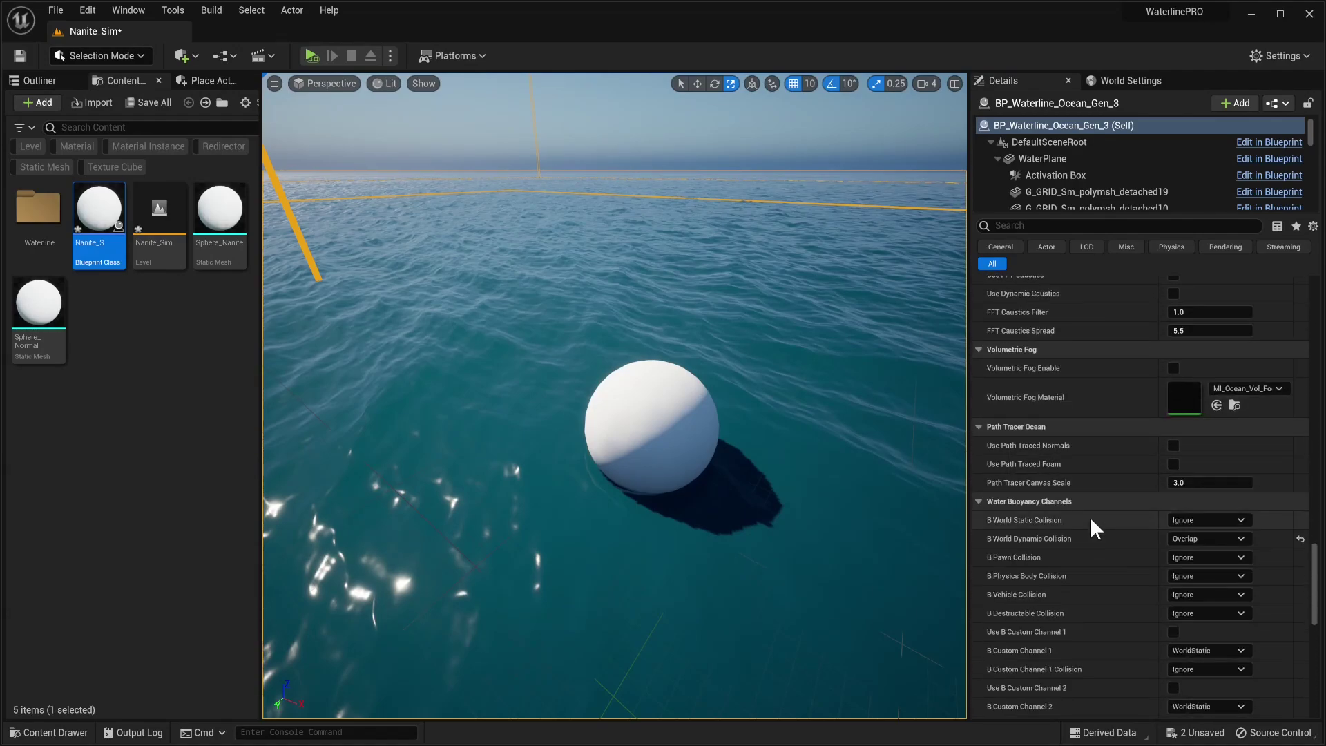
{"action": "scroll", "coordinate": [1090, 520], "scroll_direction": "down", "scroll_amount": 4}
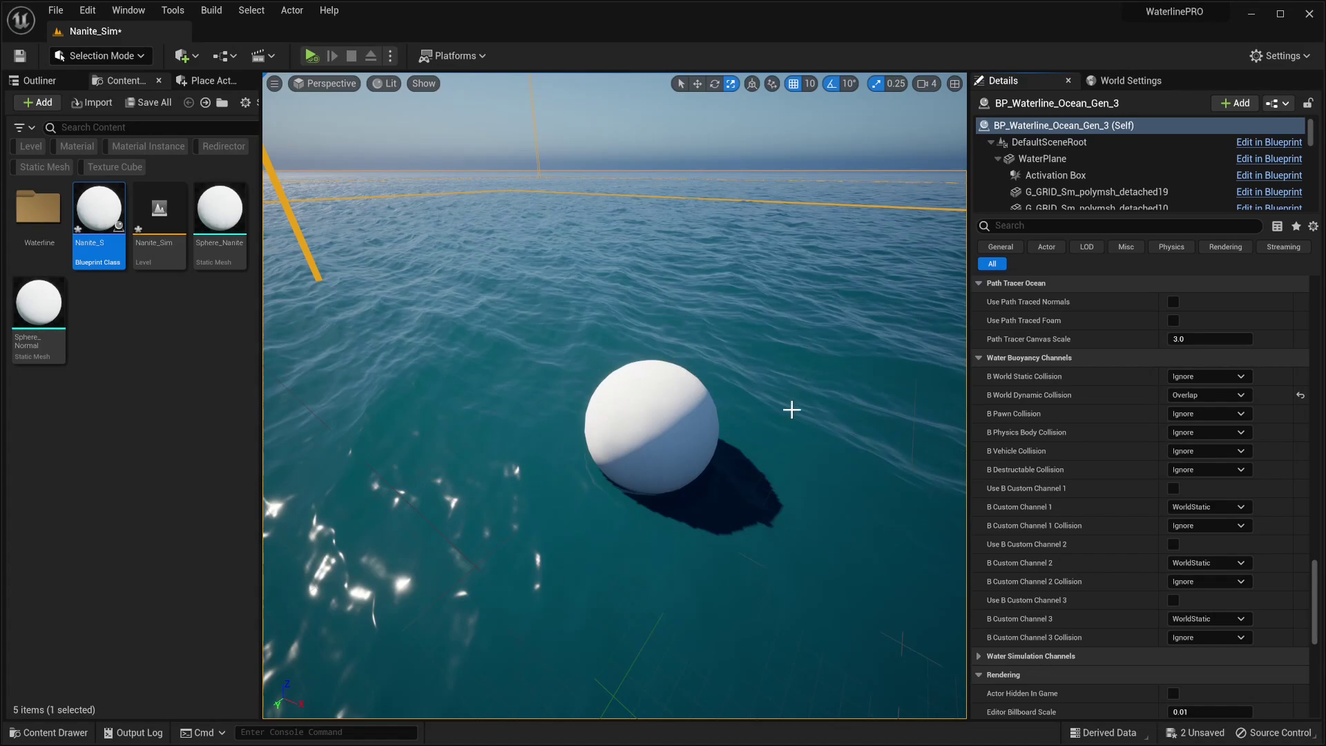
{"action": "right_click_drag", "start_coordinate": [792, 410], "coordinate": [777, 422]}
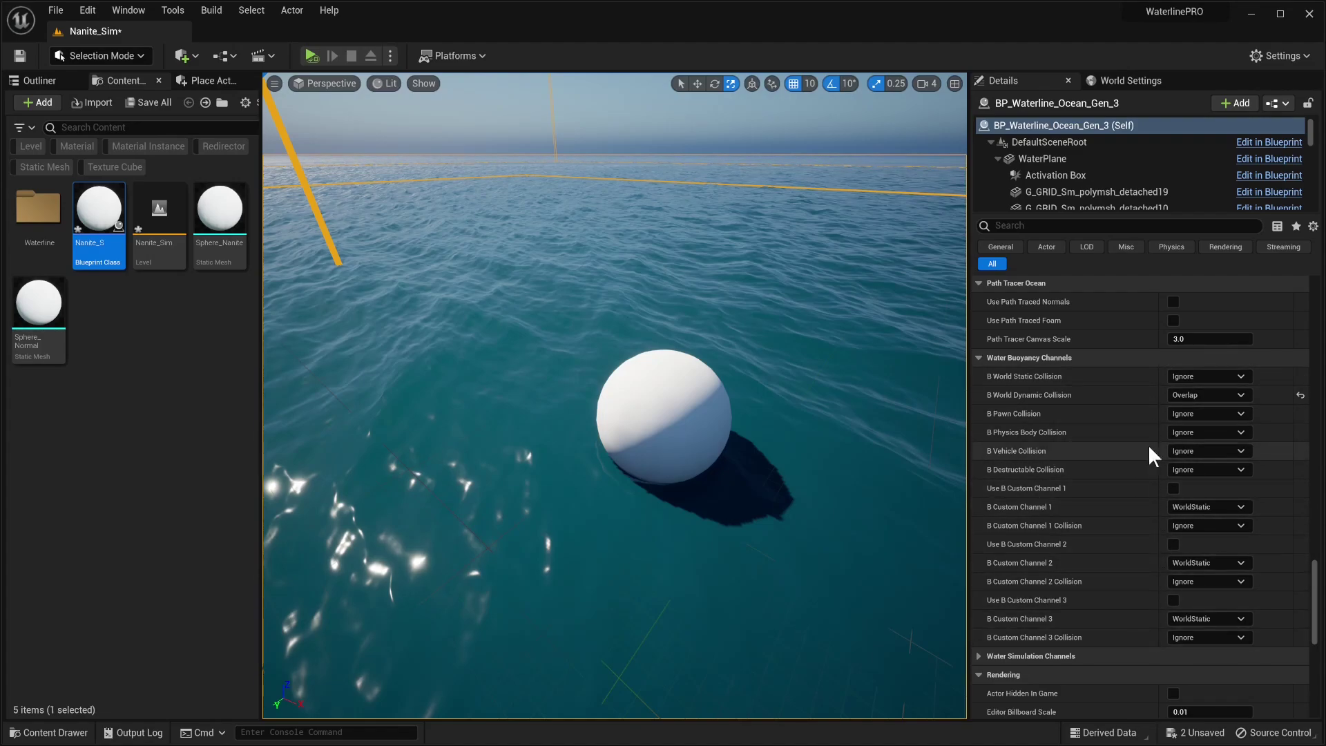
{"action": "left_click", "coordinate": [1209, 508]}
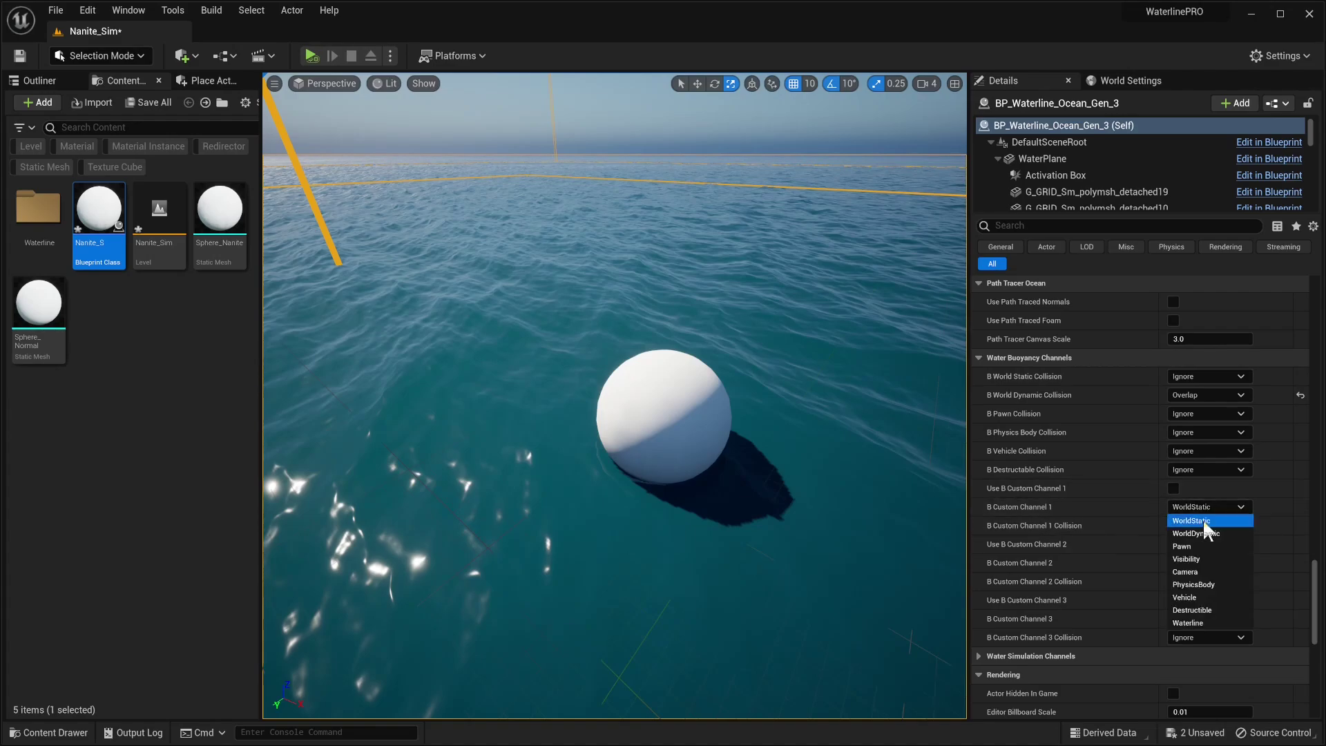
{"action": "left_click", "coordinate": [1243, 509]}
{"action": "right_click_drag", "start_coordinate": [818, 377], "coordinate": [810, 307]}
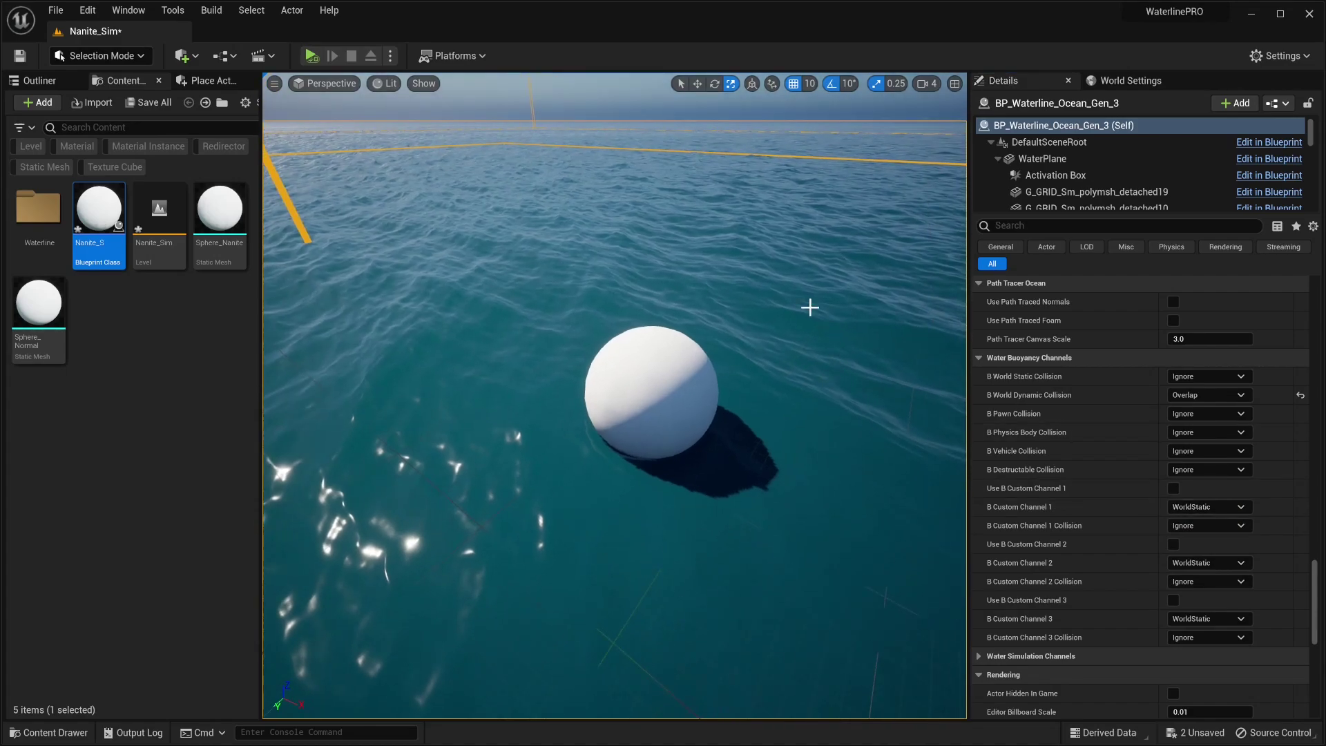
{"action": "left_click", "coordinate": [661, 405]}
{"action": "left_click", "coordinate": [1036, 142]}
{"action": "scroll", "coordinate": [1096, 412], "scroll_direction": "down", "scroll_amount": 5}
{"action": "scroll", "coordinate": [1168, 557], "scroll_direction": "down", "scroll_amount": 2}
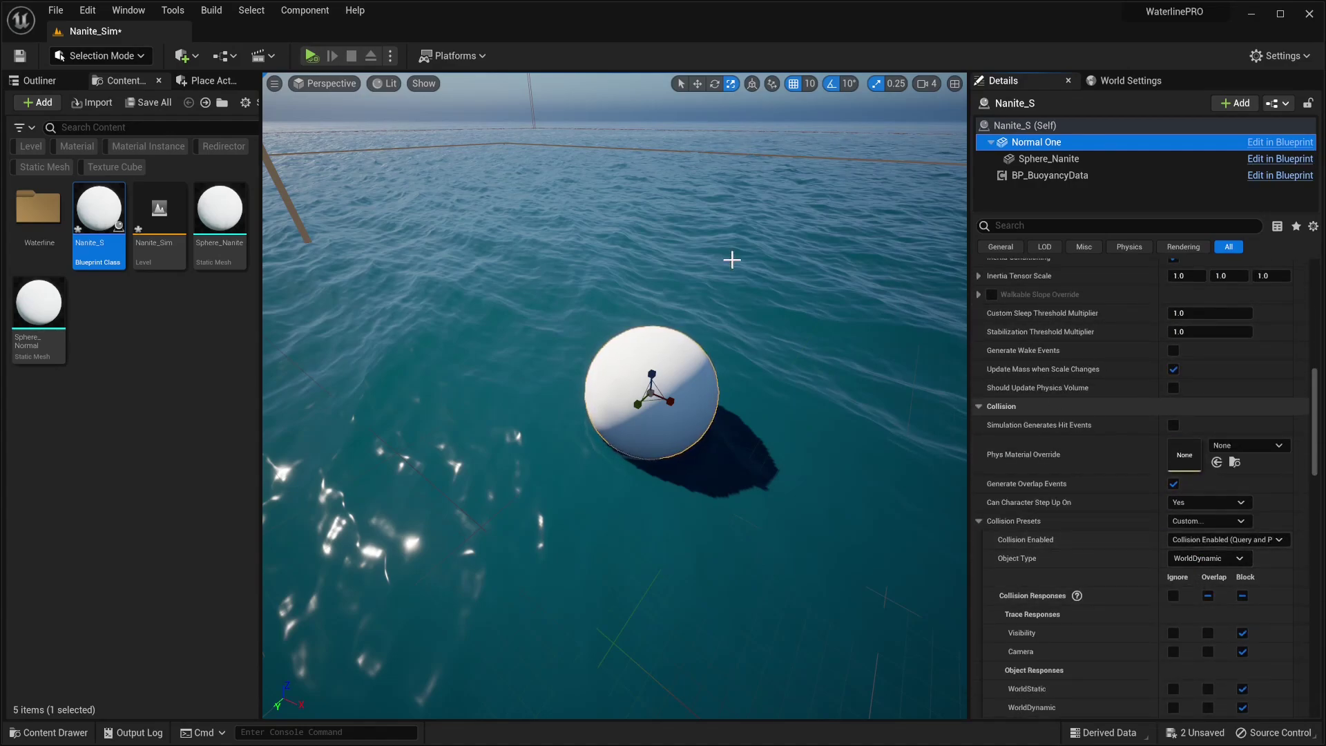
{"action": "left_click", "coordinate": [741, 331]}
{"action": "scroll", "coordinate": [1101, 437], "scroll_direction": "down", "scroll_amount": 15}
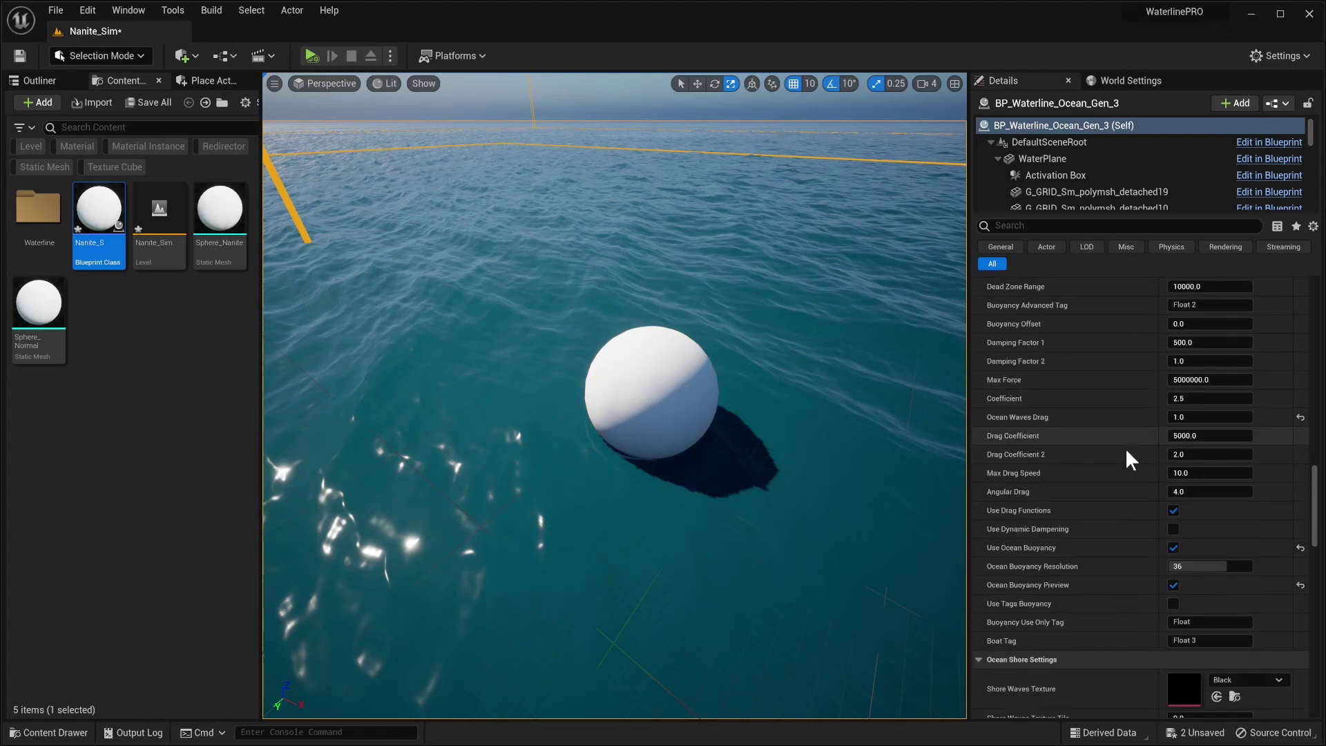
{"action": "scroll", "coordinate": [1139, 452], "scroll_direction": "up", "scroll_amount": 2}
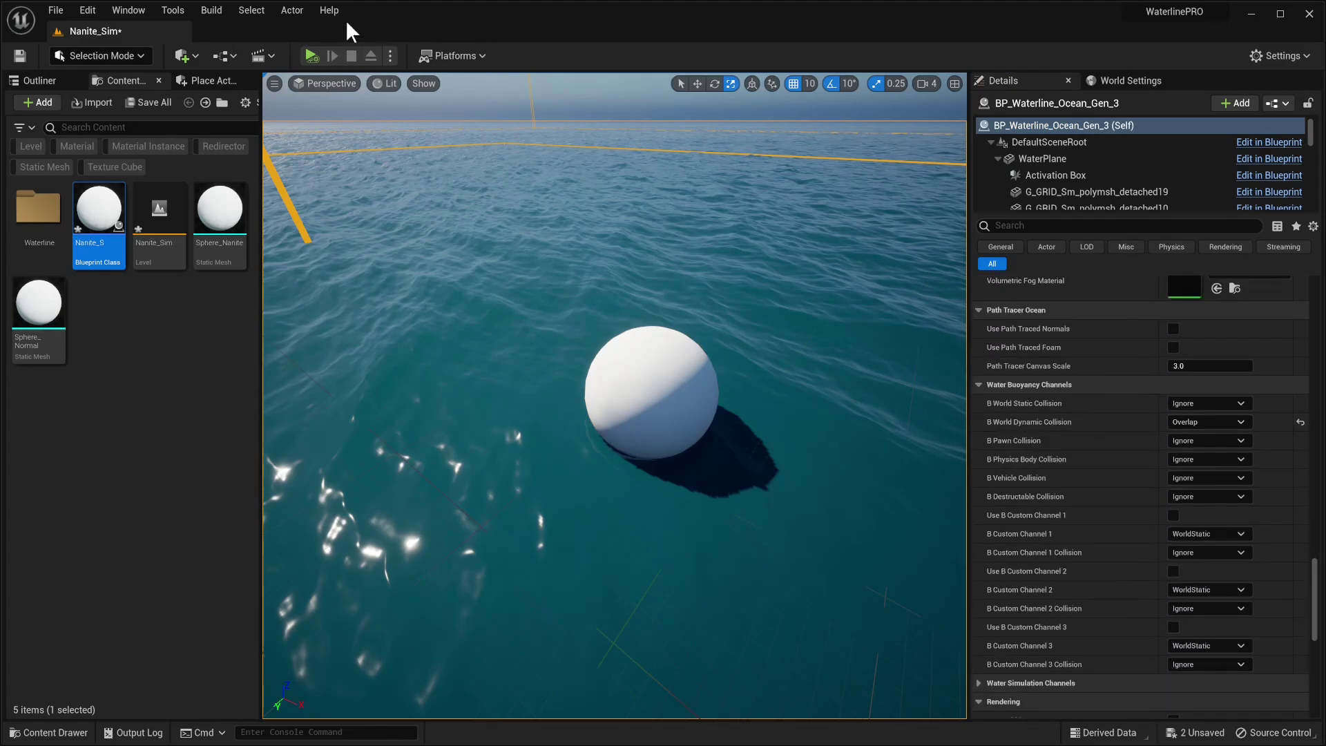
- Play-test, expand Water Simulation Channels, and set B World Dynamic Collision to Ignore
{"action": "left_click", "coordinate": [311, 55]}
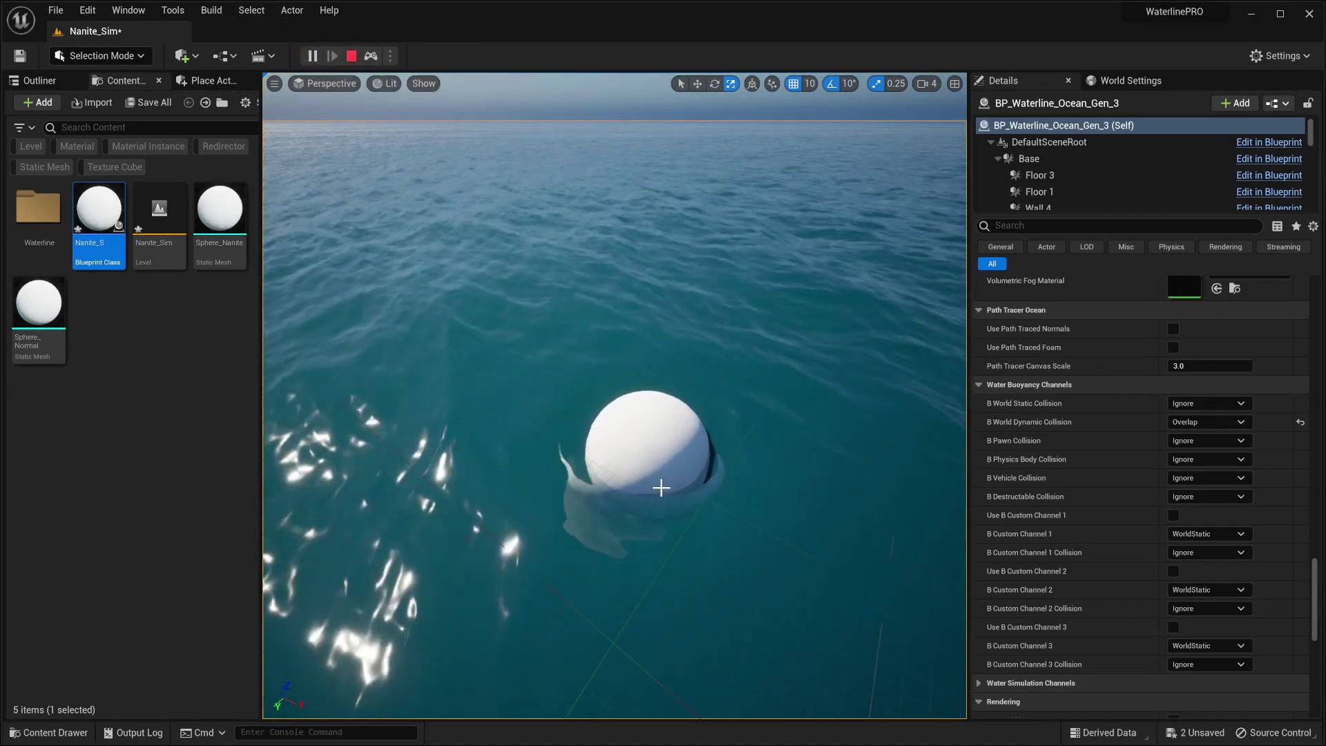
{"action": "scroll", "coordinate": [1036, 622], "scroll_direction": "down", "scroll_amount": 2}
{"action": "left_click", "coordinate": [987, 615]}
{"action": "scroll", "coordinate": [1002, 608], "scroll_direction": "down", "scroll_amount": 1}
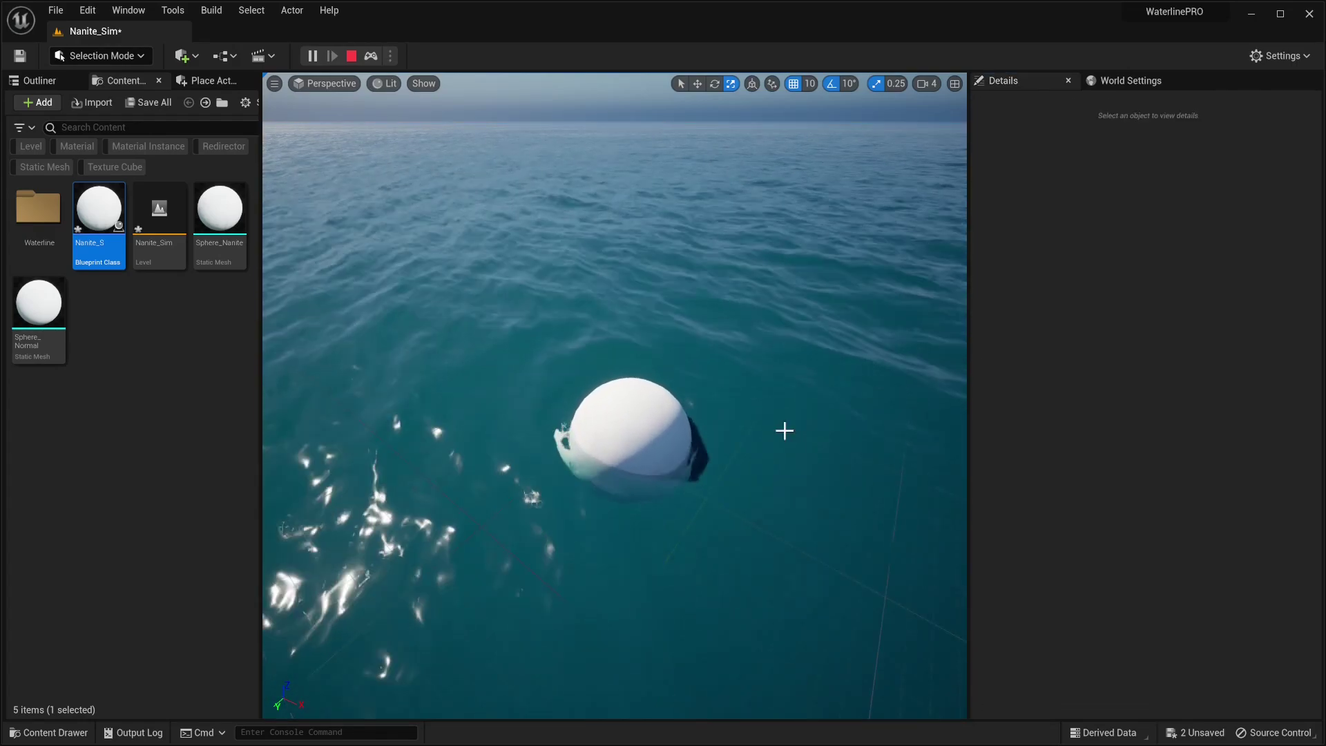
{"action": "left_click", "coordinate": [313, 56]}
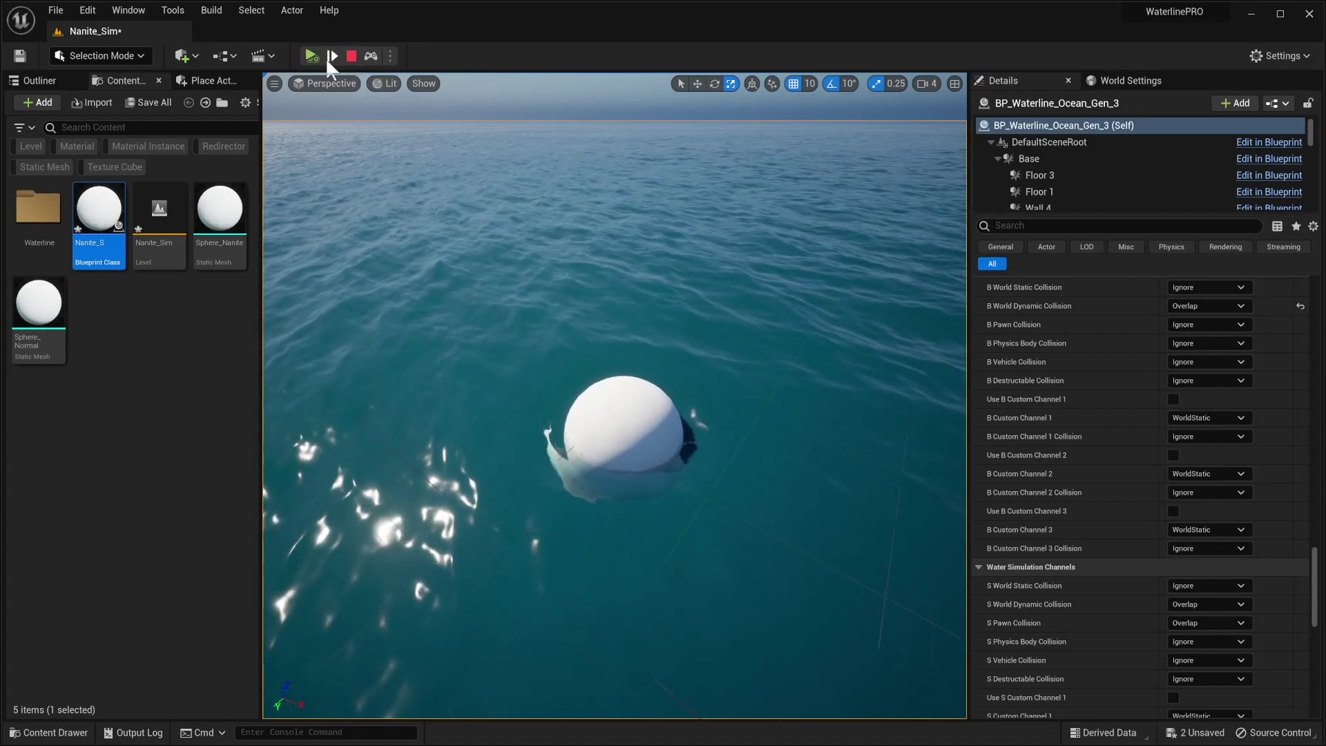
{"action": "left_click", "coordinate": [355, 55]}
{"action": "scroll", "coordinate": [1205, 375], "scroll_direction": "up", "scroll_amount": 1}
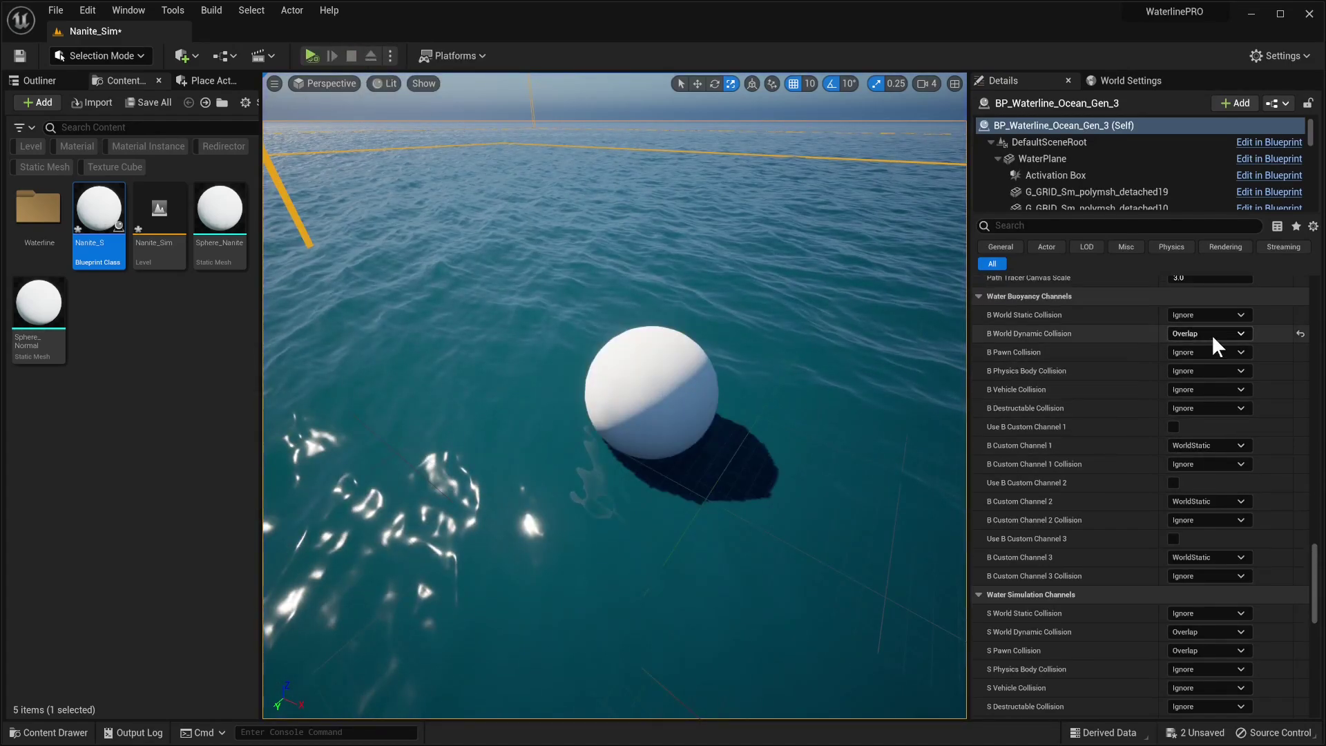
{"action": "left_click", "coordinate": [1212, 334]}
{"action": "left_click", "coordinate": [1201, 348]}
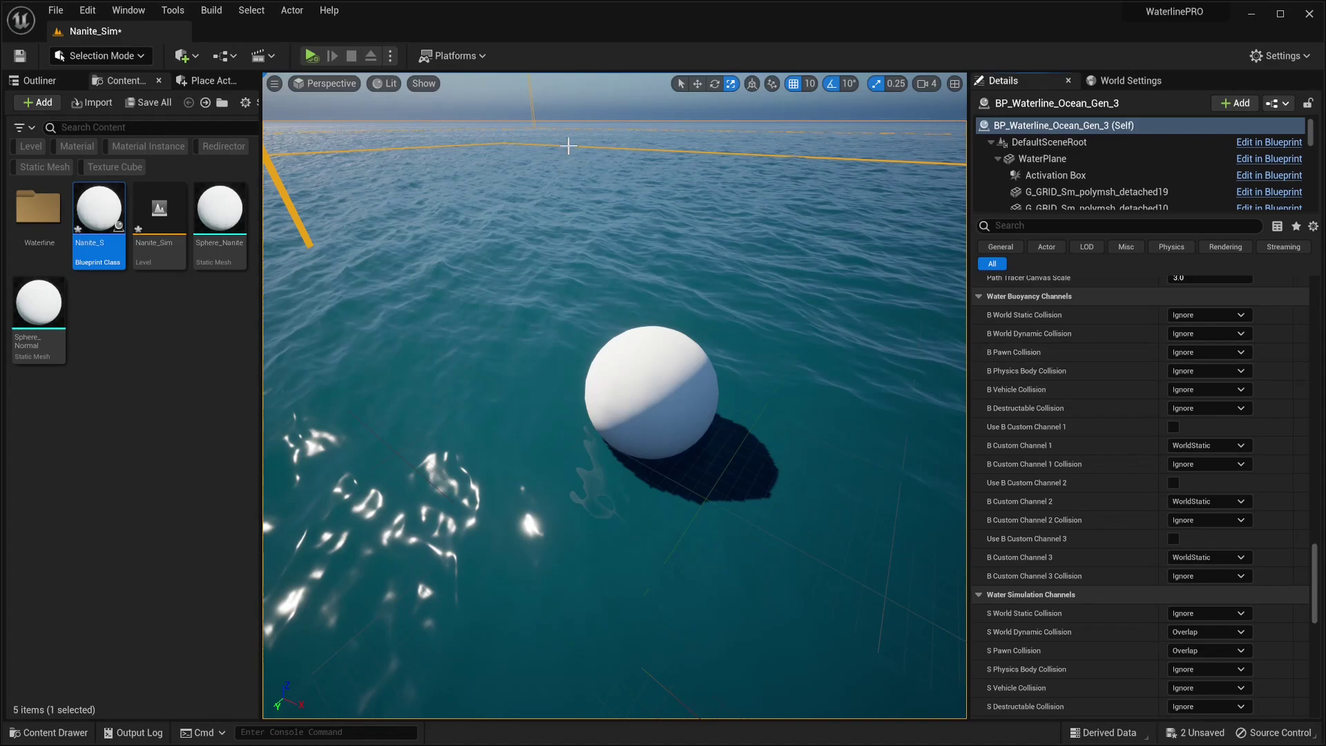
- Set S World Dynamic Collision to Ignore and play-test to watch the sphere sink
{"action": "left_click", "coordinate": [305, 55]}
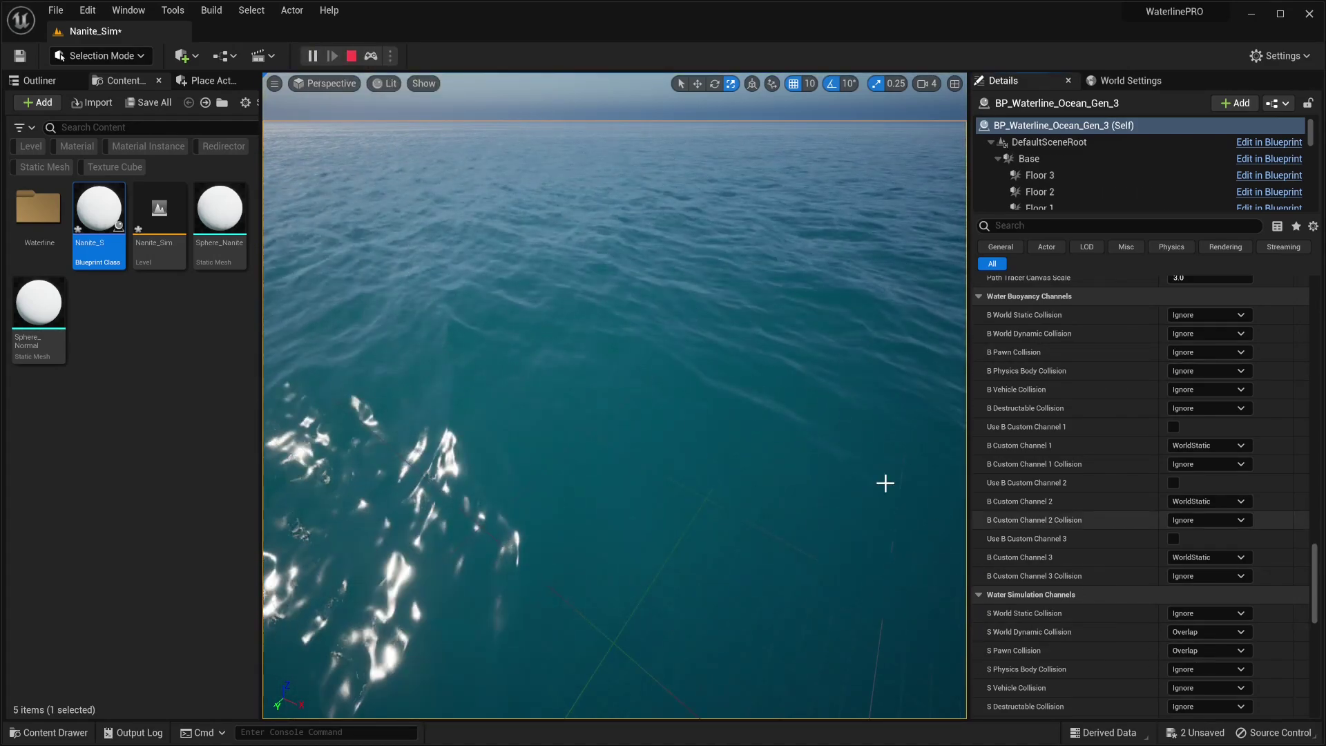
{"action": "key", "text": "Escape"}
{"action": "left_click", "coordinate": [1213, 632]}
{"action": "left_click", "coordinate": [1213, 646]}
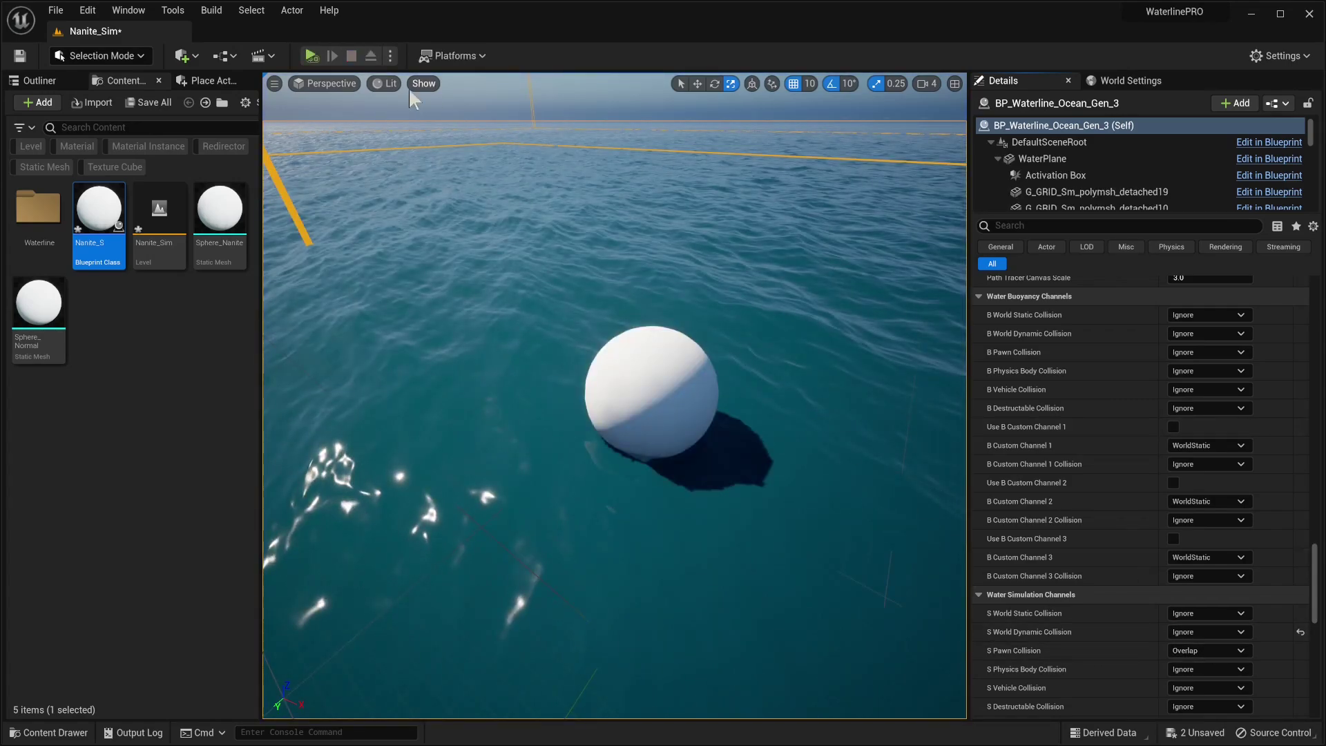
{"action": "left_click", "coordinate": [311, 54]}
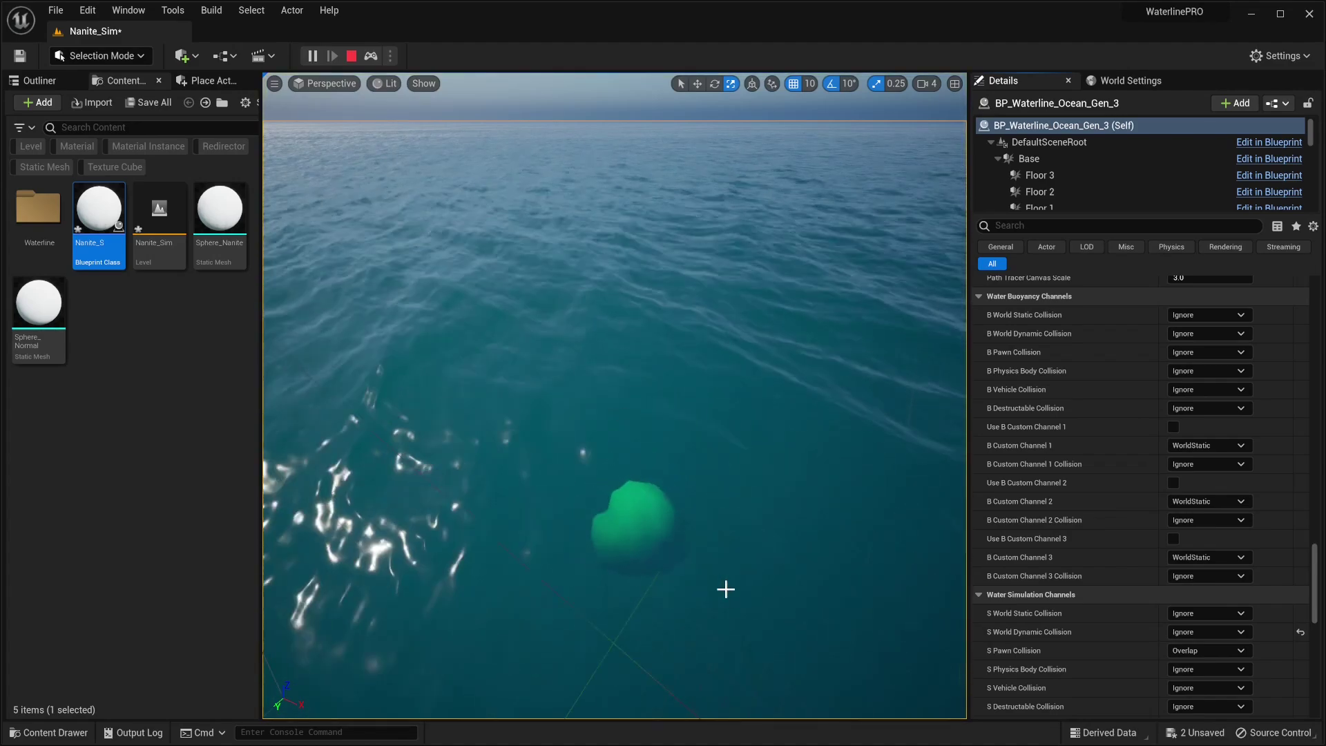
{"action": "key", "text": "Escape"}
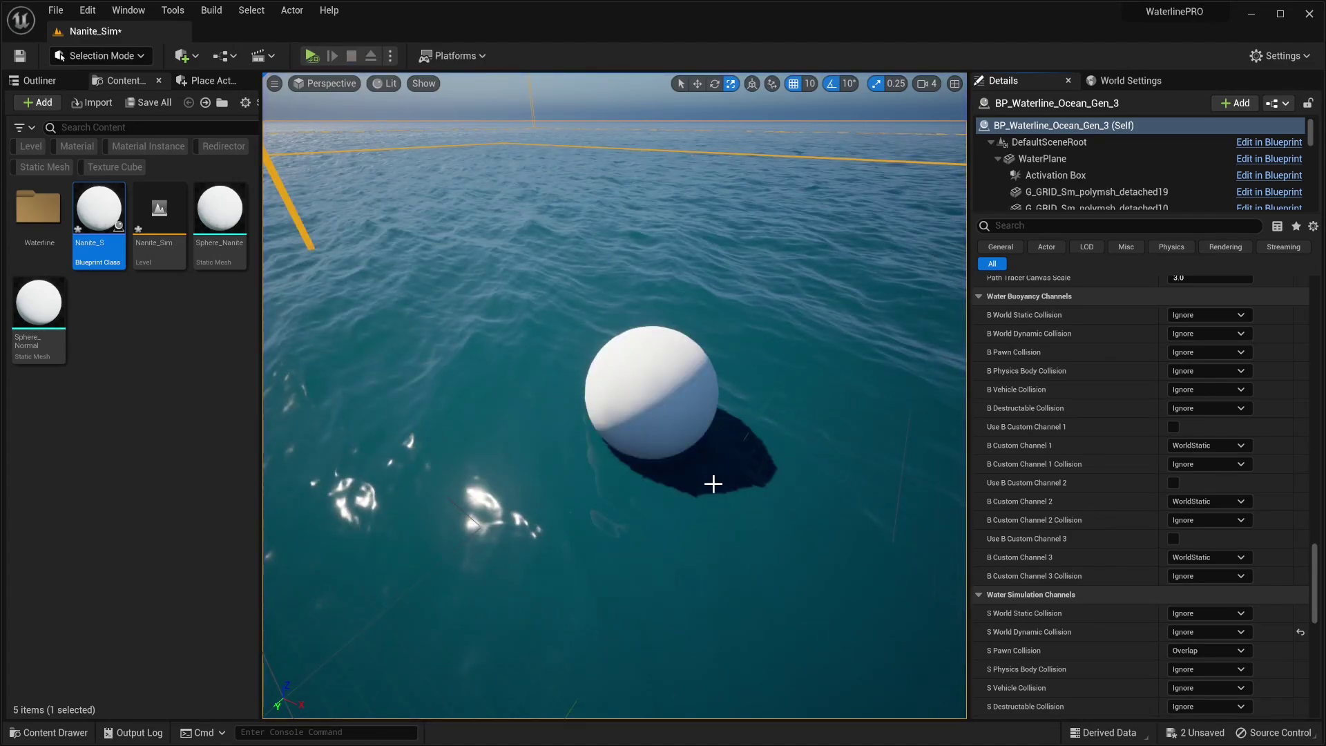
- Undo the collision edits so B and S World Dynamic Collision read Overlap again
{"action": "scroll", "coordinate": [1154, 414], "scroll_direction": "up", "scroll_amount": 2}
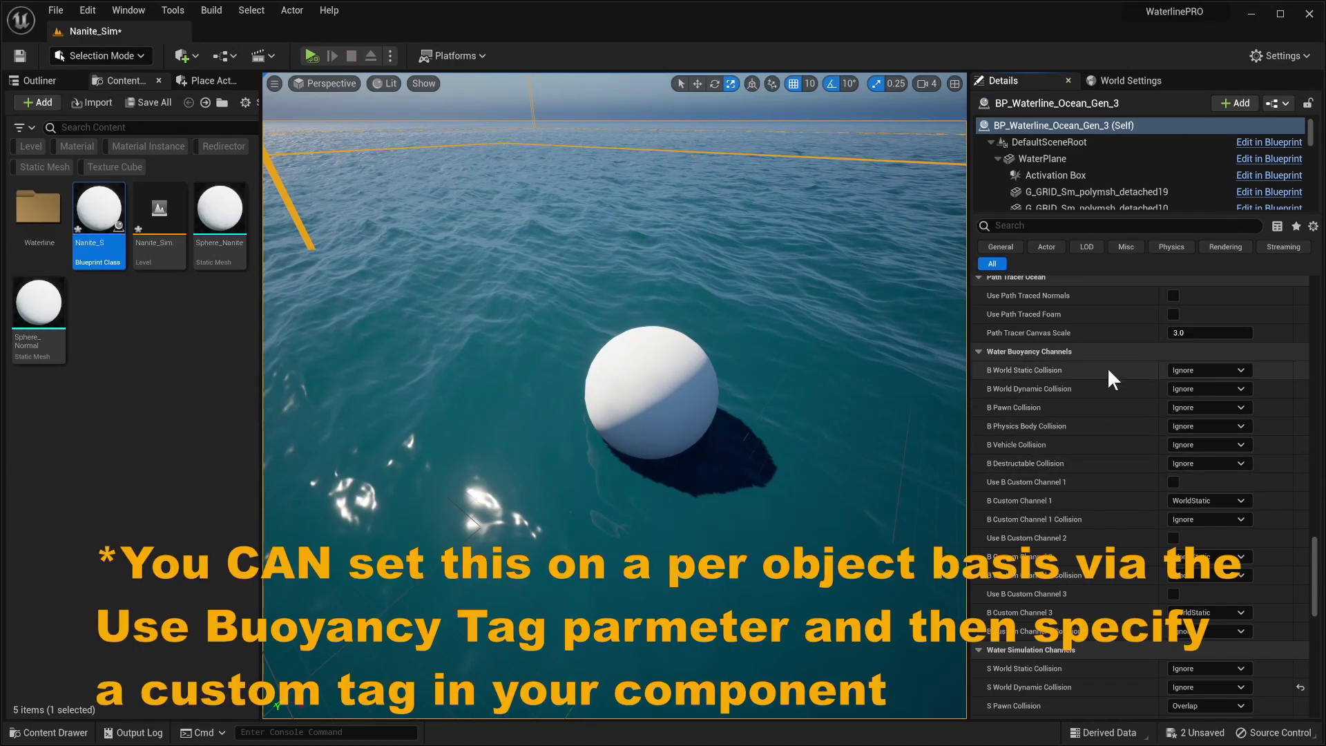
{"action": "key", "text": "ctrl+z"}
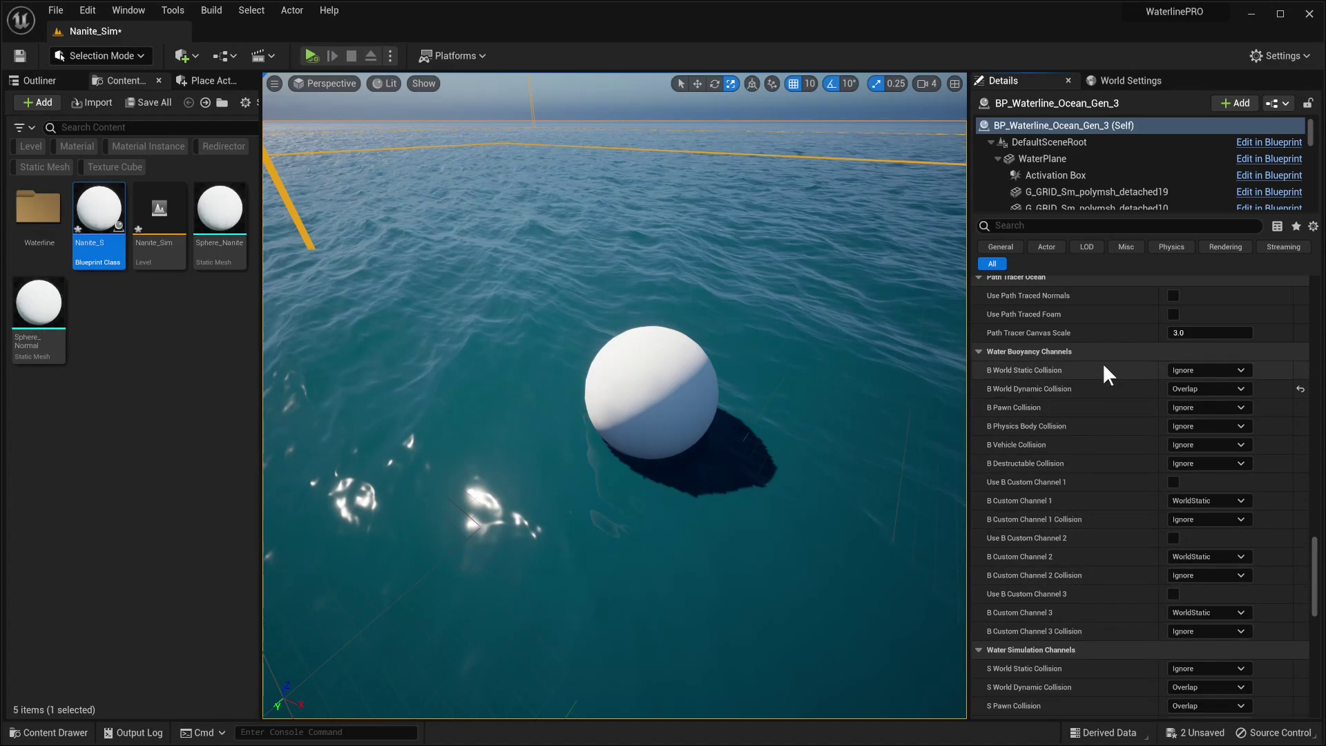
{"action": "scroll", "coordinate": [1142, 530], "scroll_direction": "down", "scroll_amount": 6}
{"action": "scroll", "coordinate": [1117, 556], "scroll_direction": "up", "scroll_amount": 7}
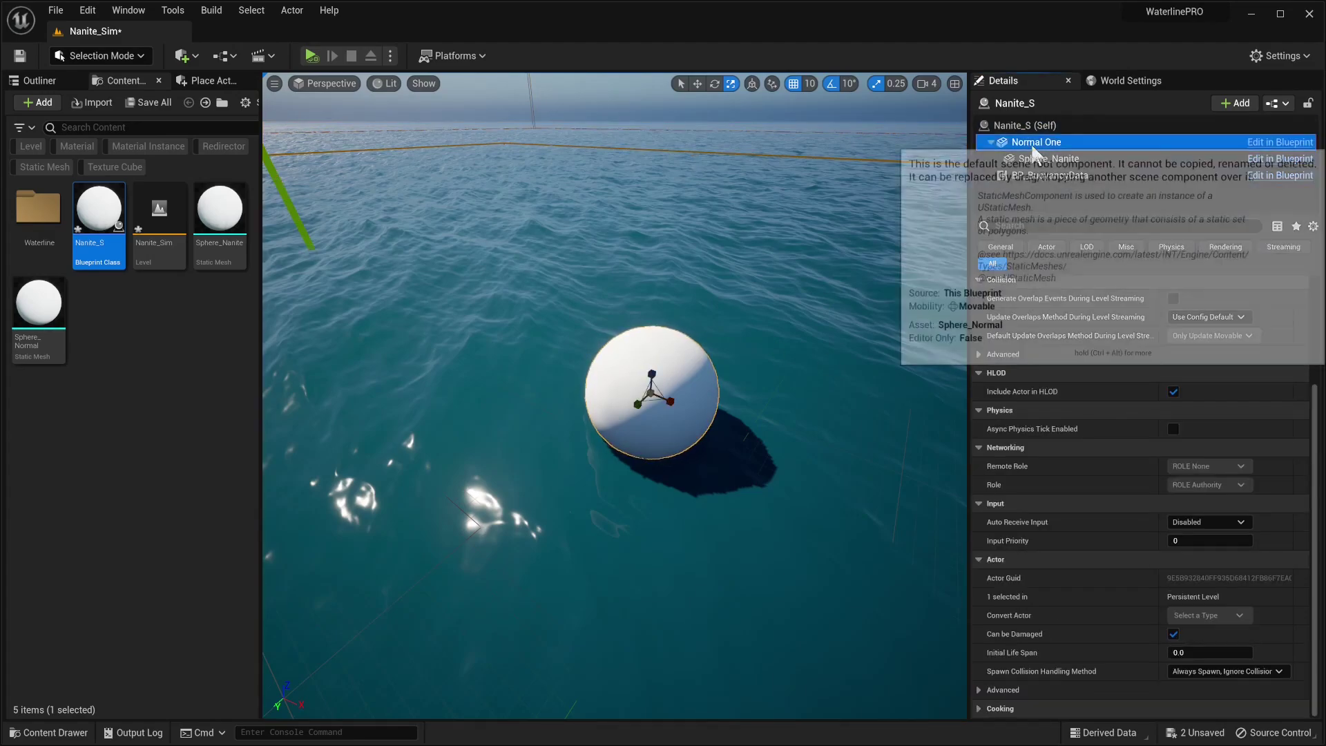
- Keep the Normal One sphere component's Collision Object Type as WorldDynamic
{"action": "left_click", "coordinate": [1037, 142]}
{"action": "scroll", "coordinate": [1102, 457], "scroll_direction": "down", "scroll_amount": 10}
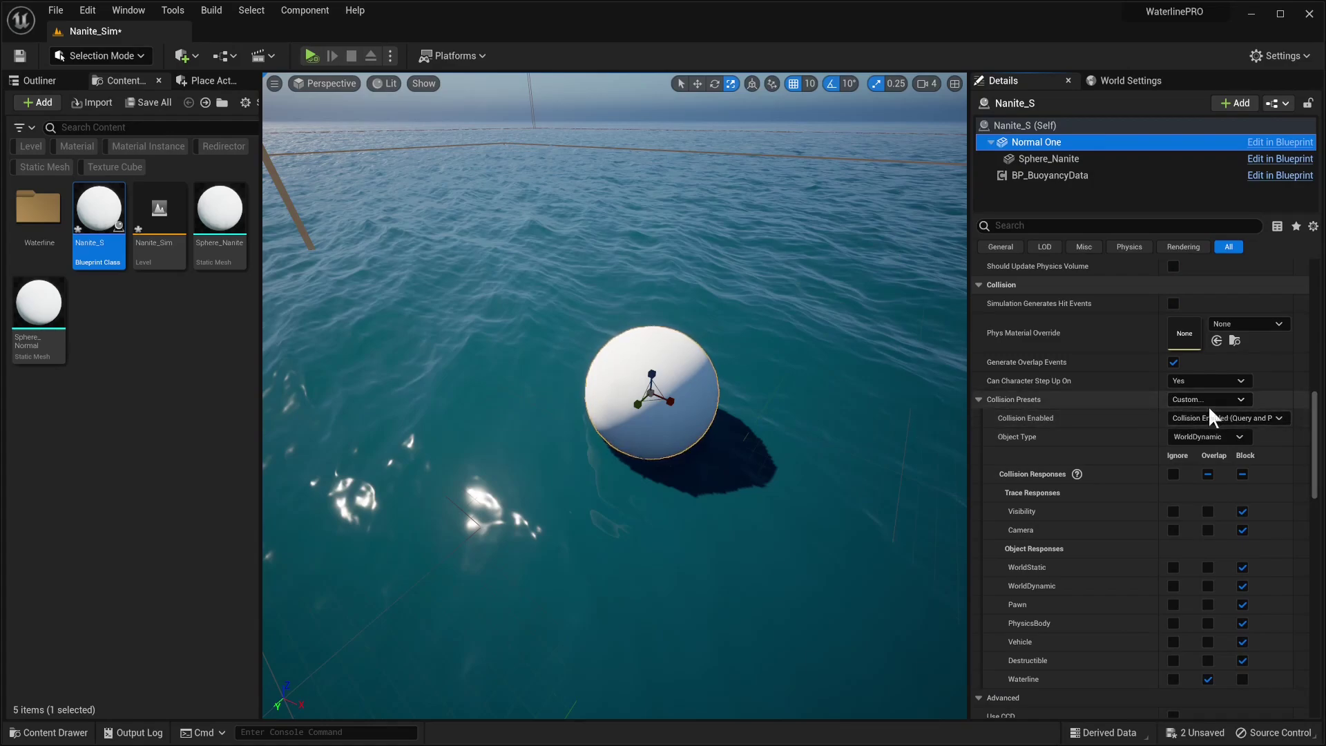
{"action": "left_click", "coordinate": [1174, 437]}
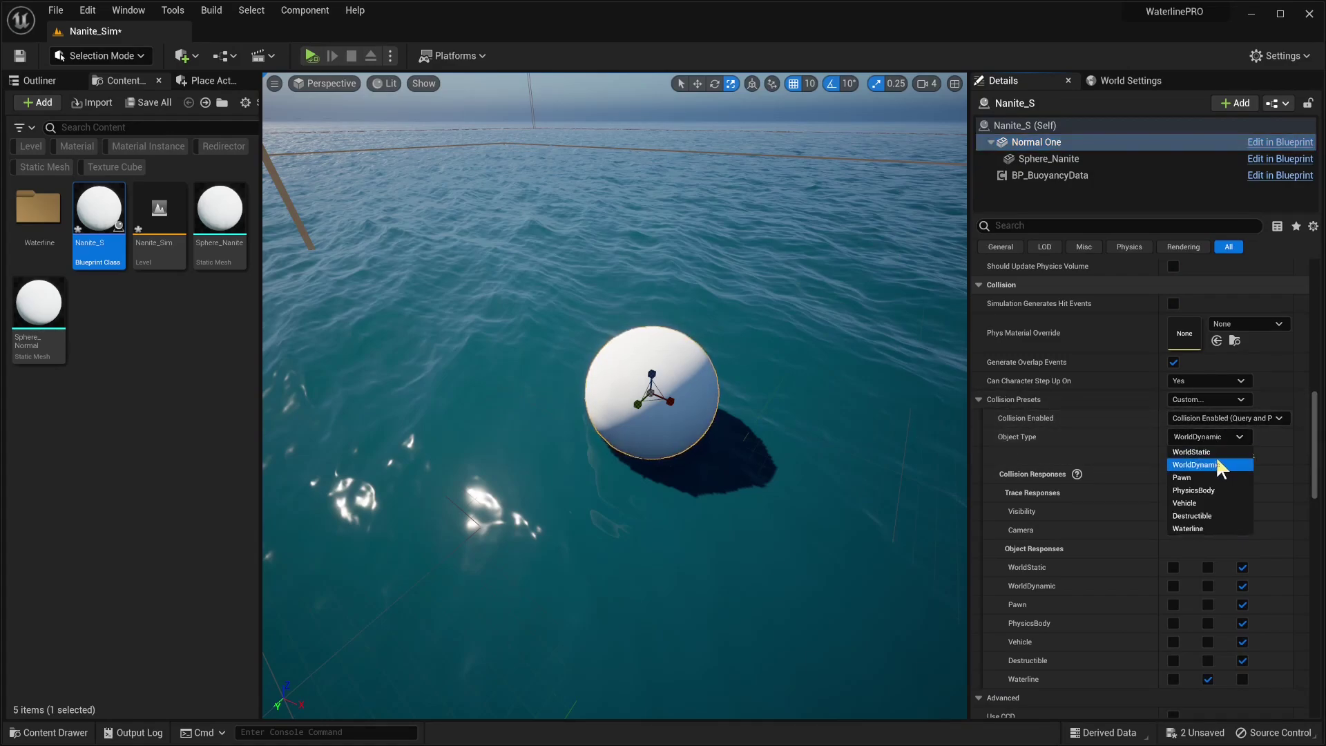
{"action": "left_click", "coordinate": [1217, 436]}
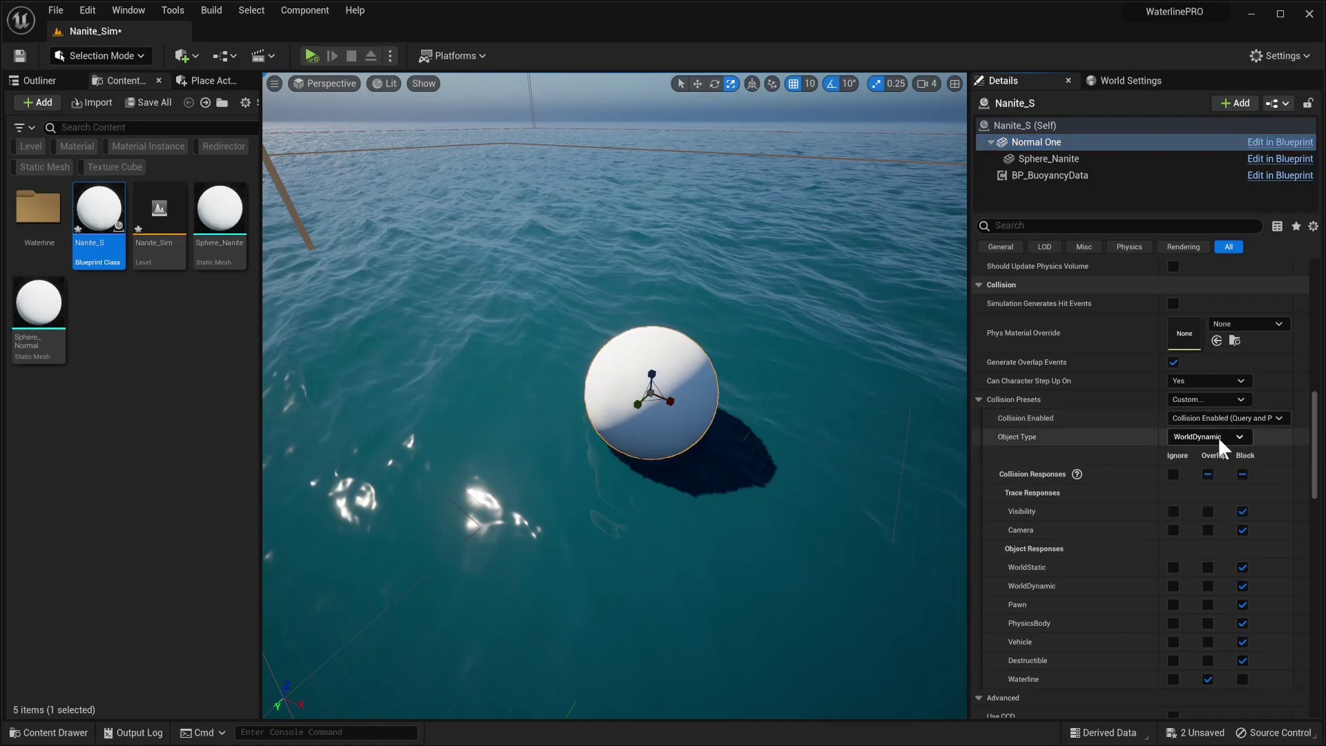
{"action": "scroll", "coordinate": [1147, 660], "scroll_direction": "down", "scroll_amount": 3}
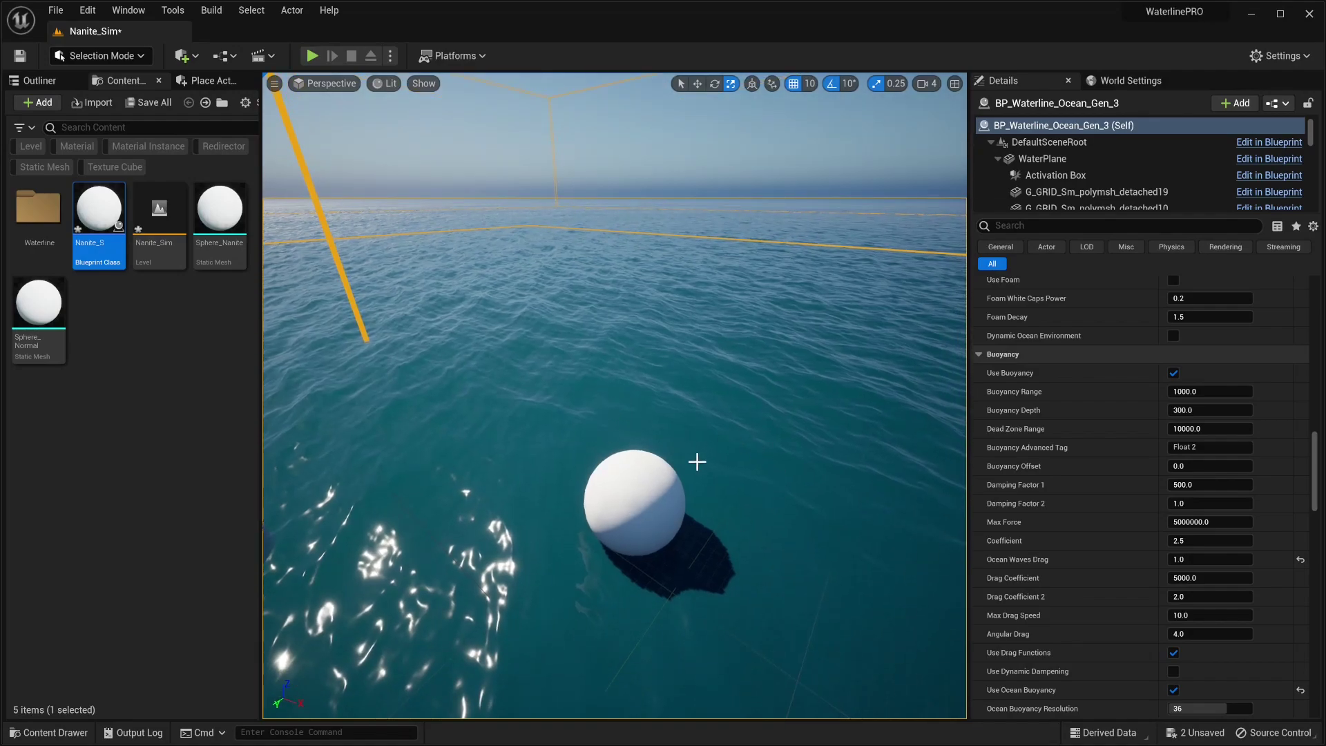
{"action": "right_click_drag", "start_coordinate": [698, 459], "coordinate": [847, 467]}
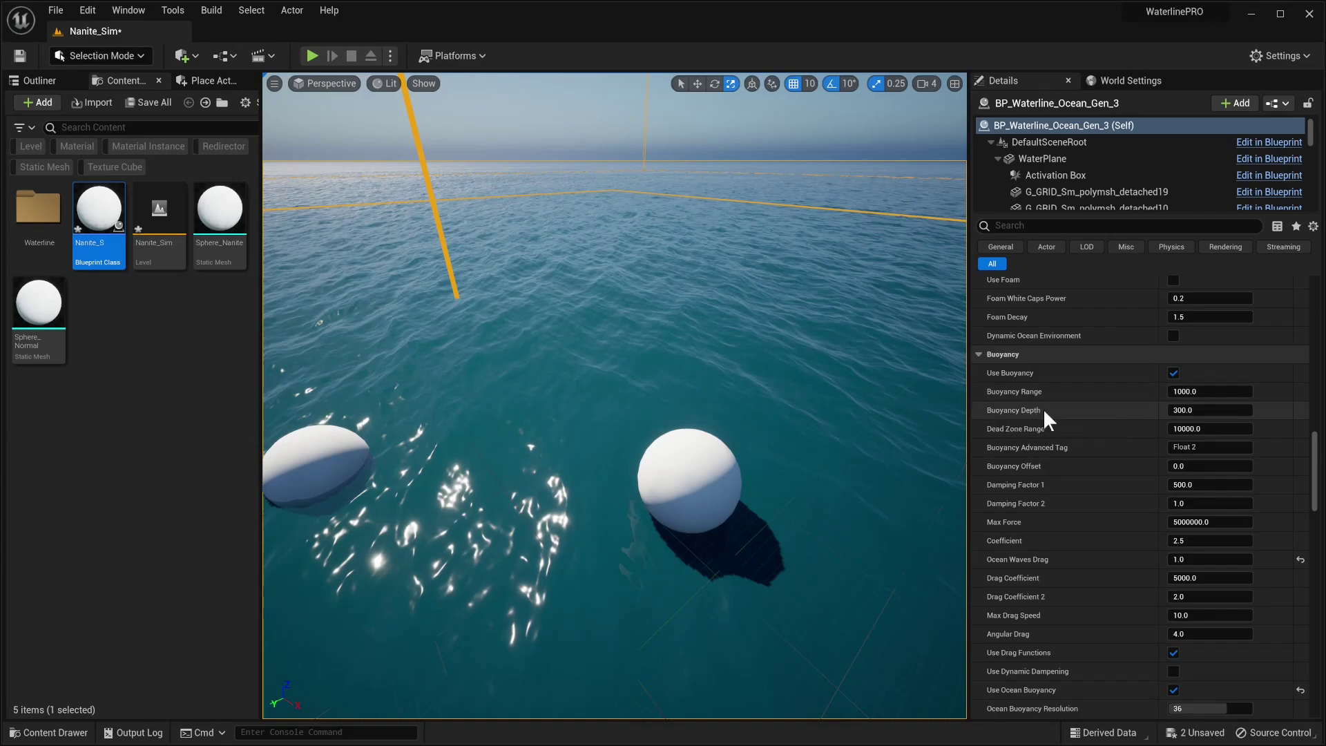
{"action": "right_click_drag", "start_coordinate": [936, 409], "coordinate": [925, 387]}
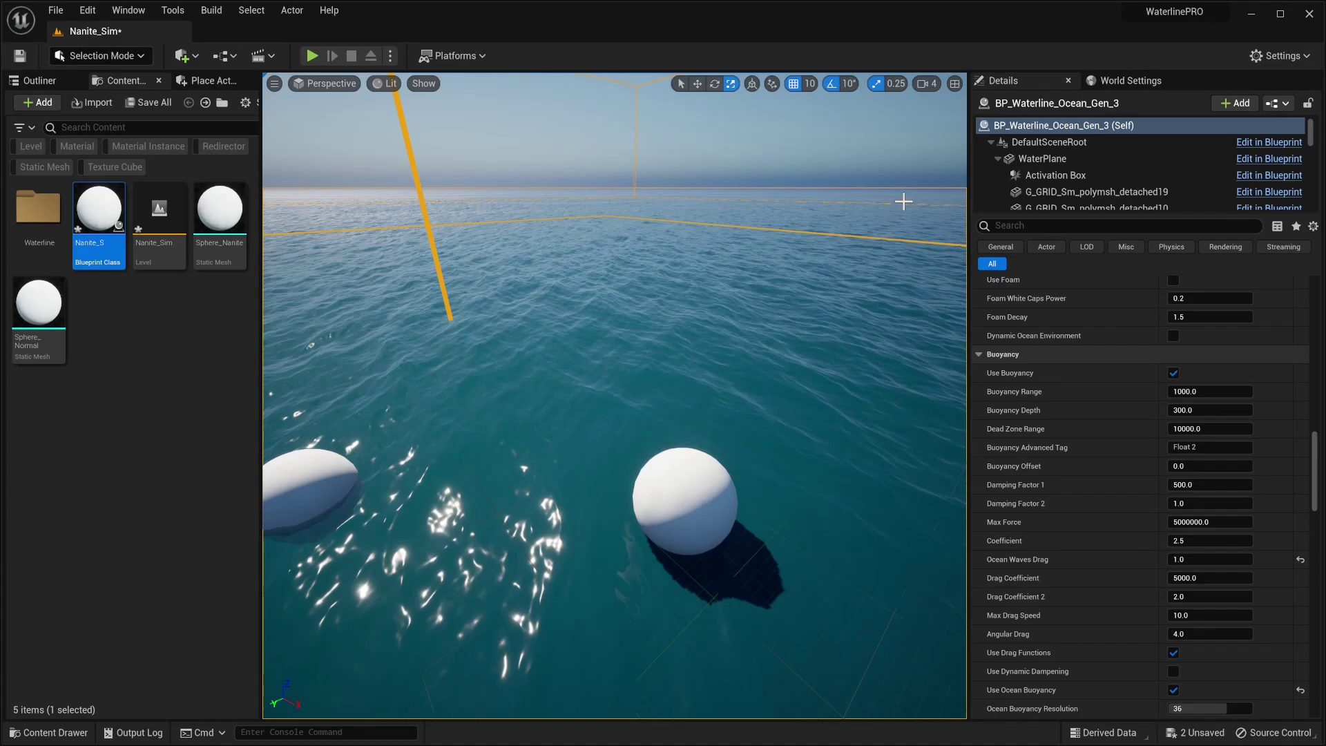
{"action": "right_click_drag", "start_coordinate": [775, 422], "coordinate": [763, 420]}
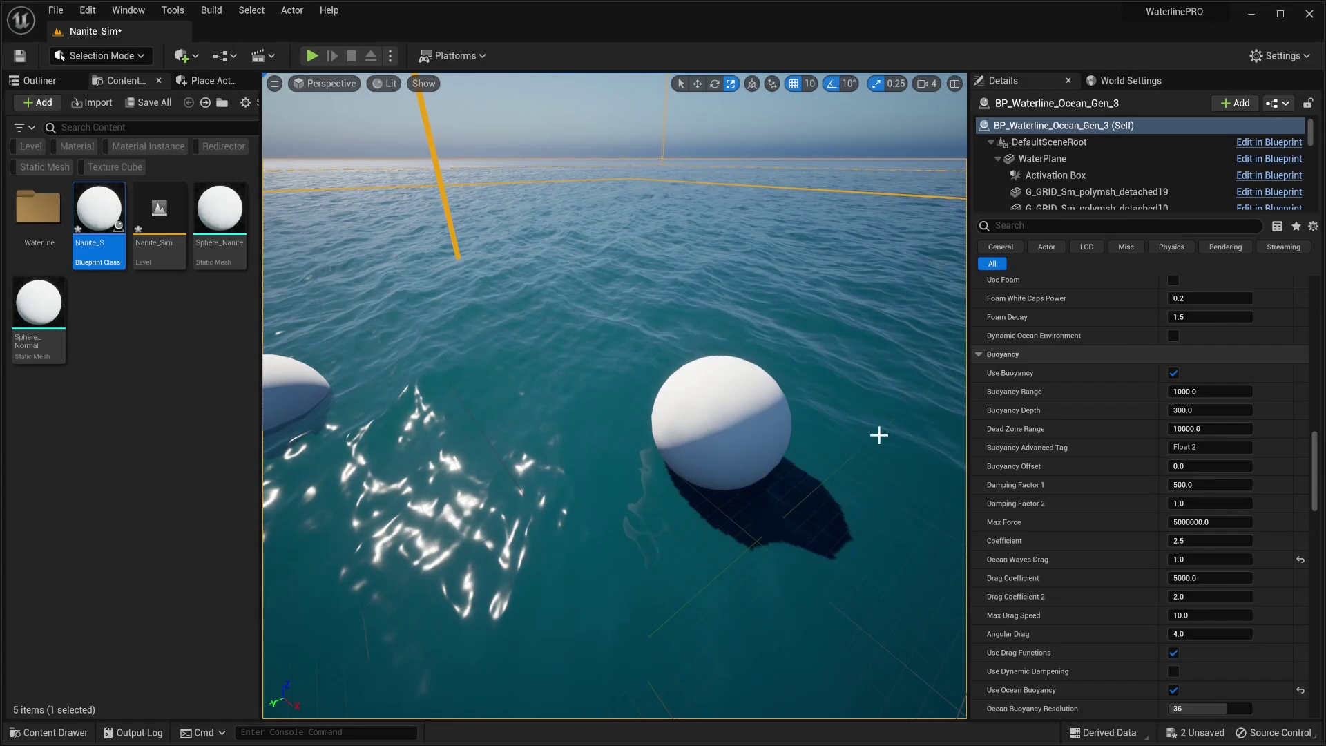
{"action": "right_click_drag", "start_coordinate": [864, 429], "coordinate": [841, 458]}
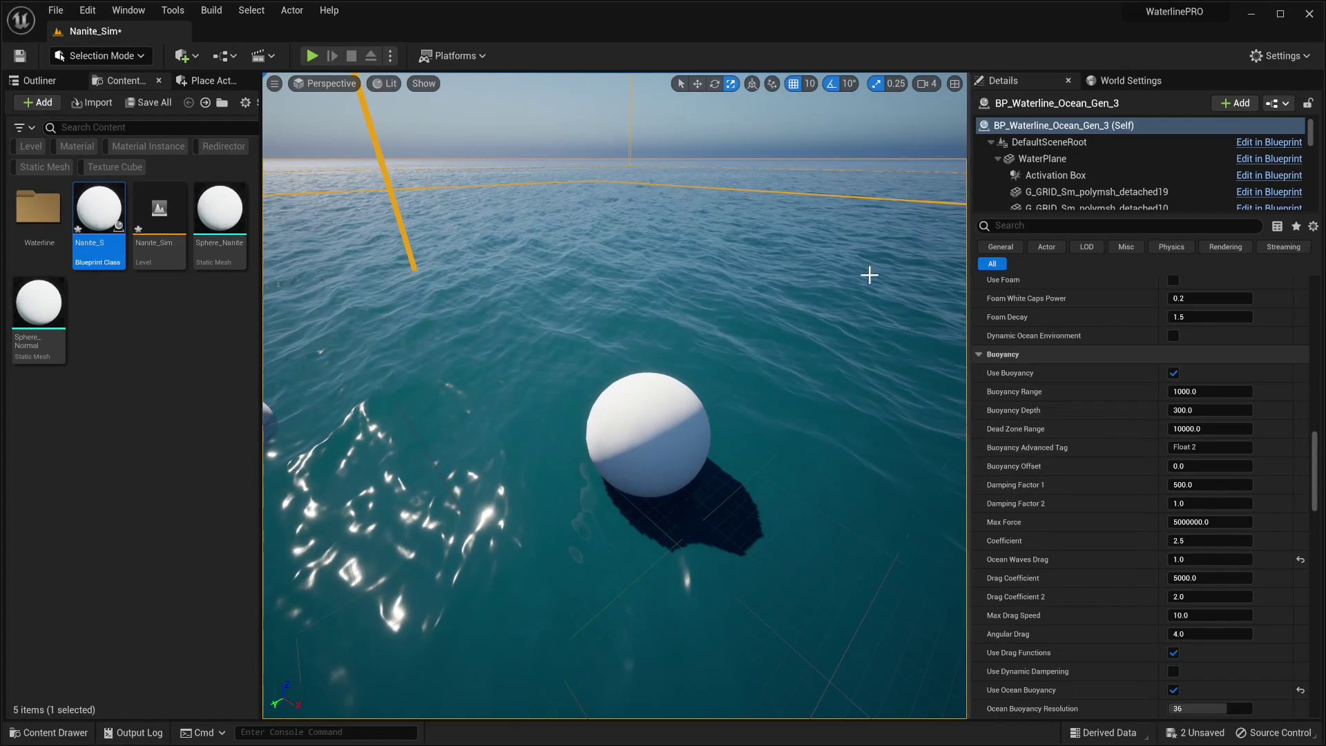
- Set the World Settings GameMode Override to GameModeBase
{"action": "left_click", "coordinate": [1132, 84]}
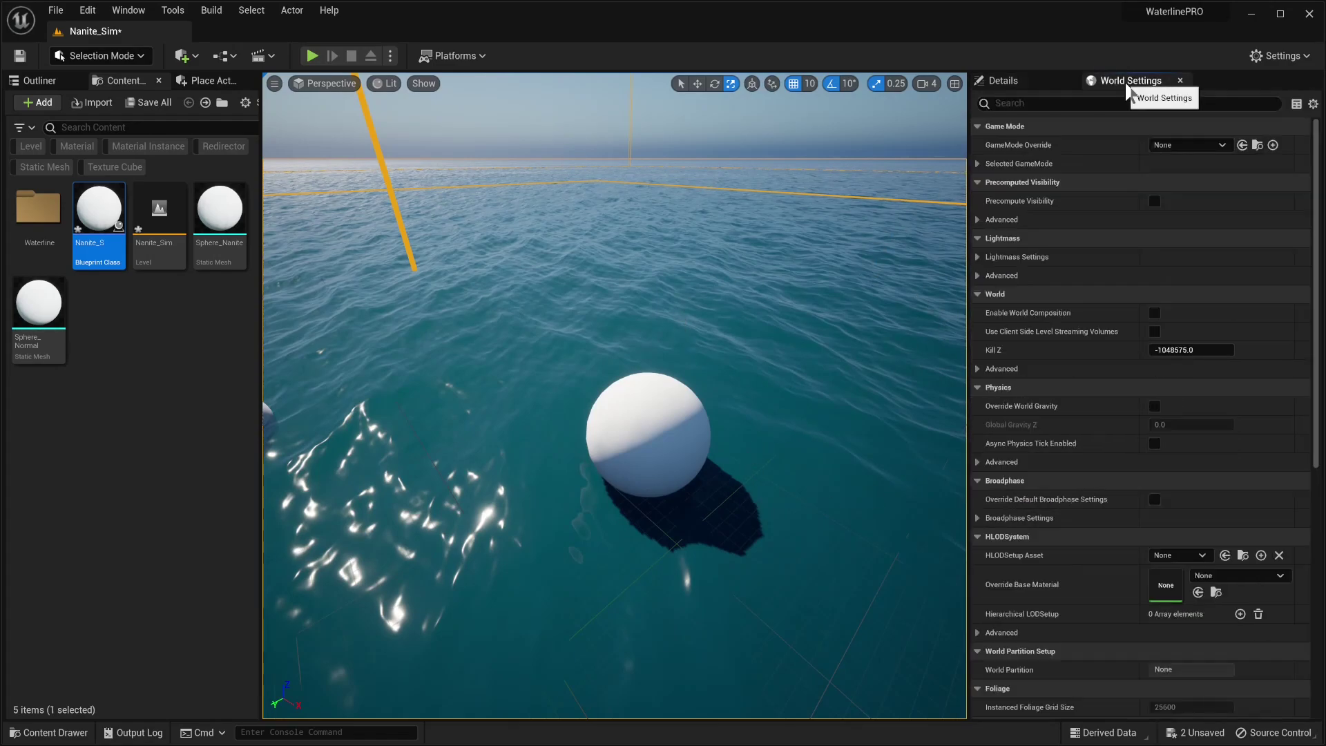
{"action": "left_click", "coordinate": [1203, 146]}
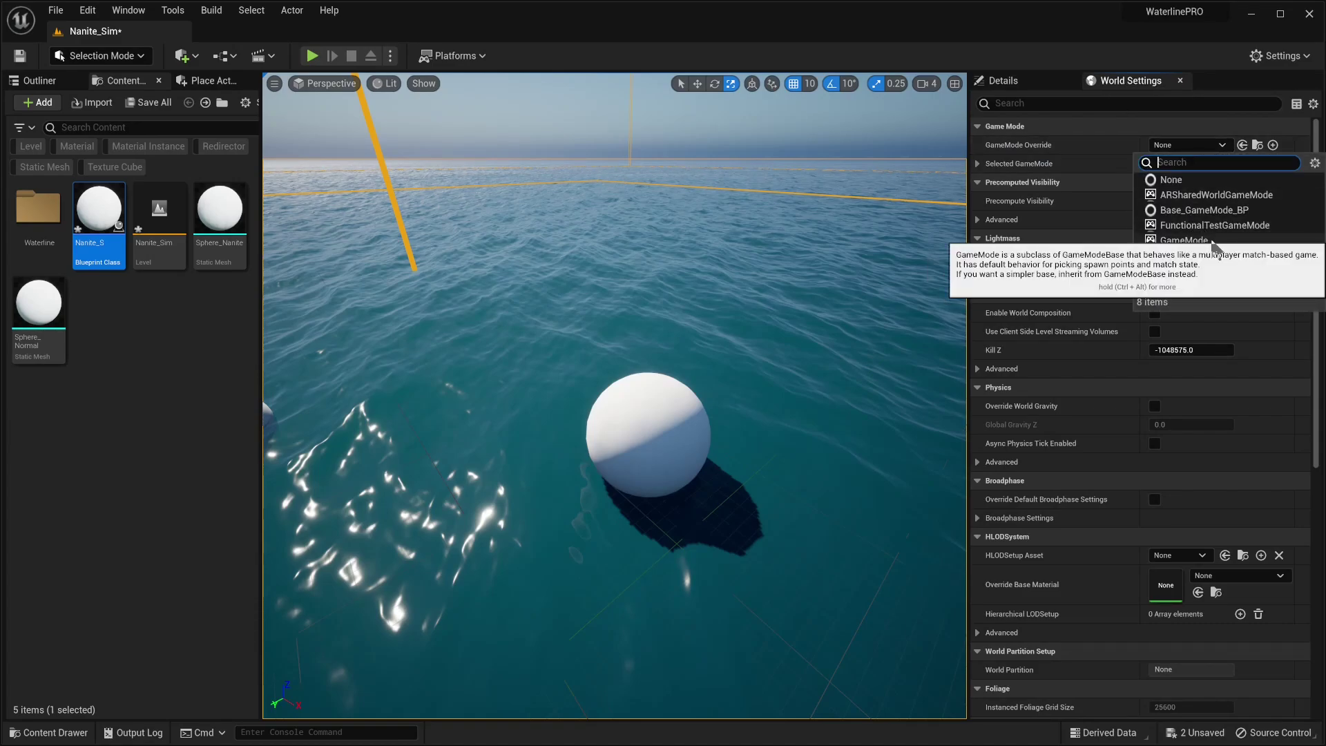
{"action": "left_click", "coordinate": [1195, 255]}
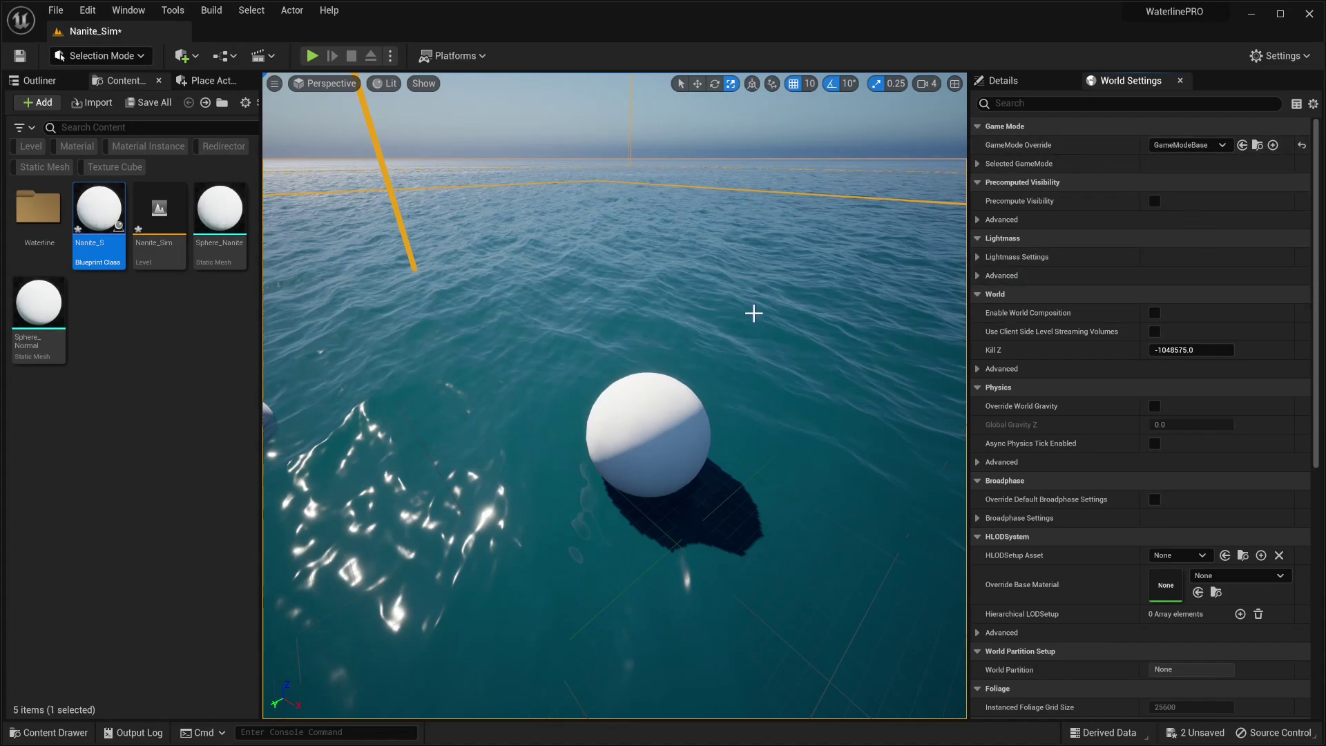
- Set the ocean's Camera Tracker to Singleplayer and scroll down to Buoyancy
{"action": "left_click", "coordinate": [1005, 80]}
{"action": "scroll", "coordinate": [1143, 352], "scroll_direction": "down", "scroll_amount": 10}
{"action": "scroll", "coordinate": [1143, 352], "scroll_direction": "up", "scroll_amount": 15}
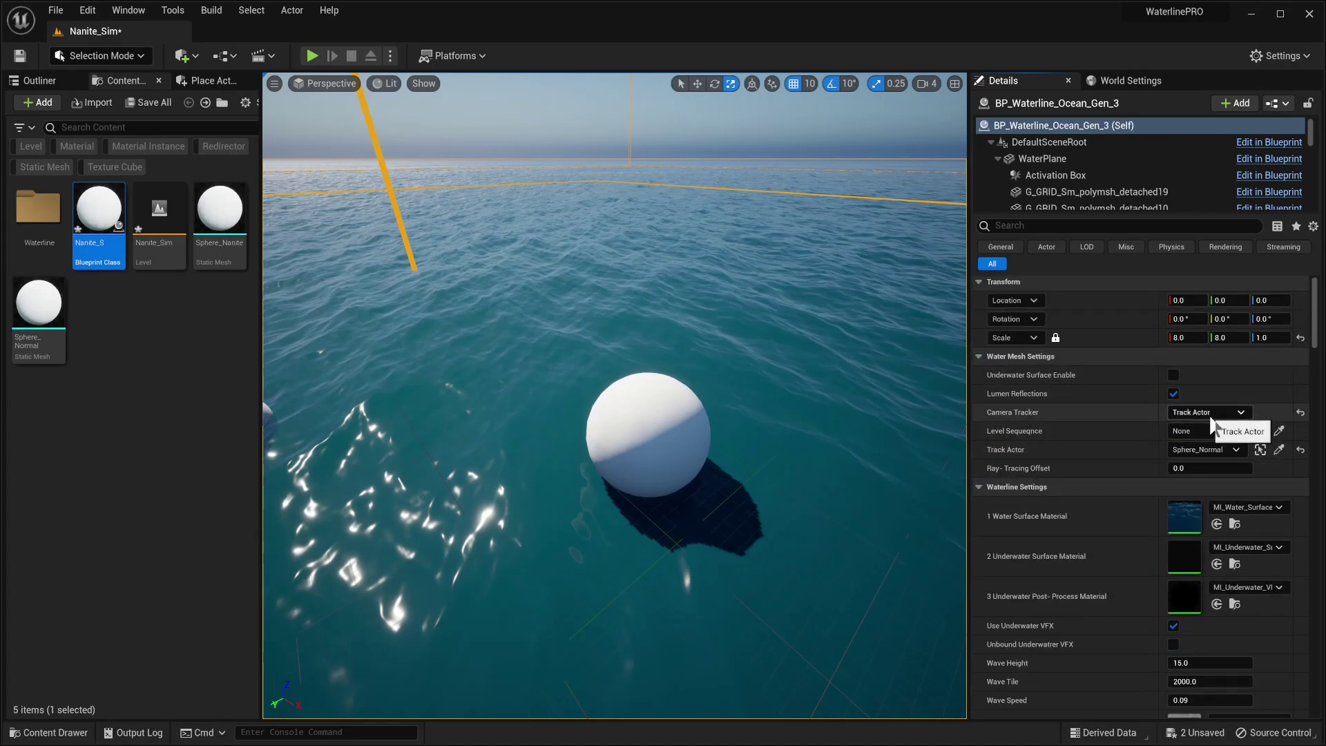
{"action": "left_click", "coordinate": [1203, 413]}
{"action": "left_click", "coordinate": [1203, 438]}
{"action": "scroll", "coordinate": [1168, 539], "scroll_direction": "down", "scroll_amount": 15}
{"action": "scroll", "coordinate": [1158, 497], "scroll_direction": "down", "scroll_amount": 3}
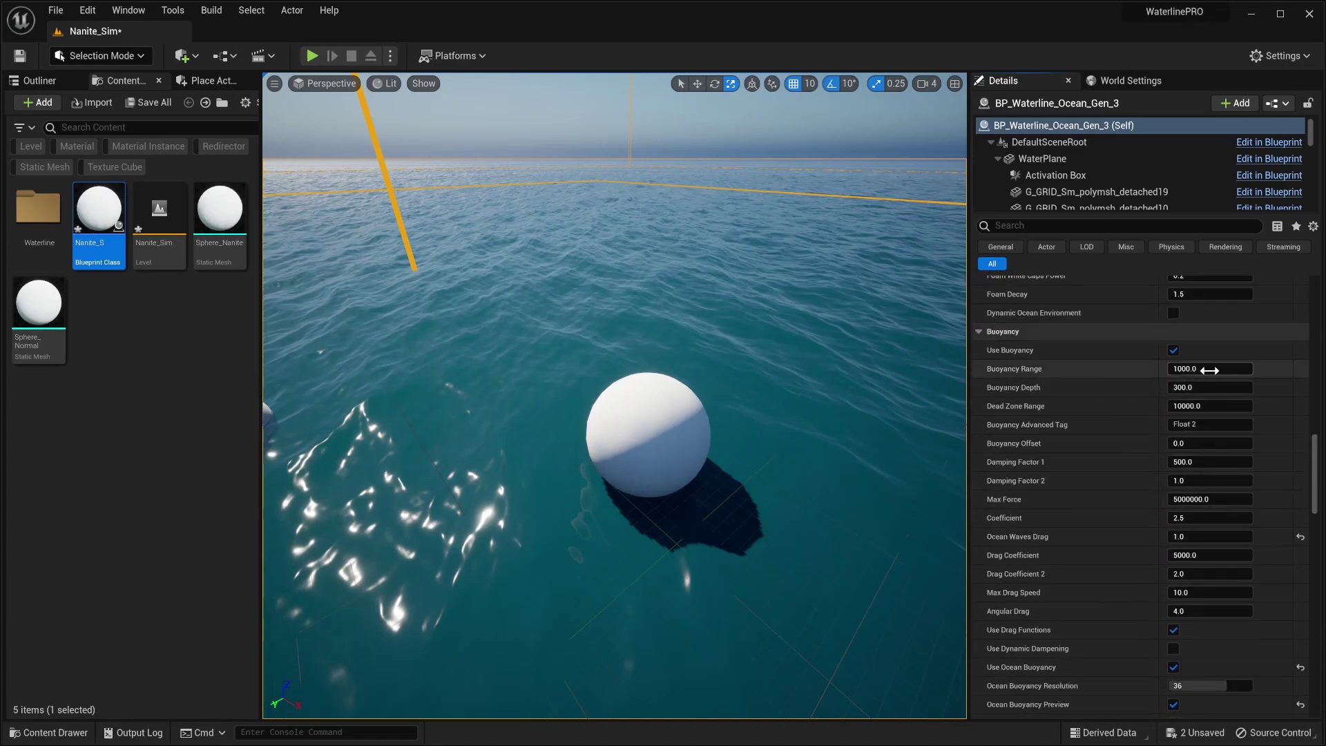
- Set the ocean's Buoyancy Range to 100, then lower it to 50
{"action": "left_click", "coordinate": [1215, 370]}
{"action": "type", "text": "100"}
{"action": "key", "text": "Return"}
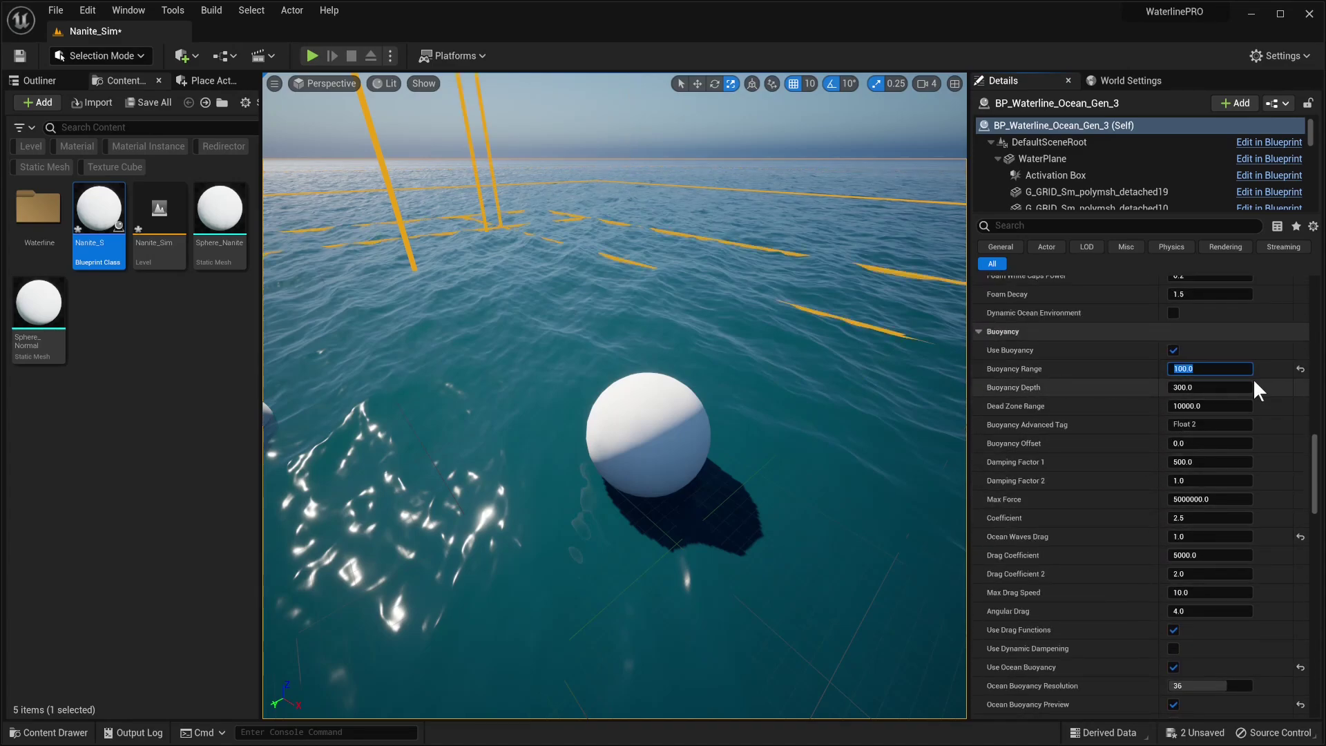
{"action": "type", "text": "50"}
{"action": "key", "text": "Return"}
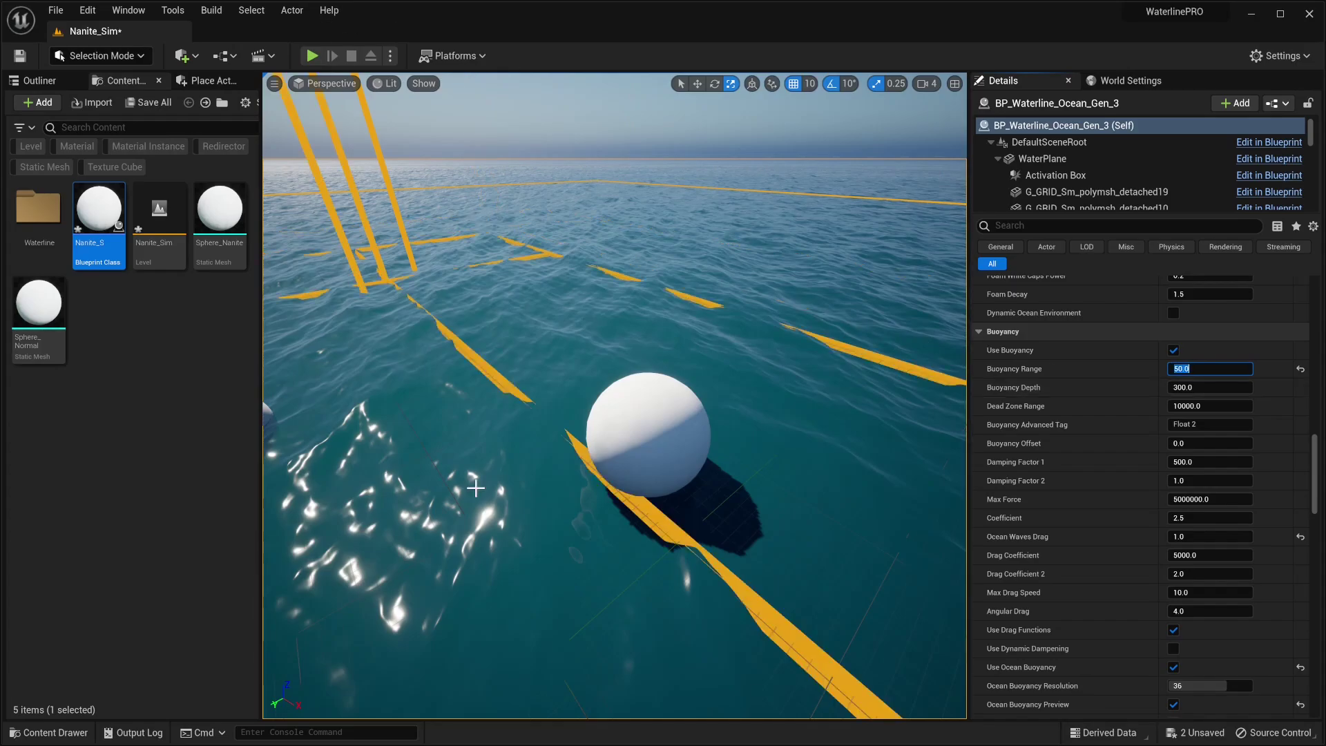
- Fly the camera to the white buoys and play-test to confirm the spheres still float
{"action": "right_click_drag", "start_coordinate": [509, 521], "coordinate": [484, 504]}
{"action": "right_click_drag", "start_coordinate": [592, 469], "coordinate": [592, 470]}
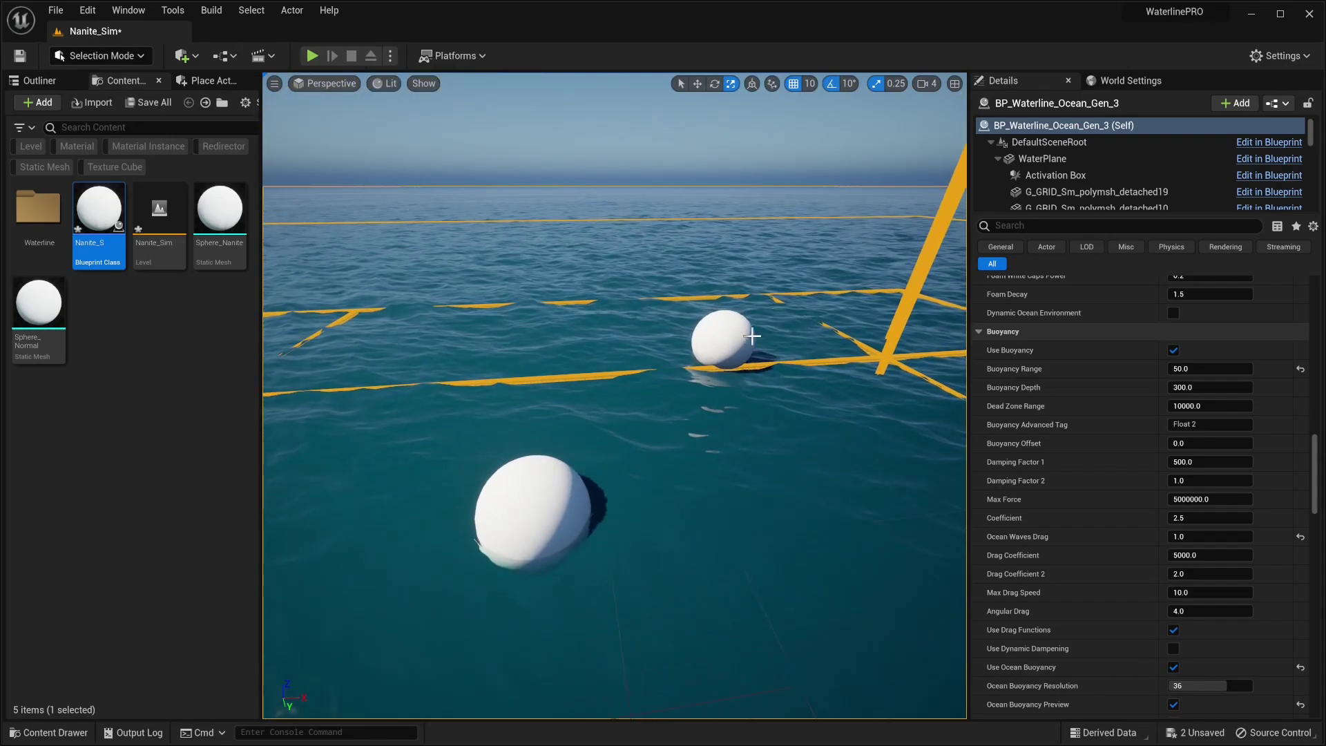
{"action": "right_click_drag", "start_coordinate": [708, 368], "coordinate": [721, 375]}
{"action": "left_click", "coordinate": [313, 54]}
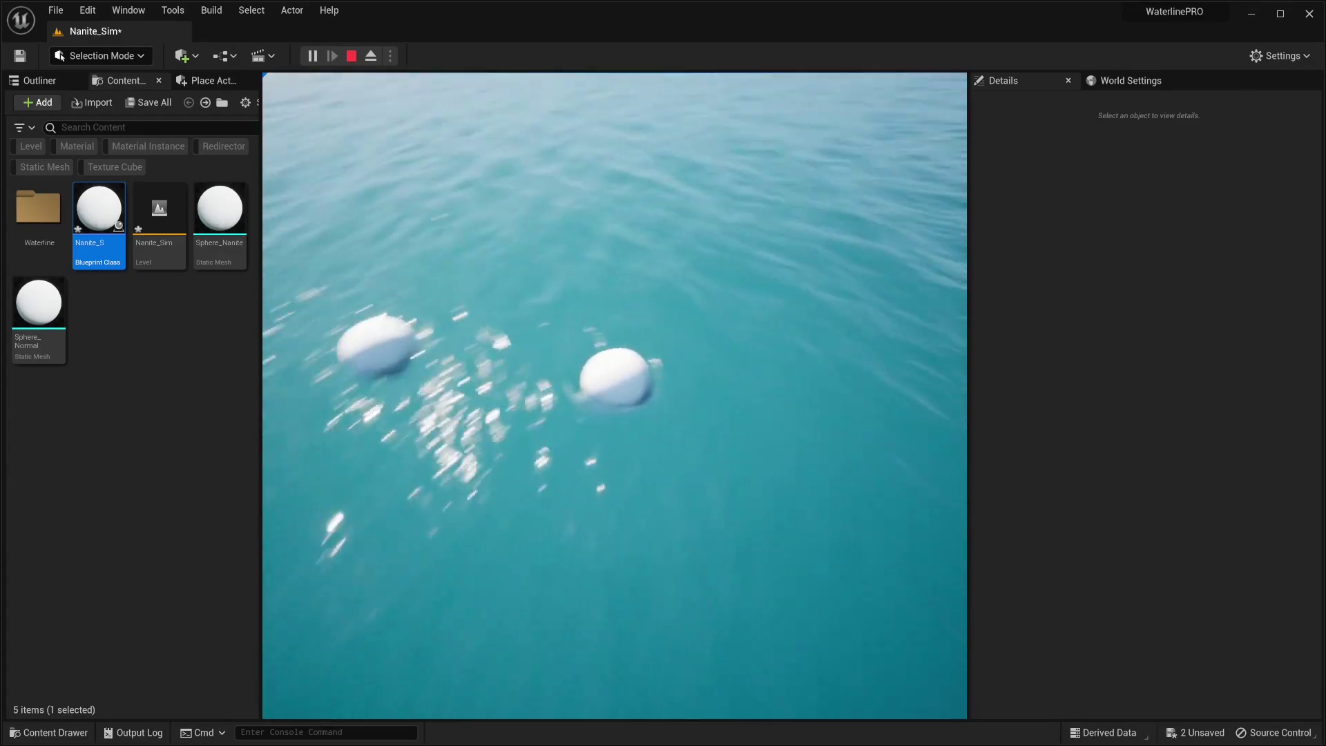
{"action": "key", "text": "Escape"}
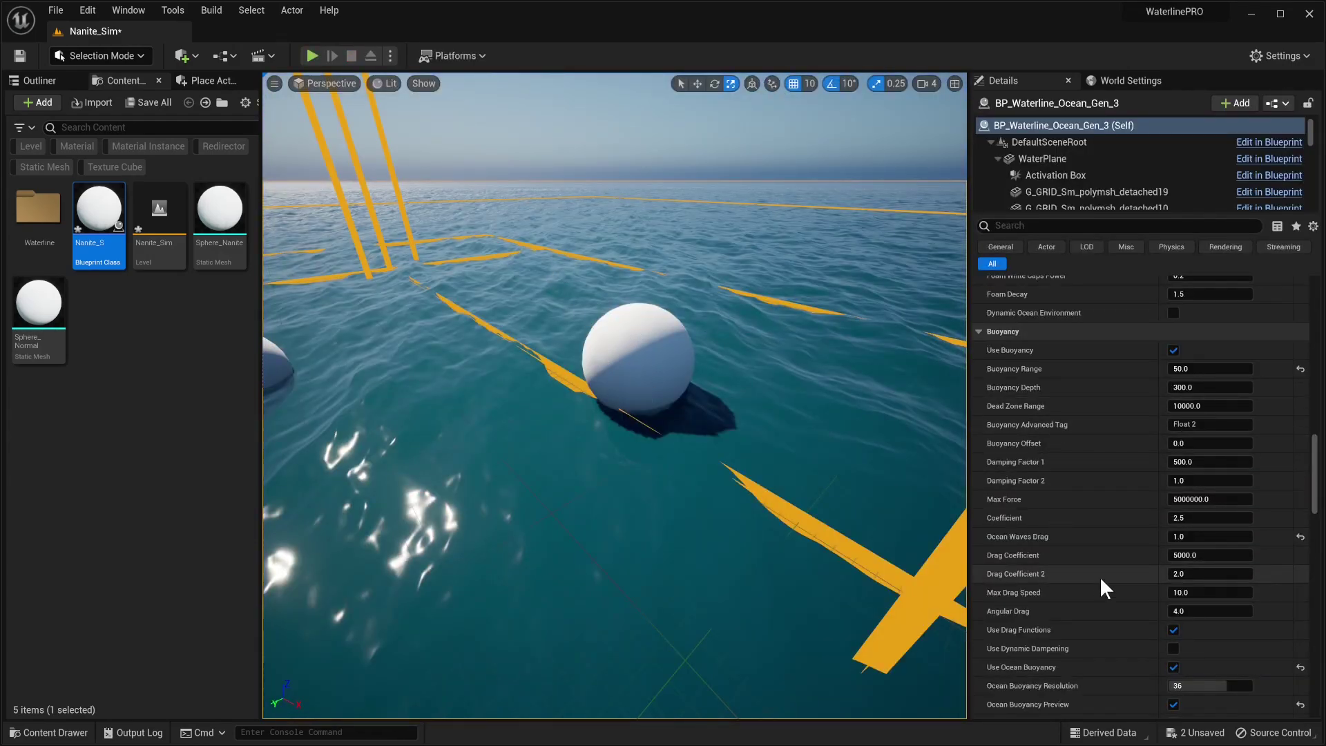
{"action": "scroll", "coordinate": [1100, 576], "scroll_direction": "down", "scroll_amount": 10}
{"action": "scroll", "coordinate": [1095, 509], "scroll_direction": "down", "scroll_amount": 10}
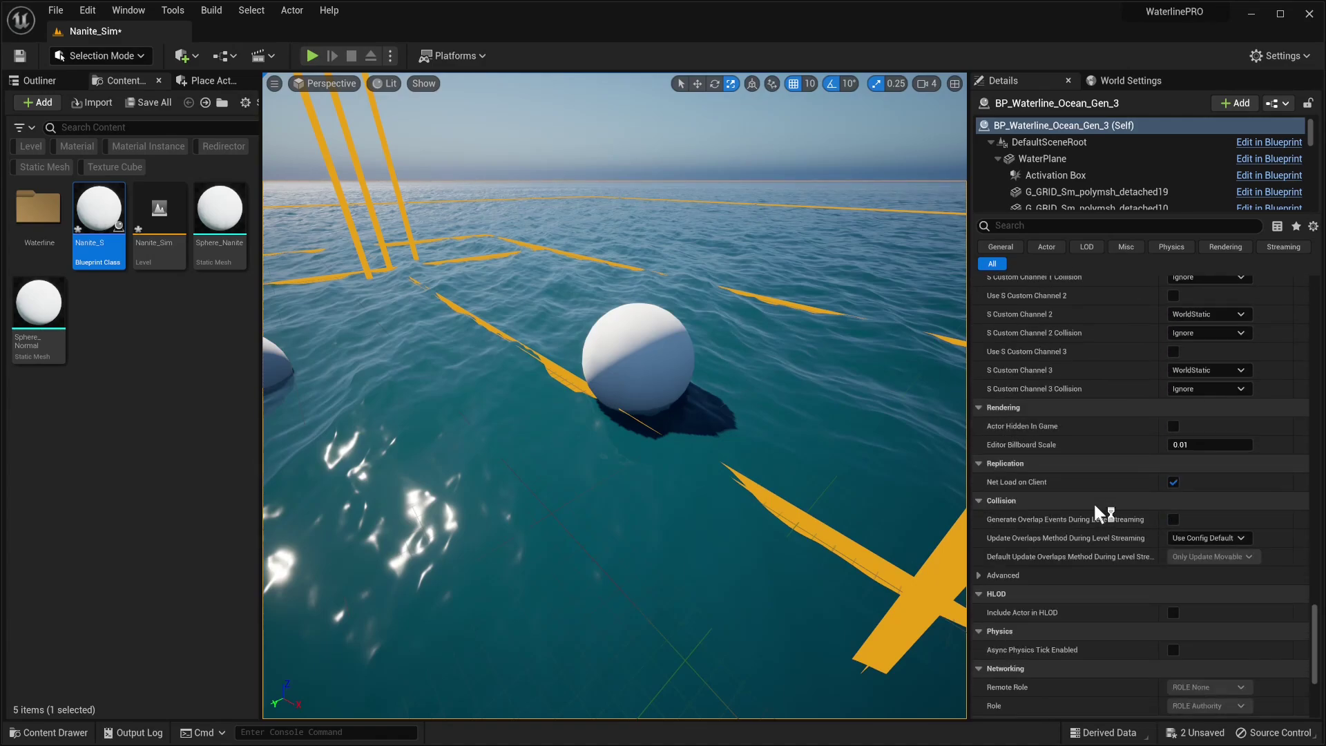
{"action": "scroll", "coordinate": [1096, 505], "scroll_direction": "up", "scroll_amount": 6}
- Confirm the ocean's Buoyancy Advanced Tag reads Float 2
{"action": "scroll", "coordinate": [1096, 506], "scroll_direction": "up", "scroll_amount": 8}
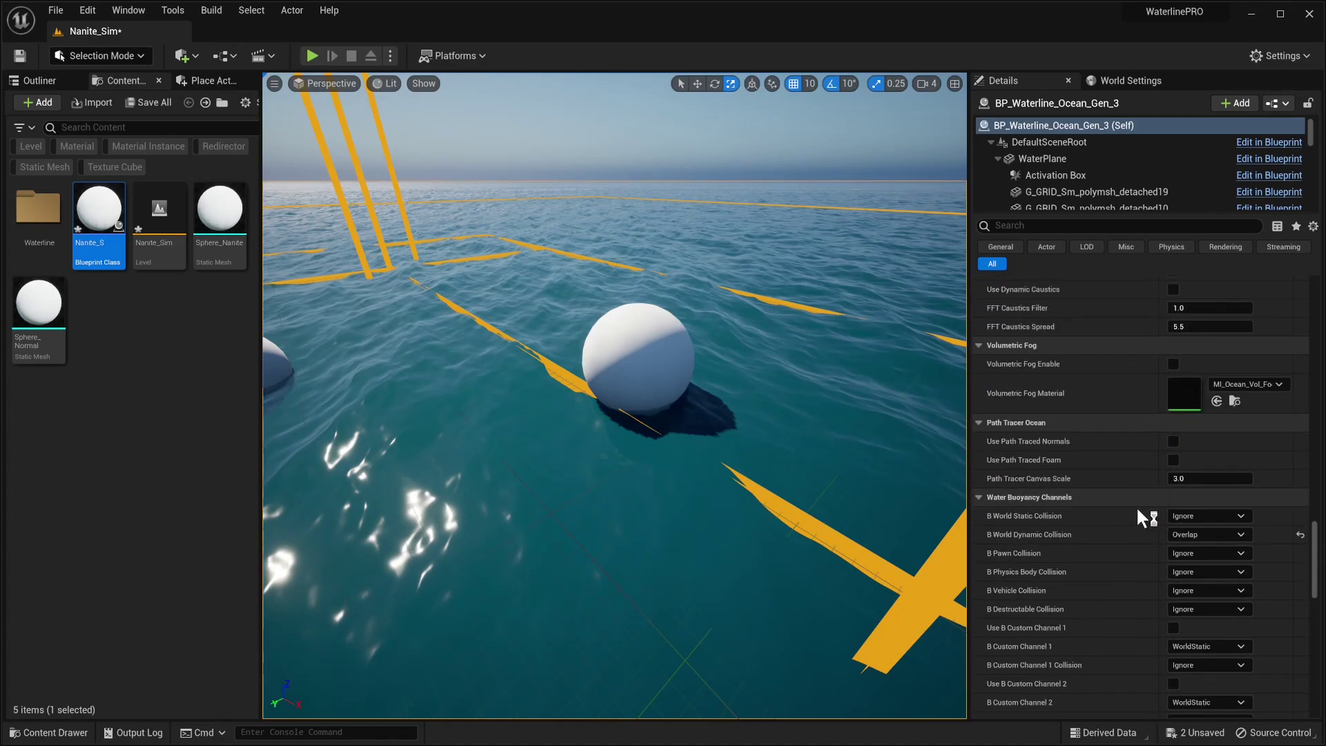
{"action": "scroll", "coordinate": [1125, 515], "scroll_direction": "up", "scroll_amount": 7}
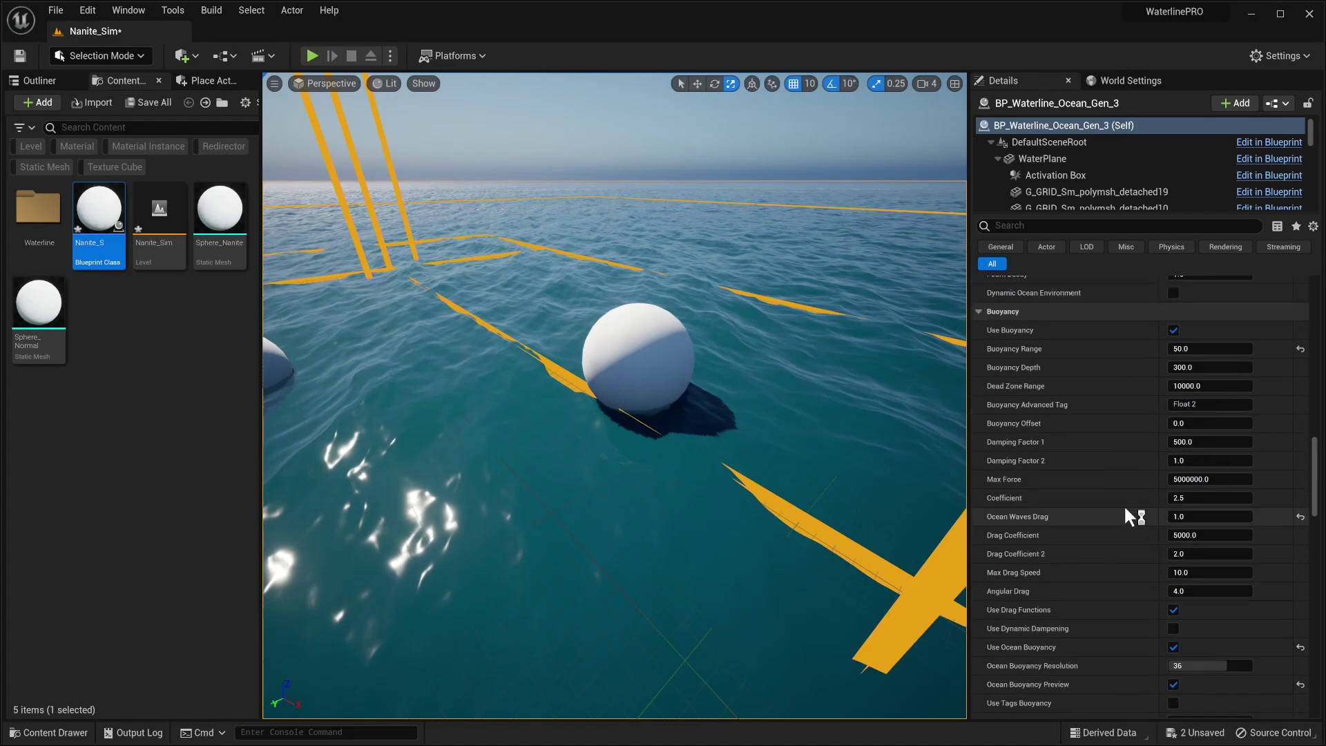
{"action": "left_click", "coordinate": [1226, 421]}
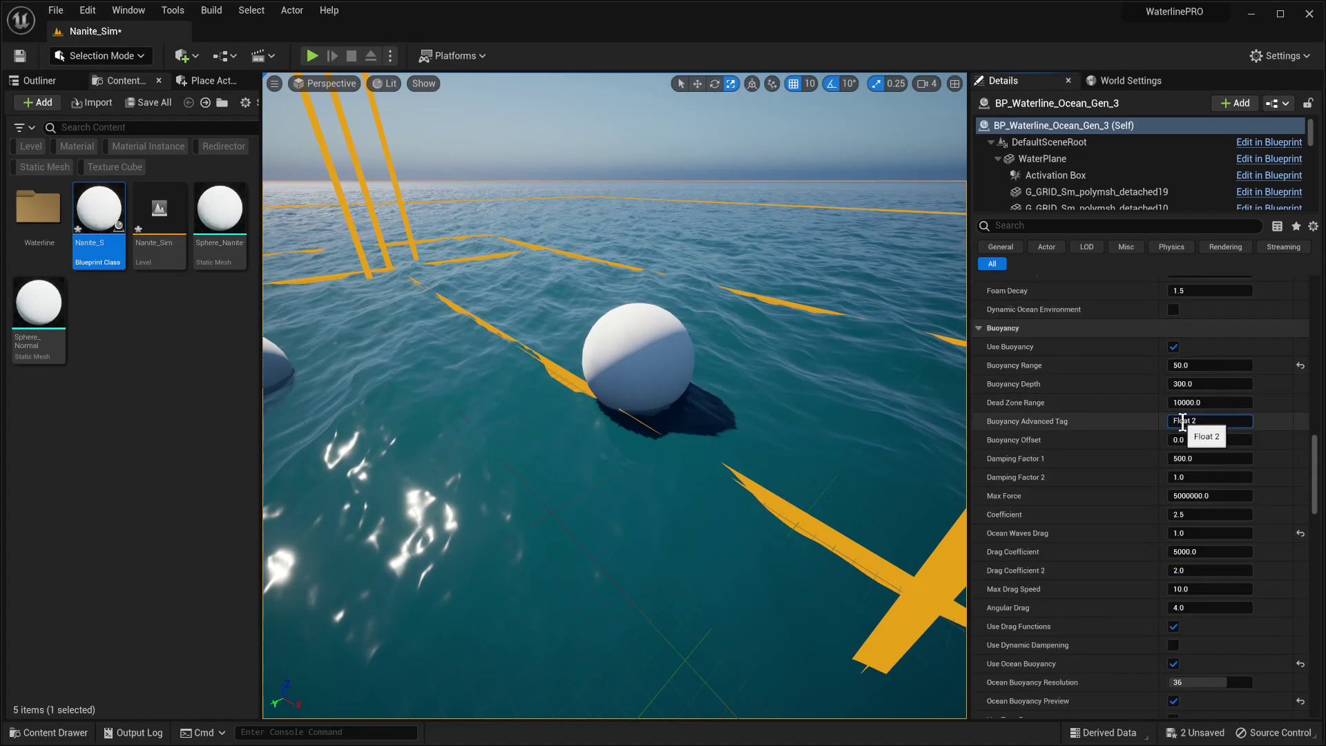
{"action": "key", "text": "Return"}
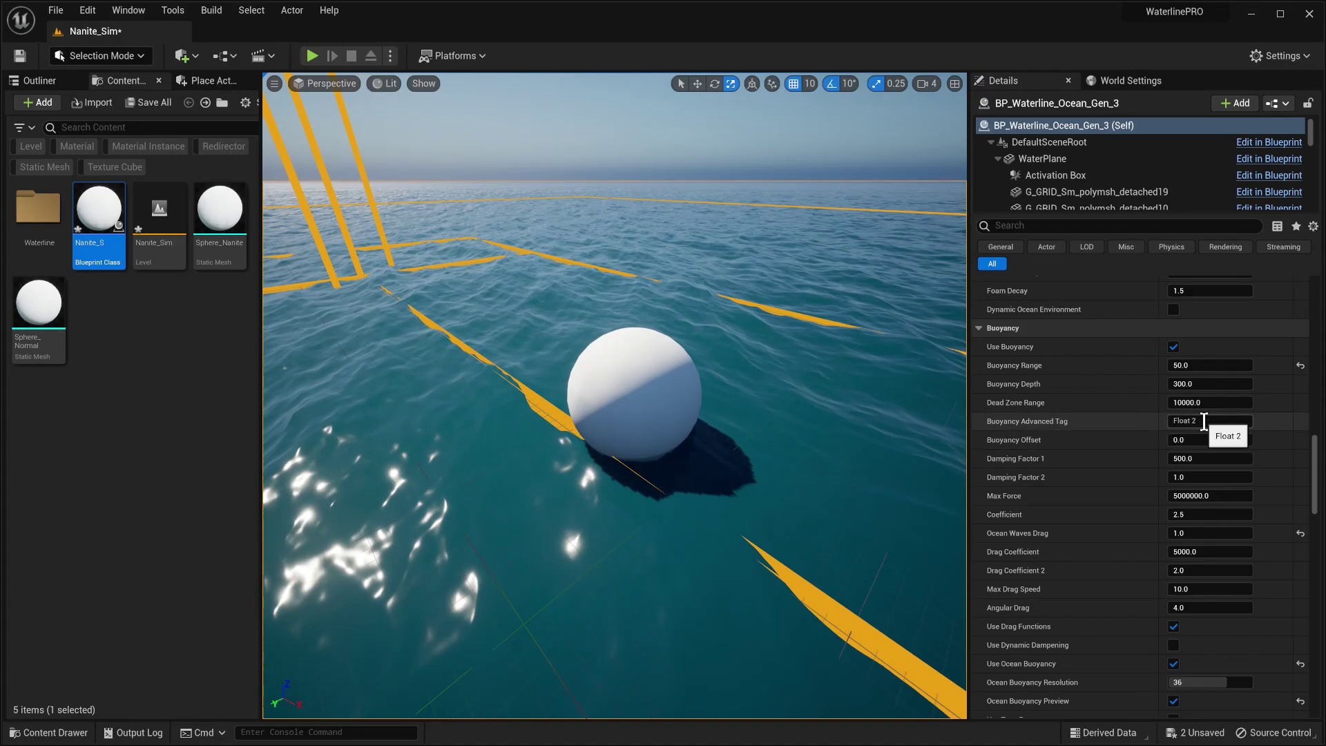
- Add a 'Float 2' Component Tag to Nanite_S's Normal One component and start a play test
{"action": "left_click", "coordinate": [615, 382]}
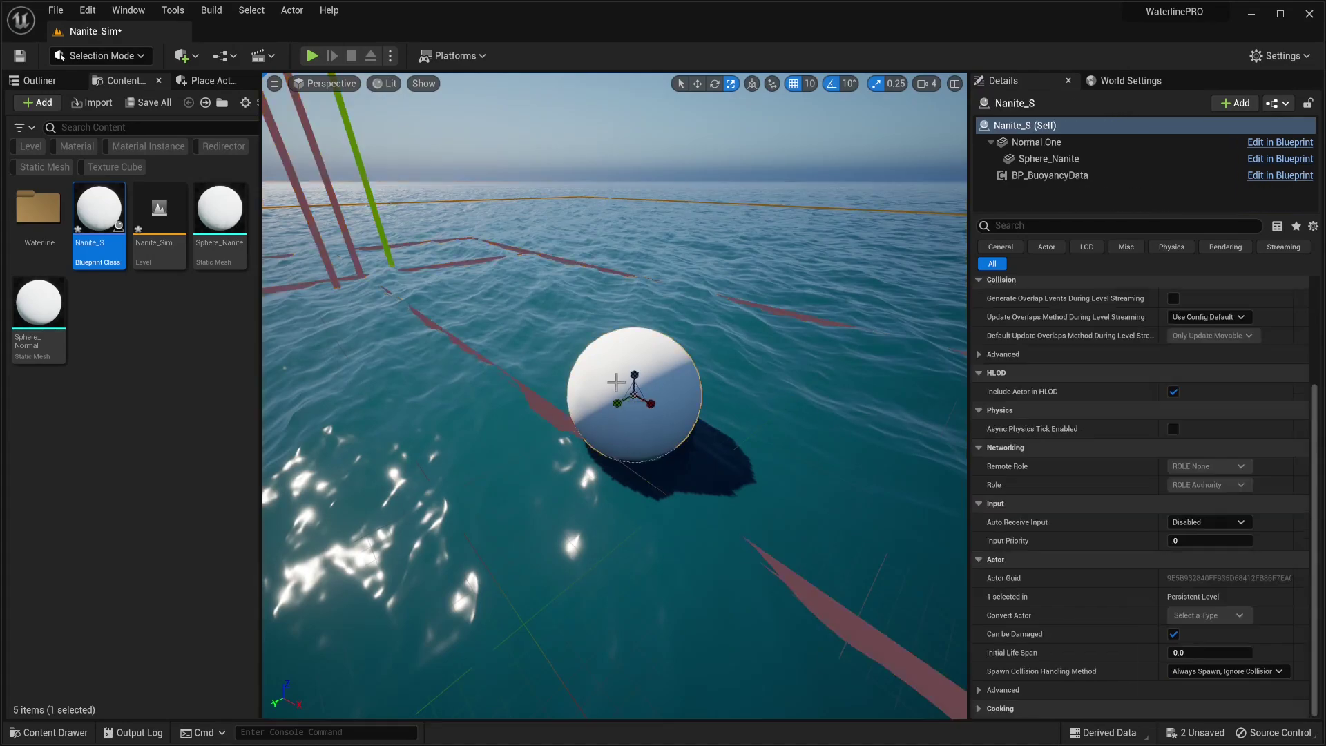
{"action": "left_click", "coordinate": [1016, 145]}
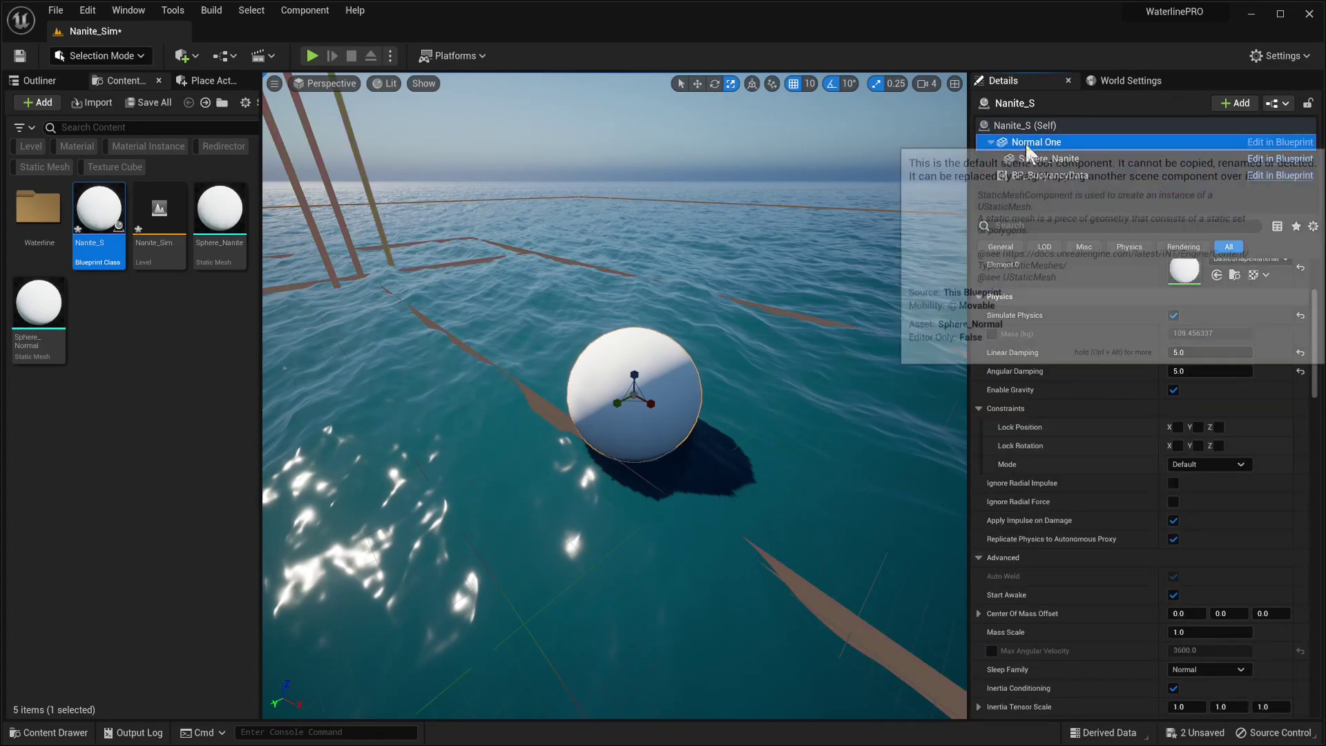
{"action": "left_click", "coordinate": [1065, 226]}
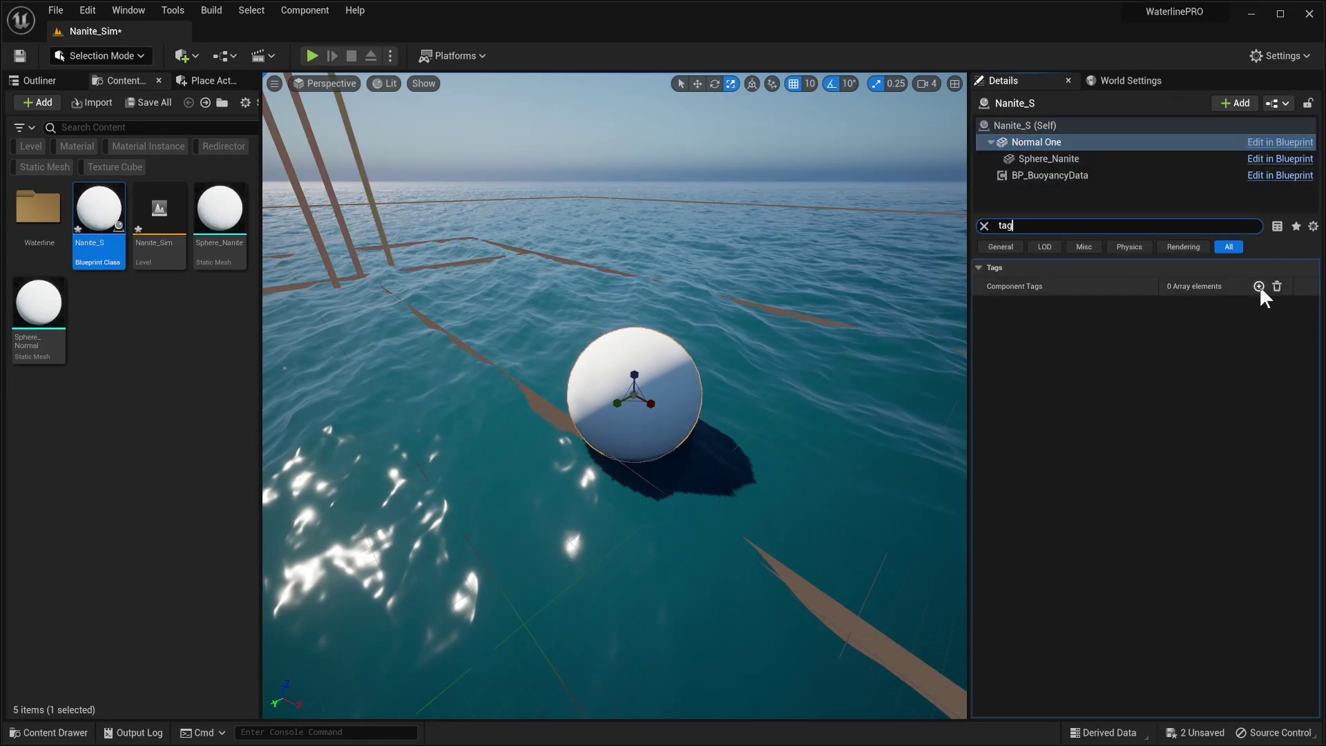
{"action": "left_click", "coordinate": [1259, 286]}
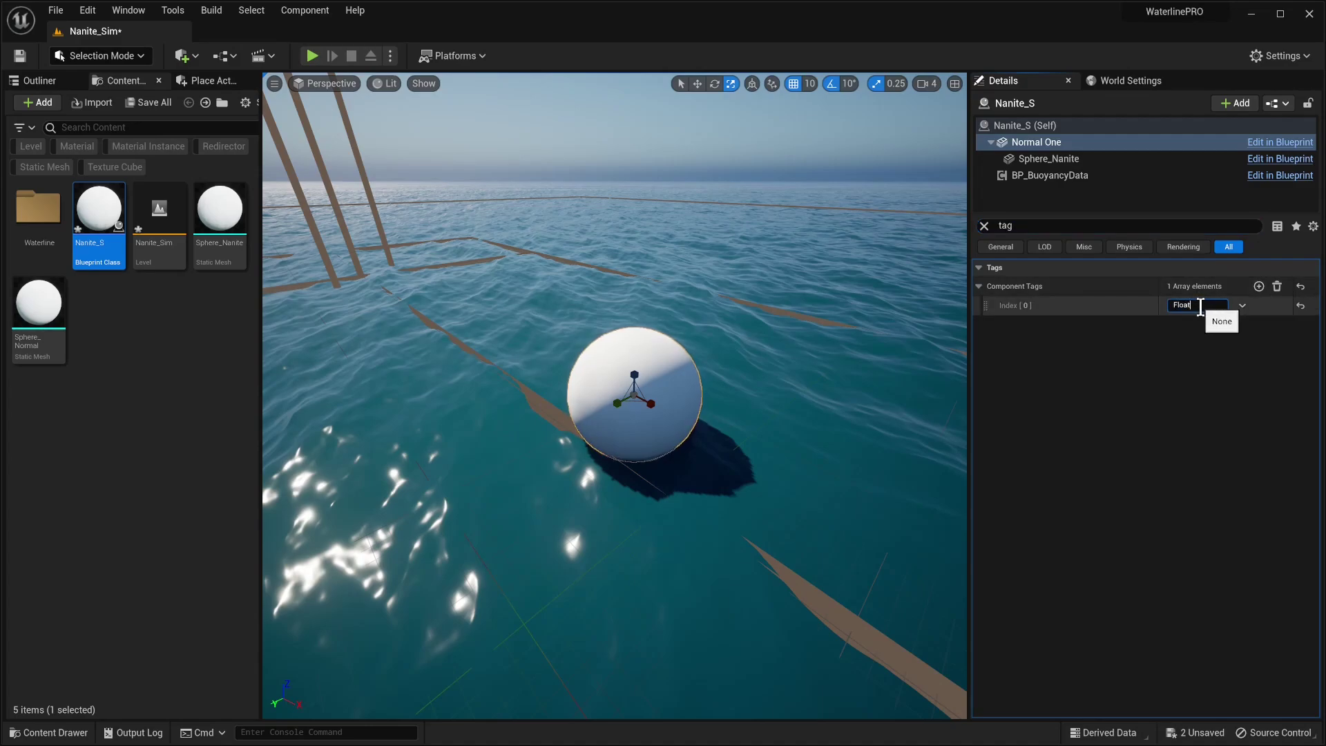
{"action": "key", "text": "Return"}
{"action": "right_click_drag", "start_coordinate": [662, 259], "coordinate": [673, 266]}
{"action": "left_click", "coordinate": [313, 56]}
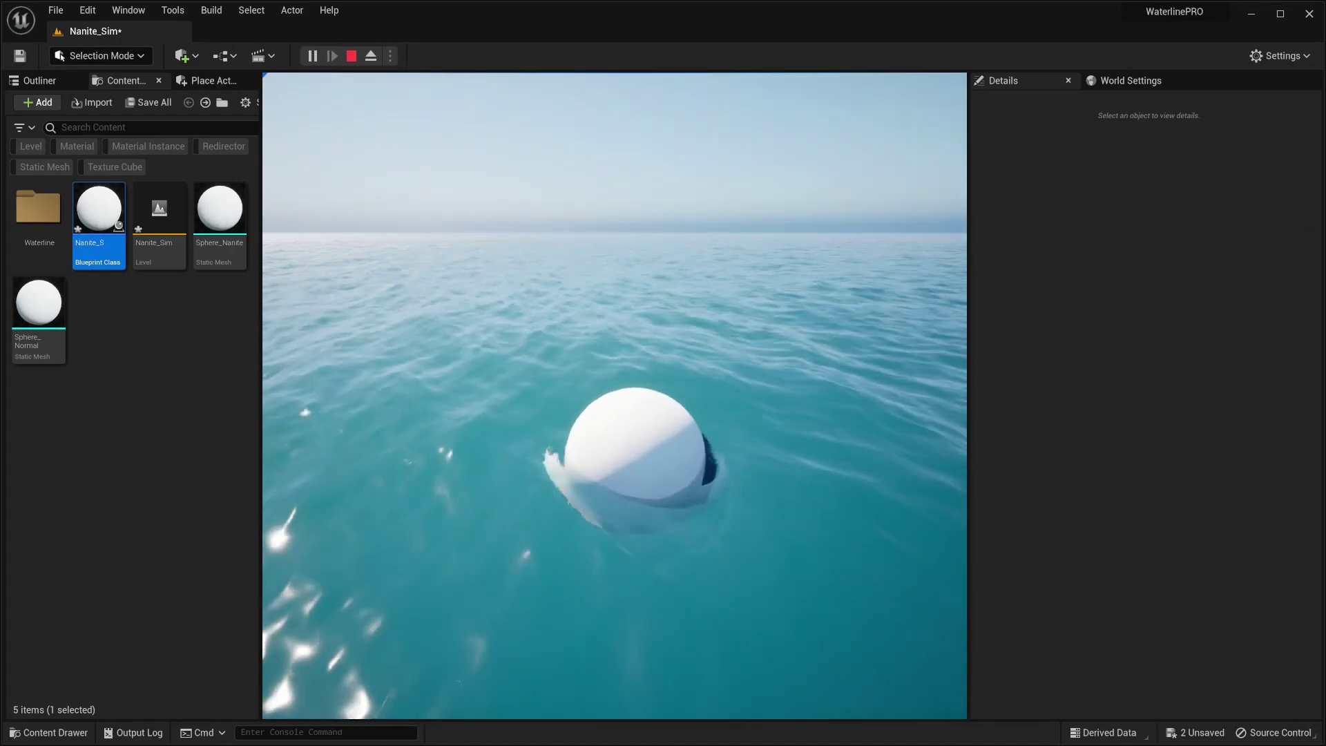
- Stop the play test, select BP_Waterline_Ocean_Gen_3 and reset its Buoyancy Range to 1000.0
{"action": "key", "text": "Escape"}
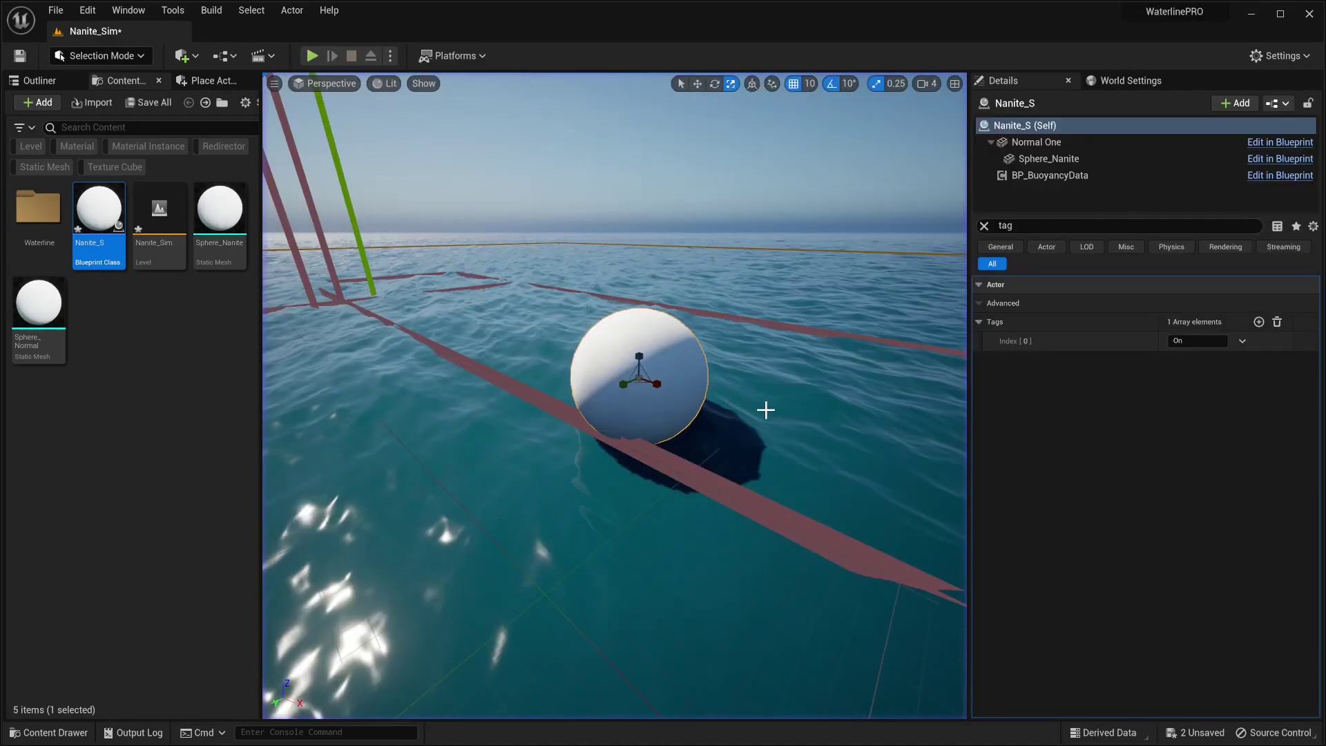
{"action": "left_click", "coordinate": [986, 225]}
{"action": "left_click", "coordinate": [822, 415]}
{"action": "scroll", "coordinate": [1079, 487], "scroll_direction": "down", "scroll_amount": 1}
{"action": "scroll", "coordinate": [1082, 480], "scroll_direction": "down", "scroll_amount": 15}
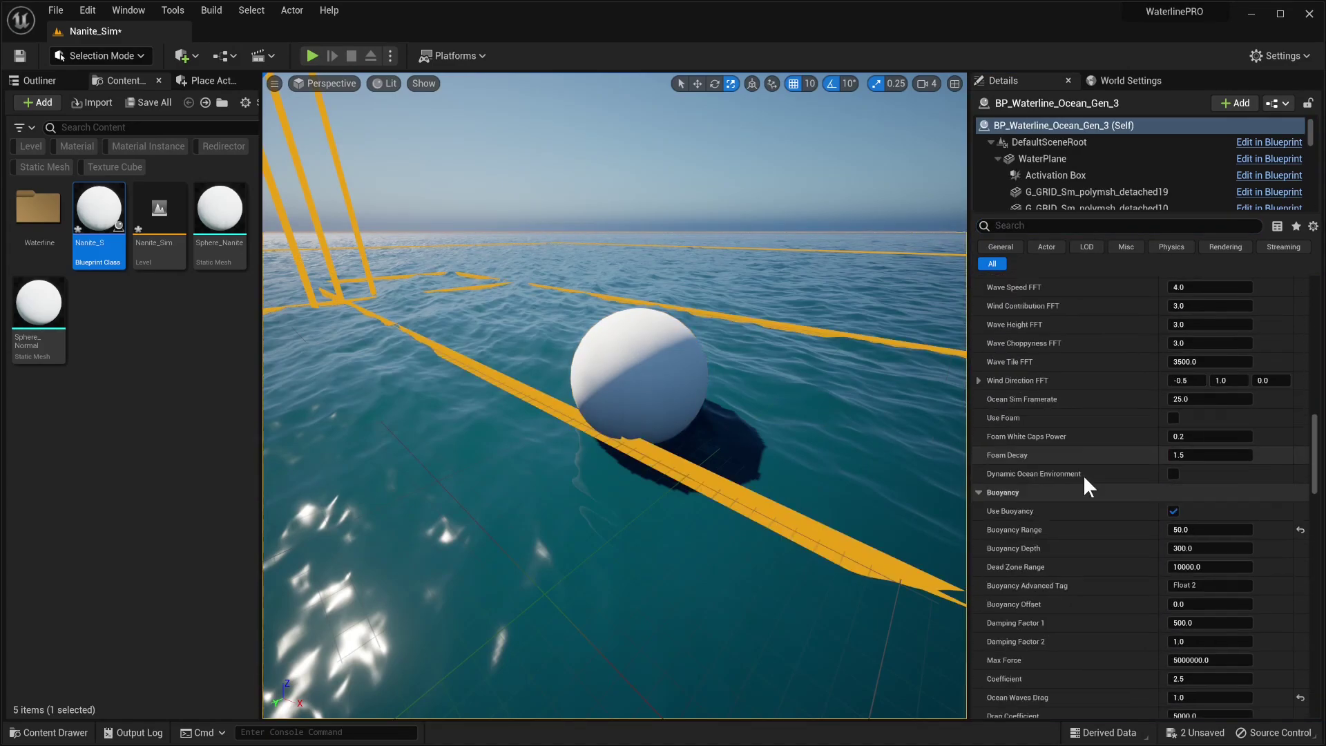
{"action": "scroll", "coordinate": [1083, 487], "scroll_direction": "down", "scroll_amount": 1}
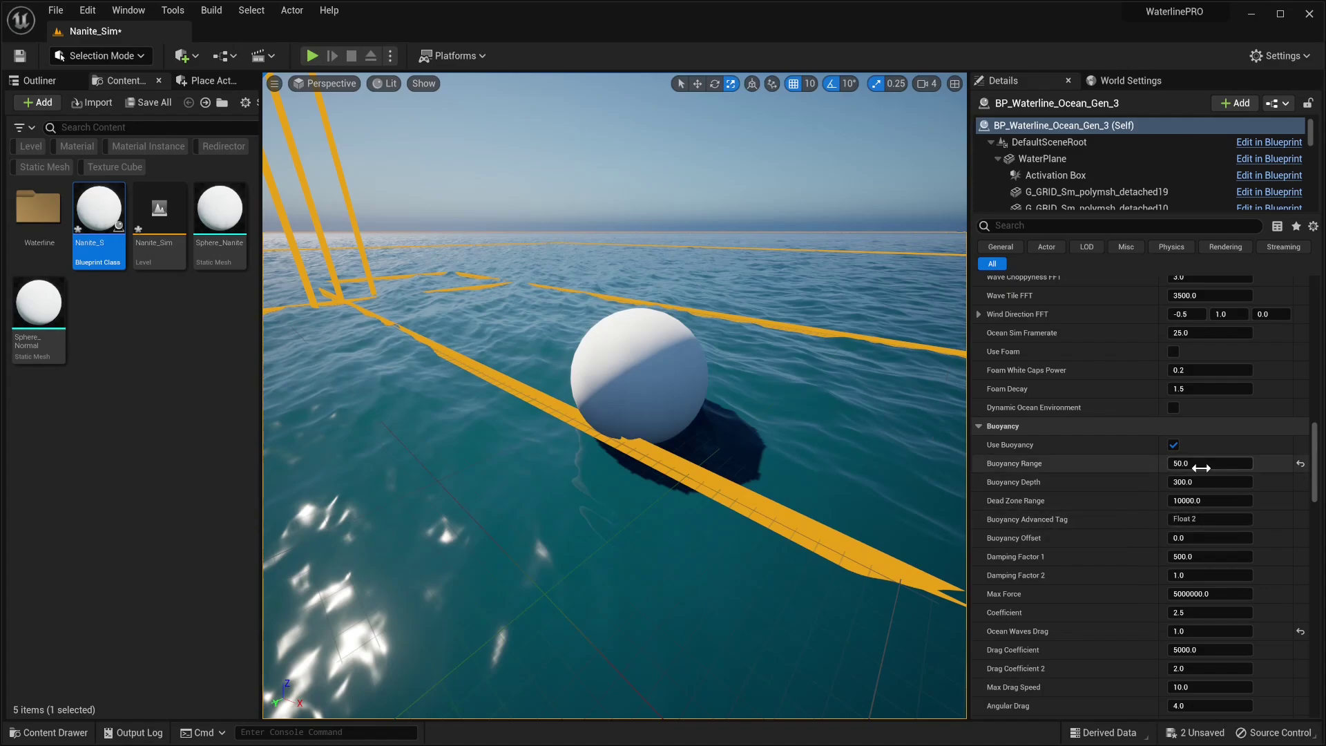
{"action": "left_click", "coordinate": [1302, 464]}
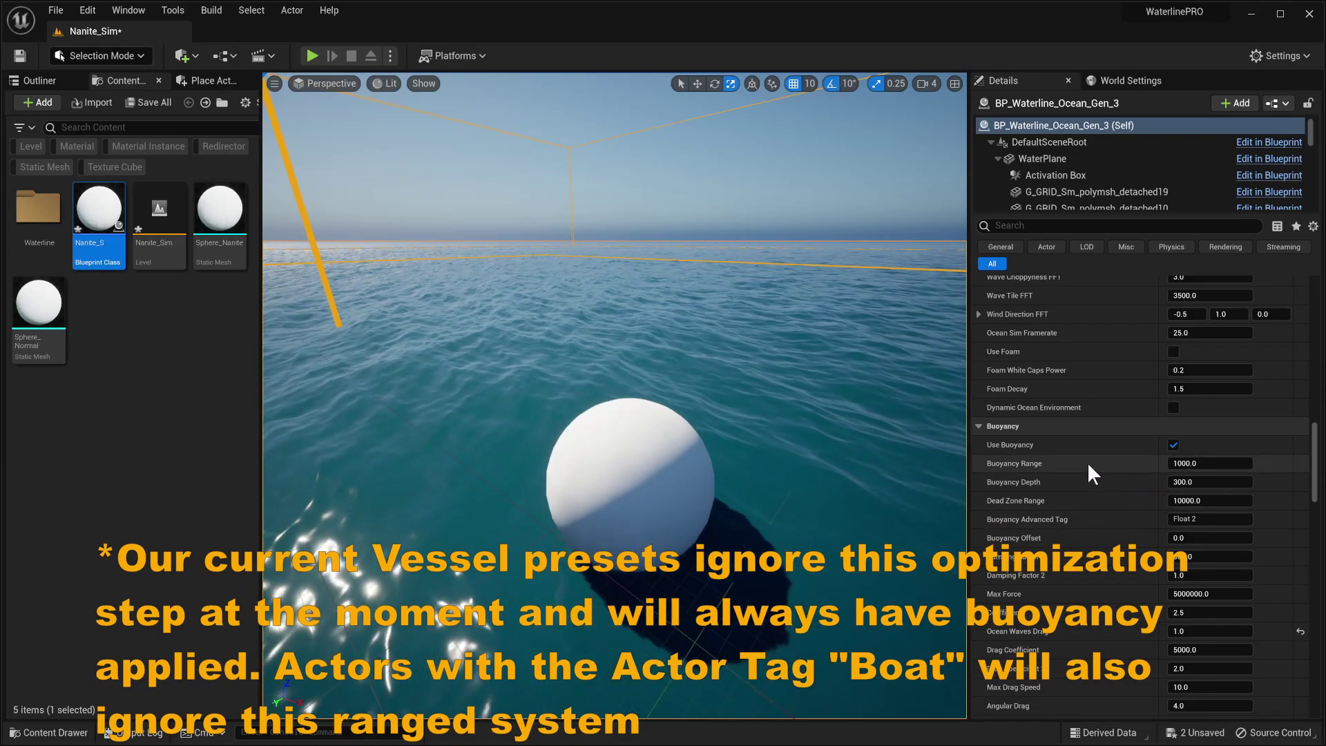
{"action": "right_click_drag", "start_coordinate": [615, 414], "coordinate": [588, 415]}
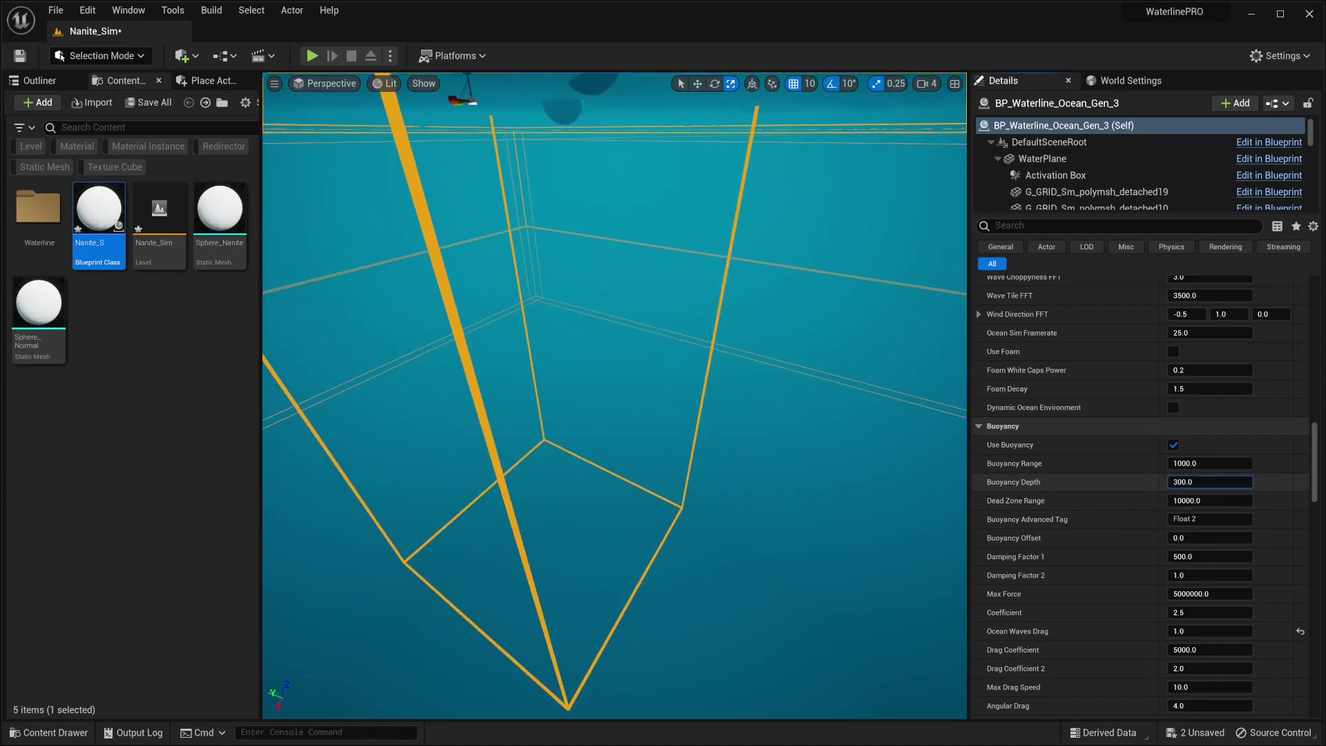
{"action": "left_click_drag", "start_coordinate": [1183, 482], "coordinate": [1183, 488]}
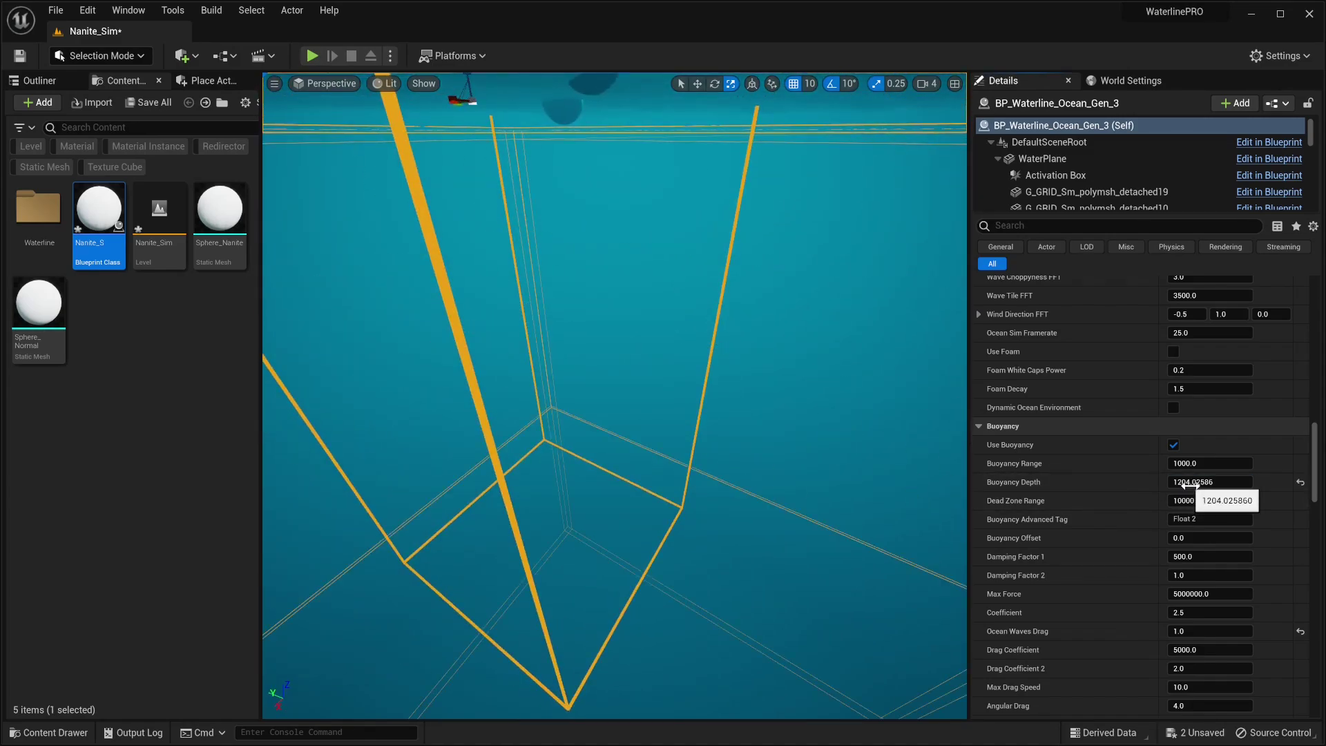
{"action": "scroll", "coordinate": [656, 354], "scroll_direction": "up", "scroll_amount": 3}
{"action": "right_click_drag", "start_coordinate": [731, 430], "coordinate": [680, 232]}
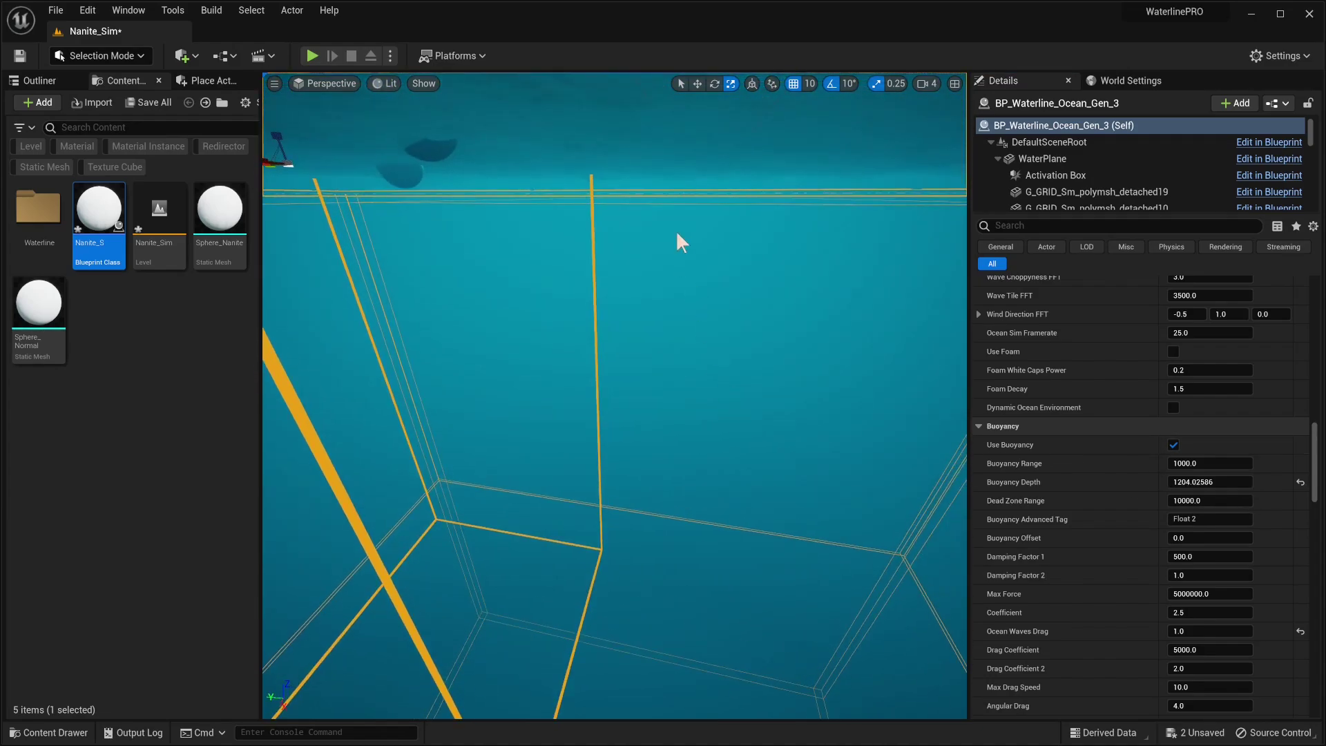
{"action": "right_click_drag", "start_coordinate": [679, 545], "coordinate": [695, 635]}
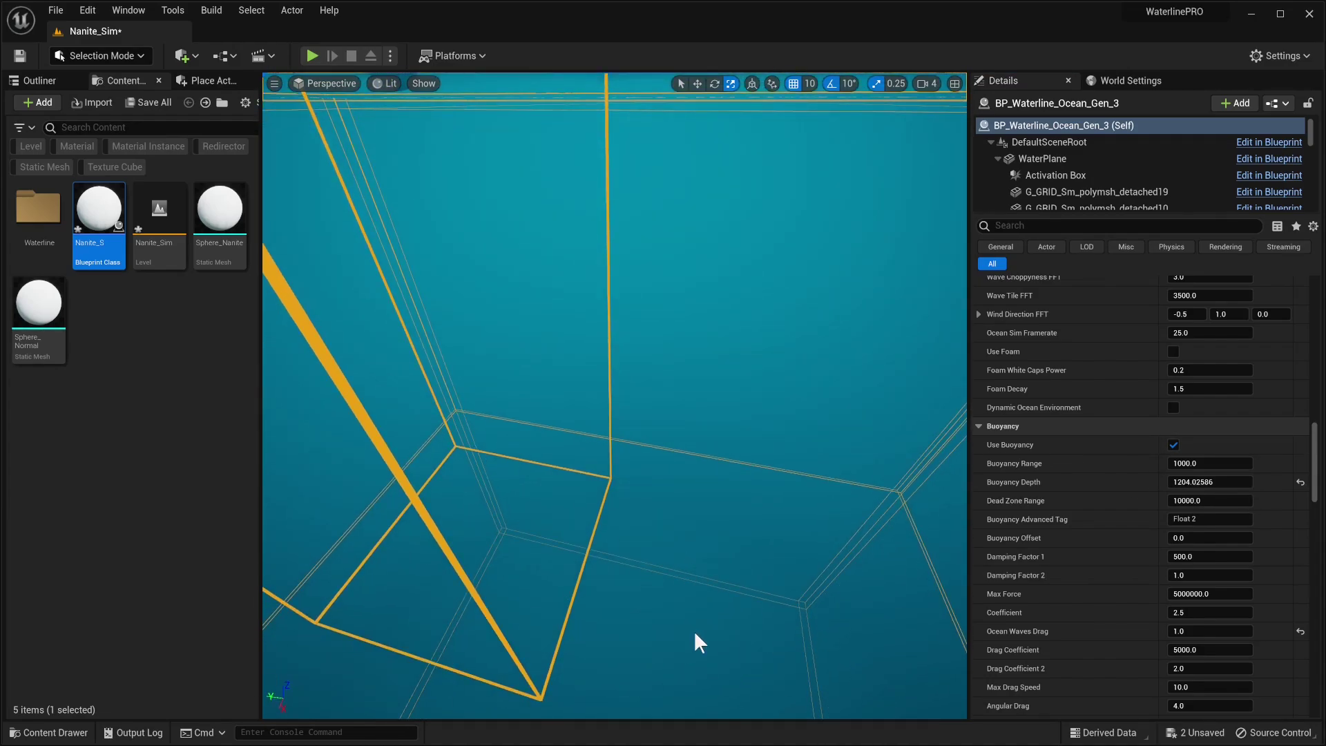
{"action": "left_click", "coordinate": [1302, 481]}
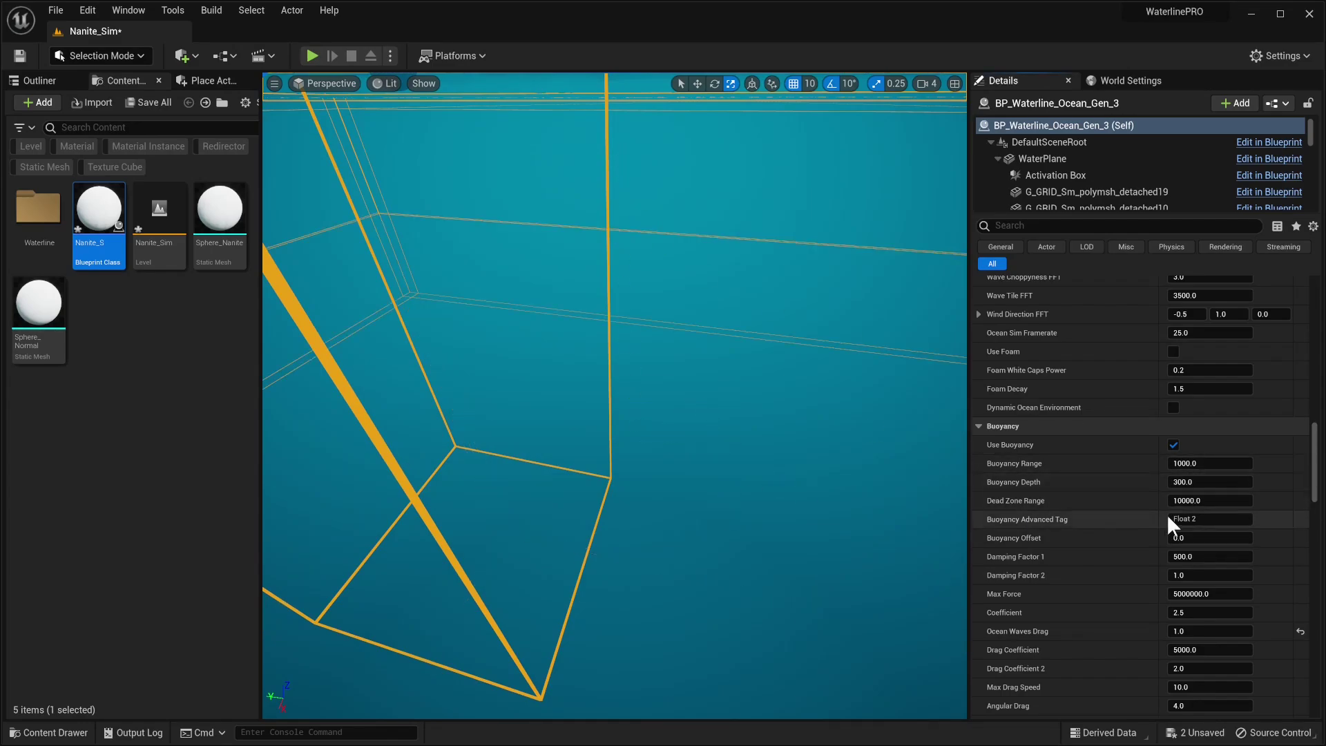
{"action": "right_click_drag", "start_coordinate": [957, 423], "coordinate": [981, 407]}
{"action": "right_click_drag", "start_coordinate": [829, 399], "coordinate": [830, 411]}
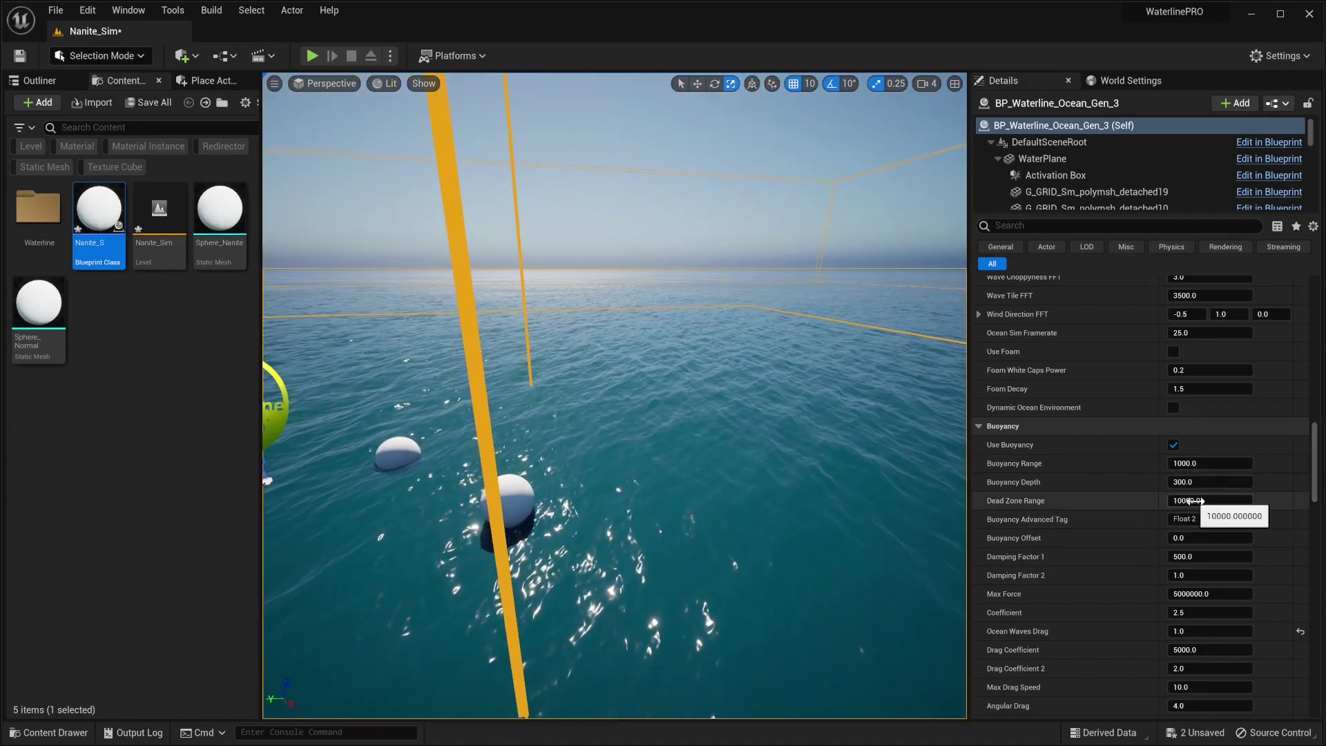
- Try a Dead Zone Range of 100 on the ocean, then set it back to 10000
{"action": "right_click_drag", "start_coordinate": [911, 403], "coordinate": [912, 412]}
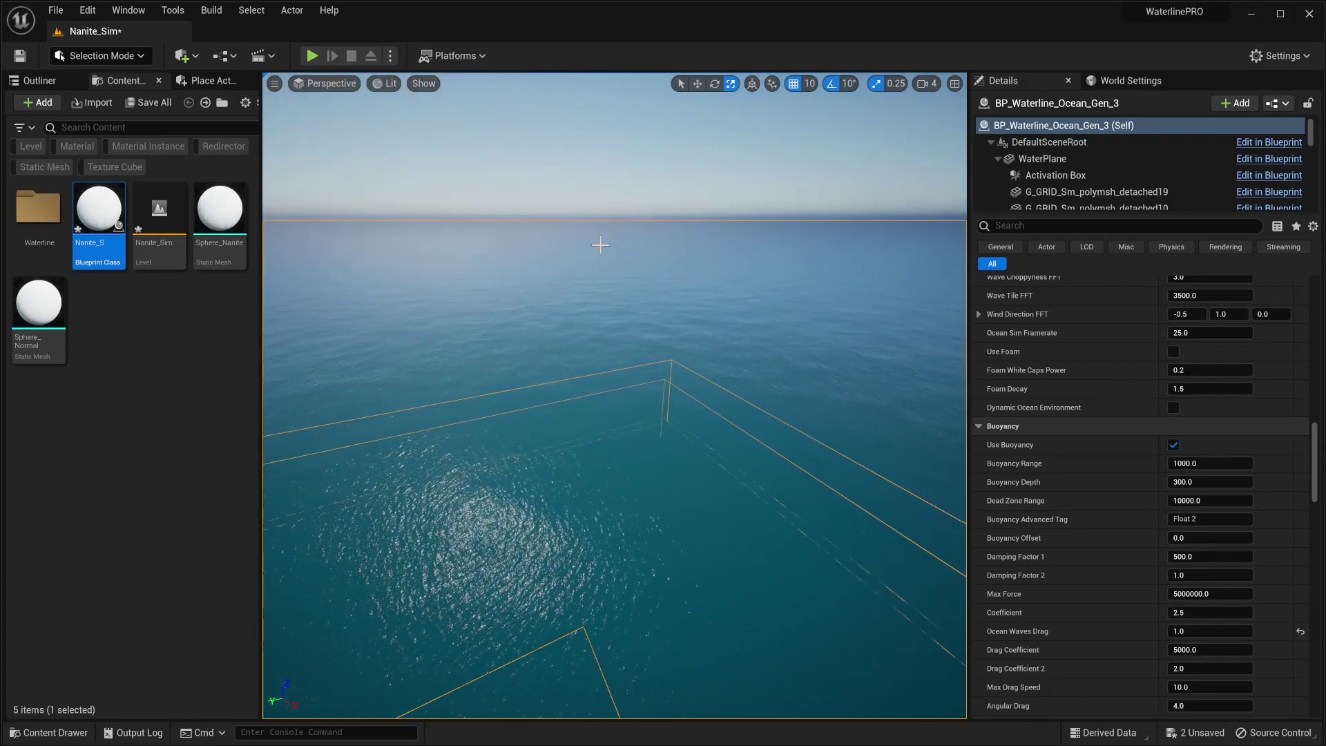
{"action": "right_click_drag", "start_coordinate": [754, 294], "coordinate": [735, 285]}
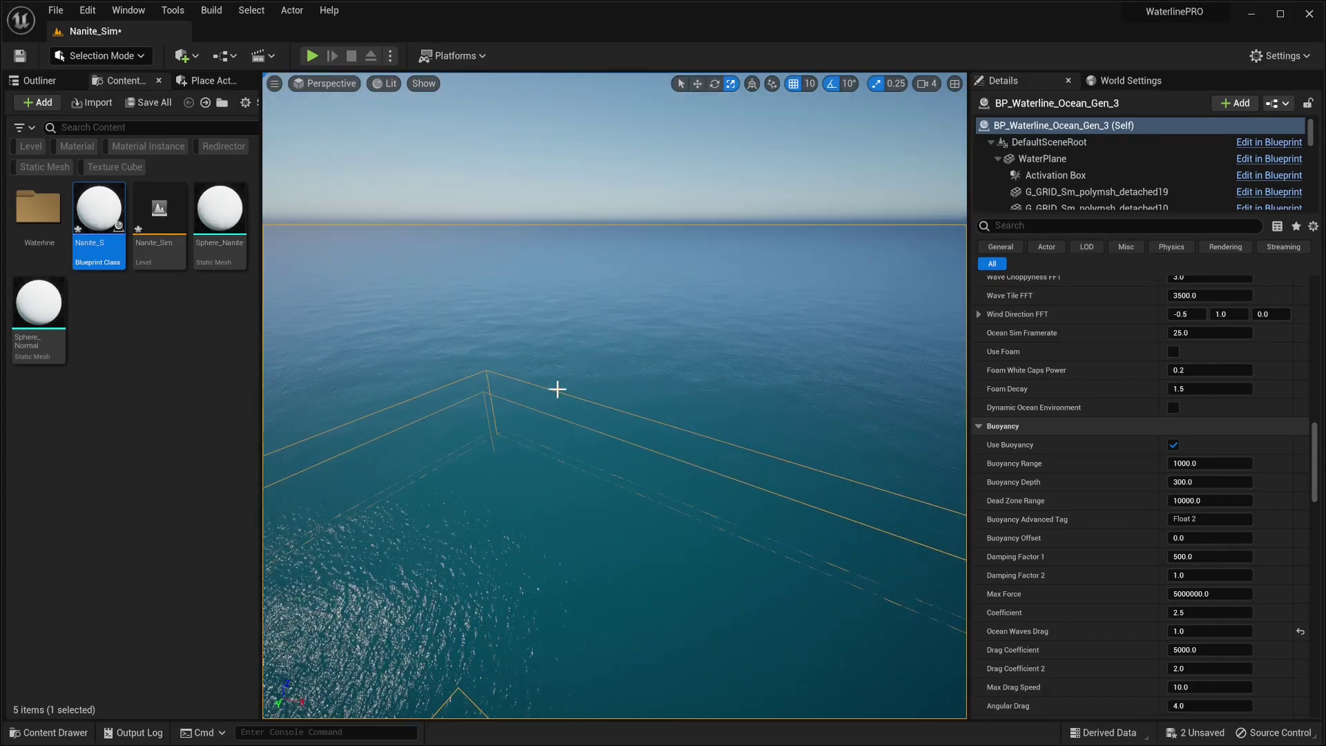
{"action": "right_click_drag", "start_coordinate": [797, 396], "coordinate": [791, 359]}
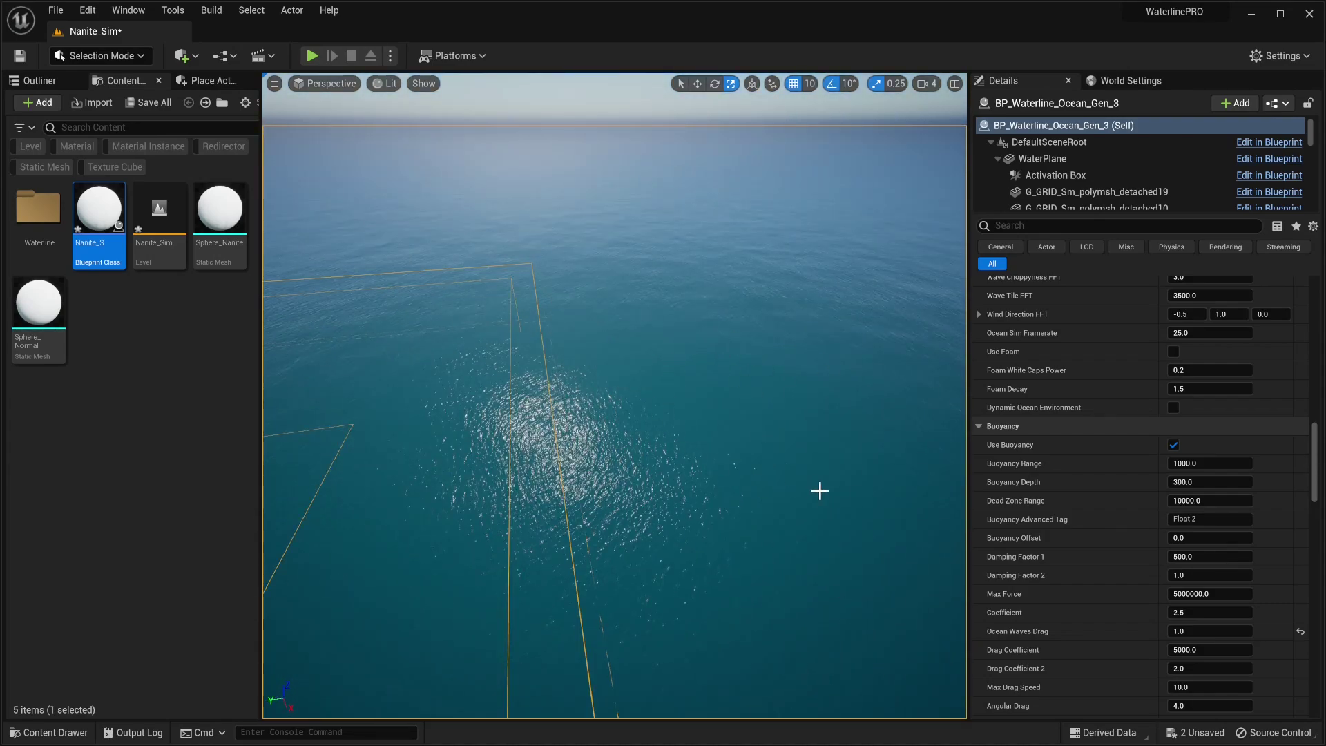
{"action": "left_click", "coordinate": [1188, 500]}
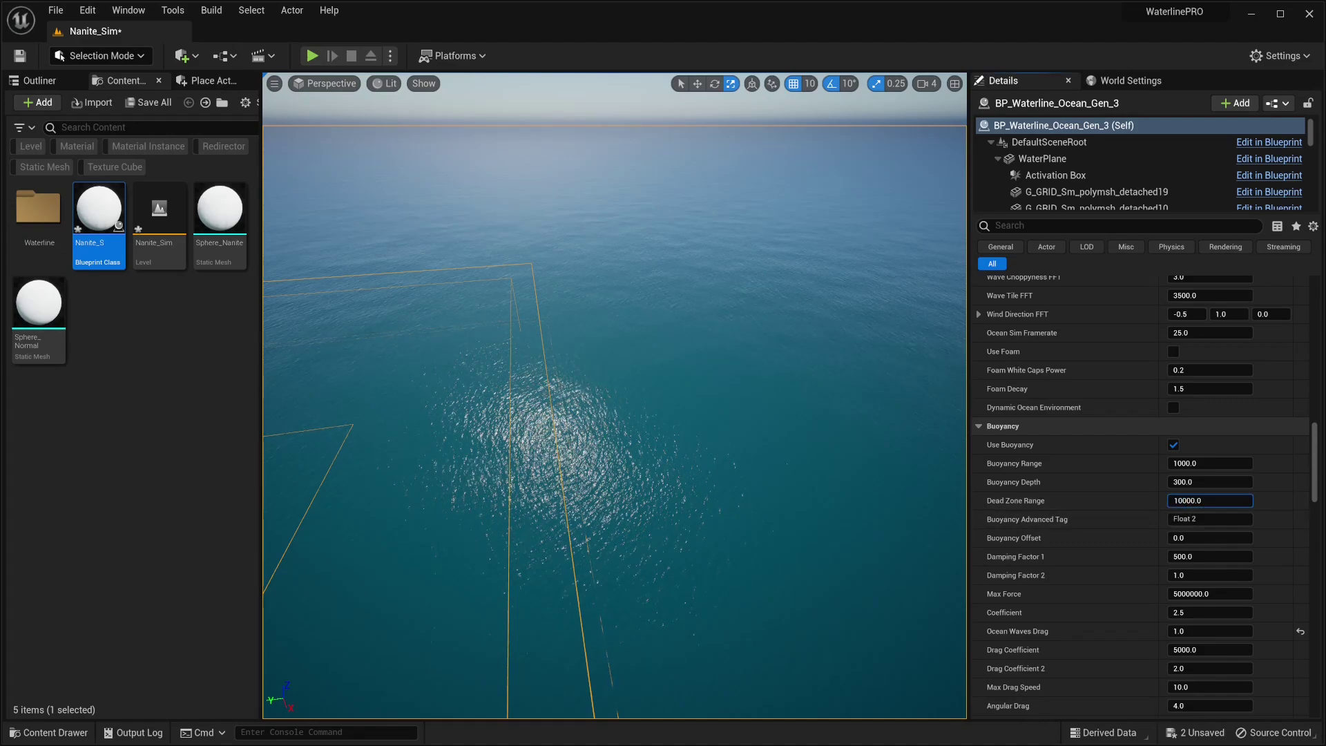
{"action": "type", "text": "100"}
{"action": "key", "text": "Return"}
{"action": "left_click", "coordinate": [1193, 498]}
{"action": "type", "text": "10000"}
{"action": "key", "text": "Return"}
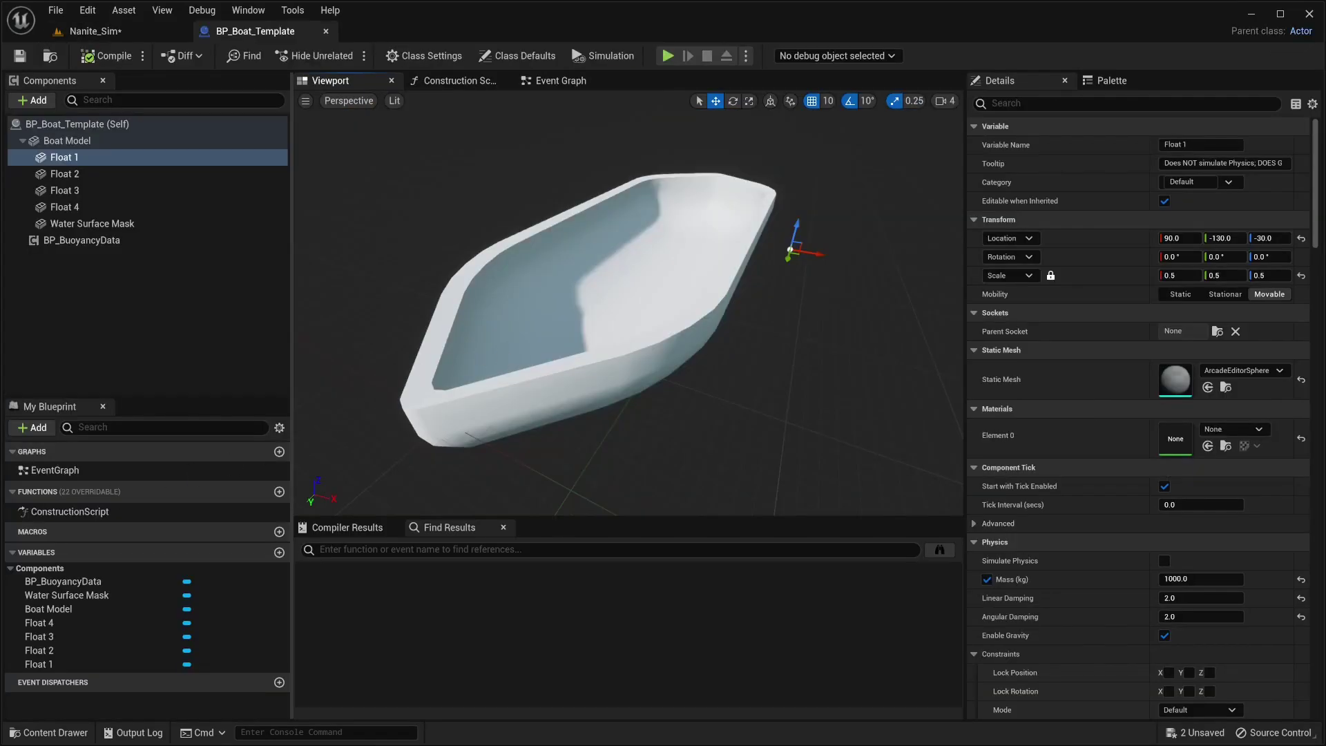
- Inspect BP_Boat_Template's Water Surface Mask and BP_BuoyancyData components in Details
{"action": "right_click_drag", "start_coordinate": [552, 339], "coordinate": [525, 332]}
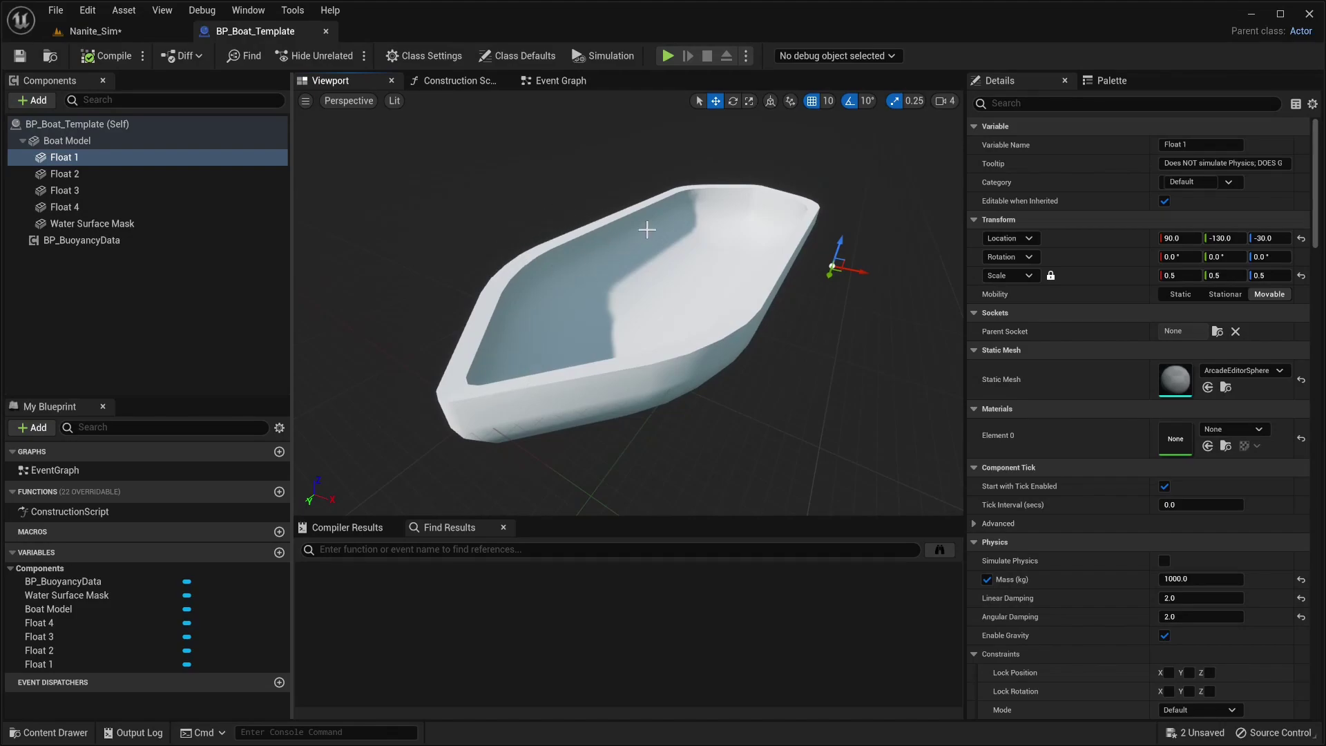
{"action": "left_click_drag", "start_coordinate": [436, 190], "coordinate": [110, 238]}
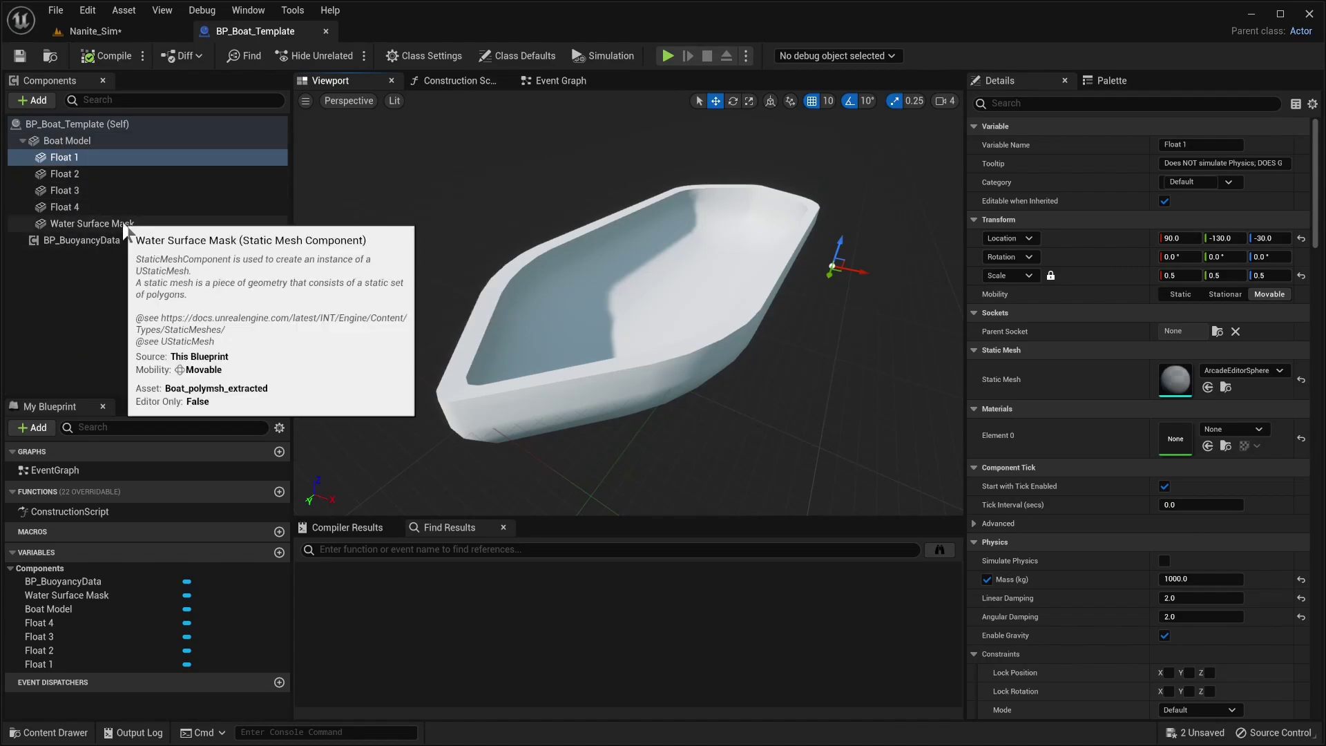
{"action": "left_click", "coordinate": [125, 223]}
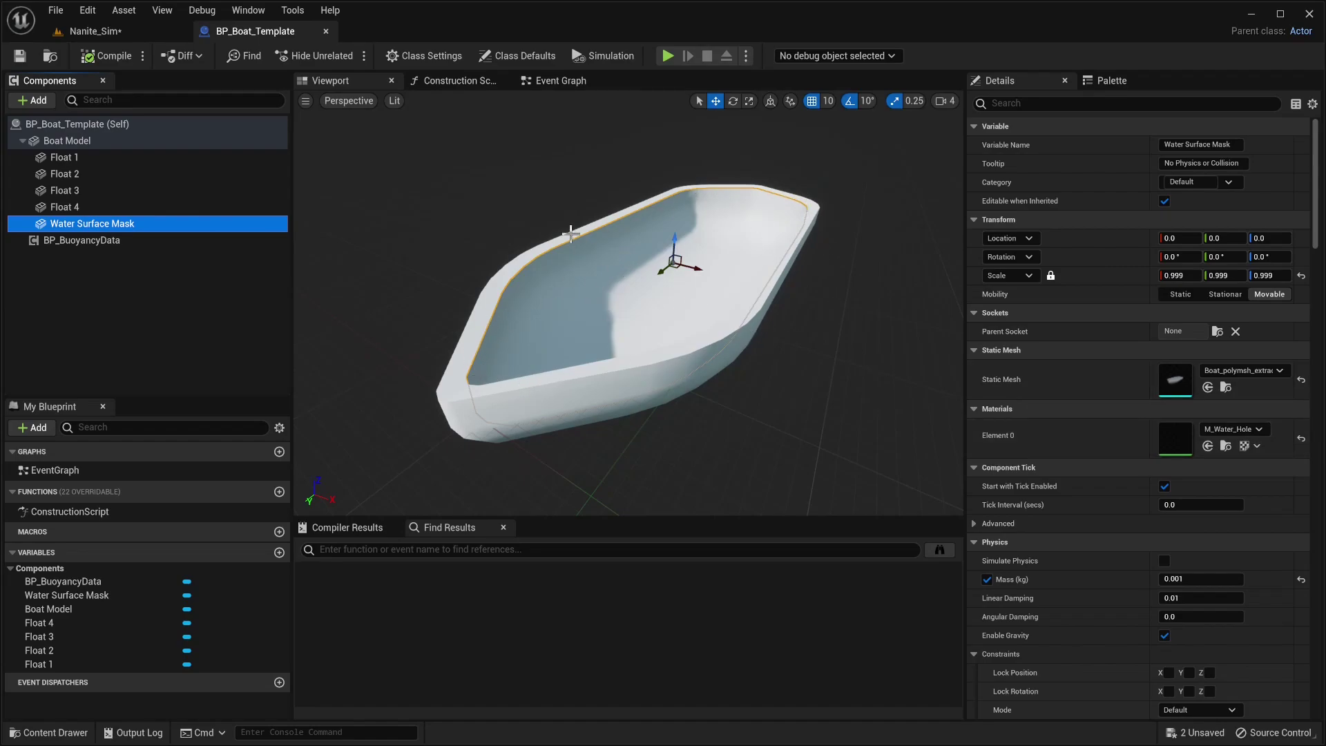
{"action": "left_click", "coordinate": [160, 308]}
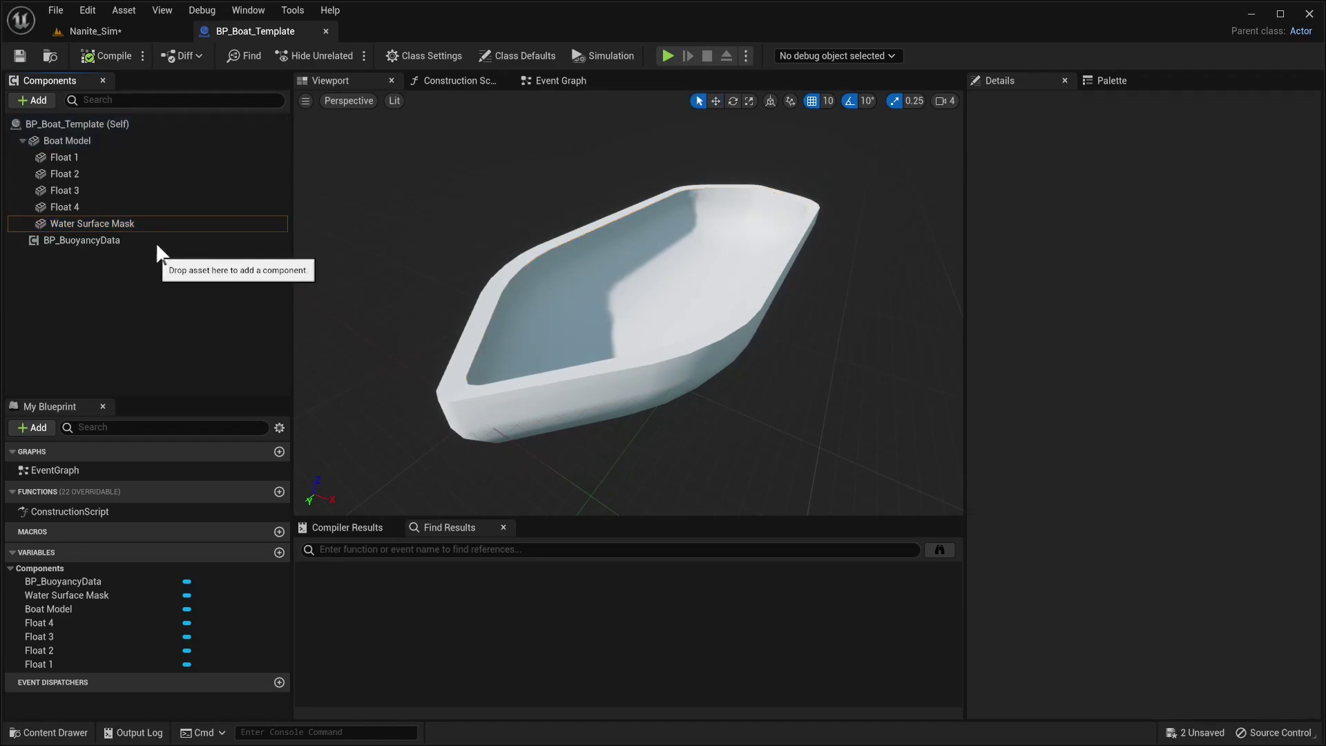
{"action": "left_click", "coordinate": [98, 242]}
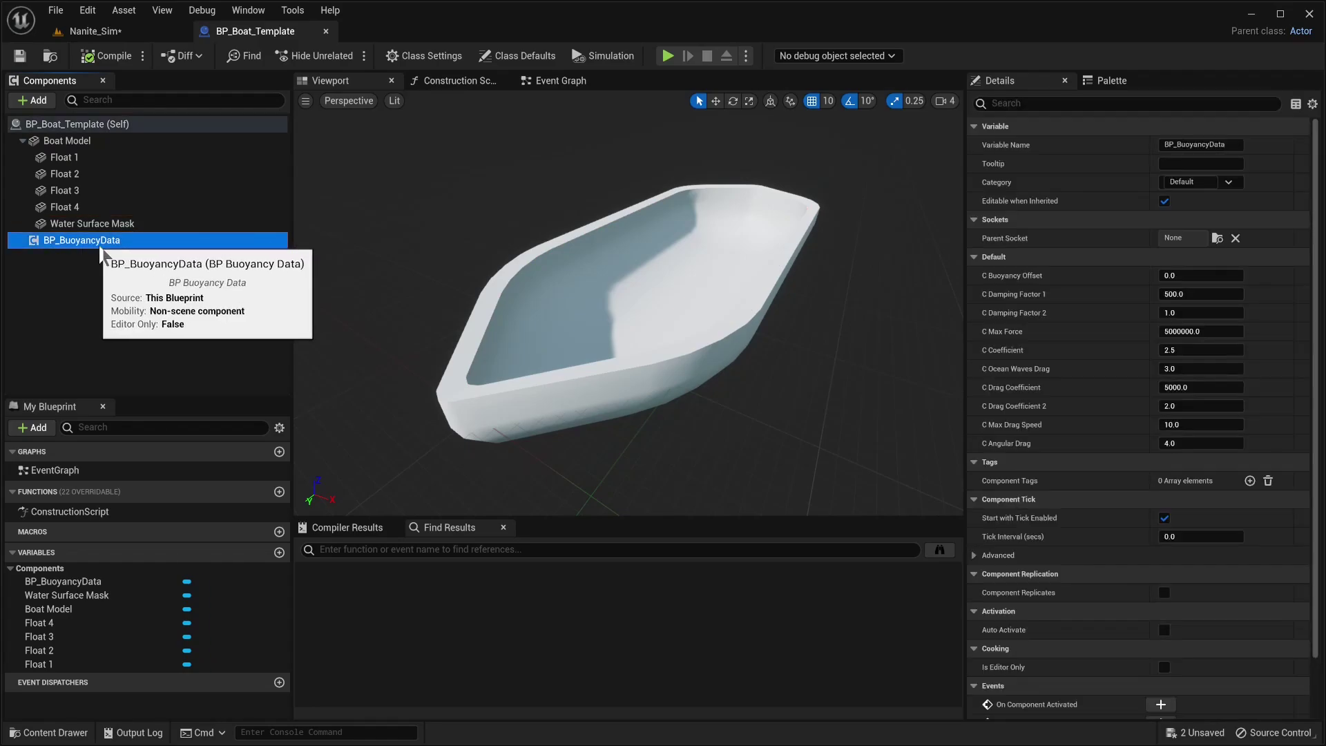
{"action": "left_click", "coordinate": [722, 313]}
- Set the Boat Model's Pawn collision response to Block
{"action": "left_click", "coordinate": [113, 165]}
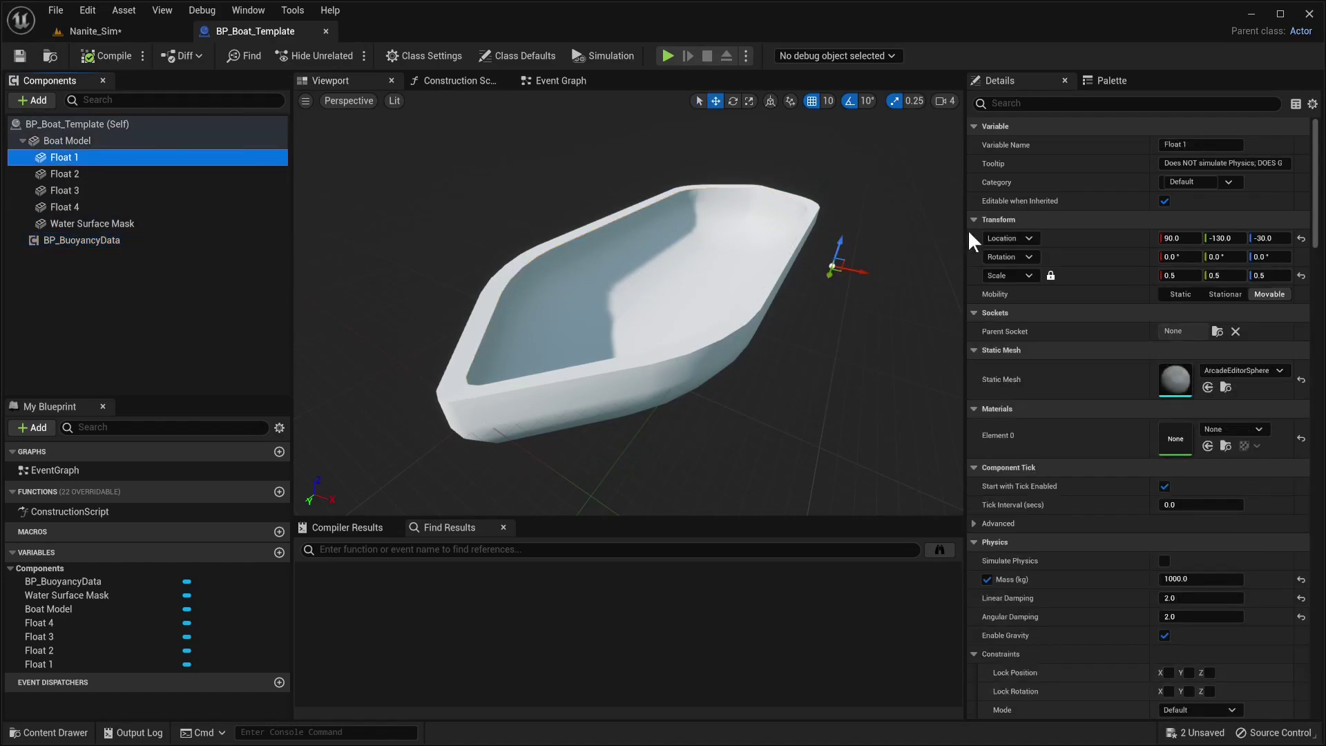
{"action": "scroll", "coordinate": [1098, 333], "scroll_direction": "down", "scroll_amount": 3}
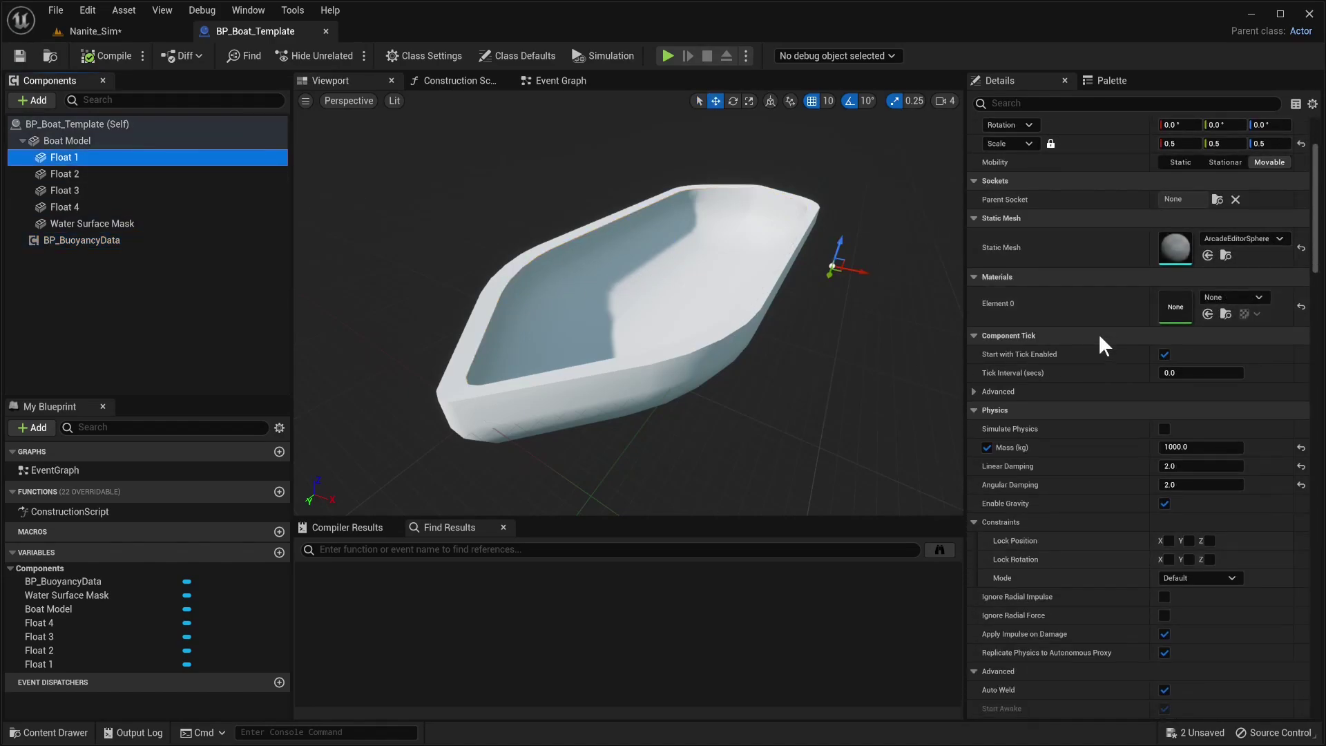
{"action": "left_click", "coordinate": [213, 142]}
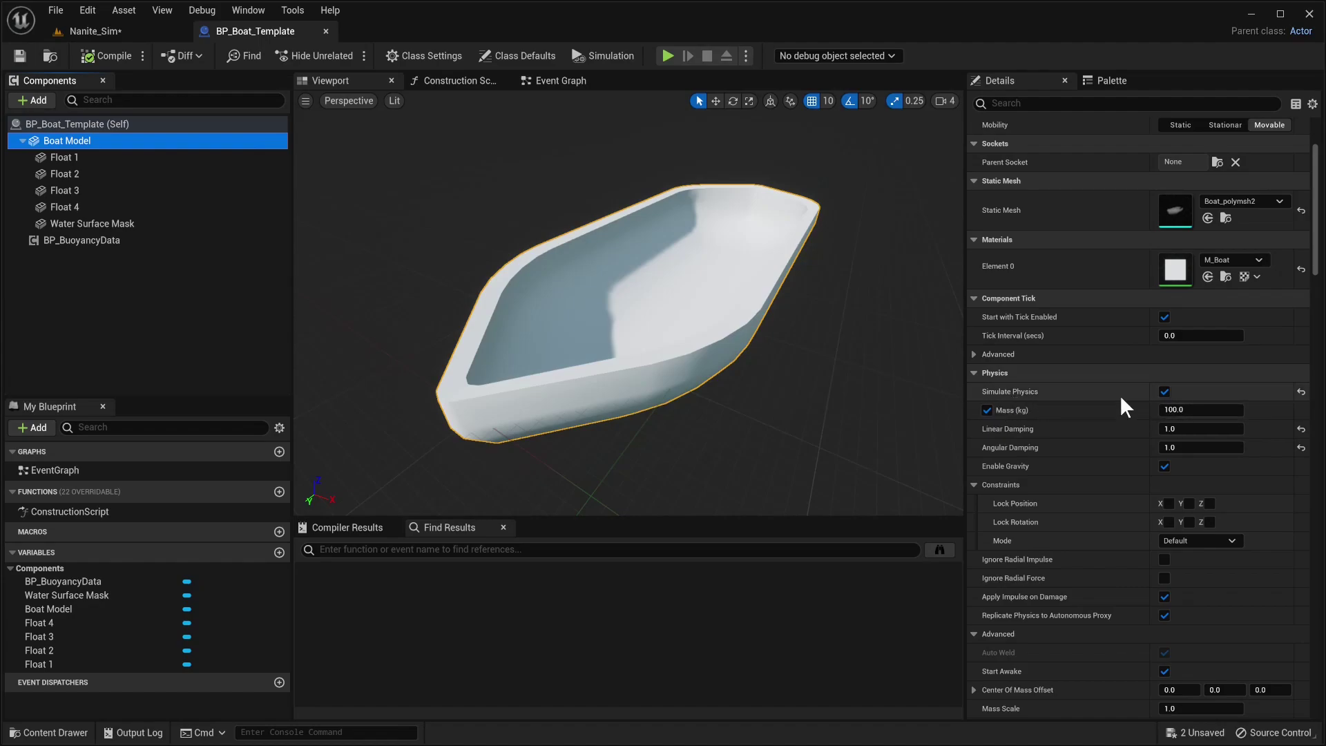
{"action": "scroll", "coordinate": [1113, 427], "scroll_direction": "down", "scroll_amount": 10}
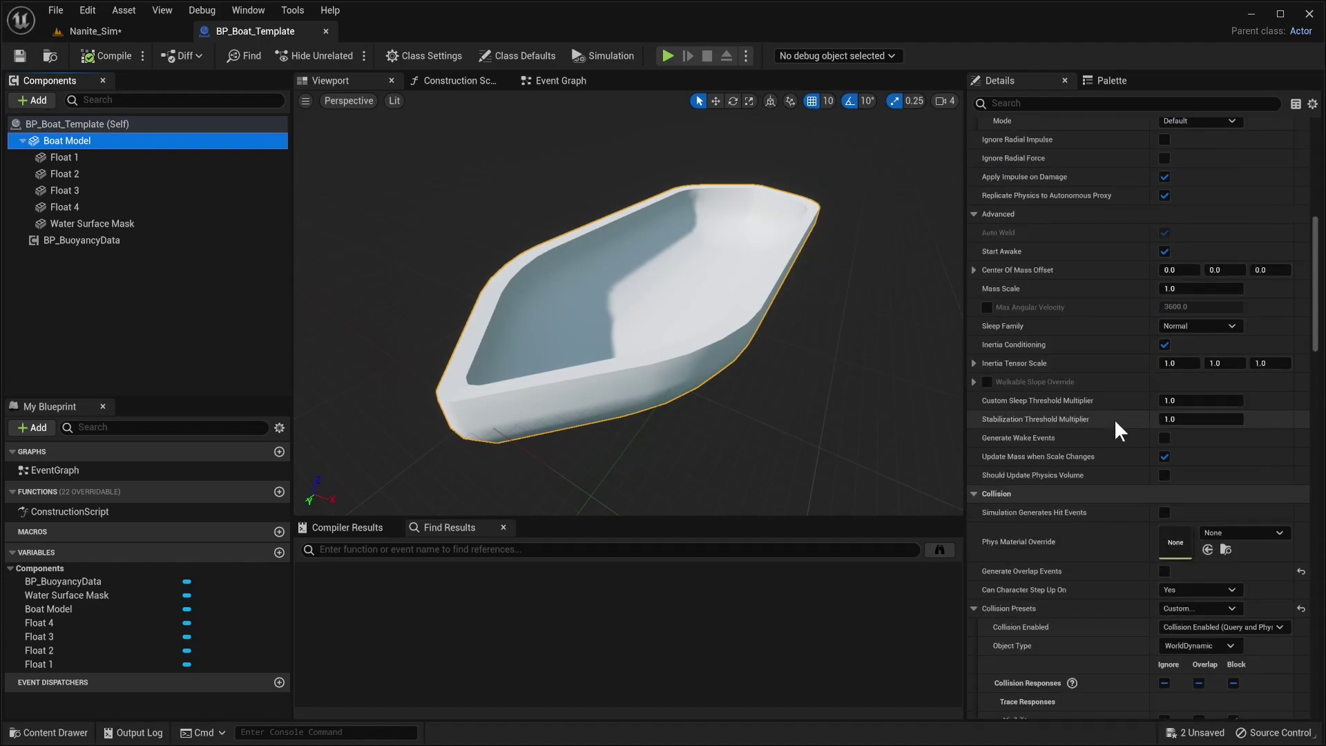
{"action": "scroll", "coordinate": [1061, 349], "scroll_direction": "down", "scroll_amount": 8}
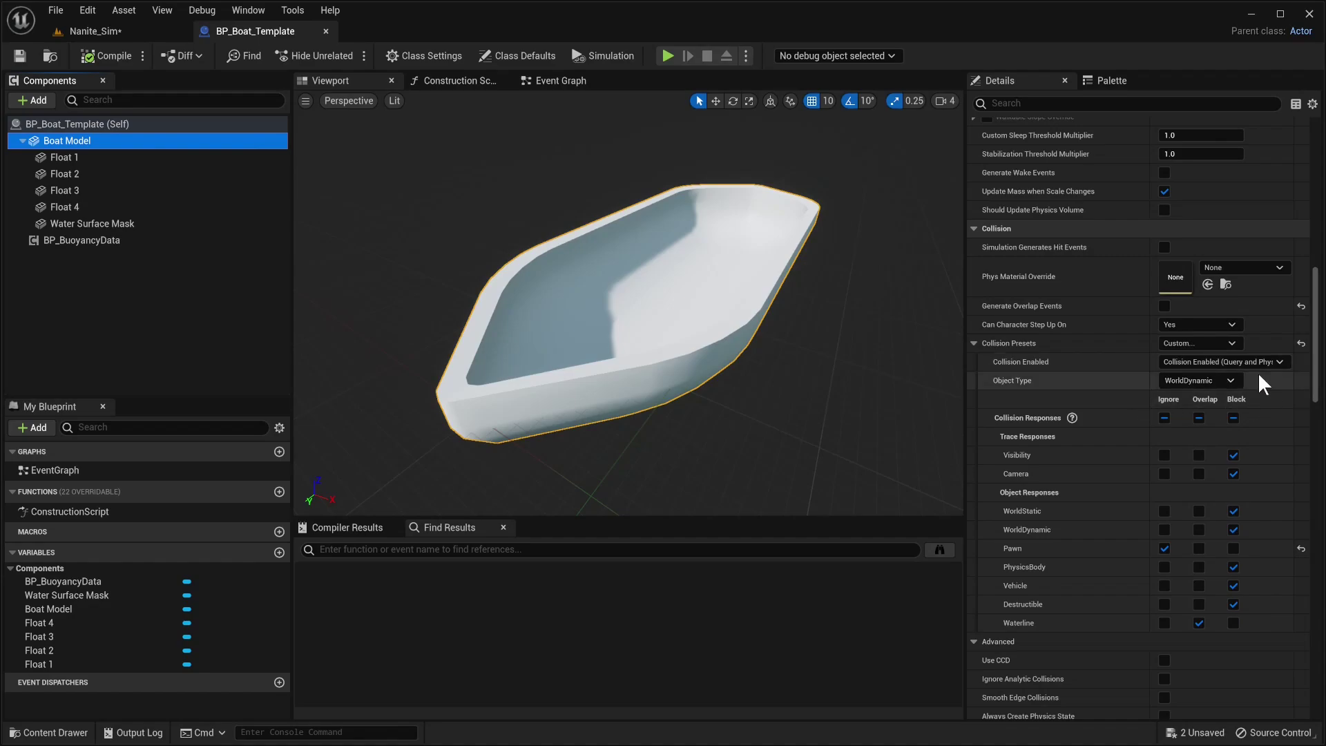
{"action": "left_click", "coordinate": [1234, 549]}
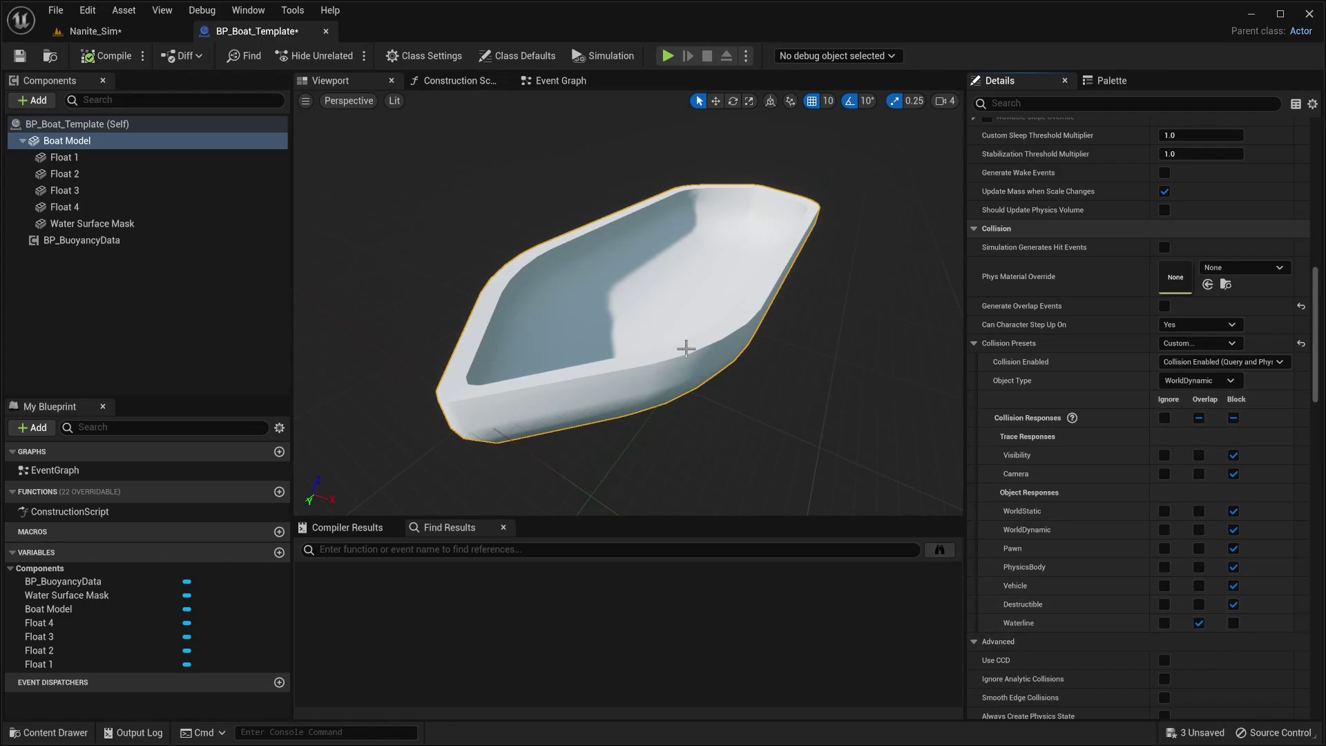
- Search the Boat Model's Details for 'overl' overlap settings, then clear the search
{"action": "scroll", "coordinate": [1070, 442], "scroll_direction": "down", "scroll_amount": 3}
{"action": "scroll", "coordinate": [1066, 434], "scroll_direction": "down", "scroll_amount": 10}
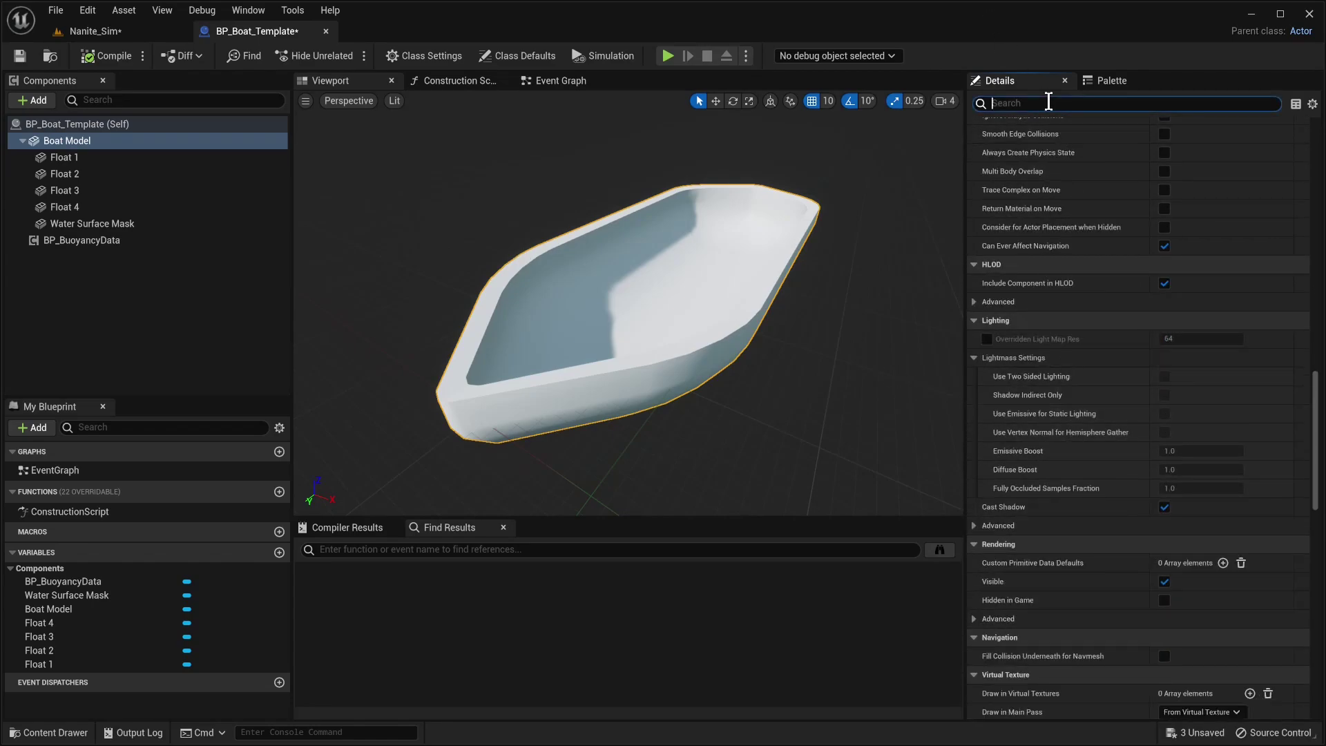
{"action": "double_click", "coordinate": [997, 102]}
{"action": "type", "text": "over"}
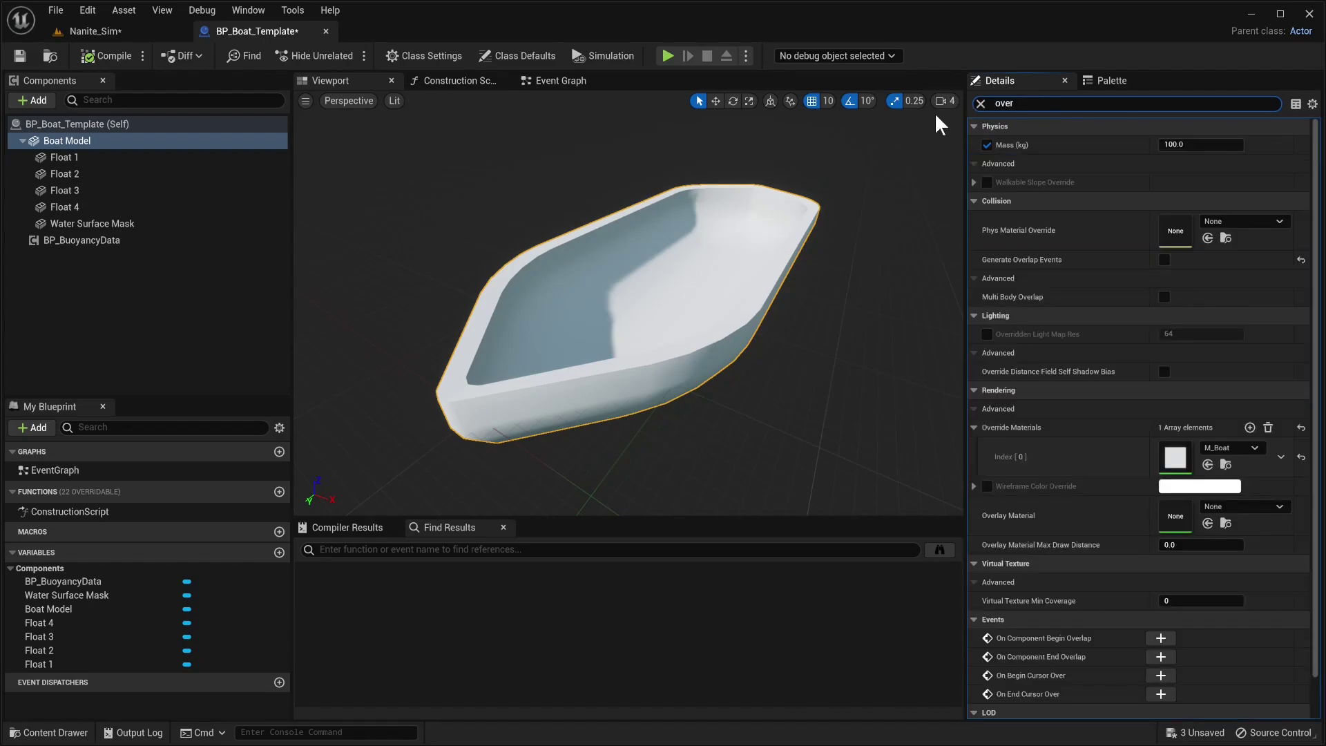
{"action": "type", "text": "l"}
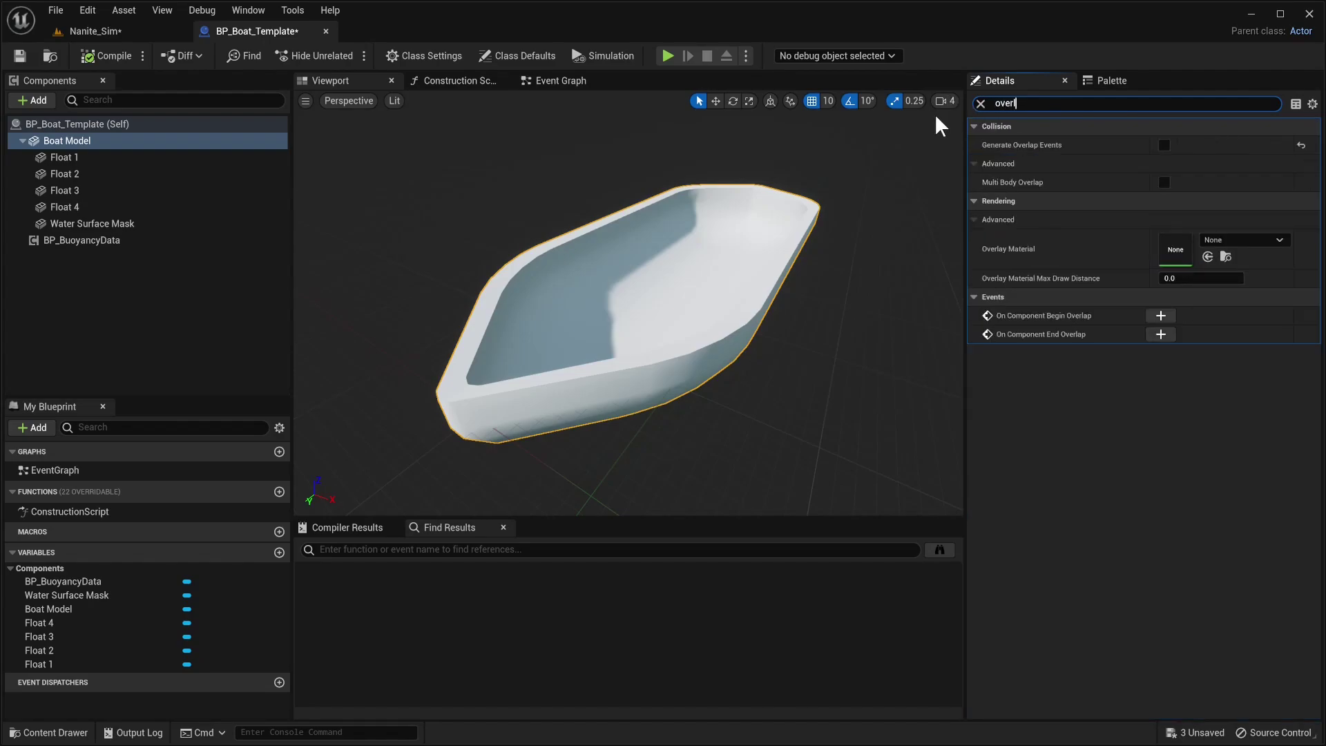
{"action": "left_click", "coordinate": [978, 103]}
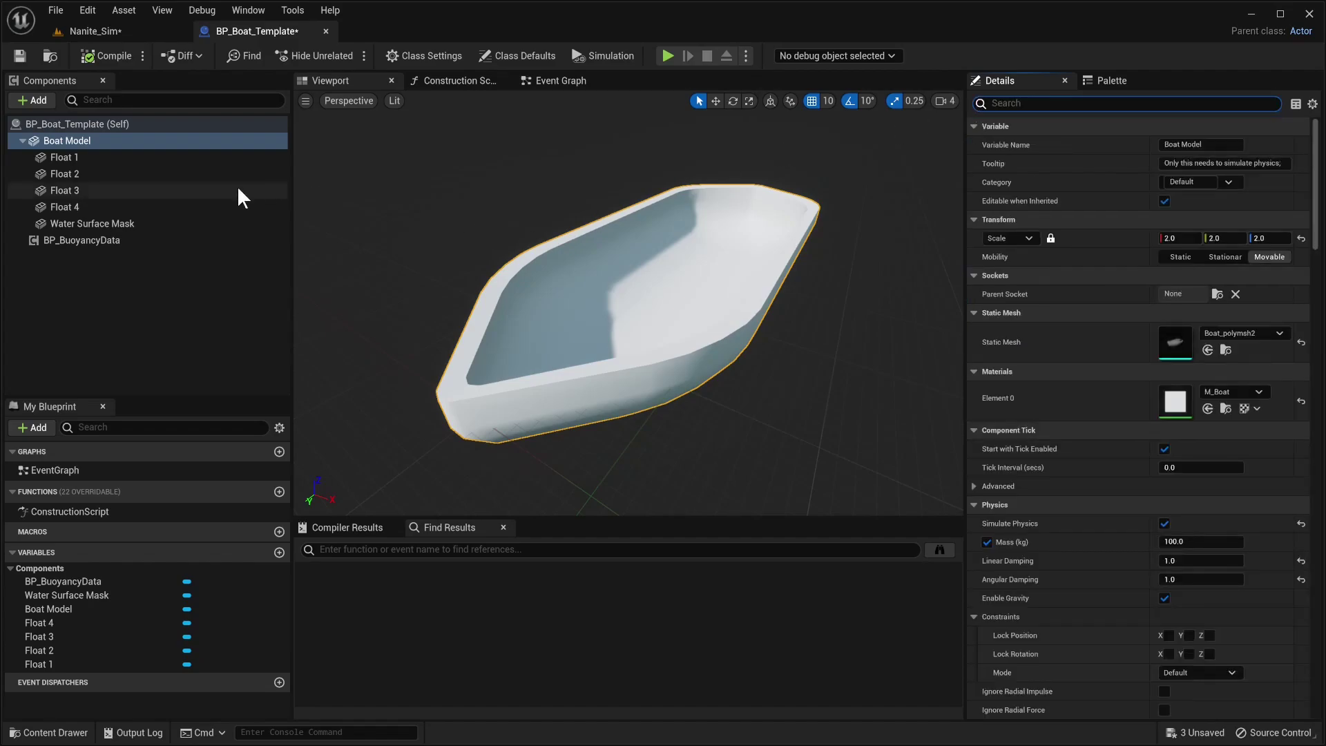
- Select all four Float components (Float 1 to Float 4) together
{"action": "left_click", "coordinate": [66, 157]}
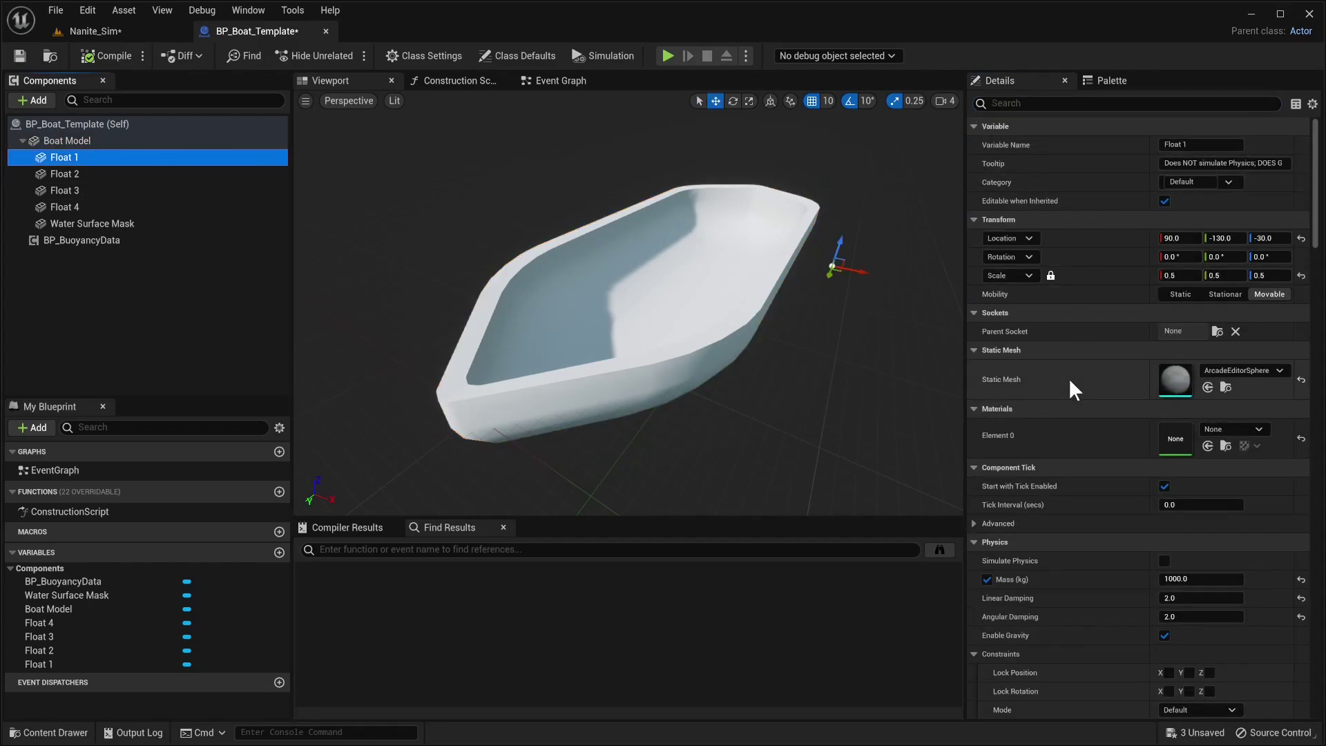
{"action": "scroll", "coordinate": [1068, 378], "scroll_direction": "down", "scroll_amount": 3}
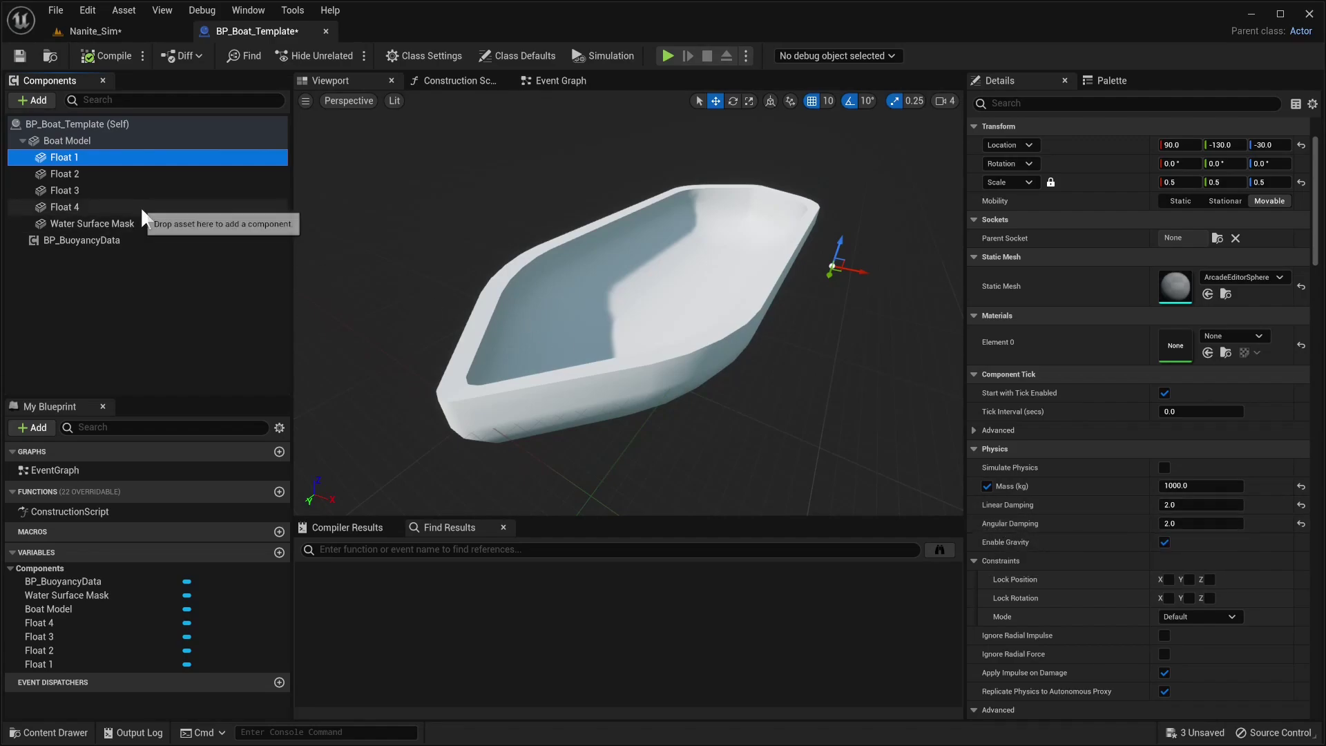
{"action": "left_click", "coordinate": [173, 207]}
{"action": "left_click", "coordinate": [169, 174]}
{"action": "left_click", "coordinate": [147, 158], "text": "ctrl"}
{"action": "left_click", "coordinate": [149, 192], "text": "ctrl"}
{"action": "left_click", "coordinate": [150, 207], "text": "ctrl"}
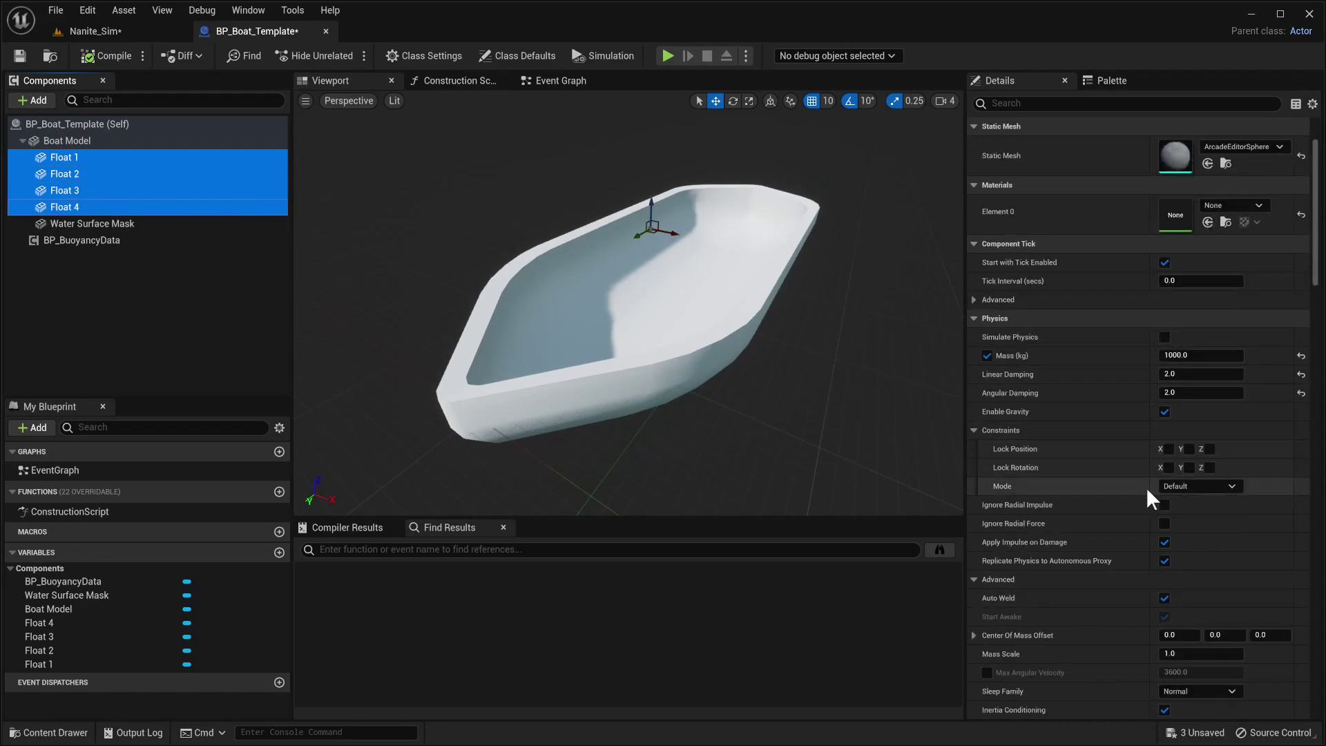
- Review the floats' Collision settings and filter Details by 'tag' to see their Float 3 tag
{"action": "scroll", "coordinate": [1151, 471], "scroll_direction": "down", "scroll_amount": 10}
{"action": "scroll", "coordinate": [1130, 468], "scroll_direction": "down", "scroll_amount": 5}
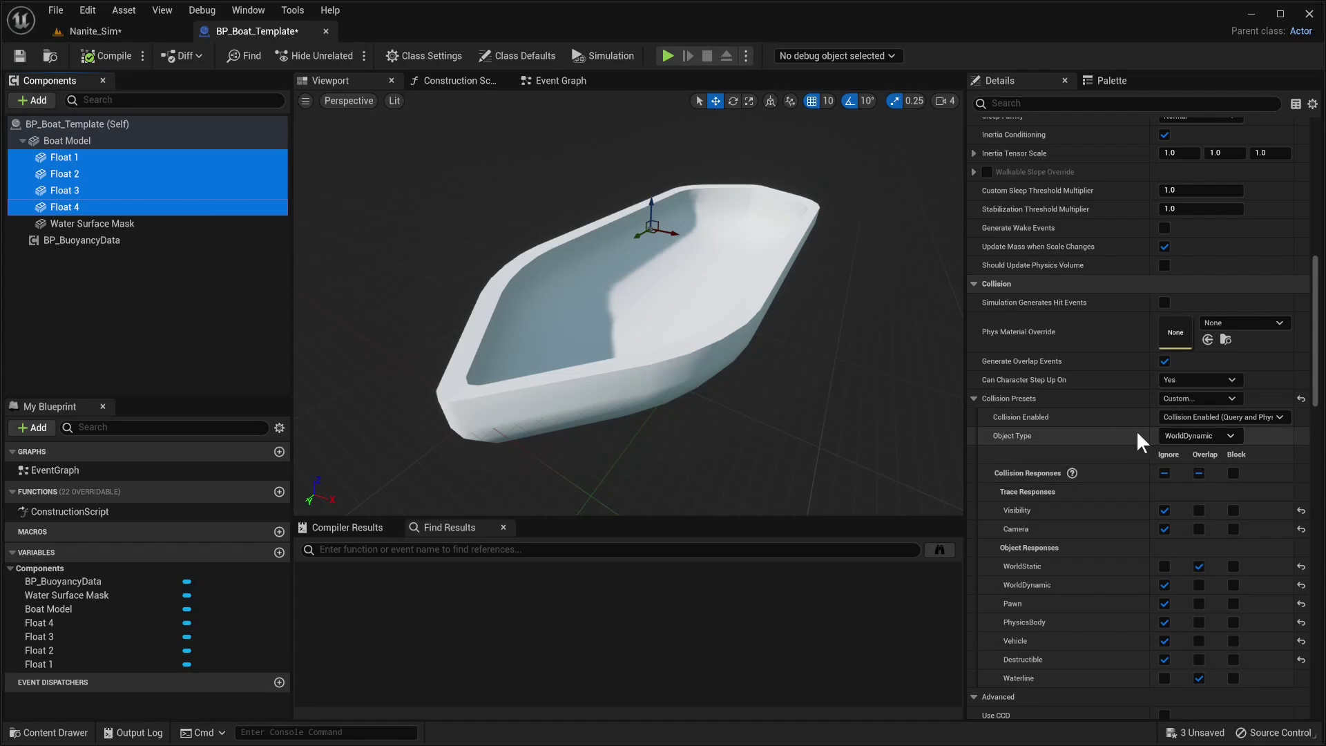
{"action": "scroll", "coordinate": [1133, 429], "scroll_direction": "down", "scroll_amount": 1}
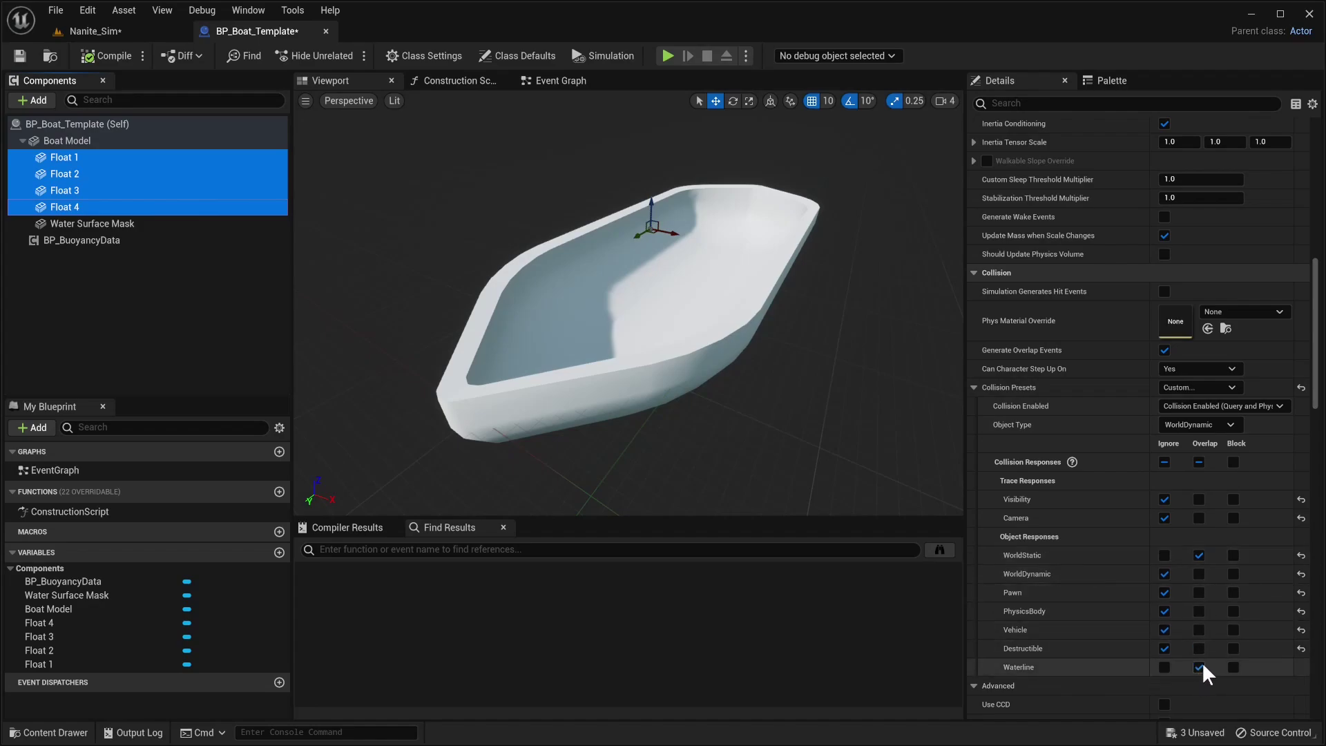
{"action": "scroll", "coordinate": [1205, 659], "scroll_direction": "down", "scroll_amount": 7}
{"action": "scroll", "coordinate": [1211, 632], "scroll_direction": "down", "scroll_amount": 7}
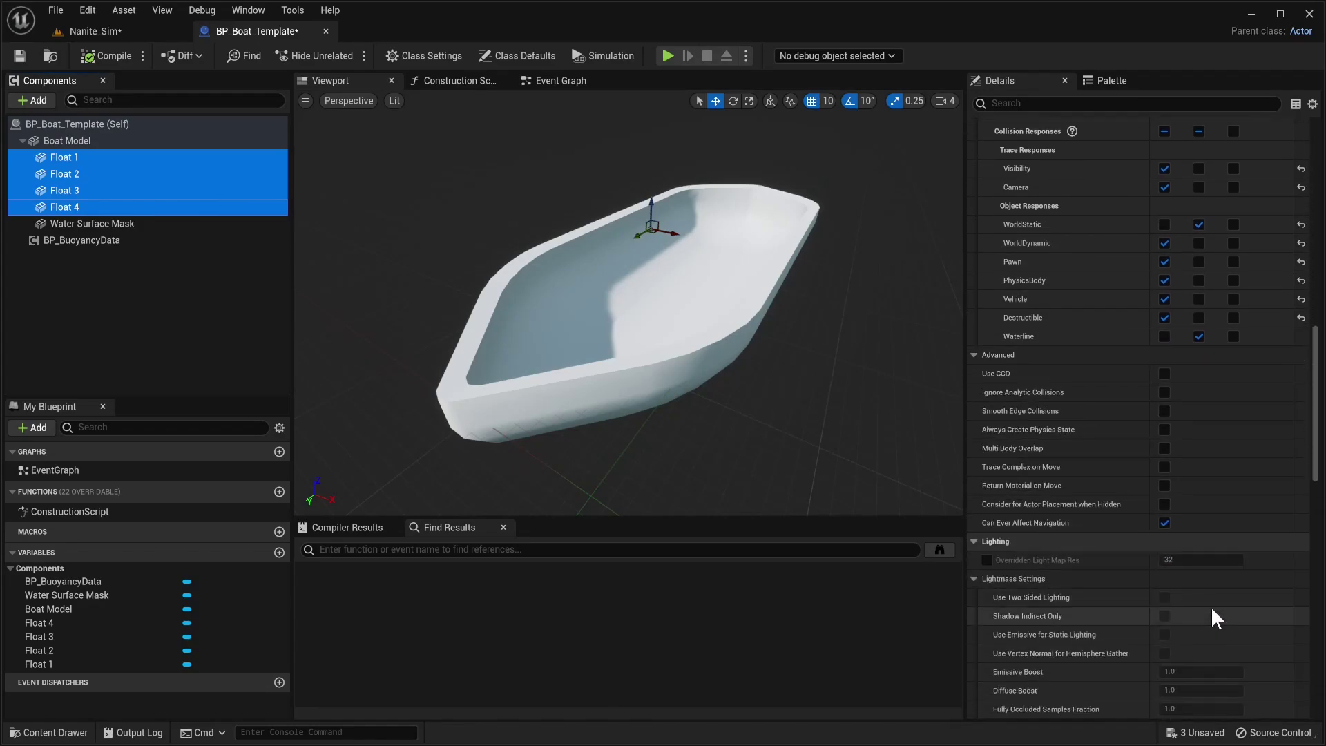
{"action": "left_click", "coordinate": [1072, 104]}
{"action": "type", "text": "tag"}
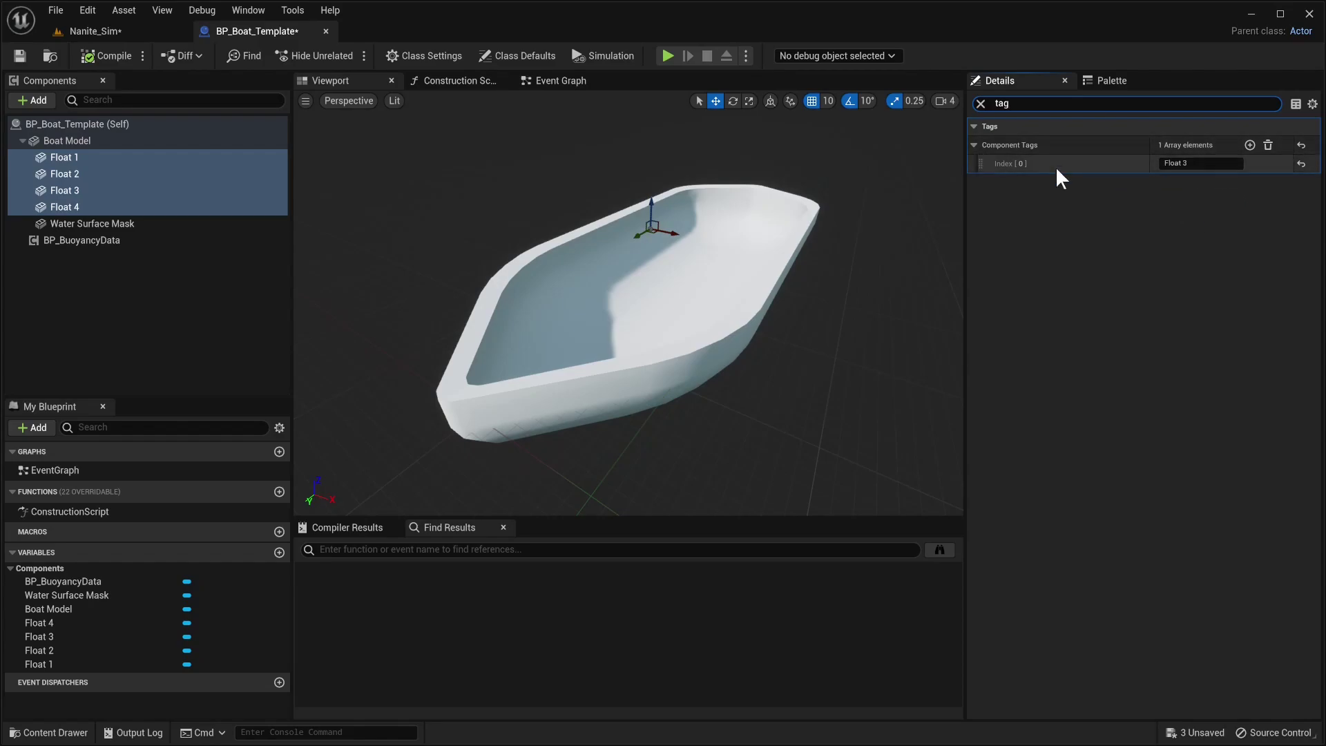
- Switch between Nanite_Sim and the boat blueprint, browsing the BP_ShipL, ShipM and ShipS templates
{"action": "left_click", "coordinate": [104, 36]}
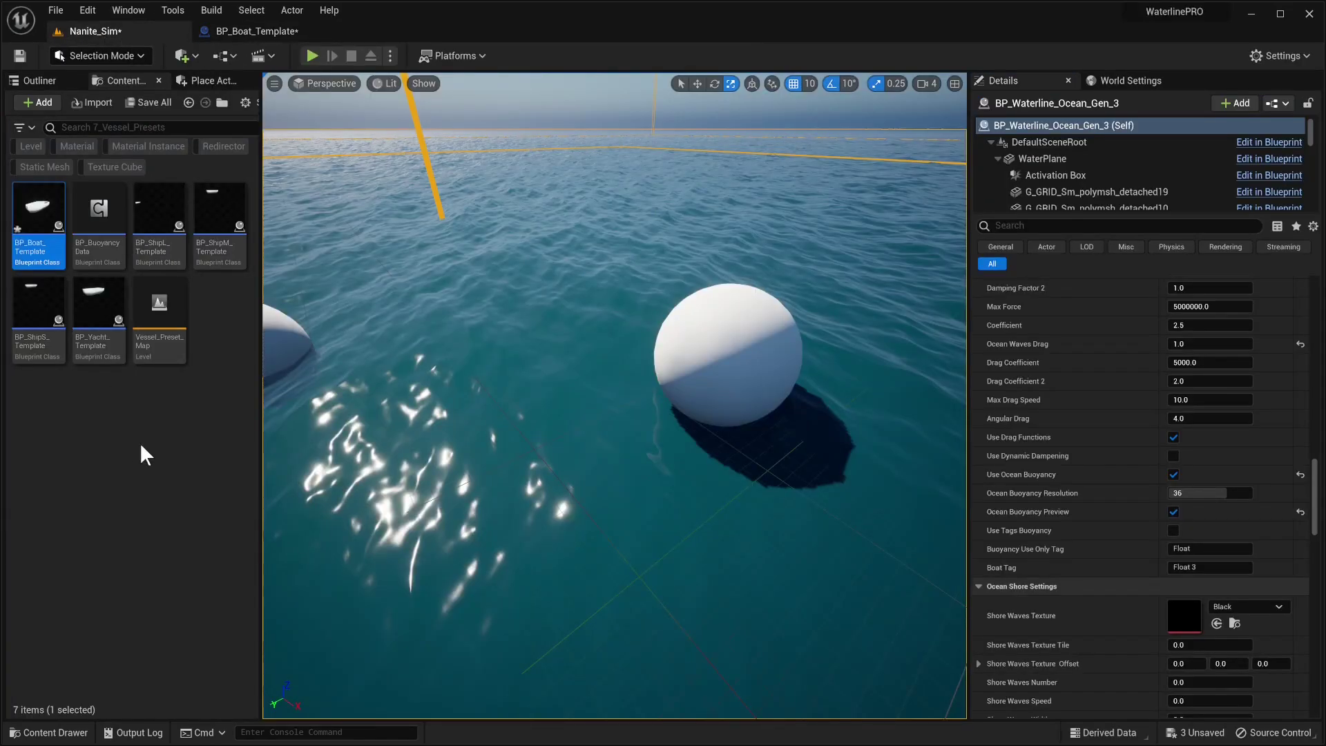
{"action": "left_click", "coordinate": [257, 32]}
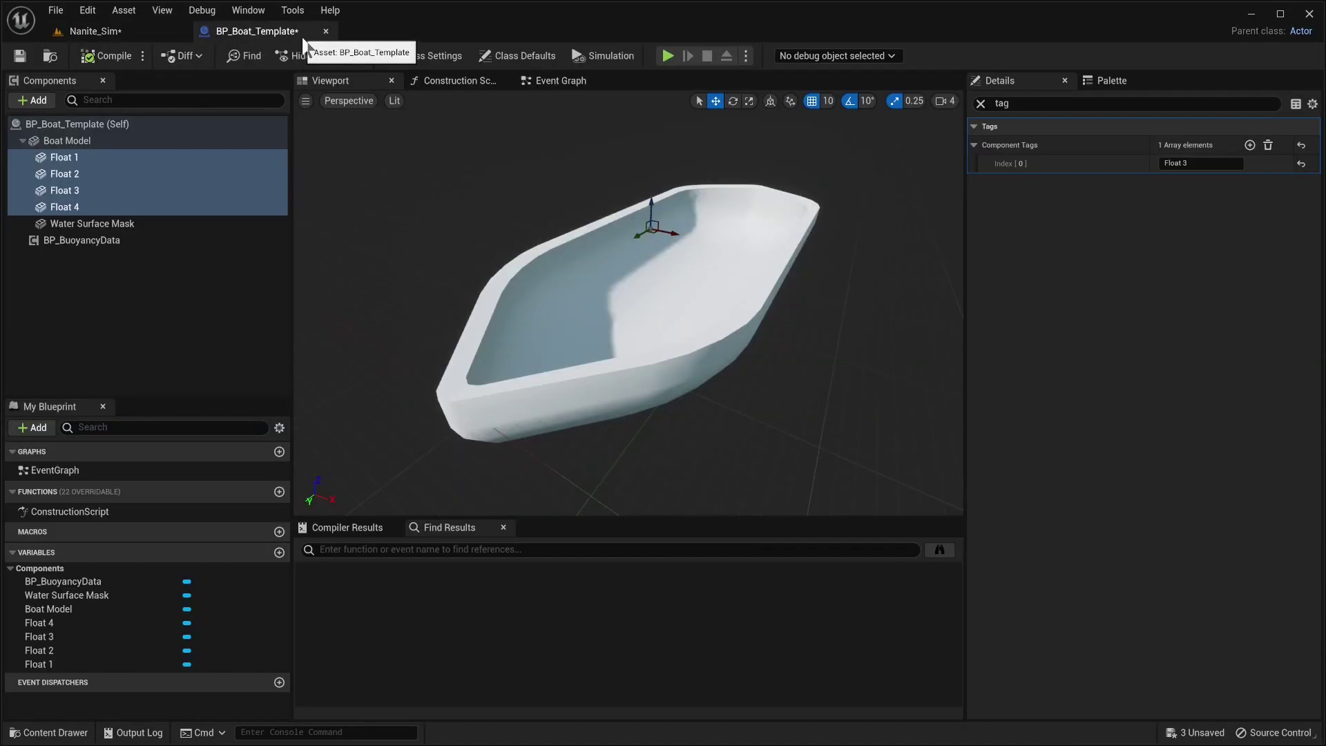
{"action": "left_click", "coordinate": [160, 32]}
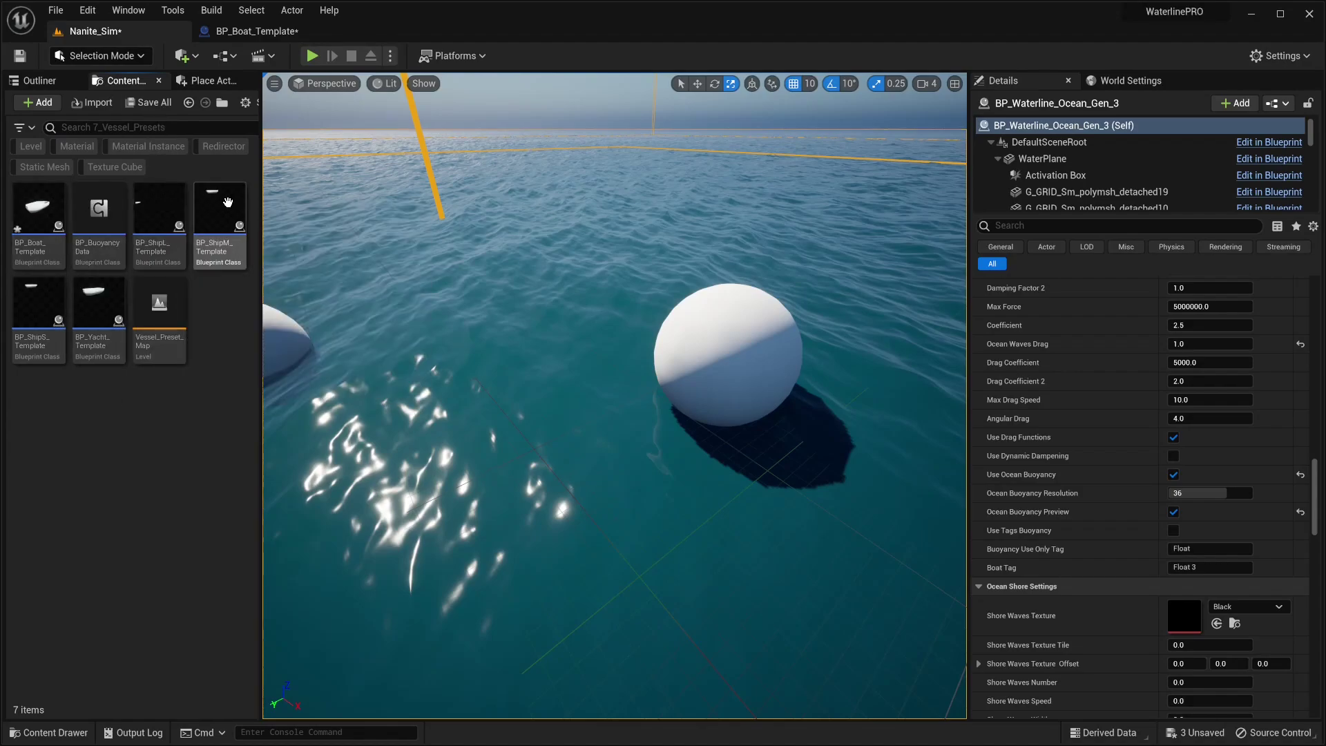
{"action": "left_click", "coordinate": [173, 212]}
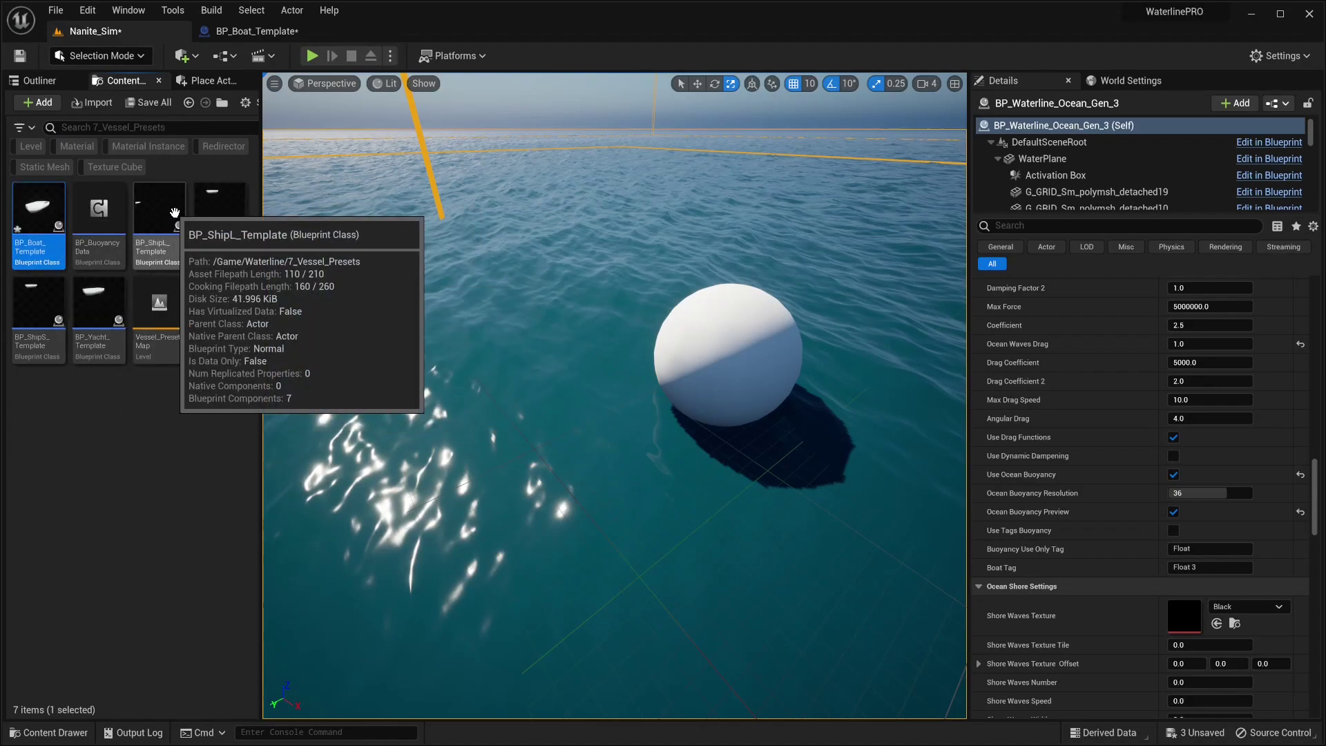
{"action": "left_click", "coordinate": [219, 214]}
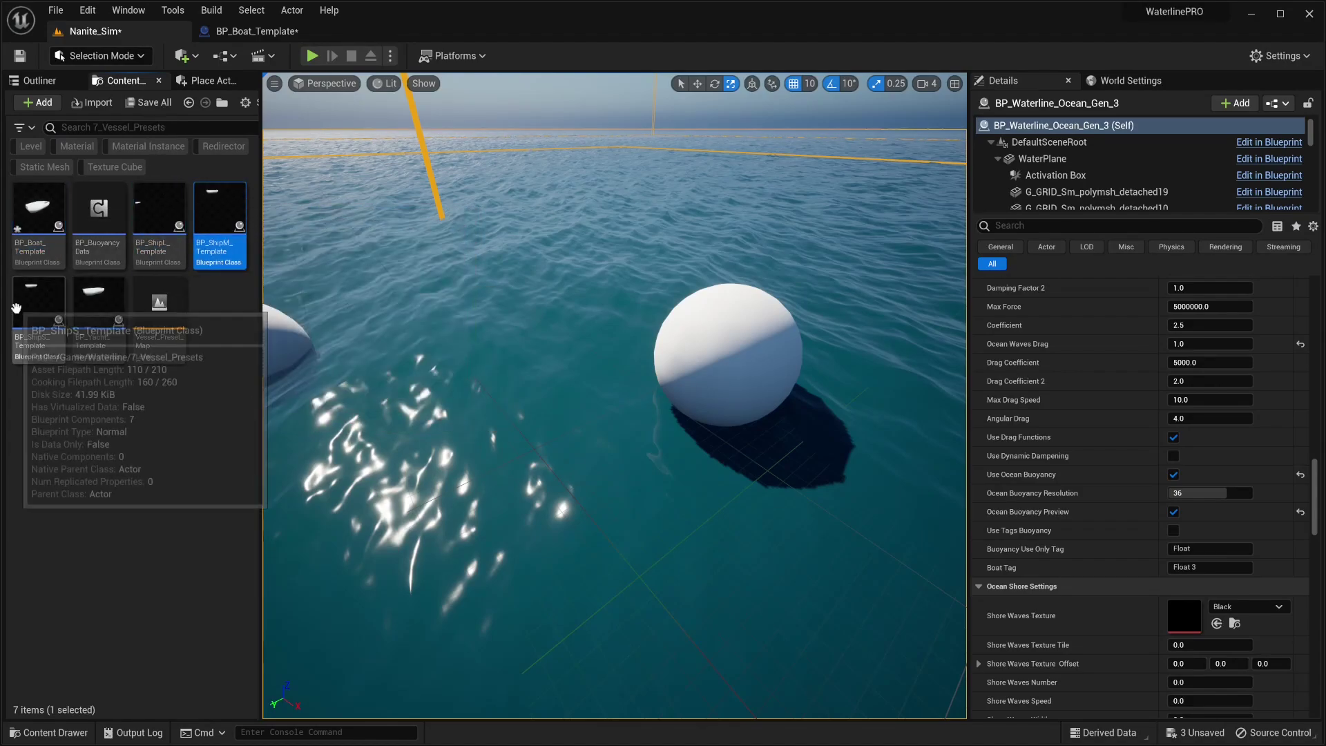
{"action": "left_click", "coordinate": [38, 304]}
{"action": "left_click", "coordinate": [195, 448]}
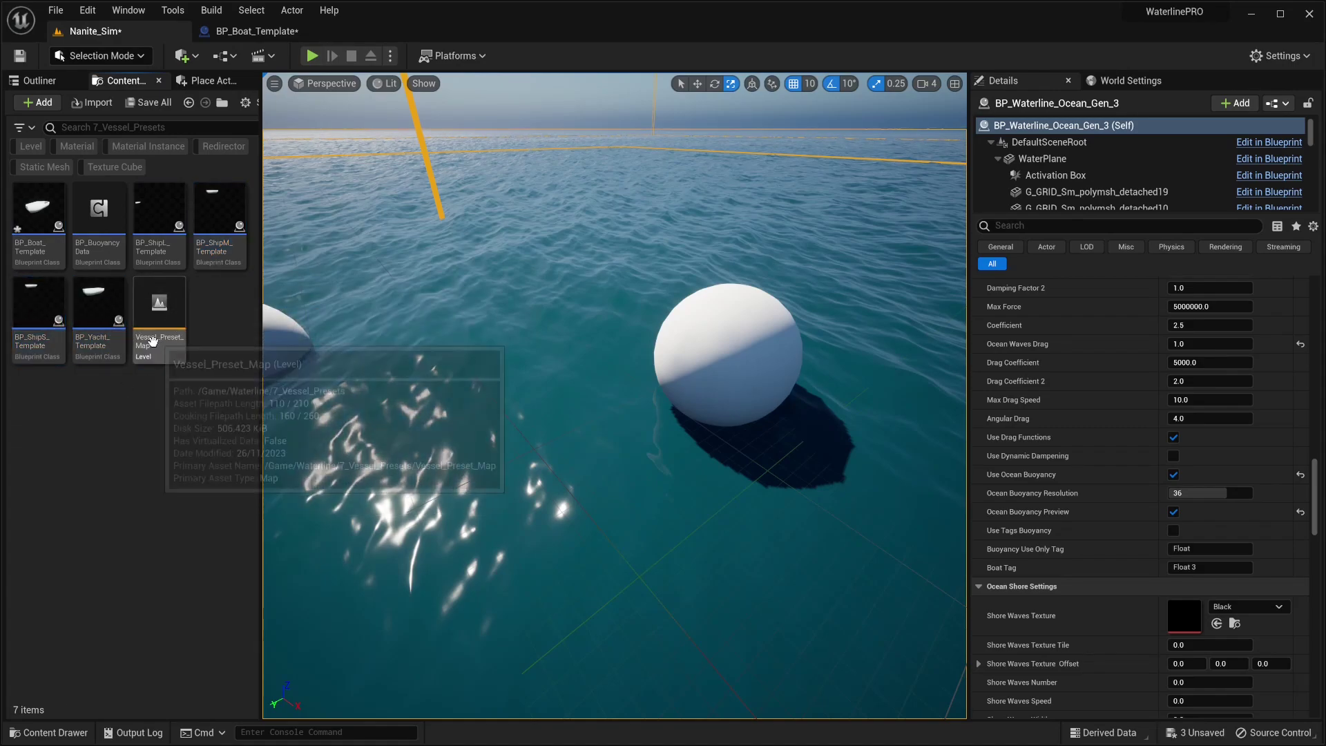
- Check the Boat Model component's tags in BP_Boat_Template, then return to the ocean level
{"action": "left_click", "coordinate": [252, 31]}
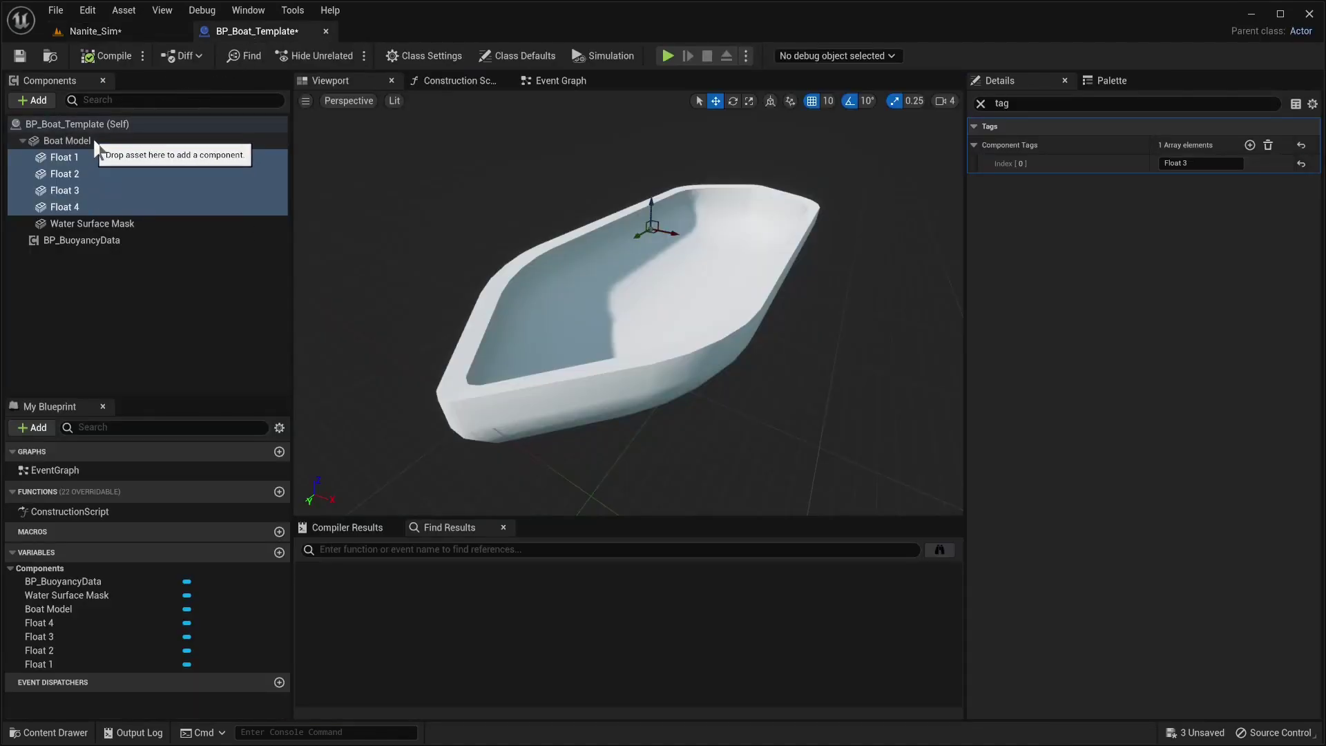
{"action": "left_click", "coordinate": [66, 139]}
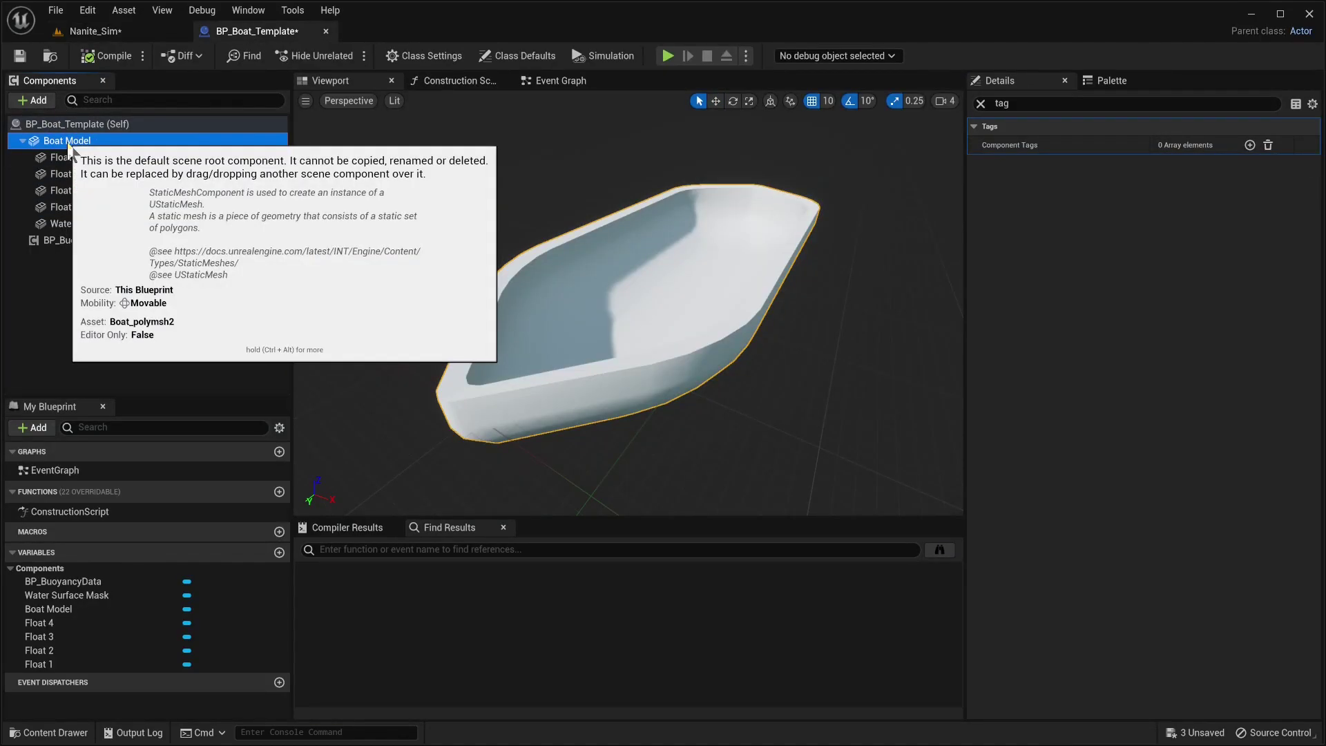
{"action": "left_click", "coordinate": [980, 104]}
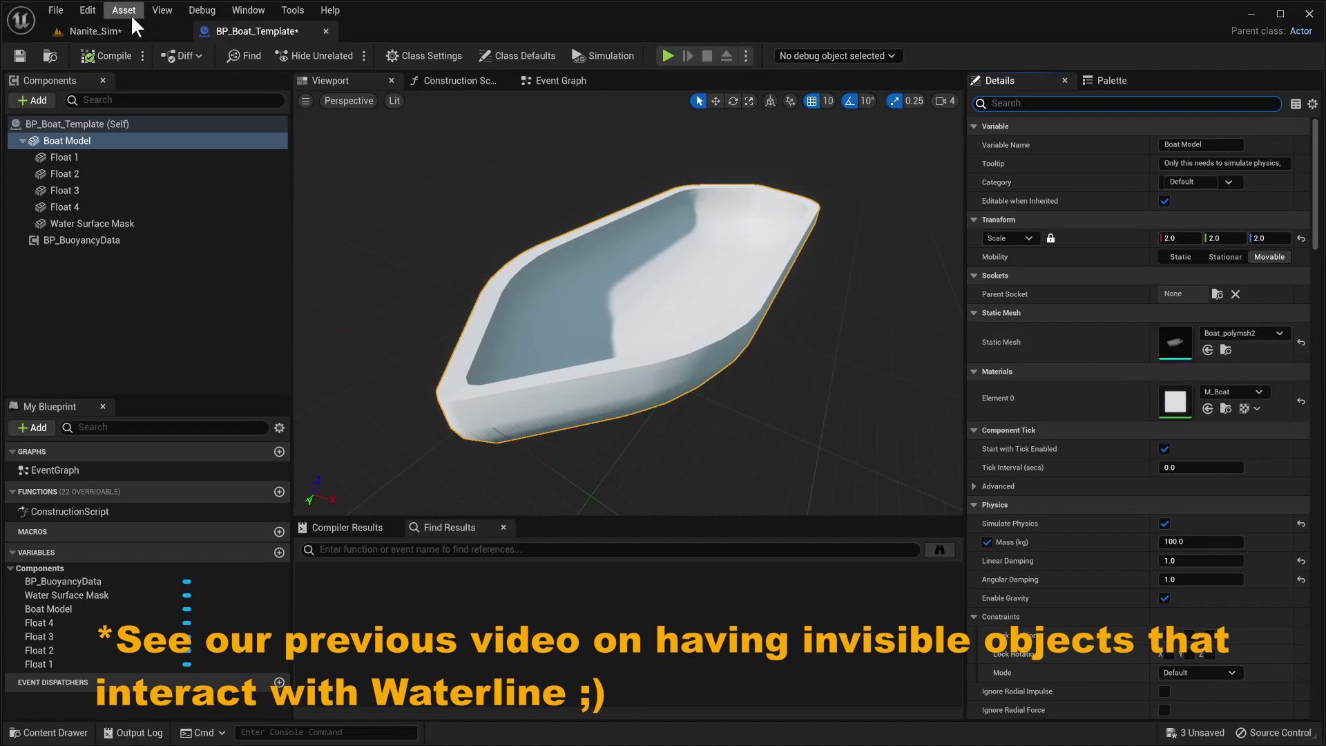
{"action": "left_click", "coordinate": [92, 31]}
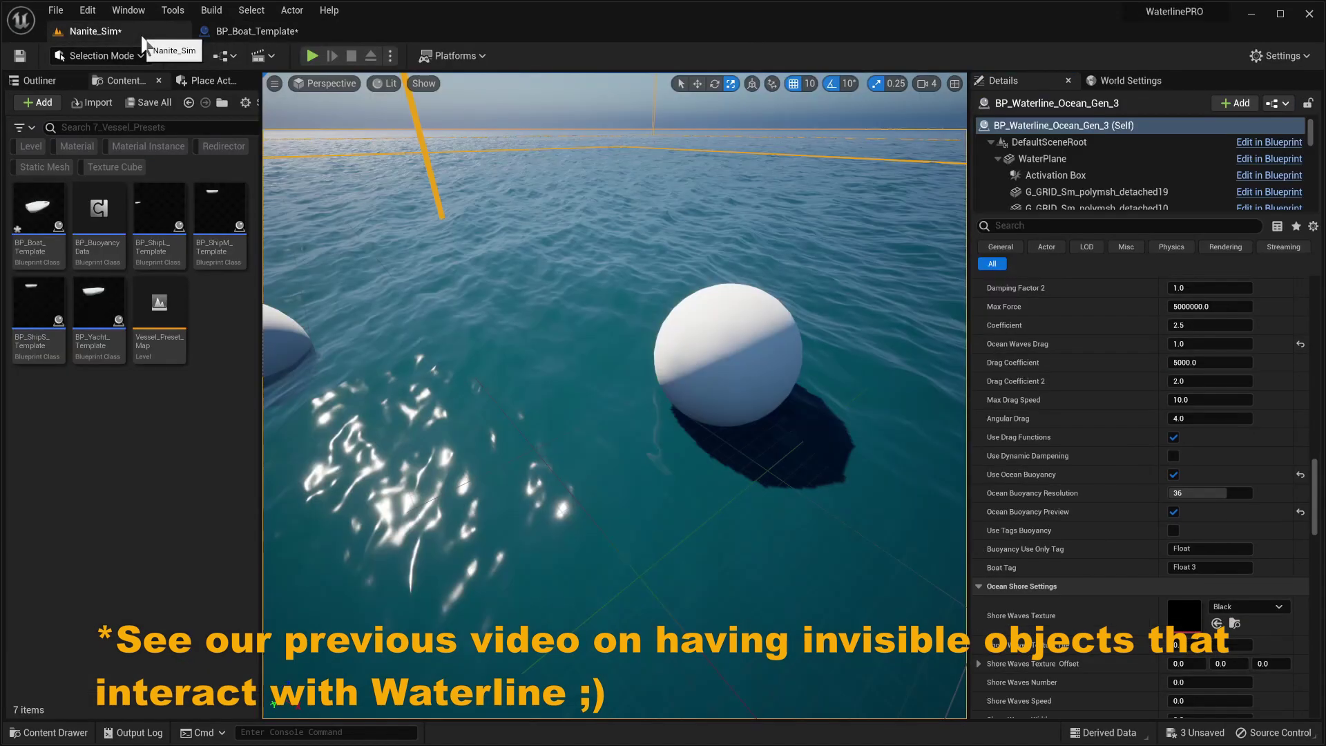
- Open Vessel_Preset_Map and confirm BP_Boat_Template's actor Tags read Boat by filtering for 'tag'
{"action": "double_click", "coordinate": [164, 319]}
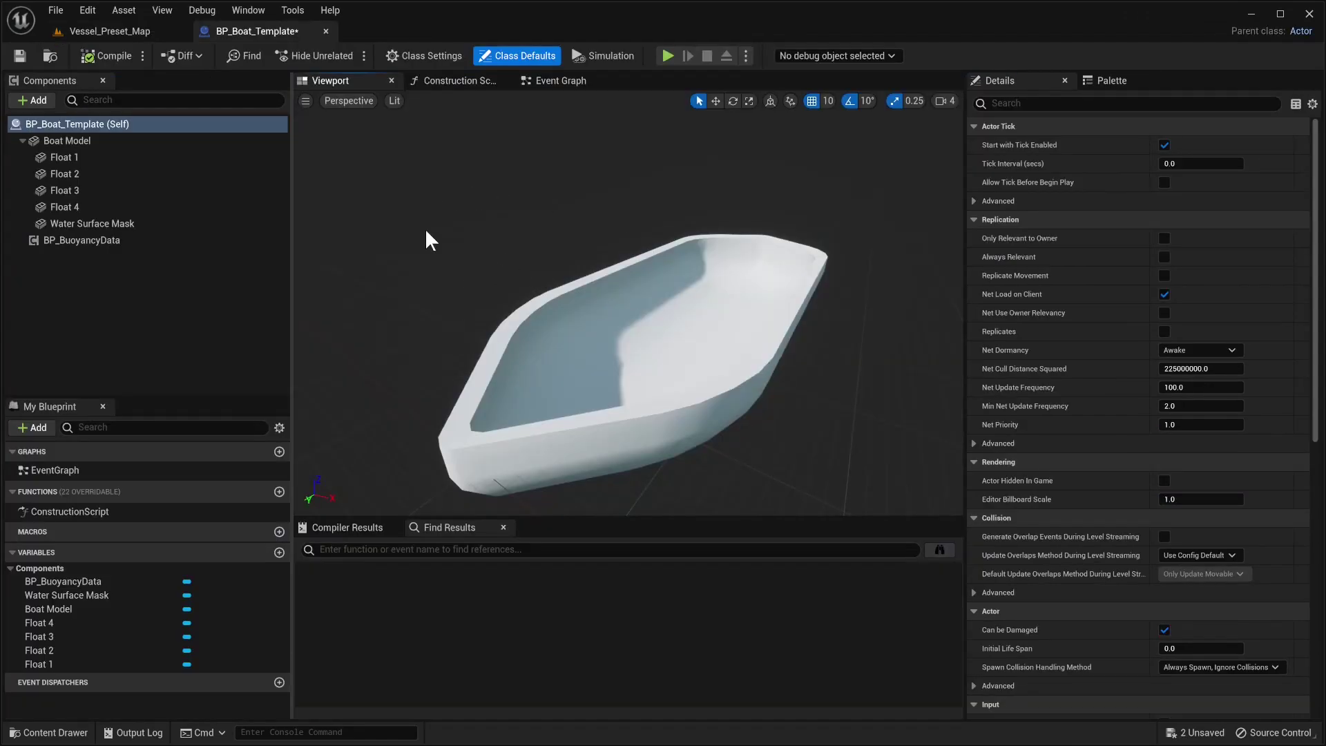
{"action": "left_click", "coordinate": [50, 126]}
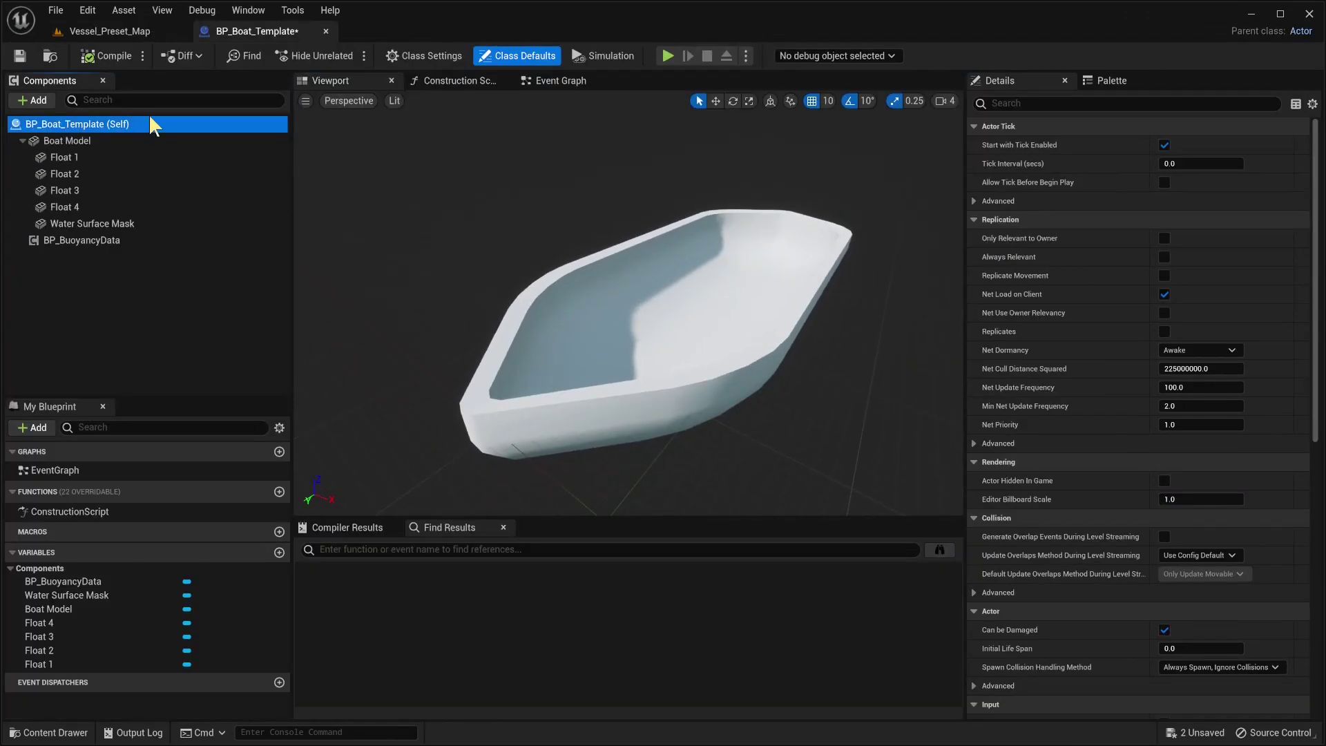
{"action": "left_click", "coordinate": [1091, 103]}
{"action": "type", "text": "tag"}
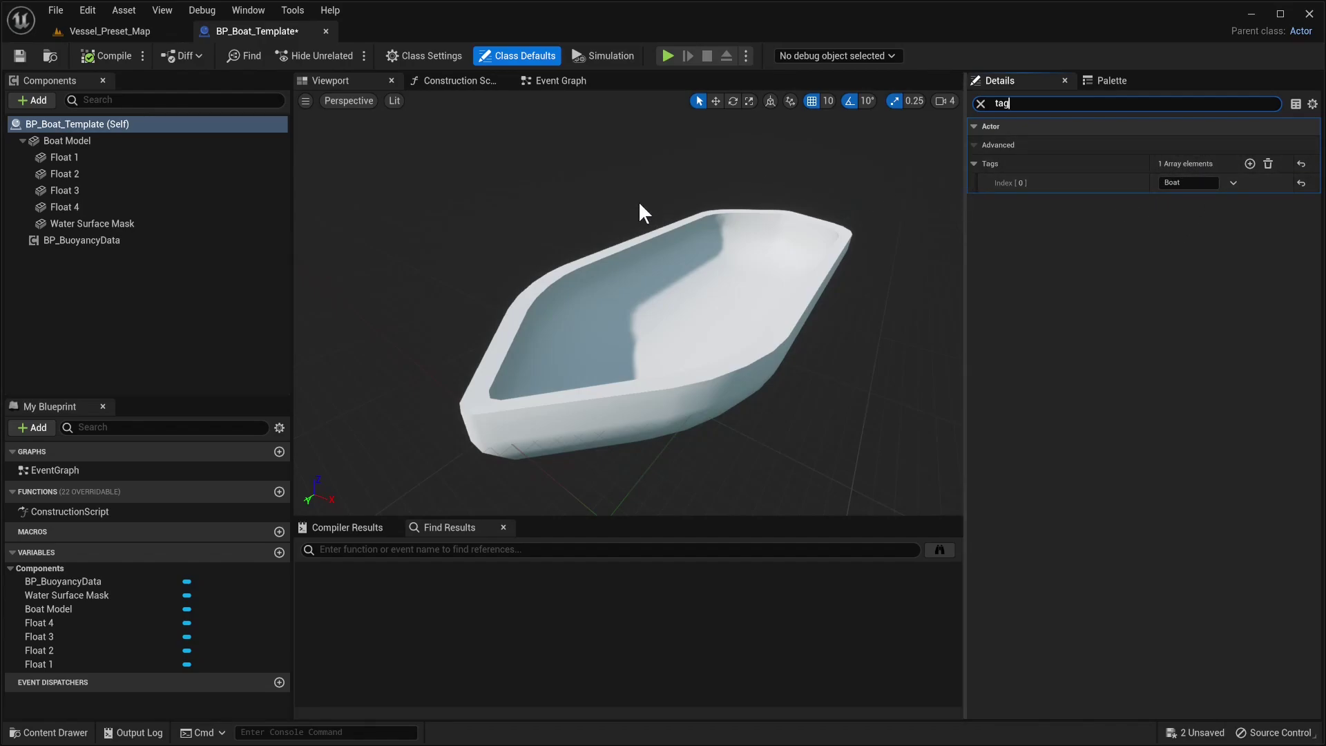
{"action": "left_click_drag", "start_coordinate": [655, 228], "coordinate": [625, 220]}
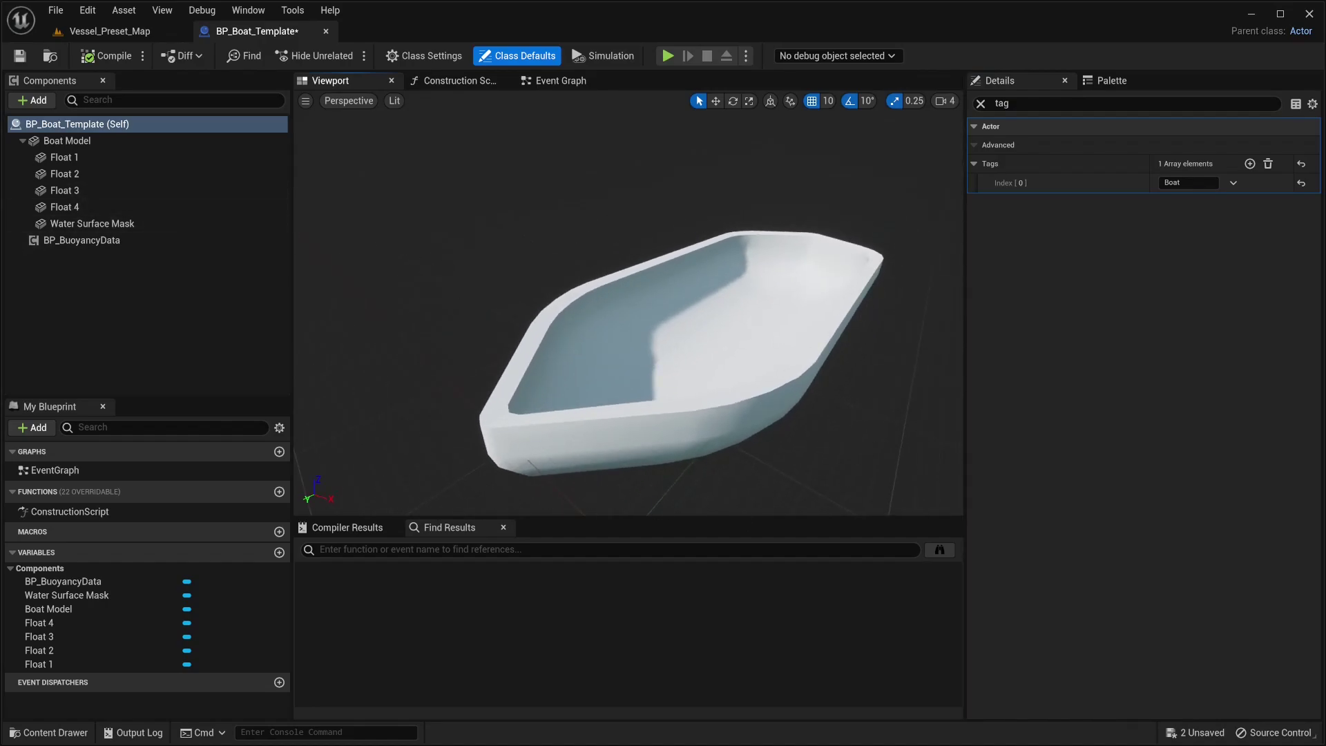
{"action": "left_click", "coordinate": [109, 31]}
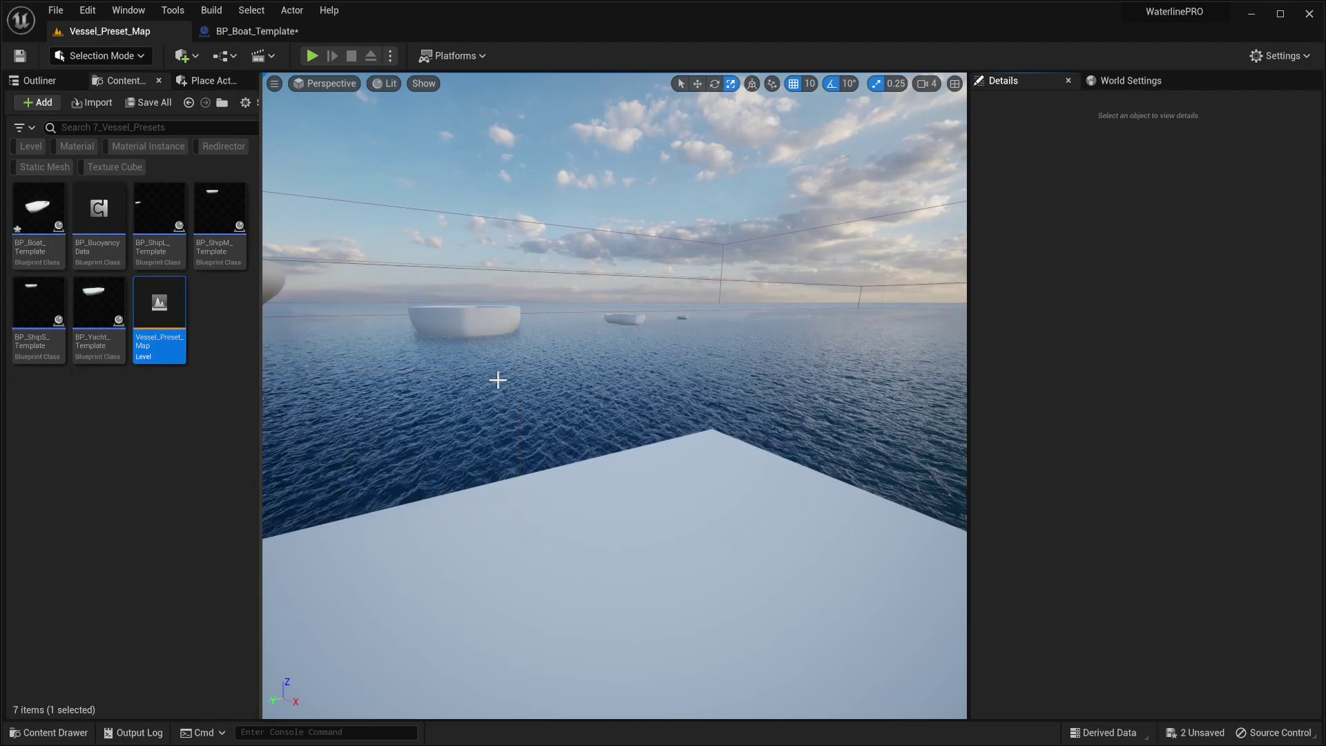
- Set the World Settings GameMode Override to GameModeBase and play the level to watch the boats
{"action": "right_click_drag", "start_coordinate": [497, 380], "coordinate": [666, 429]}
{"action": "left_click", "coordinate": [666, 429]}
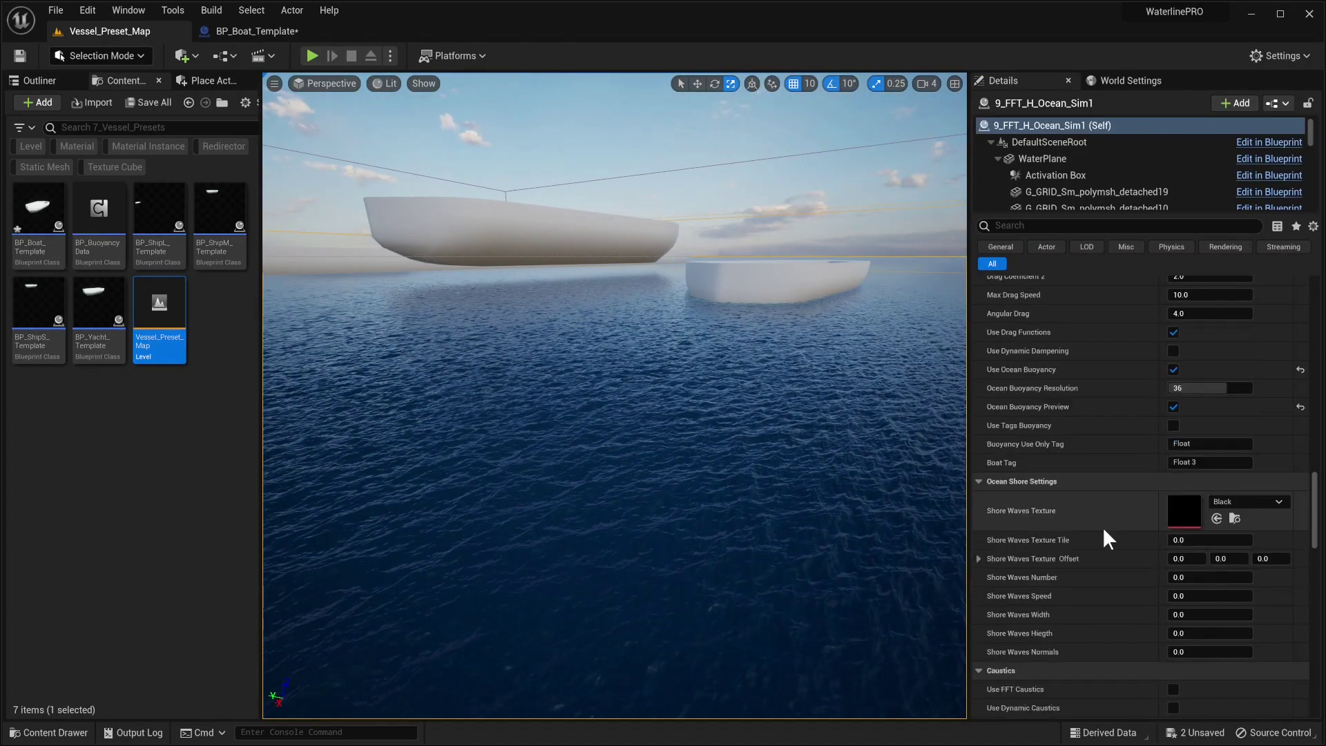
{"action": "scroll", "coordinate": [1105, 537], "scroll_direction": "down", "scroll_amount": 15}
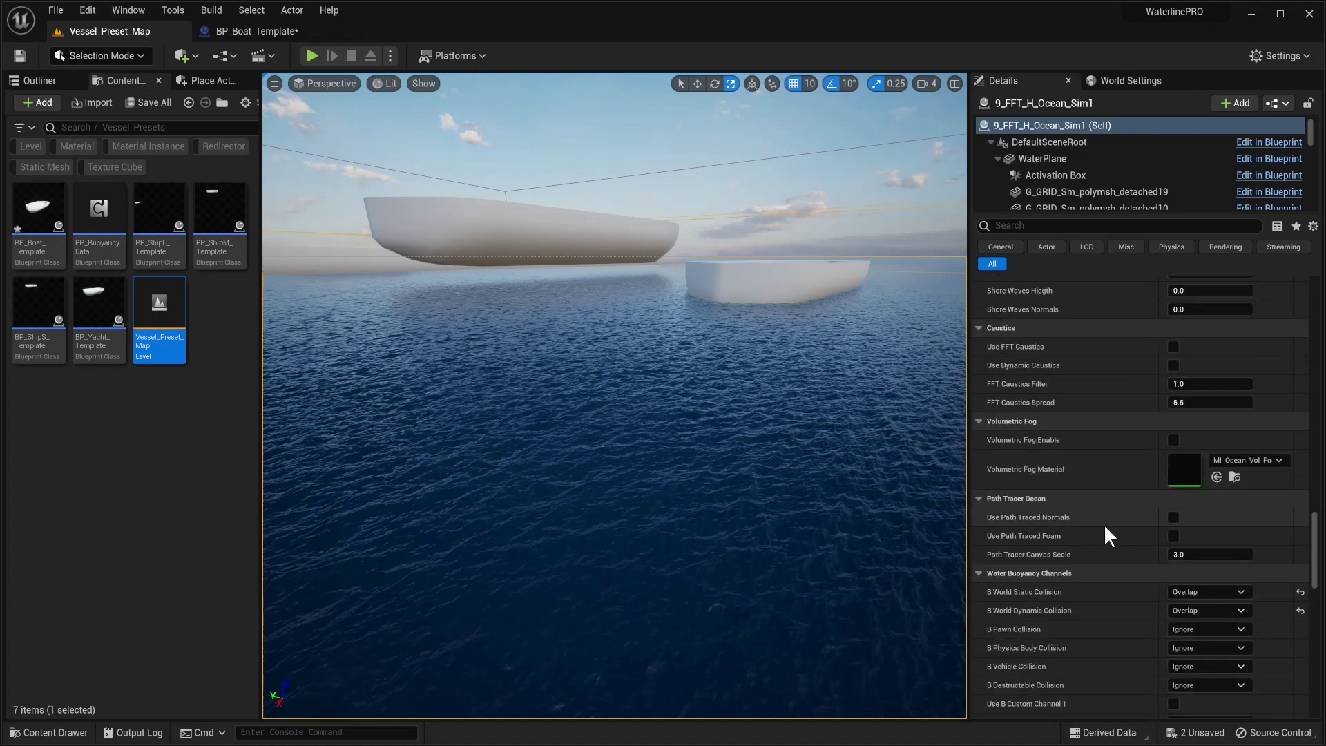
{"action": "left_click", "coordinate": [1091, 81]}
{"action": "left_click", "coordinate": [1189, 145]}
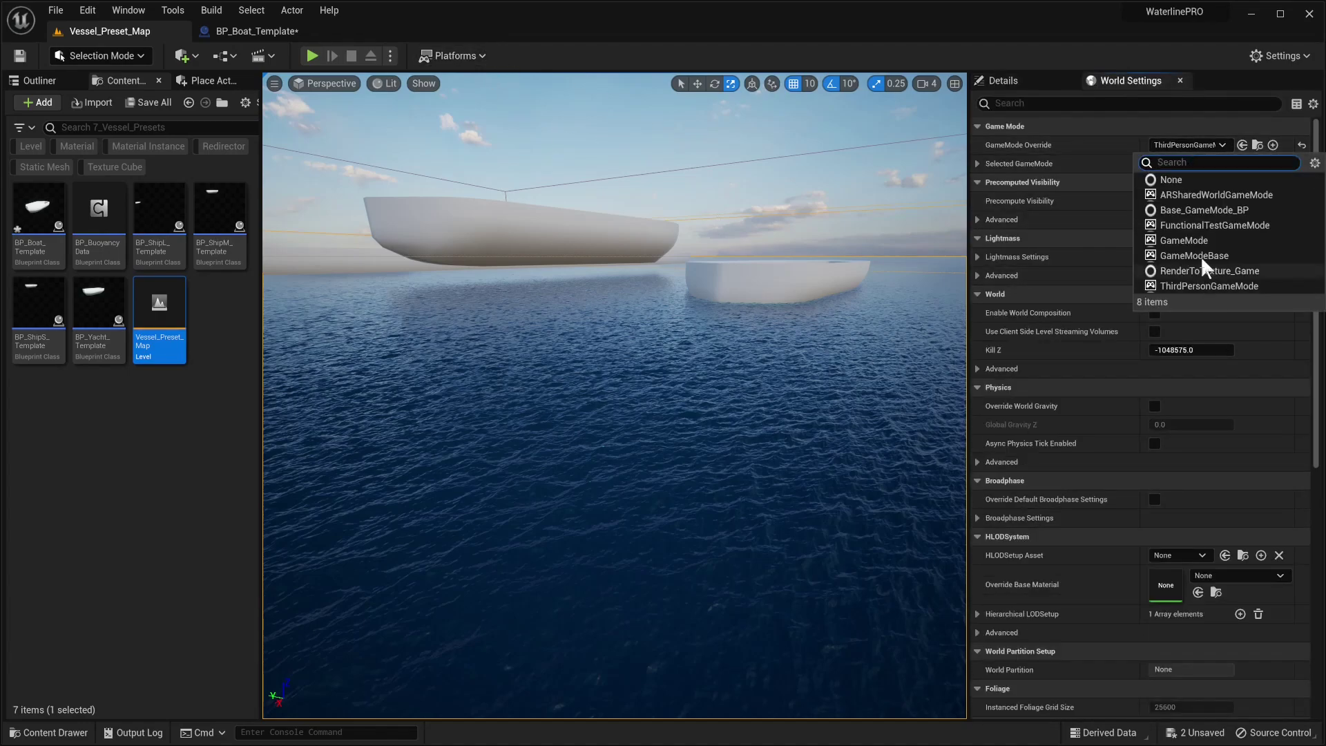
{"action": "left_click", "coordinate": [1208, 263]}
{"action": "right_click_drag", "start_coordinate": [615, 394], "coordinate": [629, 384]}
{"action": "left_click", "coordinate": [312, 56]}
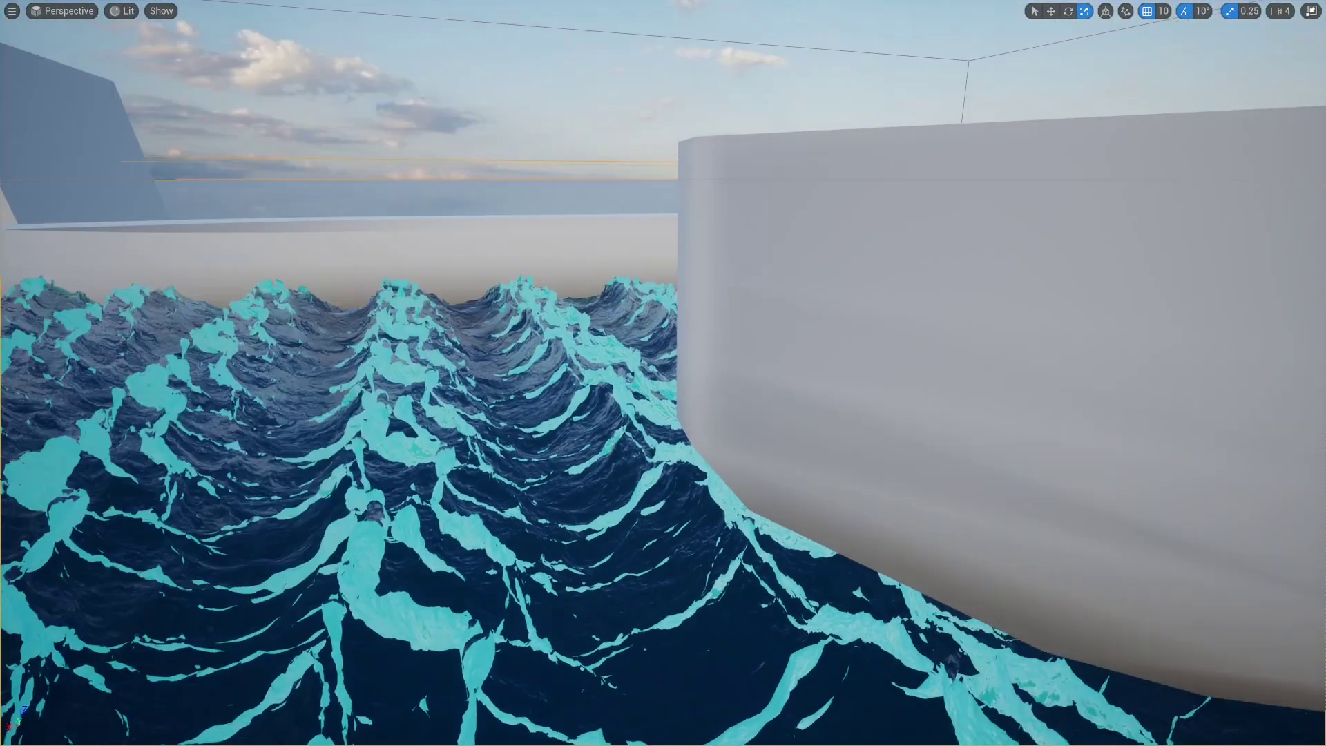
- Stop playing and pause the ocean actor's live simulation
{"action": "key", "text": "F11"}
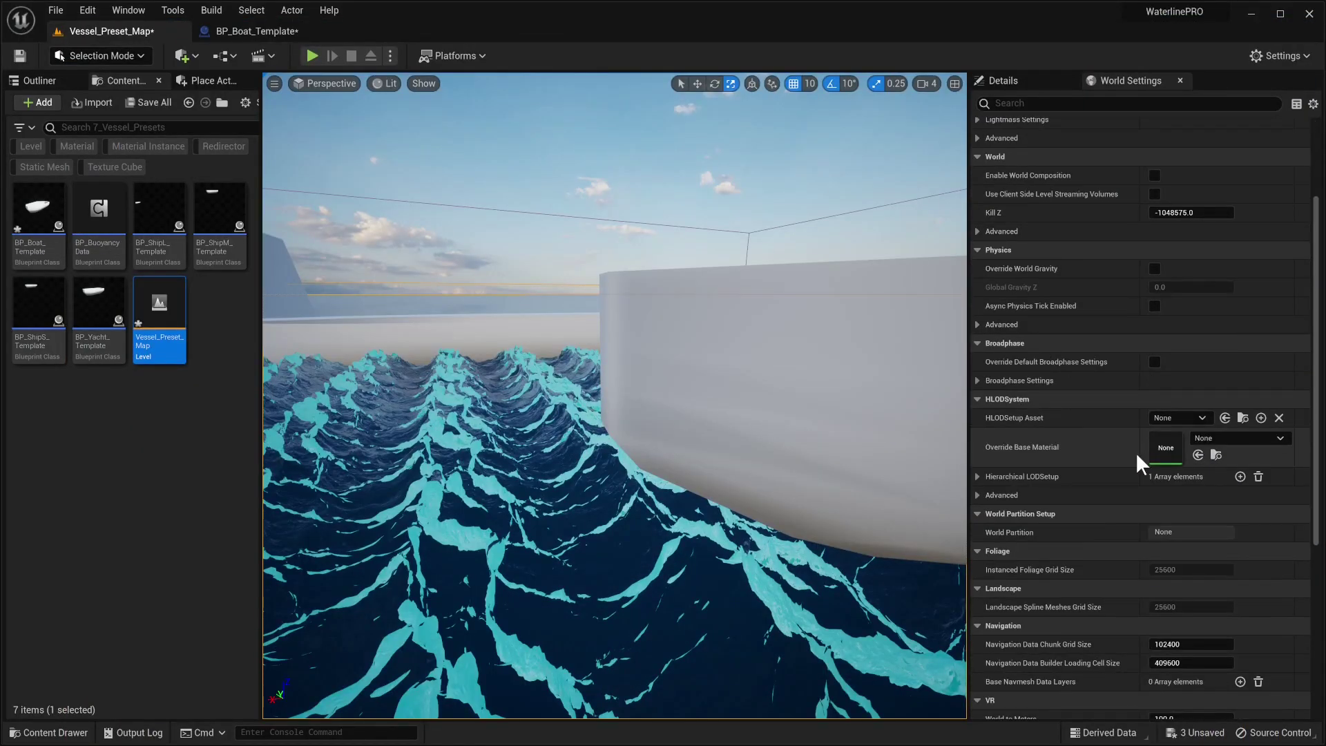
{"action": "left_click", "coordinate": [1002, 80]}
{"action": "scroll", "coordinate": [1077, 350], "scroll_direction": "down", "scroll_amount": 15}
{"action": "scroll", "coordinate": [1076, 351], "scroll_direction": "up", "scroll_amount": 10}
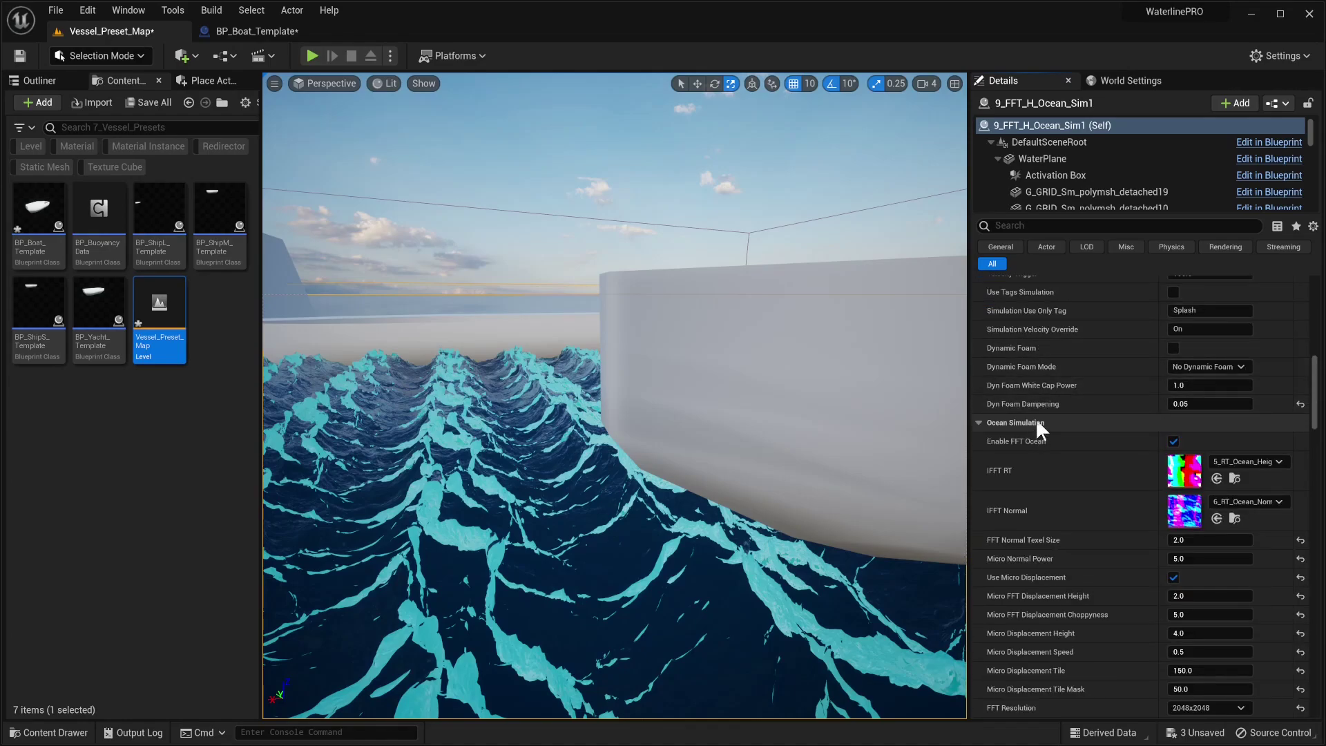
{"action": "scroll", "coordinate": [1042, 392], "scroll_direction": "up", "scroll_amount": 5}
{"action": "left_click", "coordinate": [1083, 310]}
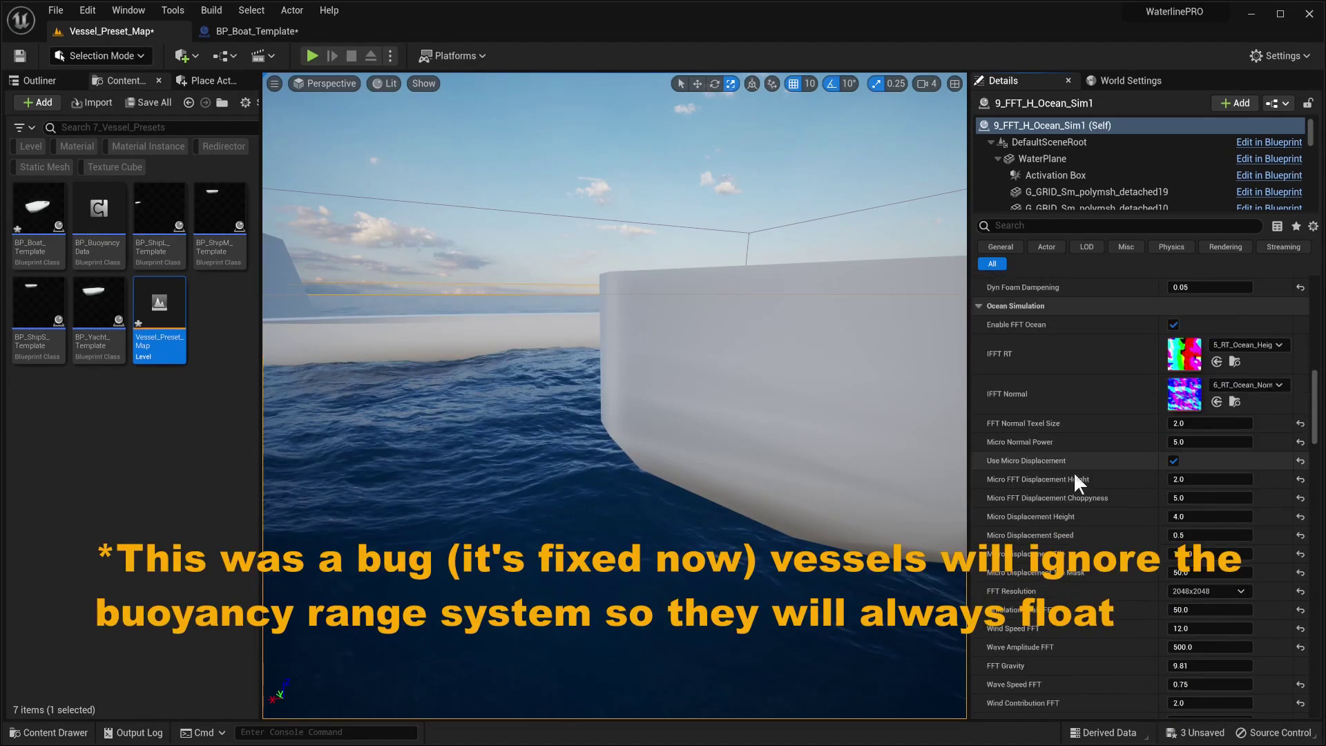
- Raise the ocean's Buoyancy Range to 10000 and play the level again
{"action": "scroll", "coordinate": [1073, 477], "scroll_direction": "down", "scroll_amount": 10}
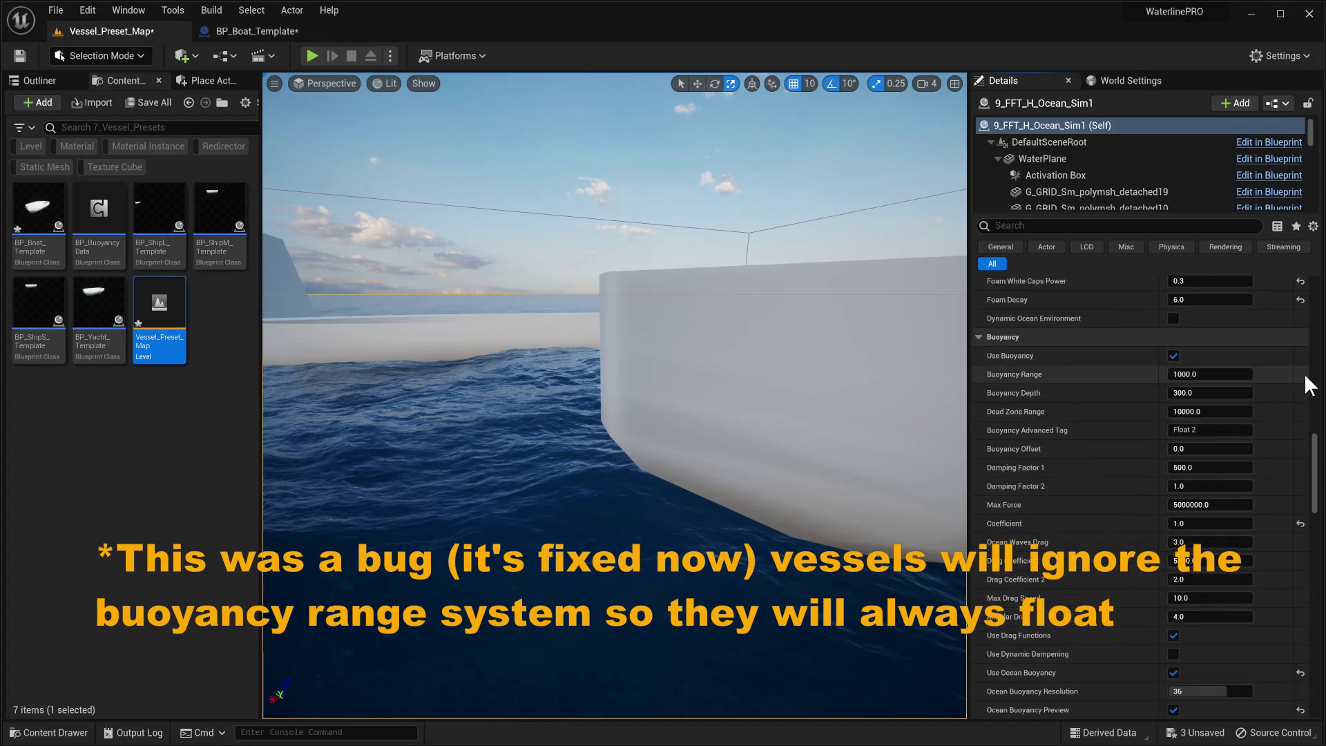
{"action": "type", "text": "0"}
{"action": "key", "text": "Return"}
{"action": "left_click", "coordinate": [311, 55]}
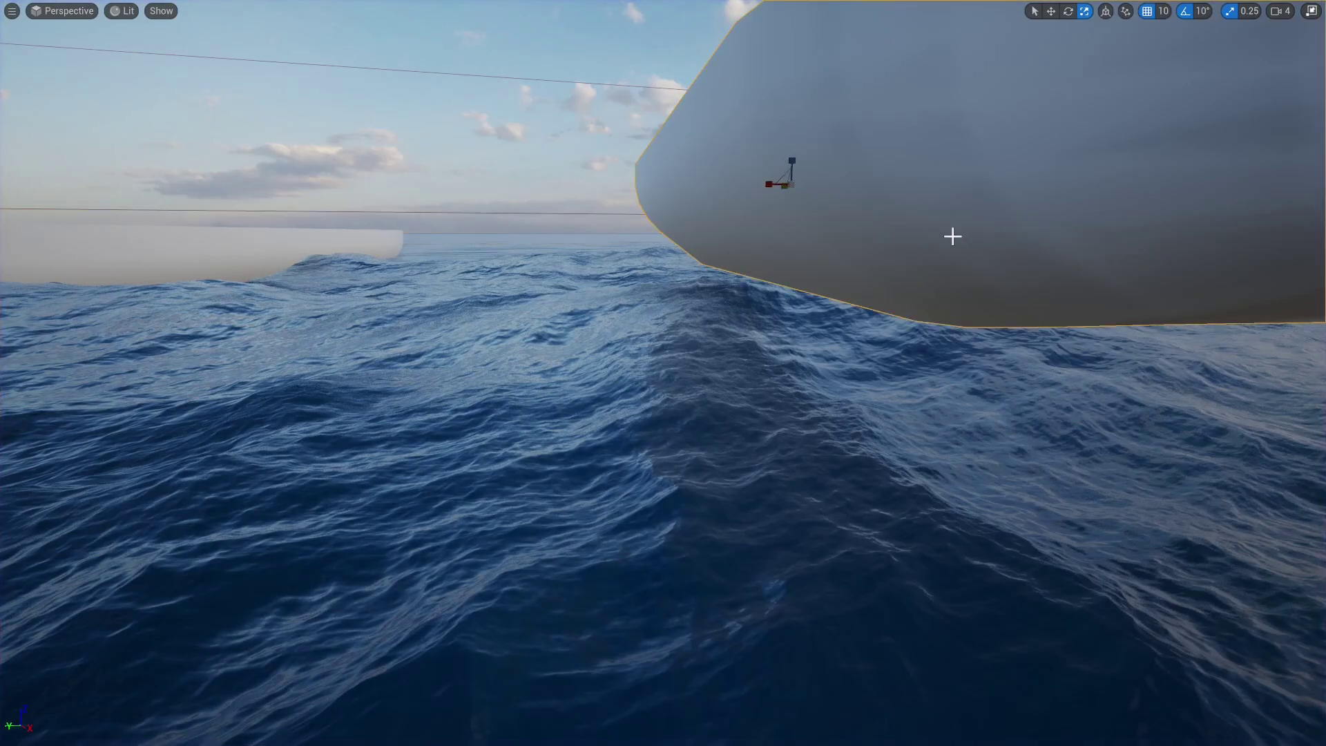
- Exit play and step through BP_ShipM_Template's Boat Model, Float 2, then BP_BuoyancyData settings
{"action": "key", "text": "F11"}
{"action": "left_click", "coordinate": [1092, 142]}
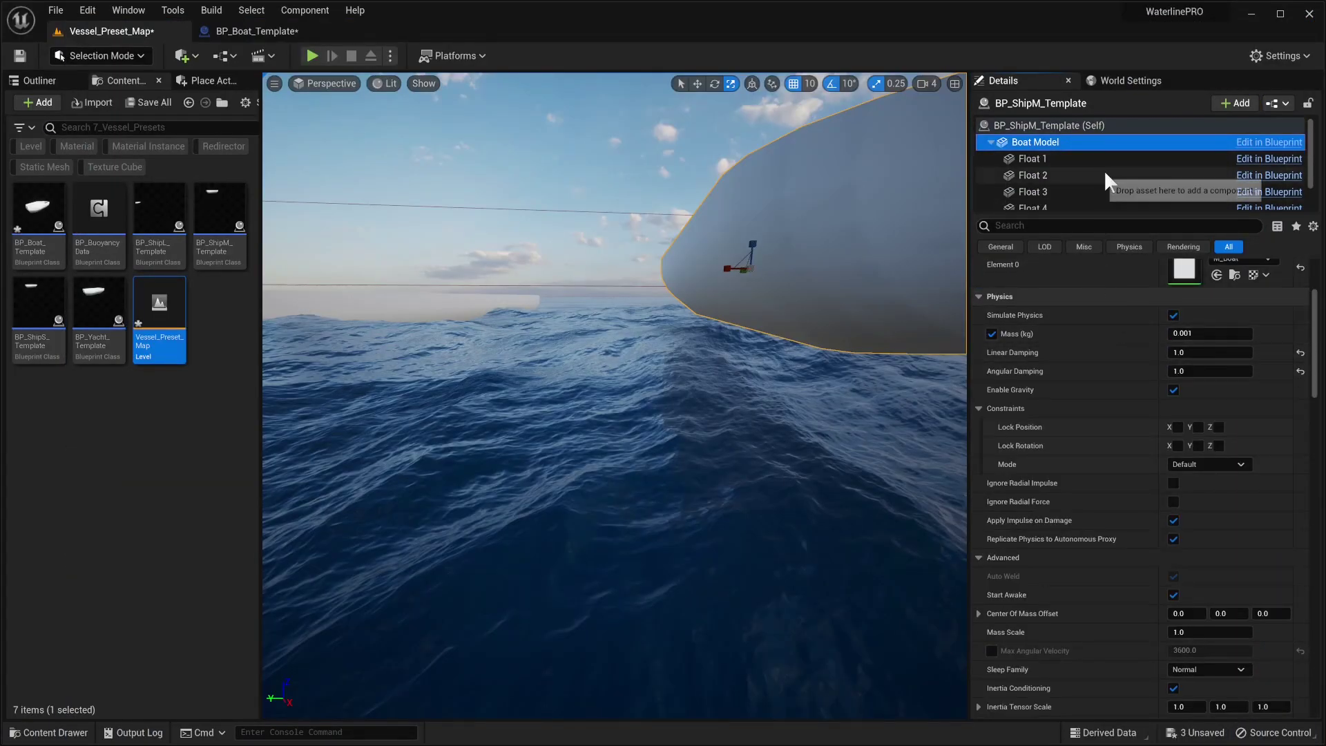
{"action": "left_click", "coordinate": [1077, 175]}
{"action": "scroll", "coordinate": [1109, 347], "scroll_direction": "up", "scroll_amount": 3}
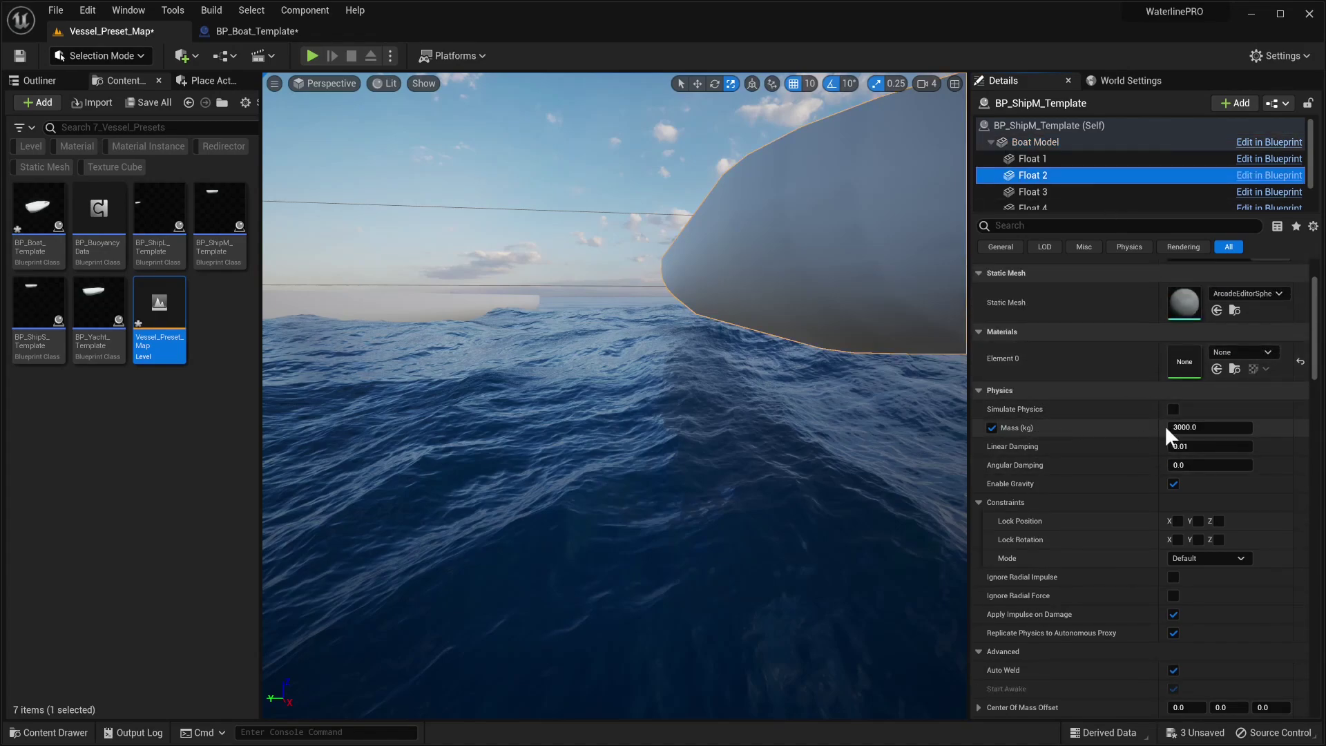
{"action": "scroll", "coordinate": [1042, 182], "scroll_direction": "down", "scroll_amount": 2}
{"action": "left_click", "coordinate": [1046, 201]}
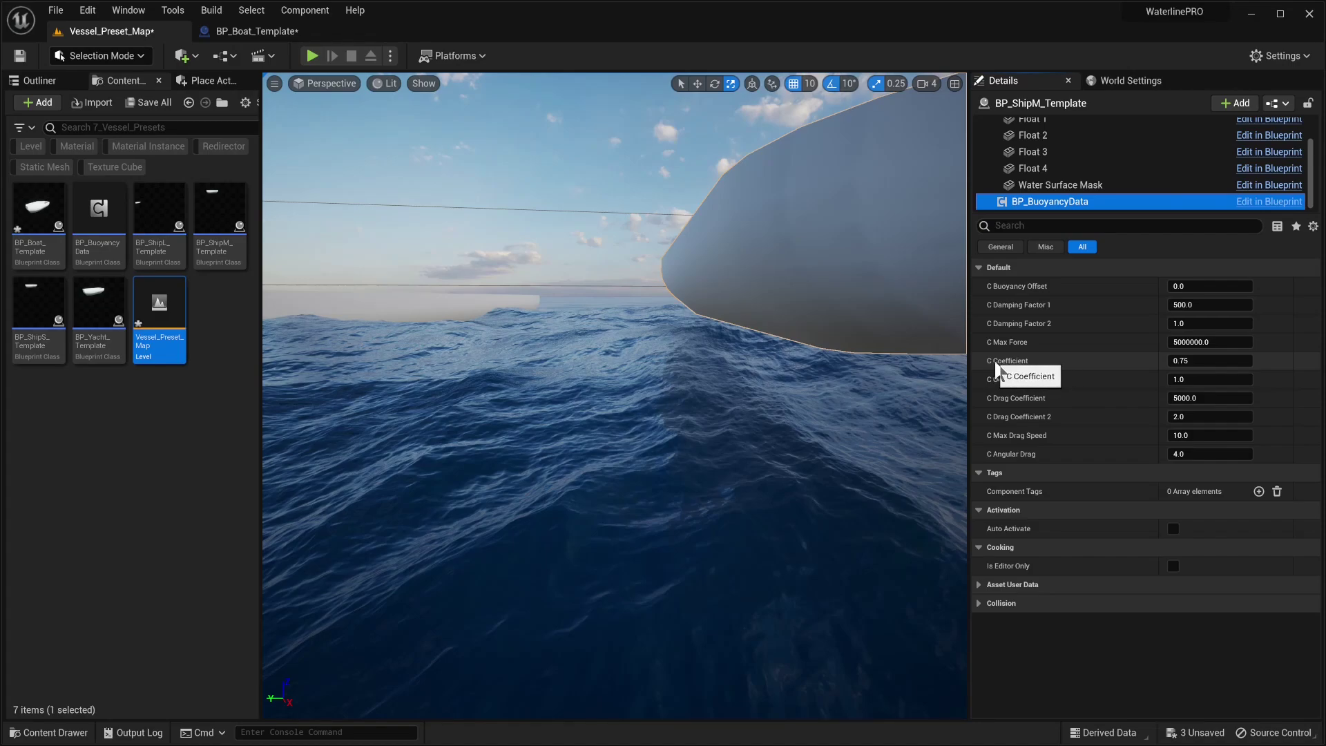
{"action": "right_click_drag", "start_coordinate": [632, 326], "coordinate": [631, 327]}
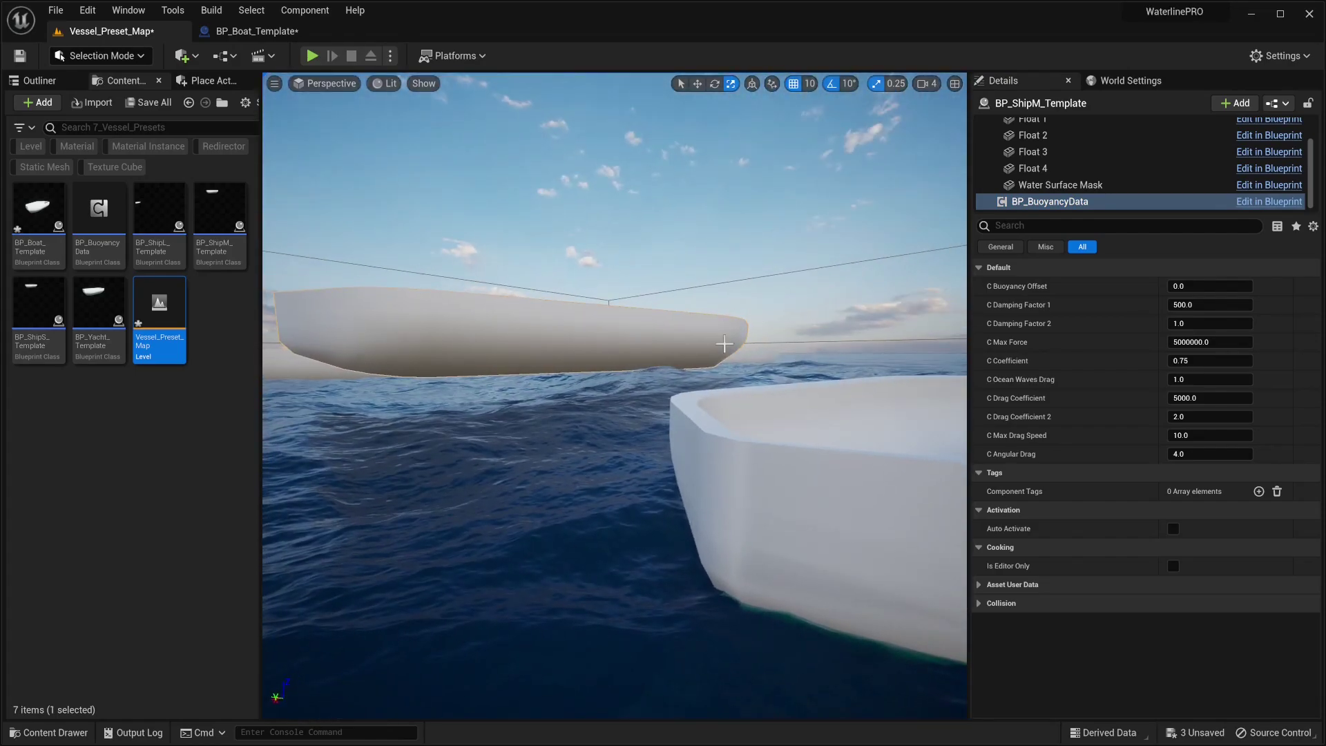
{"action": "right_click_drag", "start_coordinate": [621, 380], "coordinate": [622, 380]}
{"action": "right_click_drag", "start_coordinate": [719, 379], "coordinate": [719, 379]}
{"action": "left_click", "coordinate": [580, 432]}
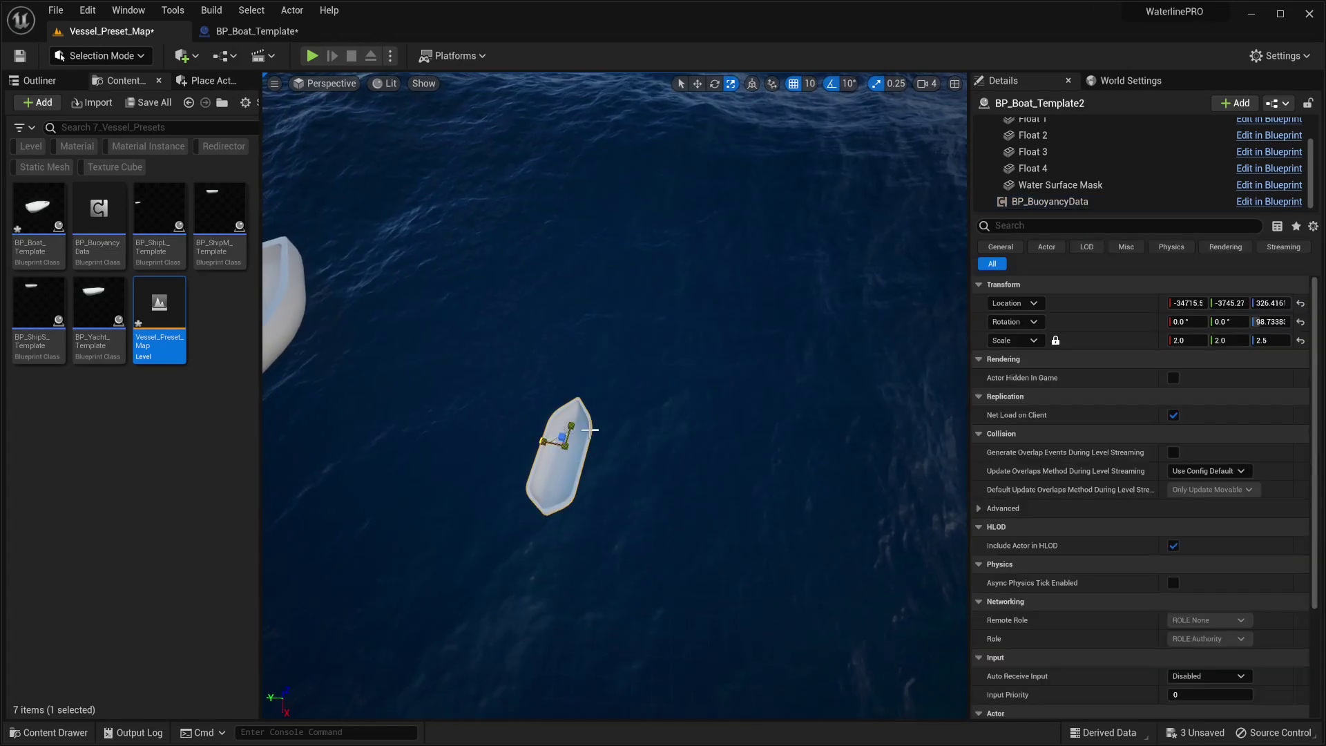
{"action": "left_click", "coordinate": [1037, 201]}
{"action": "right_click_drag", "start_coordinate": [820, 237], "coordinate": [820, 237]}
{"action": "right_click_drag", "start_coordinate": [787, 316], "coordinate": [725, 385]}
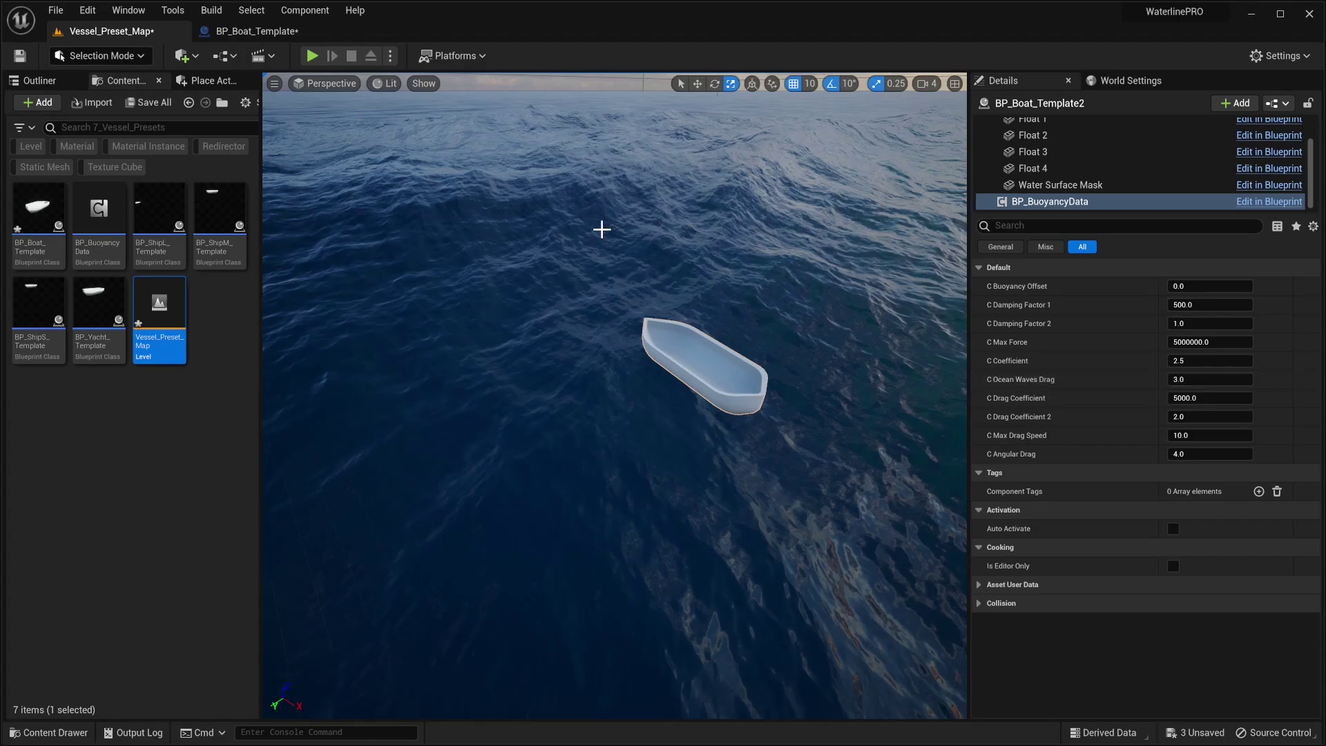
{"action": "right_click_drag", "start_coordinate": [848, 348], "coordinate": [848, 348]}
{"action": "left_click", "coordinate": [815, 511]}
{"action": "left_click", "coordinate": [1026, 198]}
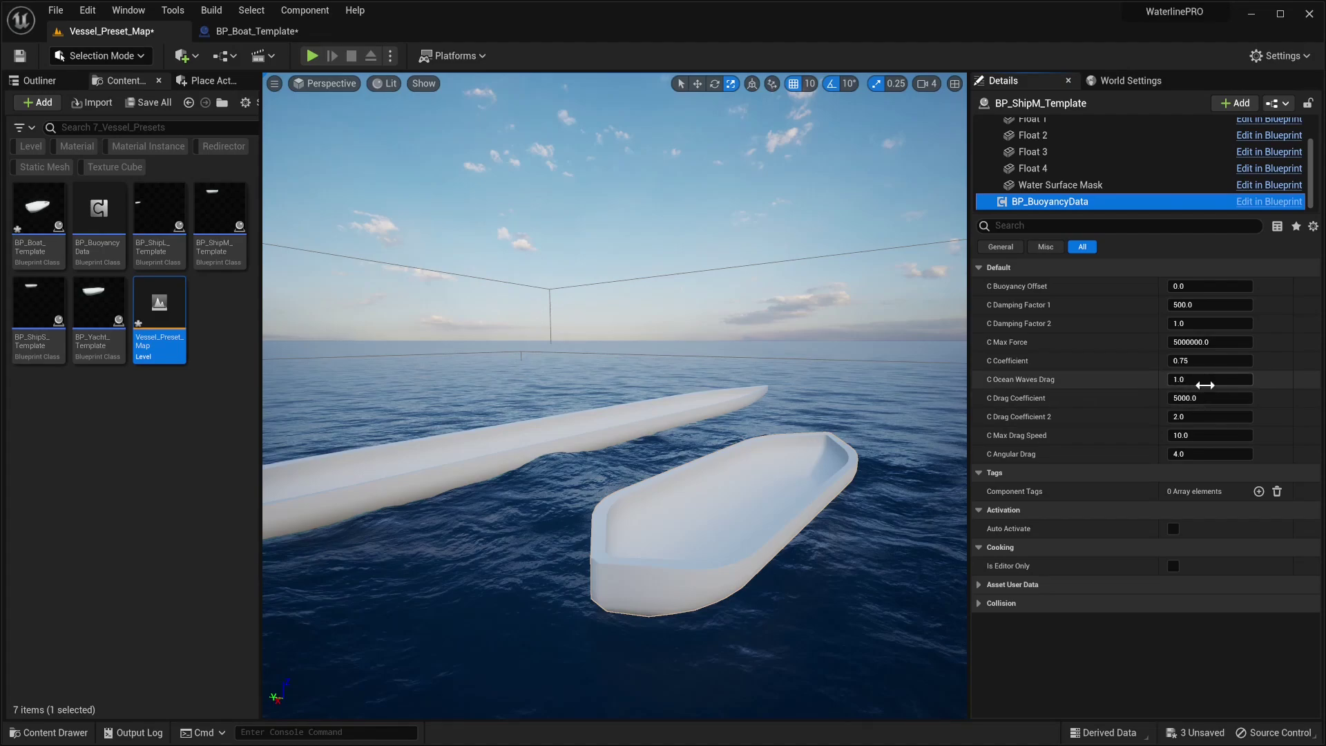
{"action": "mouse_move", "coordinate": [863, 386]}
{"action": "right_mouse_down"}
{"action": "mouse_move", "coordinate": [816, 415]}
{"action": "mouse_move", "coordinate": [843, 359]}
{"action": "mouse_move", "coordinate": [873, 374]}
{"action": "right_mouse_up"}
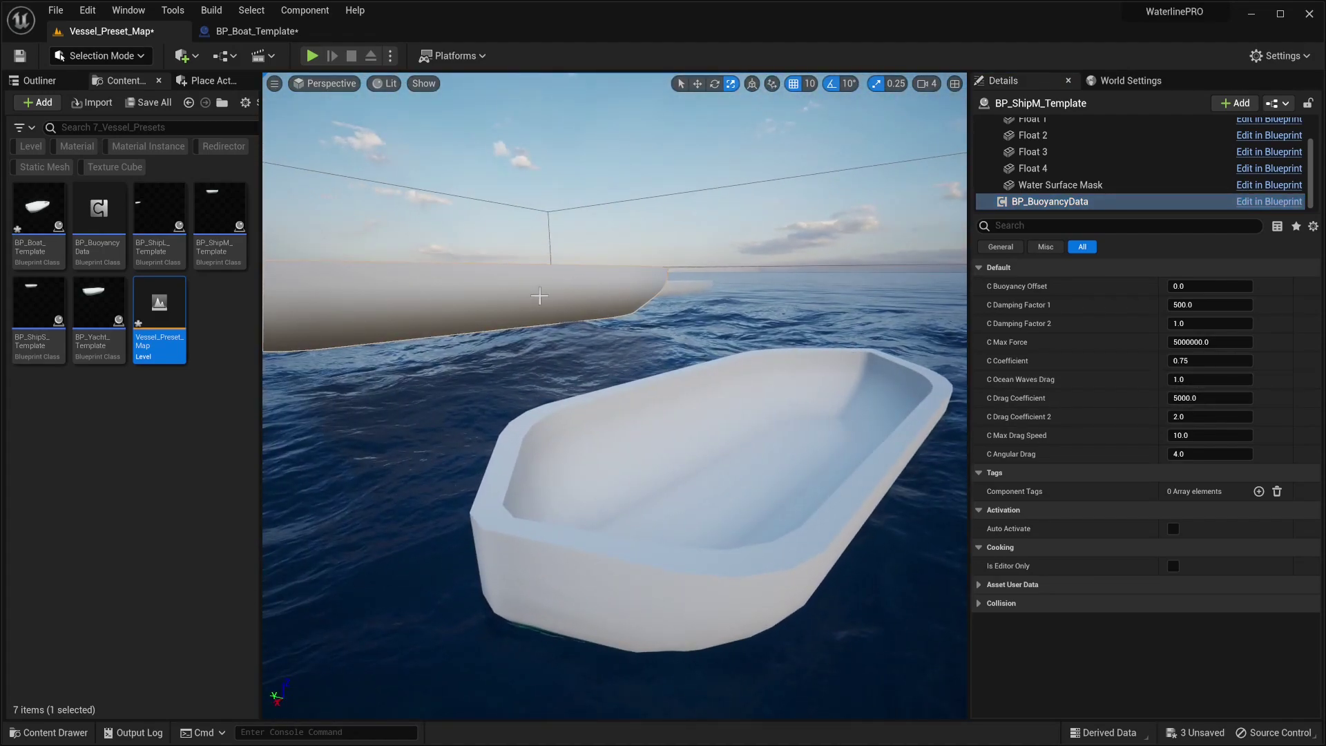